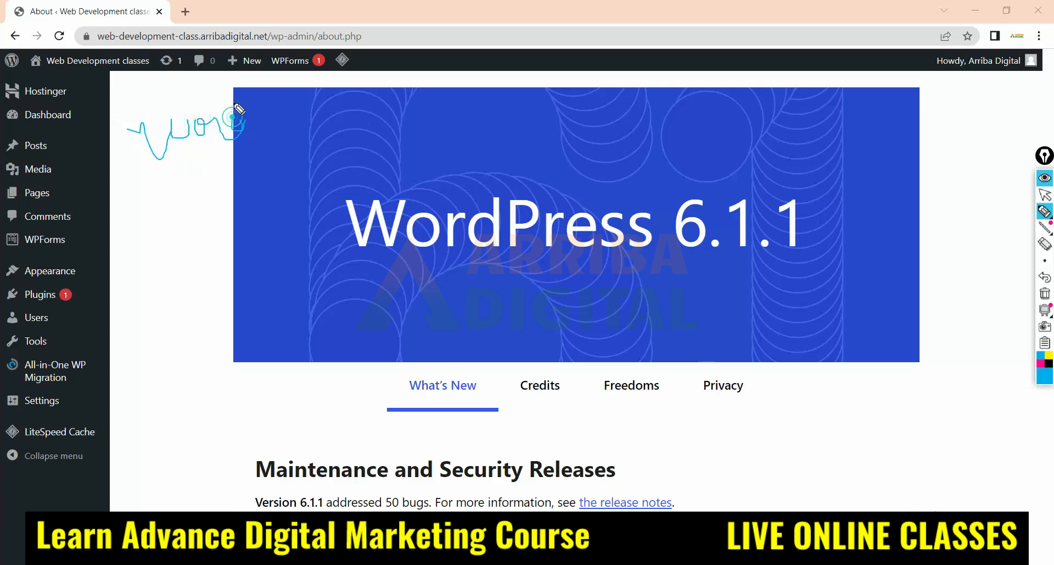
Handwrite "Word" plus a second word beside the WordPress banner, underline them and bracket both together
mouse_move(148, 173)
left_mouse_down()
mouse_move(155, 209)
mouse_move(182, 181)
left_mouse_up()
mouse_move(142, 240)
left_mouse_down()
mouse_move(149, 221)
mouse_move(164, 236)
mouse_move(190, 240)
mouse_move(205, 228)
mouse_move(245, 247)
left_mouse_up()
left_click_drag(127, 267, 341, 243)
left_click_drag(262, 109, 329, 279)
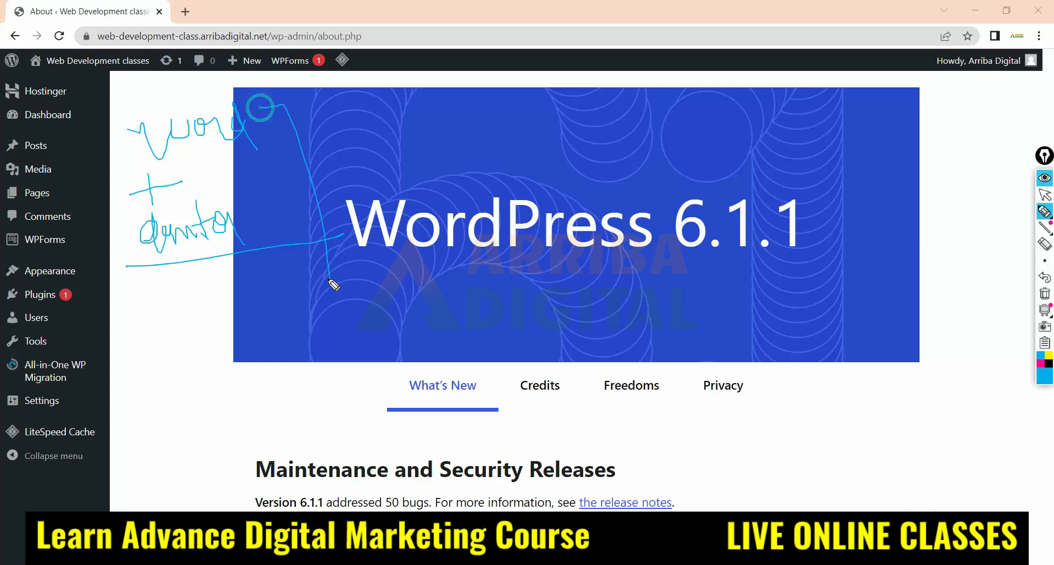
left_click_drag(316, 196, 464, 157)
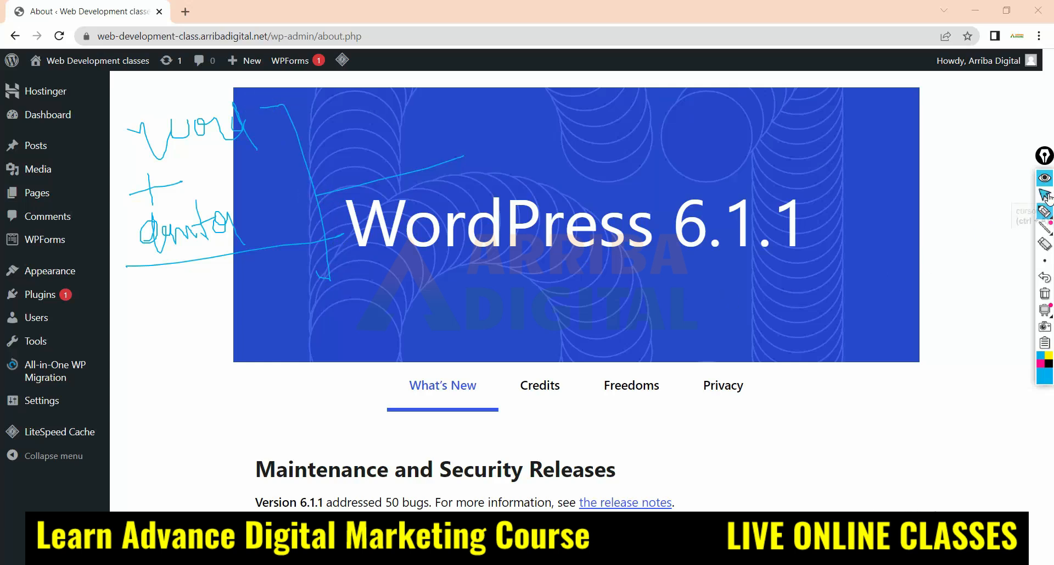
Handwrite "Basic" below the first note and link it with a line to the handwritten word "Advance"
left_click(1045, 211)
mouse_move(155, 342)
left_mouse_down()
mouse_move(158, 360)
mouse_move(176, 363)
mouse_move(208, 348)
left_mouse_up()
left_click_drag(197, 313, 267, 330)
mouse_move(189, 377)
left_mouse_down()
mouse_move(196, 437)
mouse_move(271, 410)
left_mouse_up()
mouse_move(275, 387)
left_mouse_down()
mouse_move(279, 424)
mouse_move(309, 399)
mouse_move(336, 405)
mouse_move(375, 376)
mouse_move(419, 363)
left_mouse_up()
Underline Dashboard, Posts, Media, Pages and Appearance in the WordPress admin menu with the pen
left_click_drag(14, 127, 105, 110)
left_click_drag(6, 151, 71, 144)
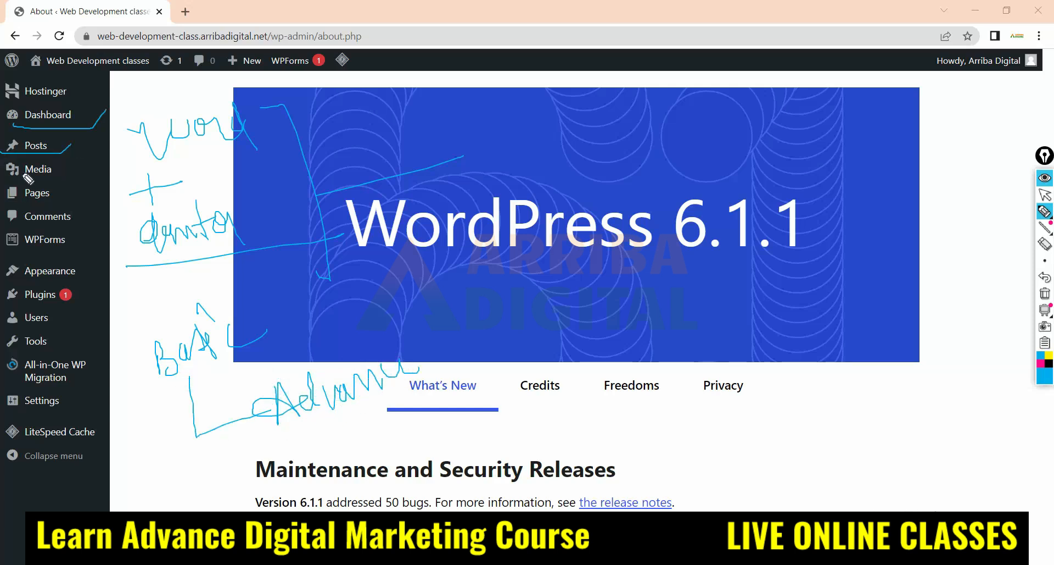
left_click_drag(12, 179, 66, 176)
left_click_drag(17, 207, 131, 178)
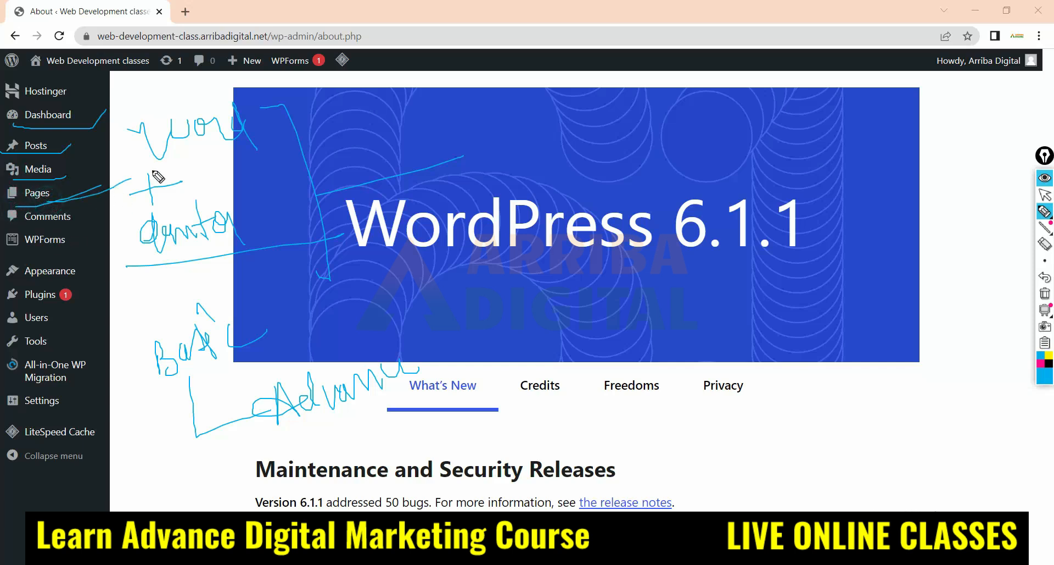
left_click_drag(45, 179, 105, 169)
left_click_drag(79, 275, 132, 266)
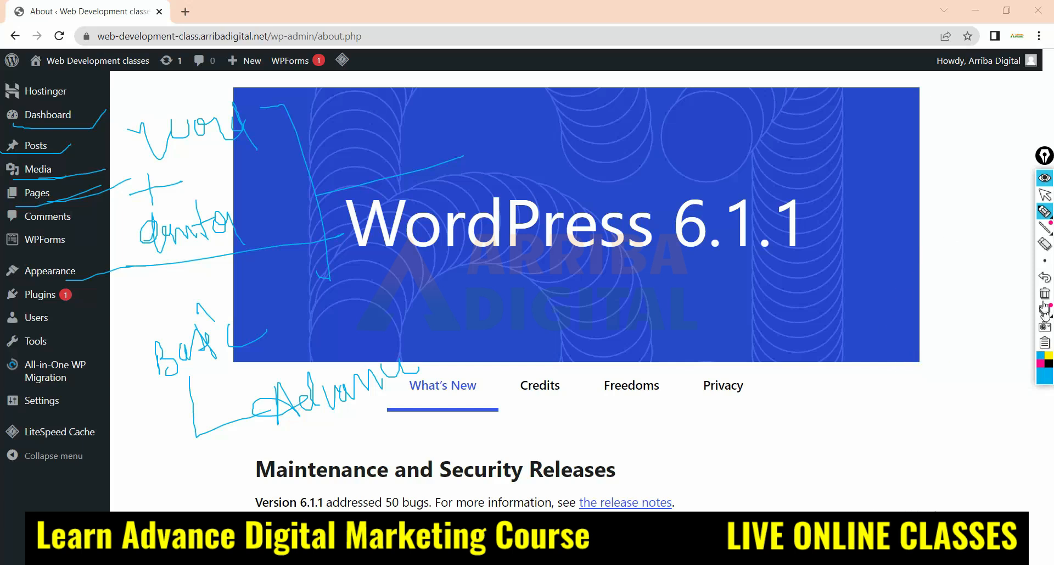
Handwrite a second note beside the banner's other edge and draw list marks and a line beneath it
mouse_move(933, 136)
left_mouse_down()
mouse_move(954, 120)
mouse_move(1022, 122)
left_mouse_up()
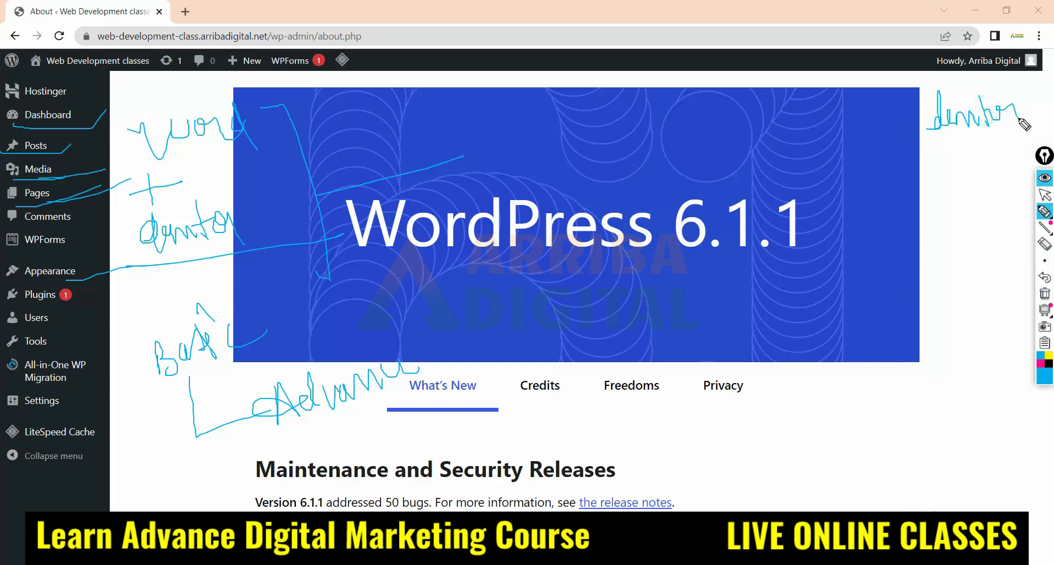
left_click_drag(932, 137, 942, 188)
left_click(962, 192)
mouse_move(928, 203)
left_mouse_down()
mouse_move(929, 220)
mouse_move(1036, 207)
left_mouse_up()
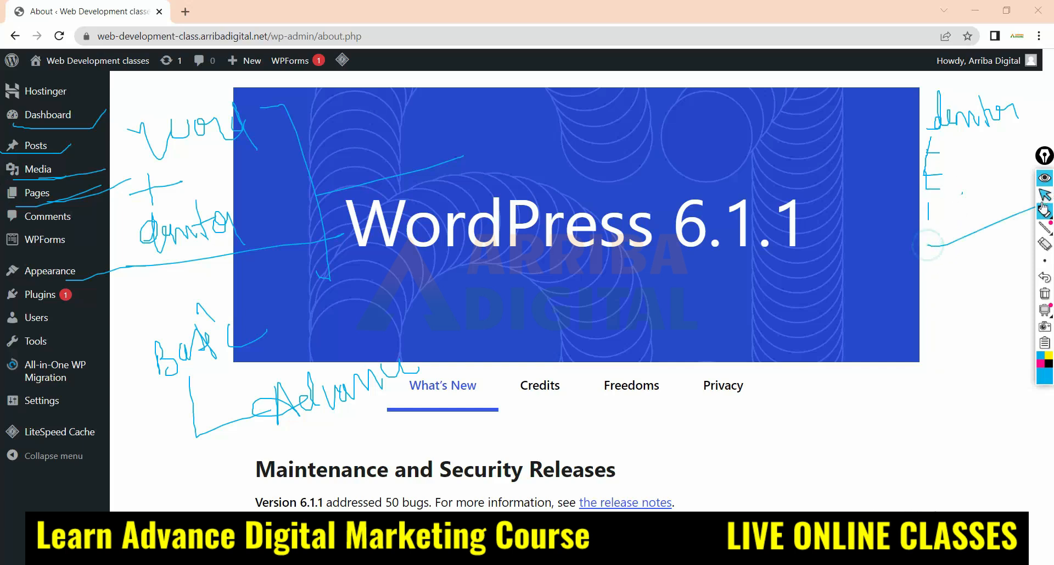
Erase all the handwritten notes and underlines from the About page
mouse_move(1040, 209)
left_click(1047, 247)
mouse_move(1020, 99)
left_mouse_down()
mouse_move(928, 269)
mouse_move(931, 214)
mouse_move(483, 275)
mouse_move(164, 388)
mouse_move(312, 210)
mouse_move(91, 228)
left_mouse_up()
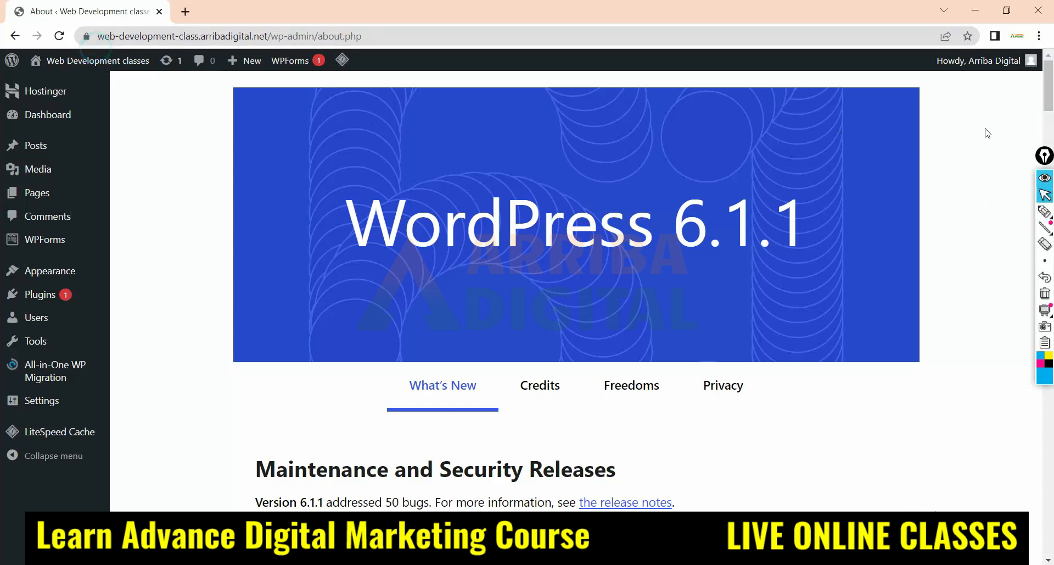
Circle the site's domain and full URL with the pen, then erase both circles
left_click(1045, 211)
mouse_move(91, 49)
left_mouse_down()
mouse_move(245, 55)
mouse_move(329, 23)
mouse_move(102, 41)
mouse_move(264, 43)
mouse_move(271, 35)
mouse_move(129, 29)
mouse_move(94, 41)
left_mouse_up()
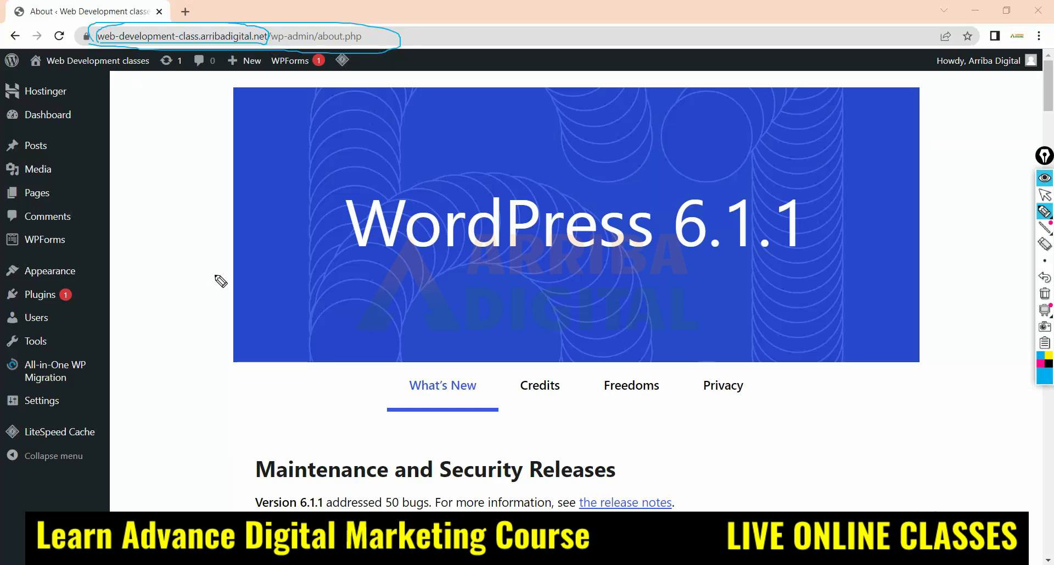
left_click(1044, 243)
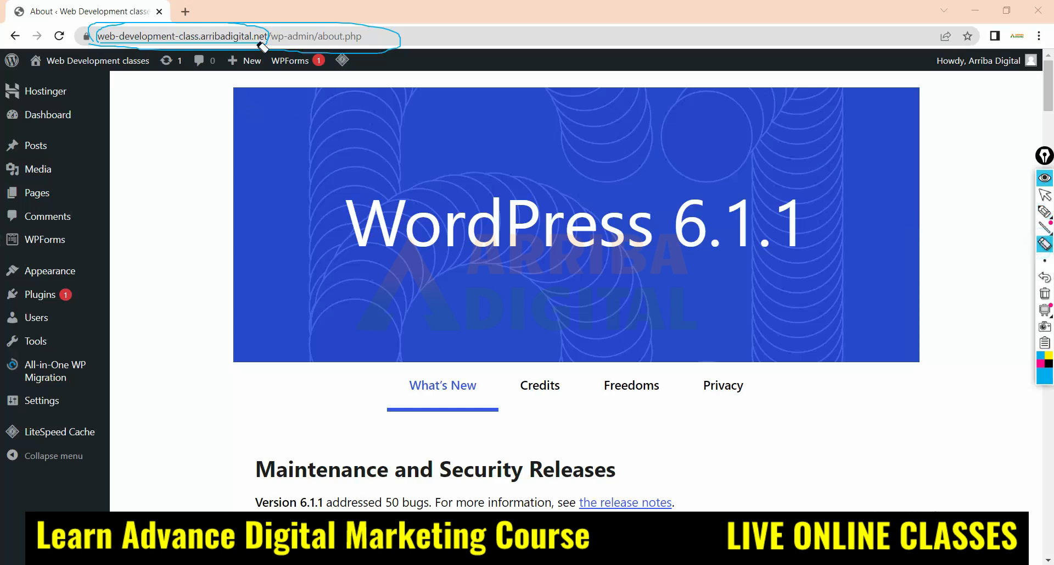
left_click(270, 21)
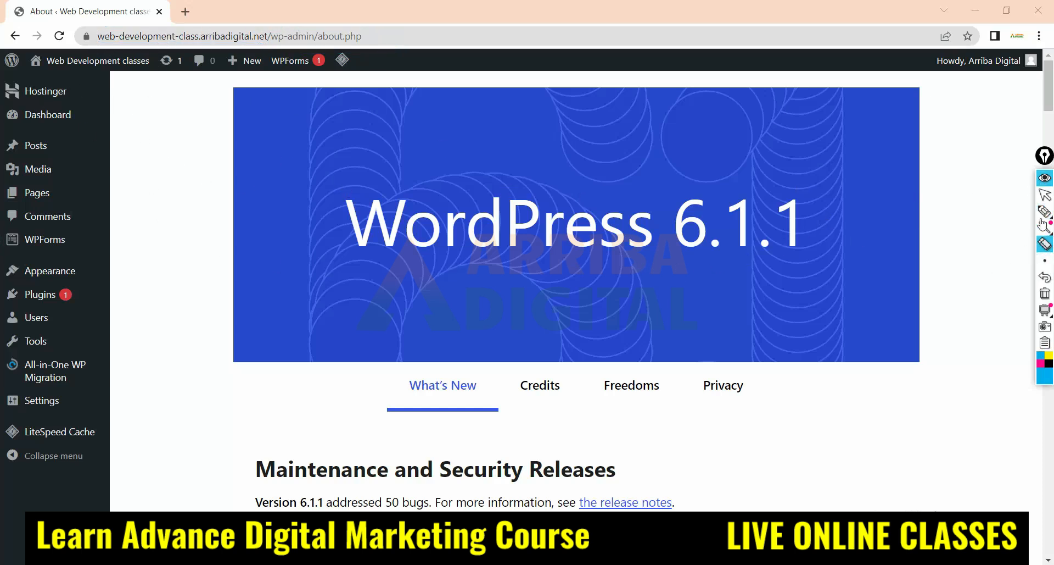
left_click(1045, 195)
Highlight the WordPress 6.1.1 heading on the About page to point out the version, then clear the selection
scroll(342, 258, "down", 12)
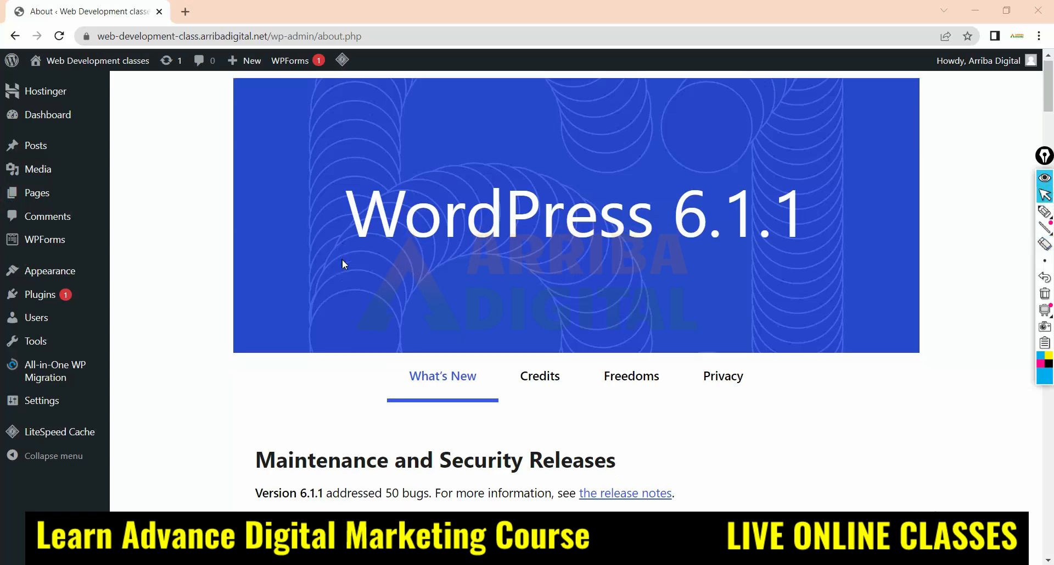
scroll(345, 265, "up", 12)
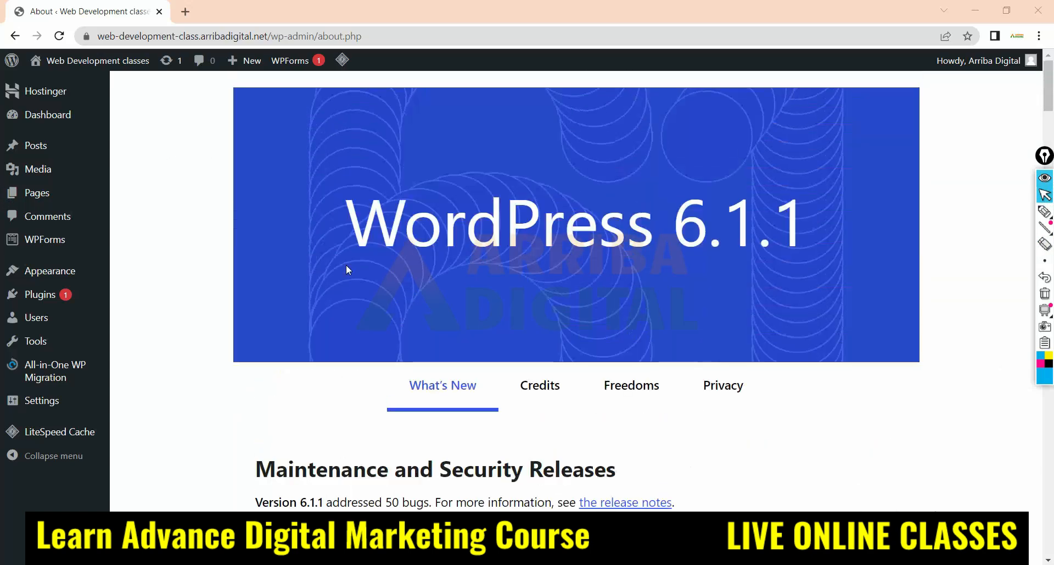
left_click_drag(351, 214, 758, 220)
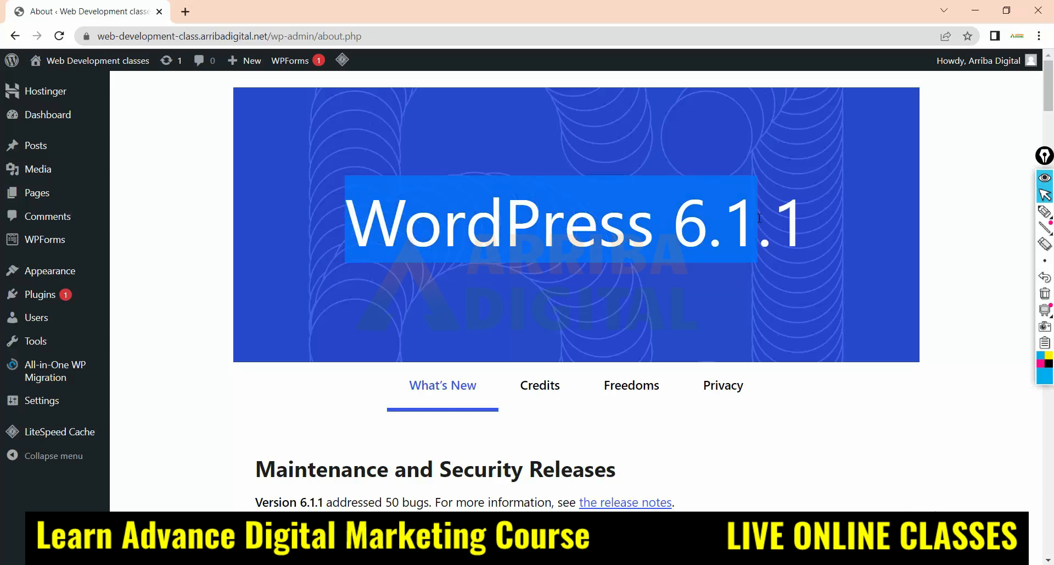
left_click(186, 177)
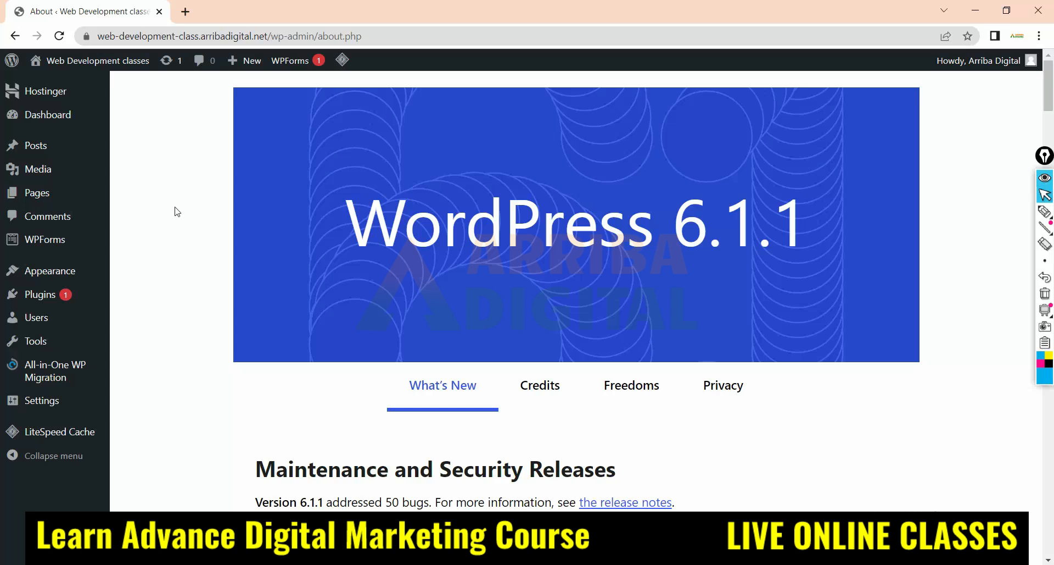
Open the list of installed plugins and delete the Akismet Anti-Spam plugin
mouse_move(45, 380)
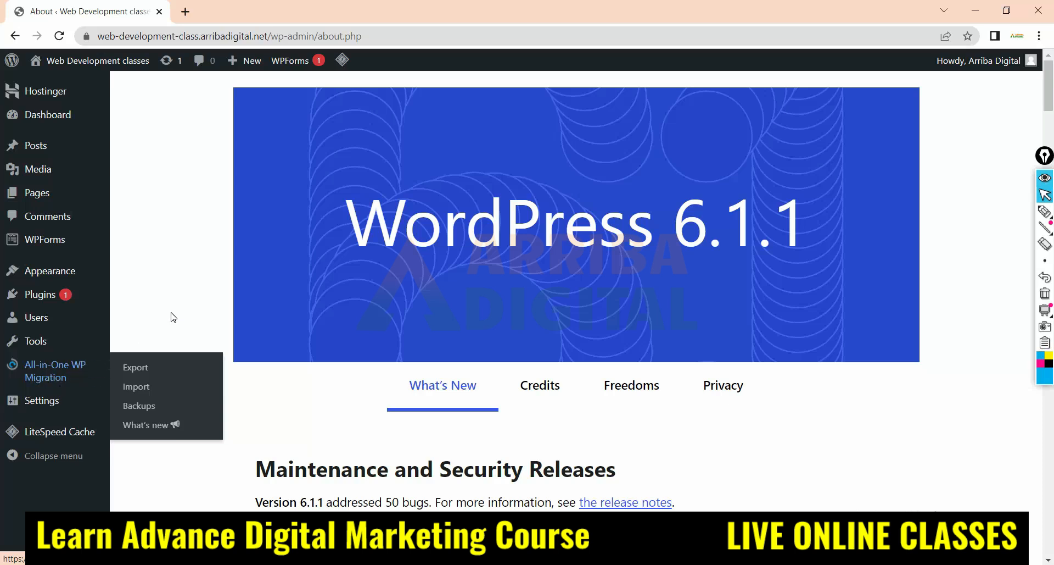
mouse_move(48, 305)
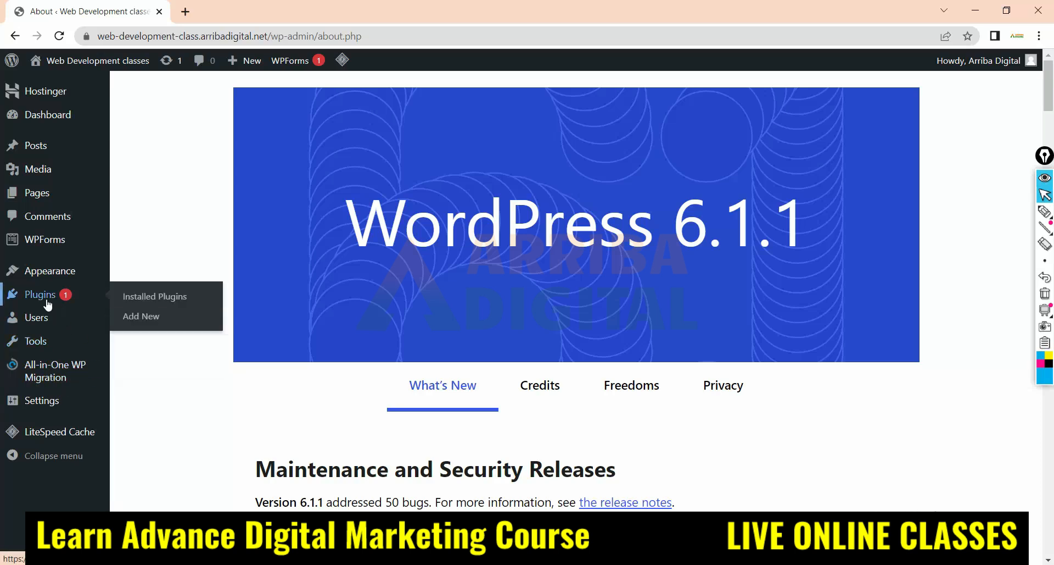
left_click(158, 297)
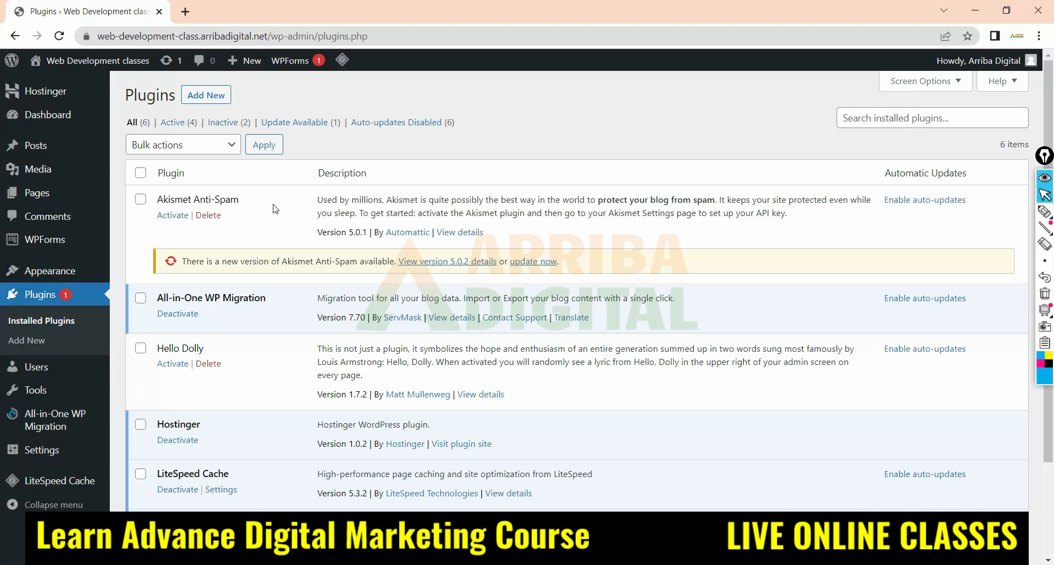
scroll(264, 214, "down", 2)
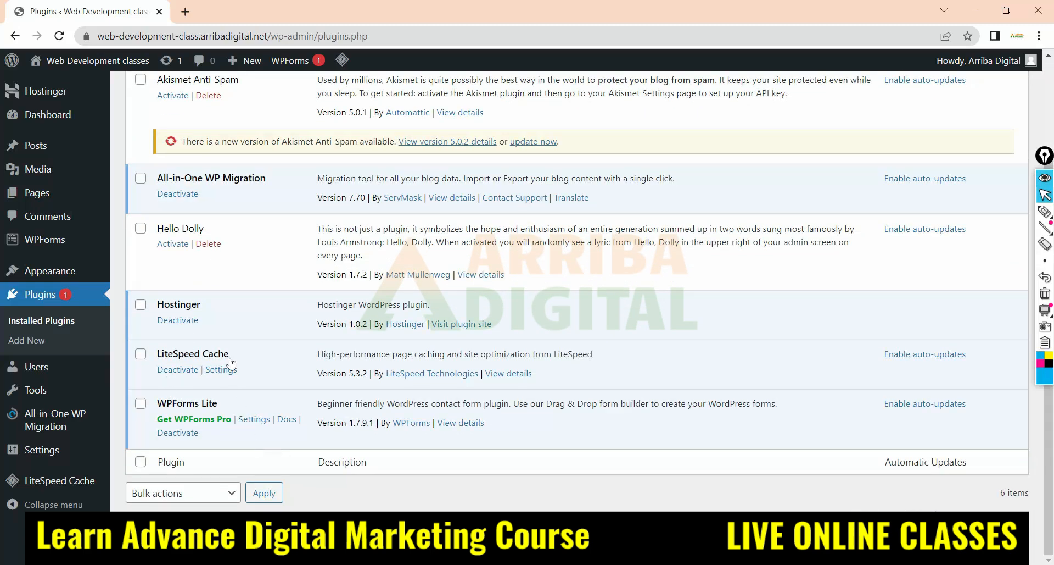
scroll(233, 275, "up", 2)
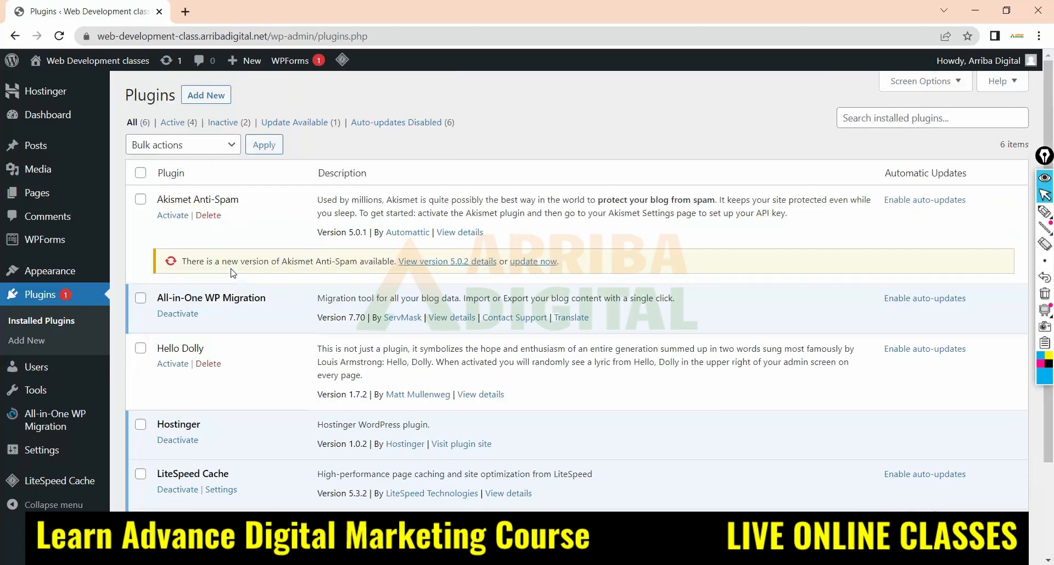
left_click(215, 222)
left_click(589, 124)
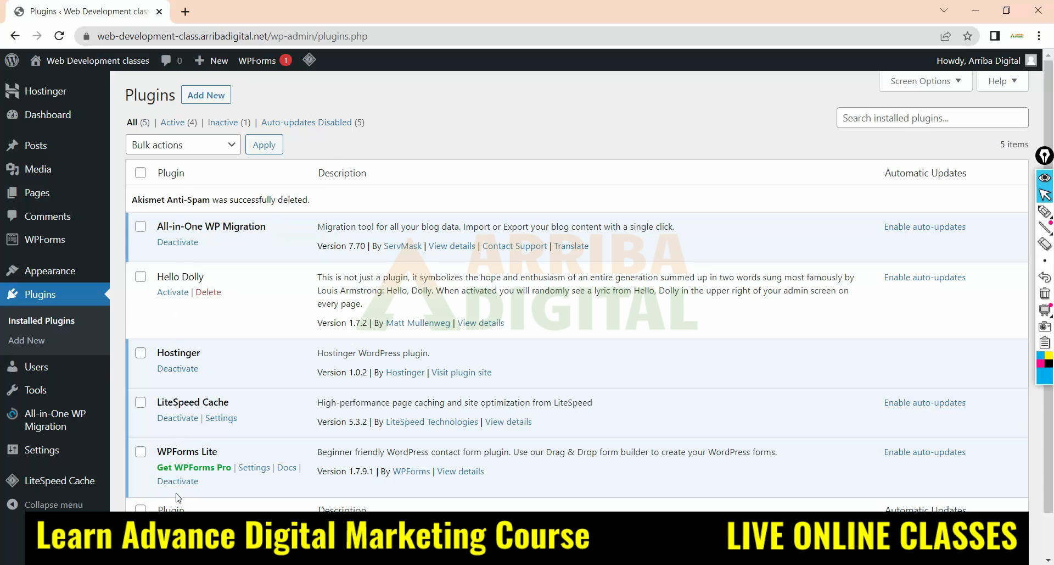
Deactivate all the remaining installed plugins with one bulk action
left_click(141, 173)
left_click(223, 146)
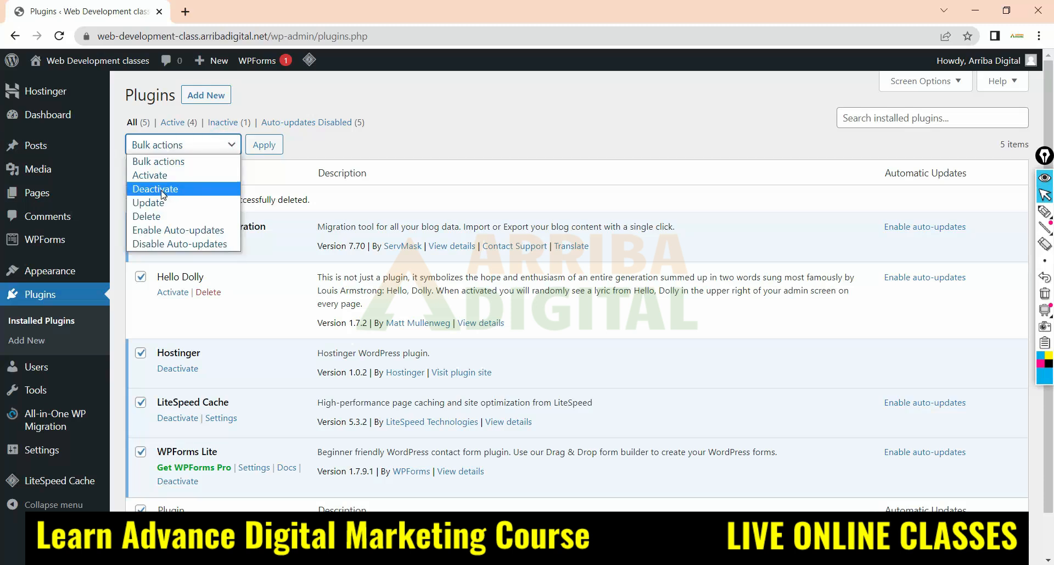
left_click(186, 192)
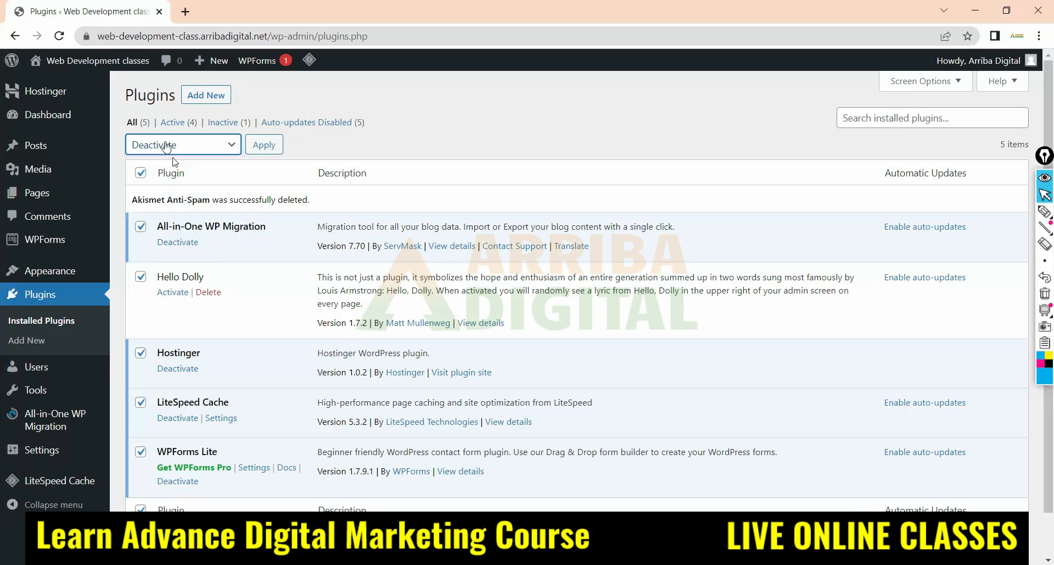
left_click(263, 147)
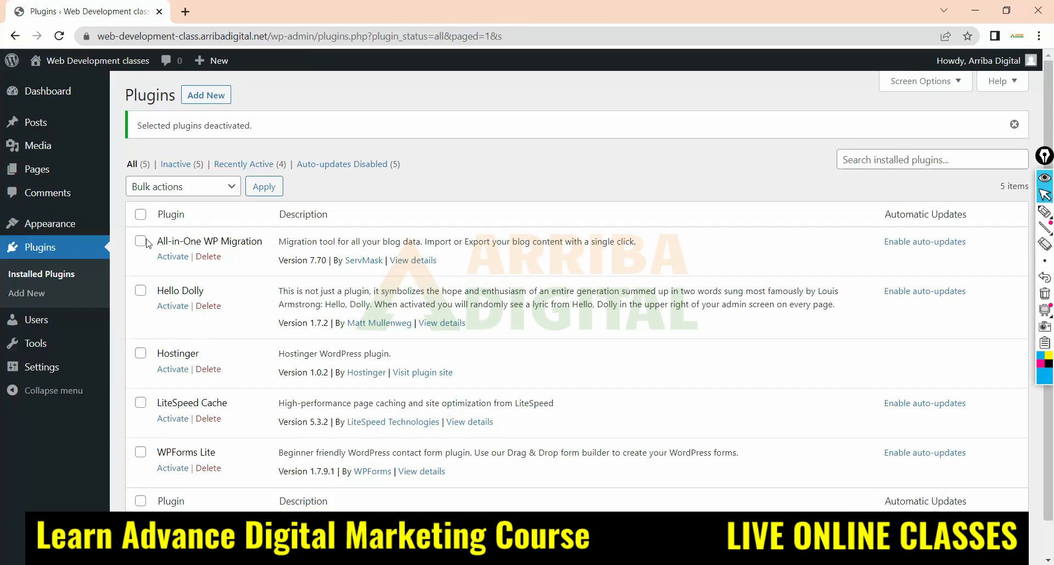
Delete all the deactivated plugins and their data with a bulk action, then reload the Plugins page
left_click(141, 214)
left_click(212, 187)
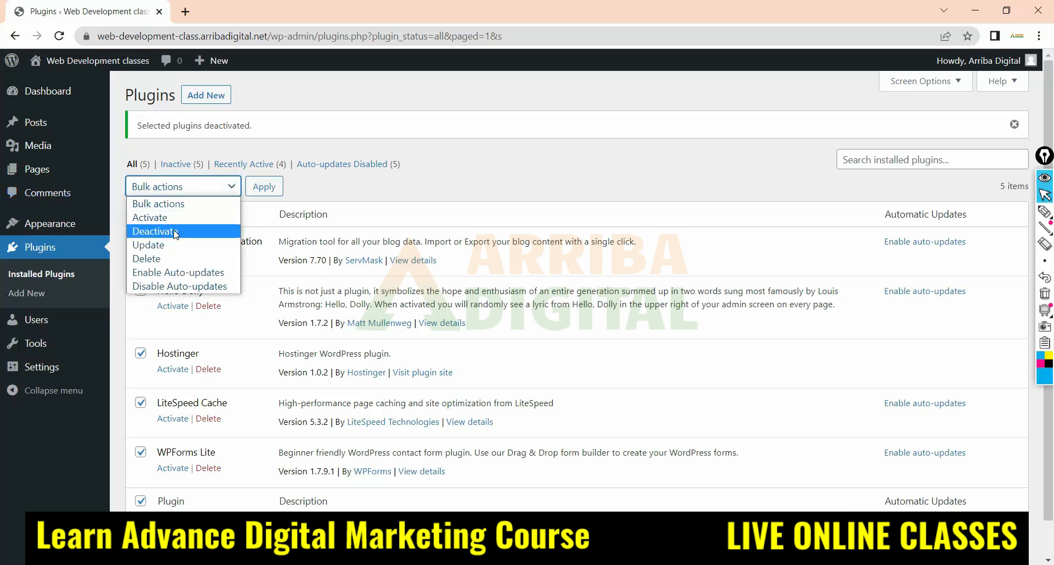
left_click(157, 259)
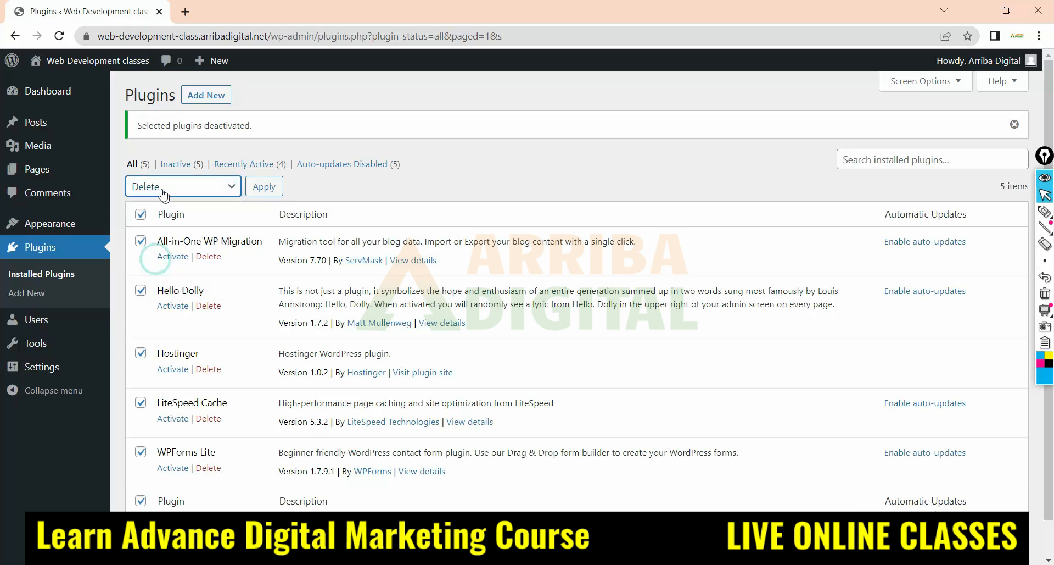
left_click(266, 188)
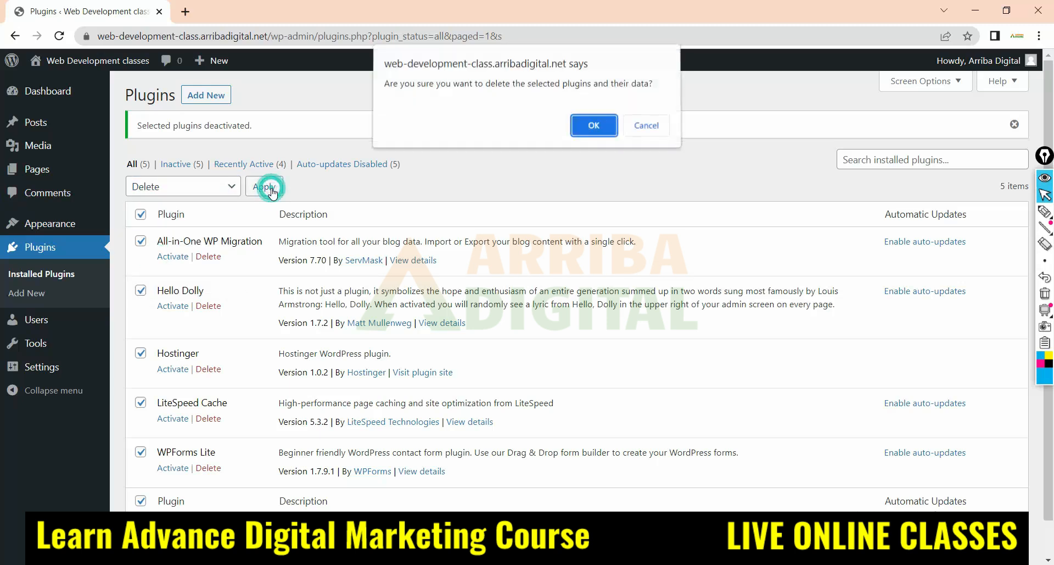
left_click(588, 125)
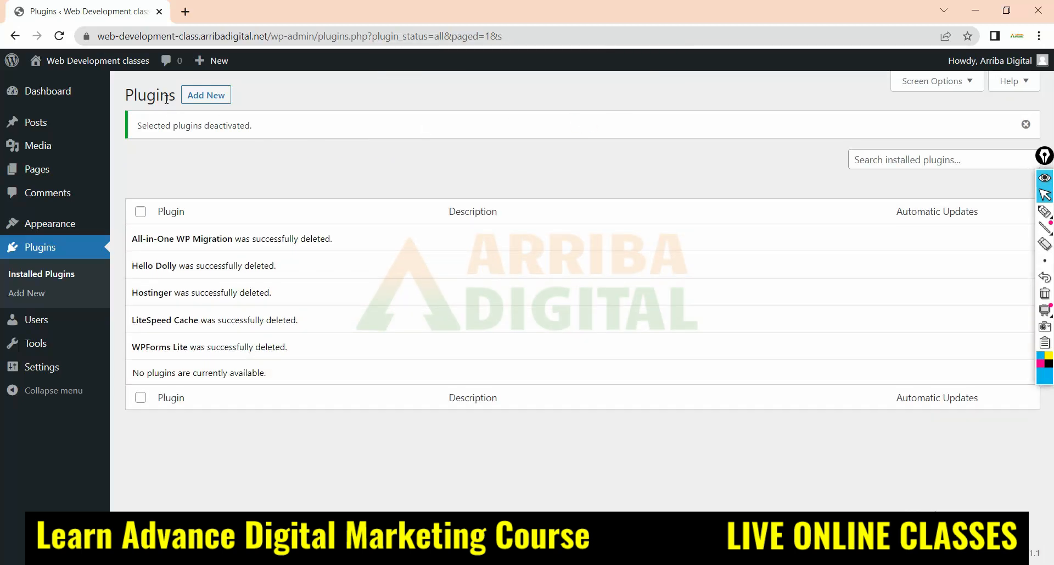
left_click(59, 36)
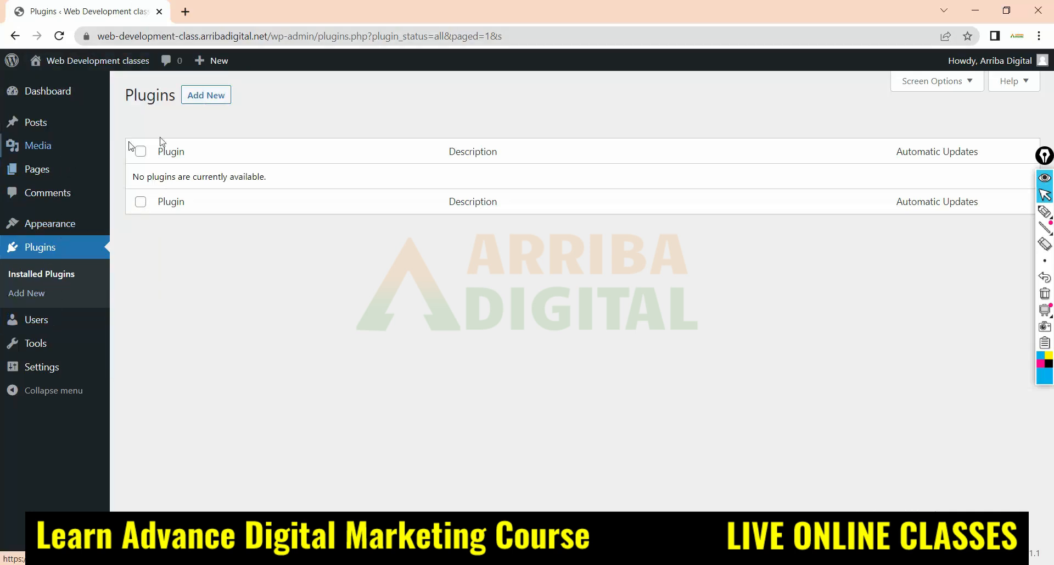
Draw a zero with an arrow to the handwritten word "Advance" on the Plugins page and underline the word
left_click(1045, 212)
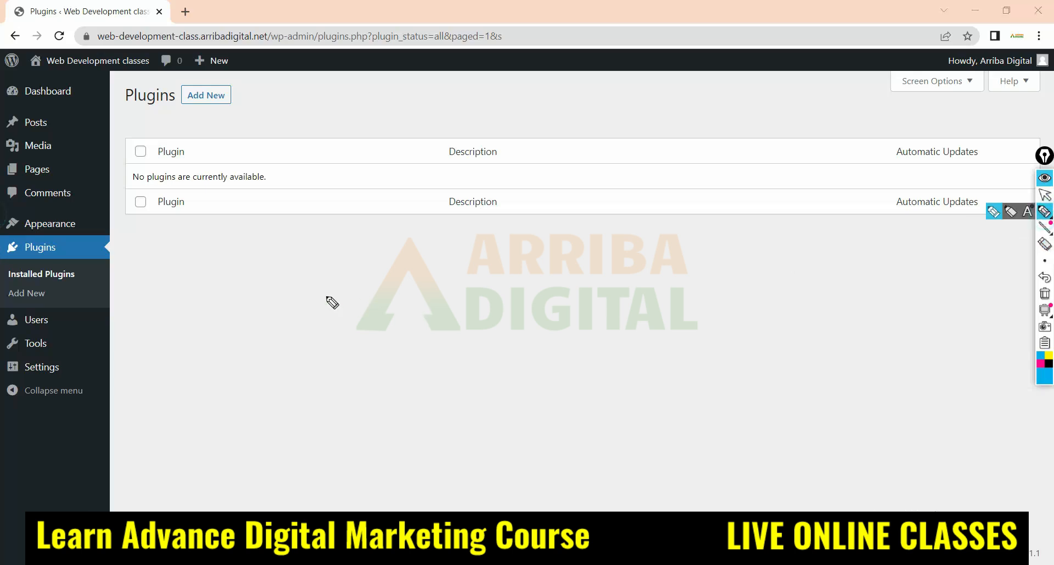
mouse_move(334, 240)
left_mouse_down()
mouse_move(360, 333)
mouse_move(369, 287)
mouse_move(657, 294)
mouse_move(655, 315)
mouse_move(708, 280)
mouse_move(729, 318)
left_mouse_up()
mouse_move(681, 291)
left_mouse_down()
mouse_move(756, 273)
mouse_move(771, 299)
mouse_move(829, 282)
mouse_move(902, 298)
left_mouse_up()
left_click_drag(703, 341, 1030, 284)
Circle the whole admin menu with the pen and draw two arrows pointing from it to the page content
mouse_move(92, 85)
left_mouse_down()
mouse_move(53, 59)
mouse_move(2, 341)
mouse_move(117, 378)
left_mouse_up()
left_click_drag(132, 286, 85, 20)
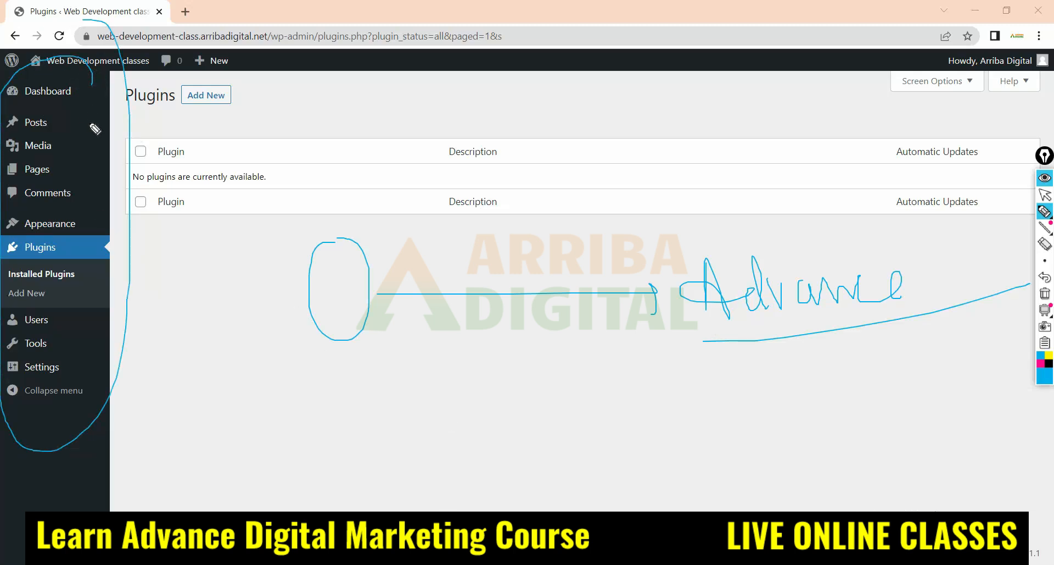
mouse_move(88, 133)
left_mouse_down()
mouse_move(166, 117)
mouse_move(150, 126)
left_mouse_up()
mouse_move(101, 202)
left_mouse_down()
mouse_move(192, 185)
mouse_move(197, 198)
left_mouse_up()
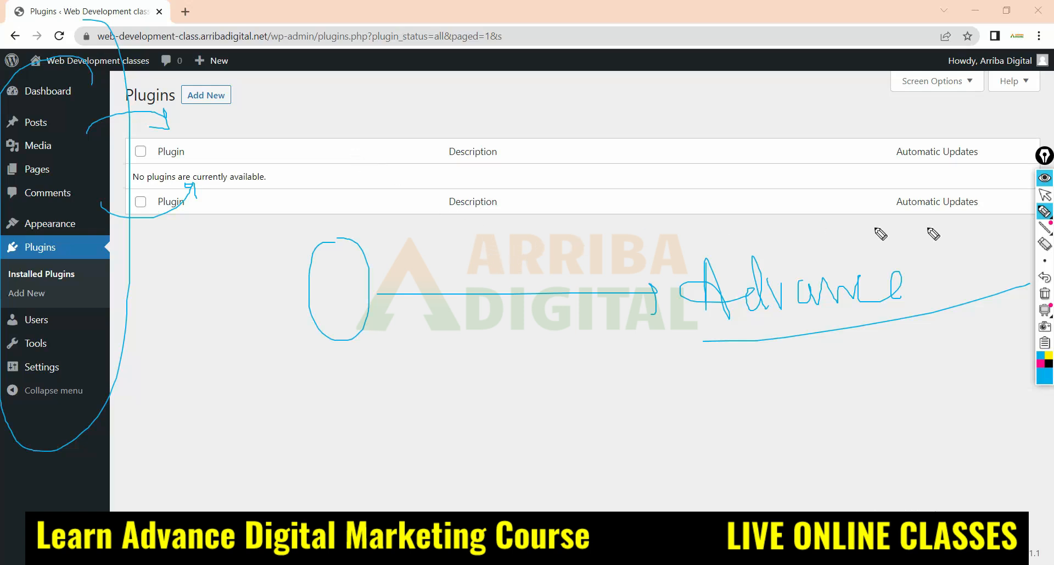
Erase all the pen drawings from the Plugins page and return to the normal pointer
left_click(1045, 244)
mouse_move(582, 377)
left_mouse_down()
mouse_move(875, 286)
mouse_move(372, 249)
mouse_move(85, 105)
mouse_move(125, 163)
left_mouse_up()
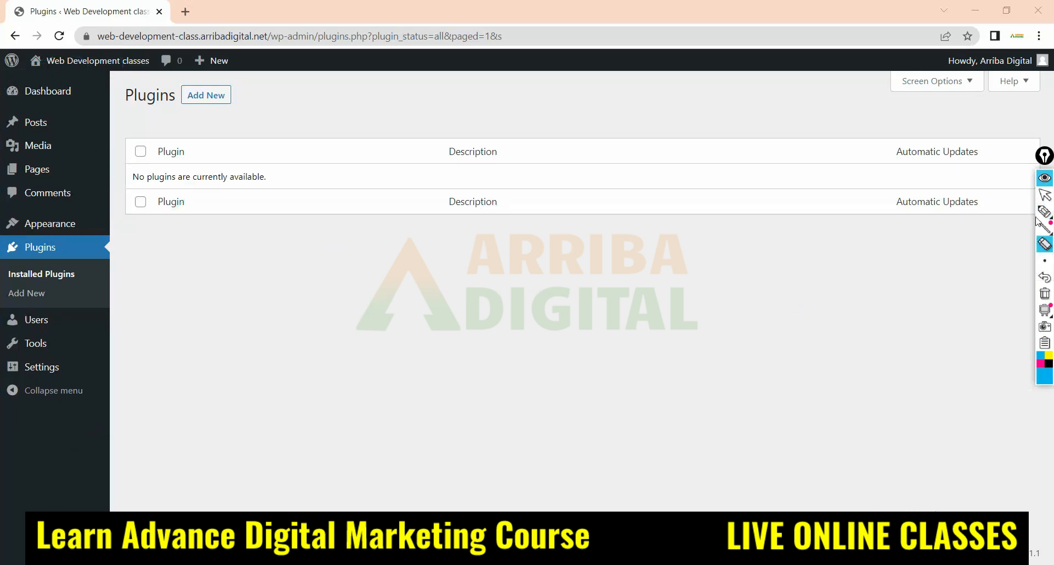
left_click(1044, 196)
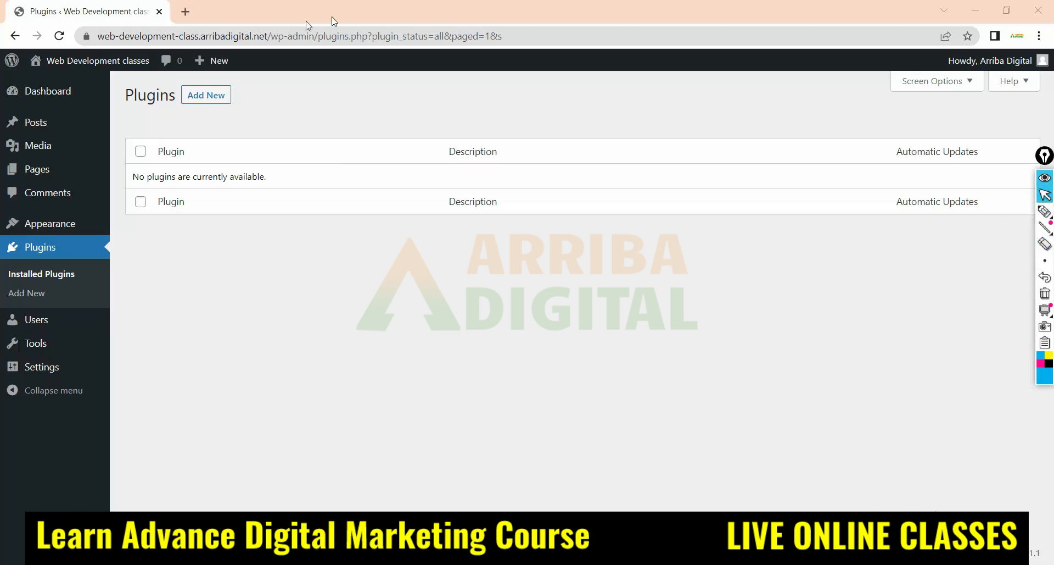
Copy the site's base address web-development-class.arribadigital.net and open it in a new browser tab
left_click_drag(272, 35, 86, 36)
right_click(137, 41)
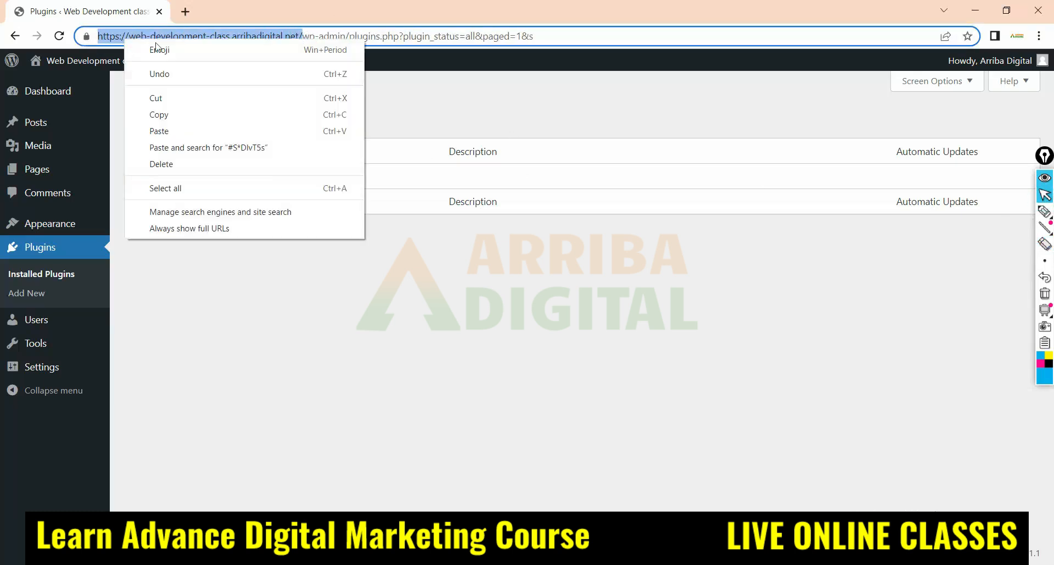
left_click(159, 114)
left_click(185, 11)
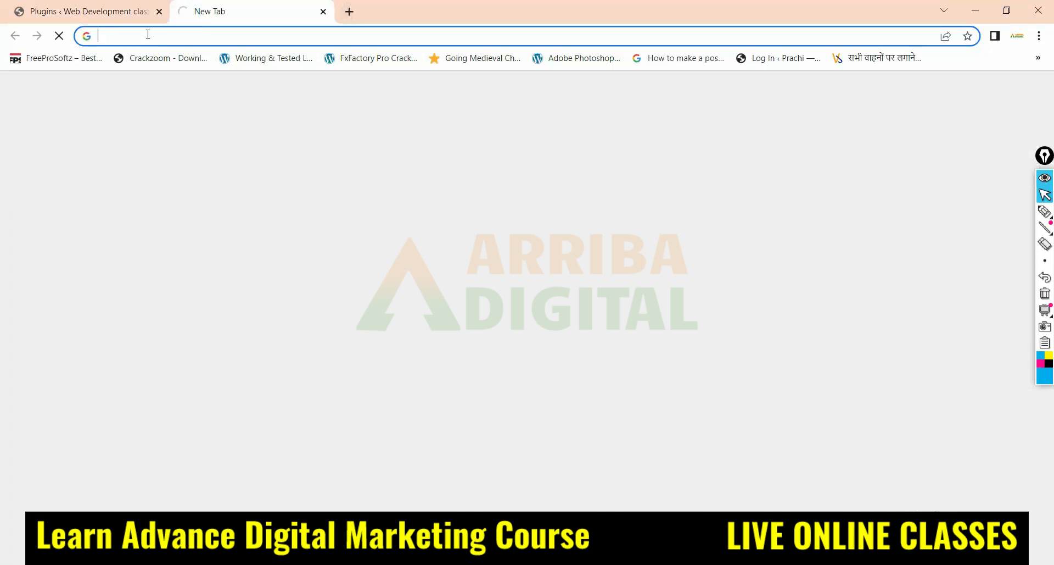
right_click(148, 34)
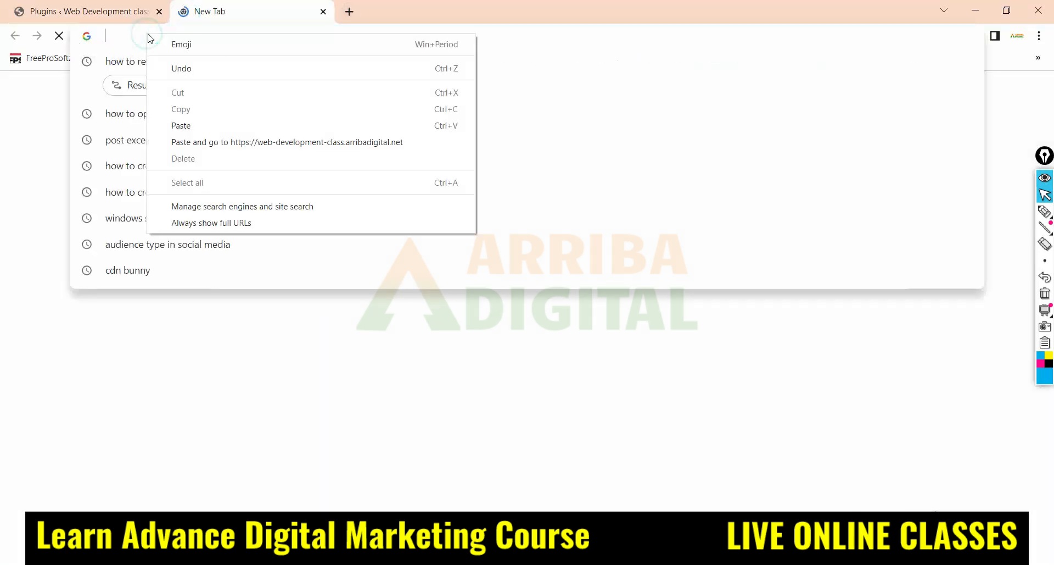
left_click(202, 143)
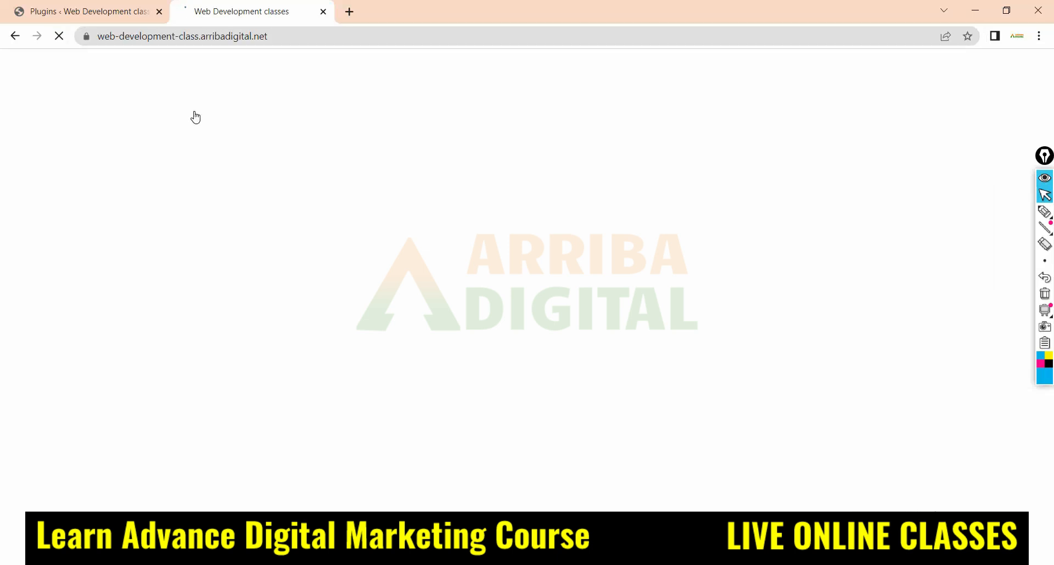
Look through the site's public homepage from header to footer and close its tab
scroll(367, 274, "down", 3)
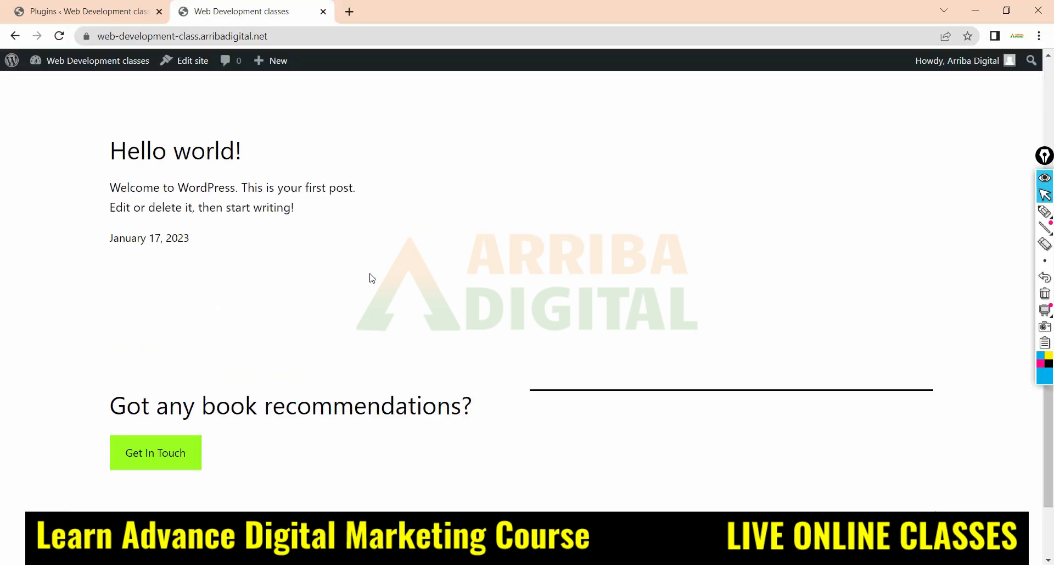
scroll(369, 278, "up", 5)
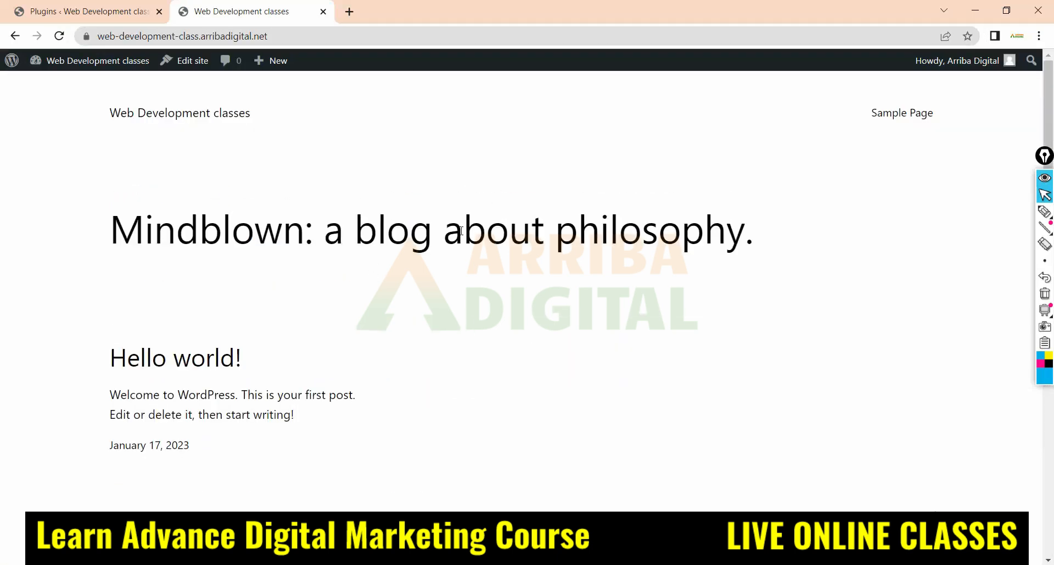
scroll(348, 325, "down", 5)
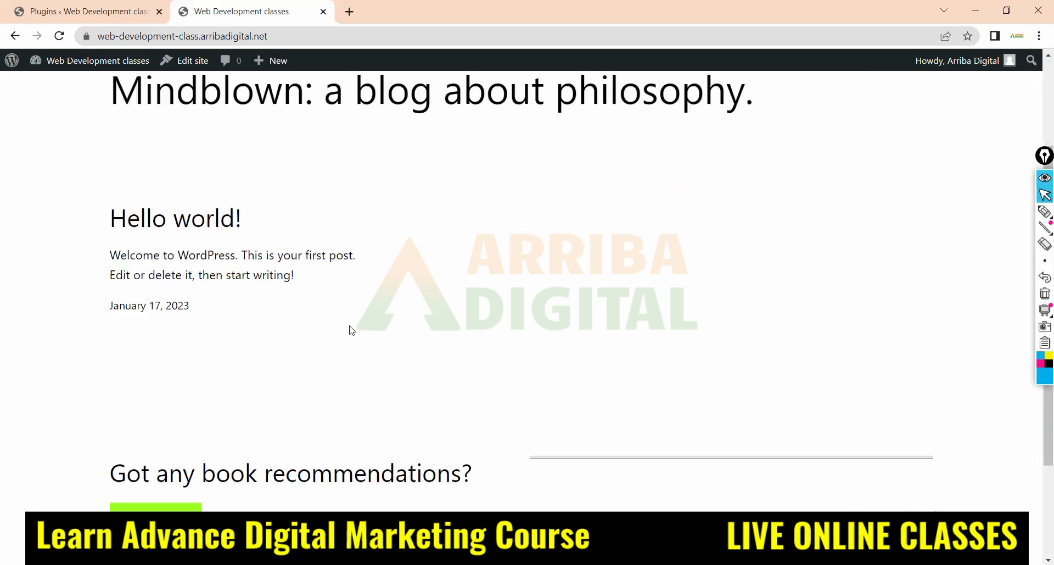
scroll(402, 329, "up", 5)
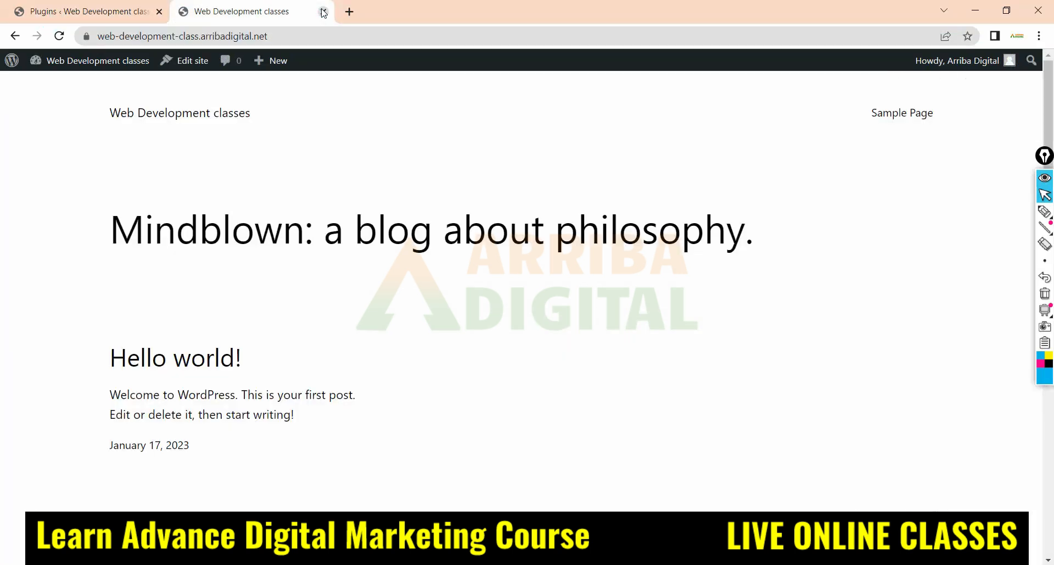
left_click(323, 12)
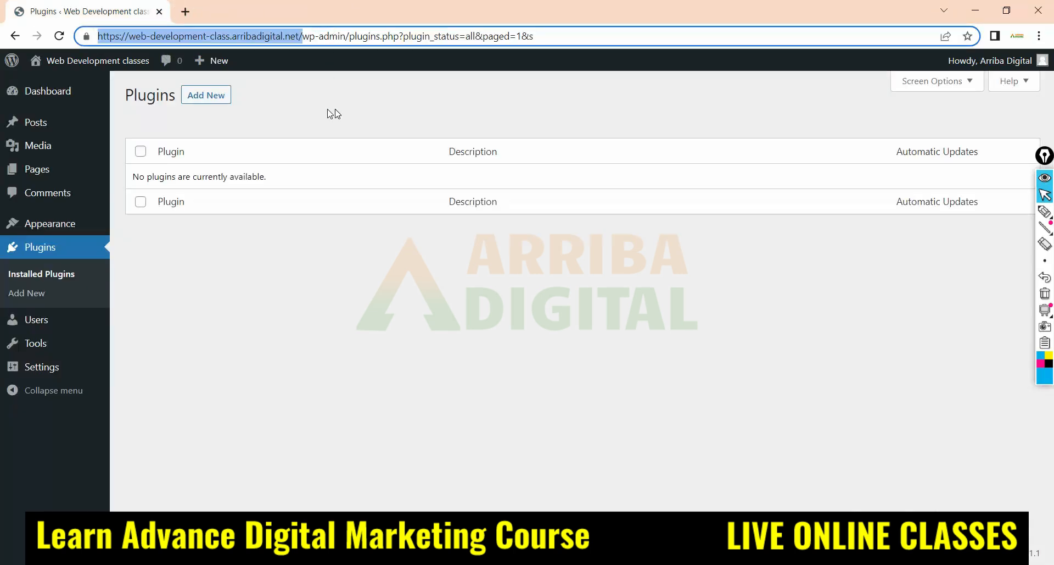
Open the Dashboard home screen and look over its welcome panel and widgets
left_click(50, 91)
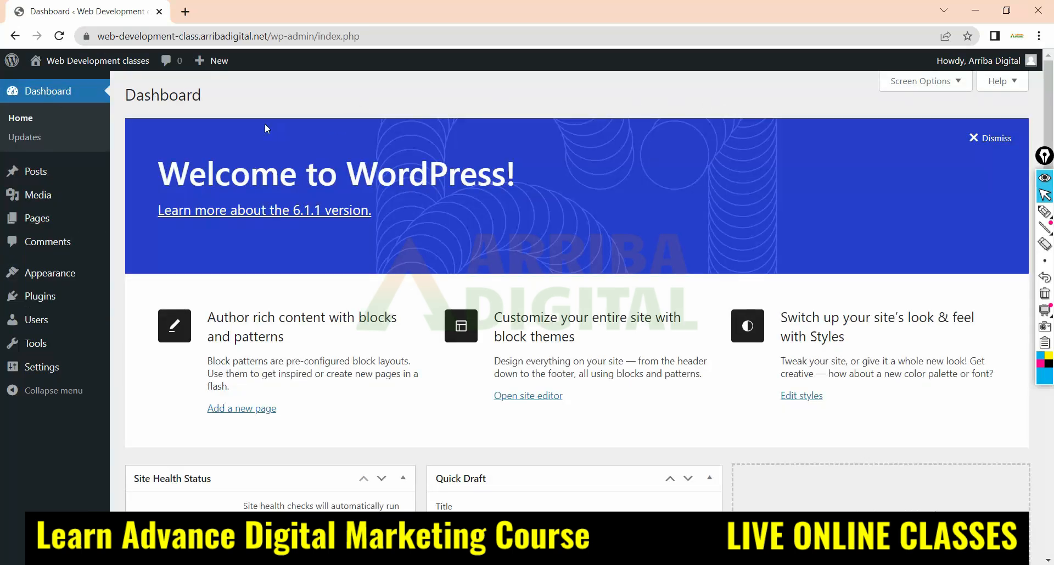
scroll(223, 125, "down", 7)
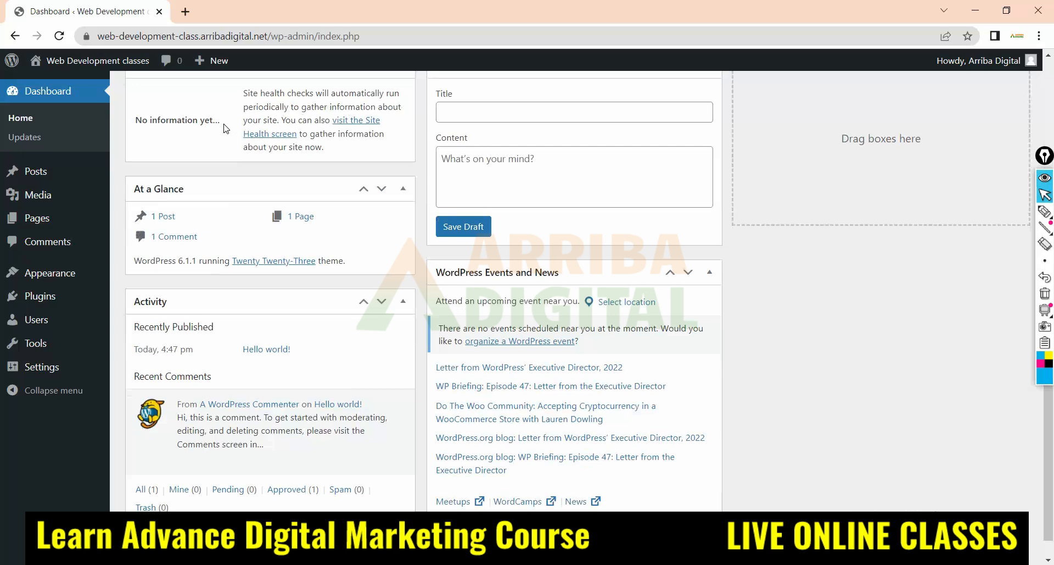
scroll(224, 129, "up", 8)
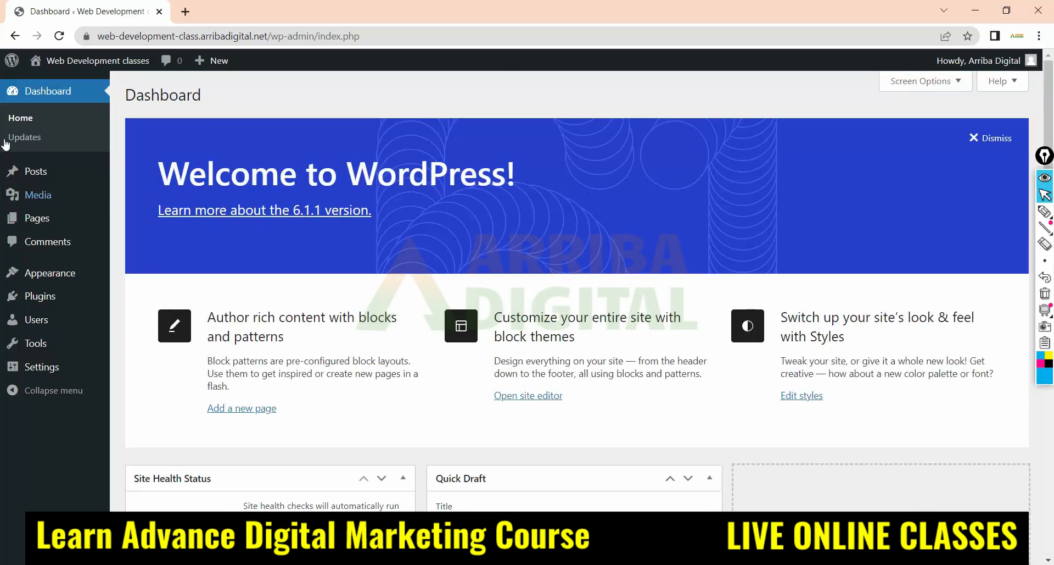
left_click(27, 119)
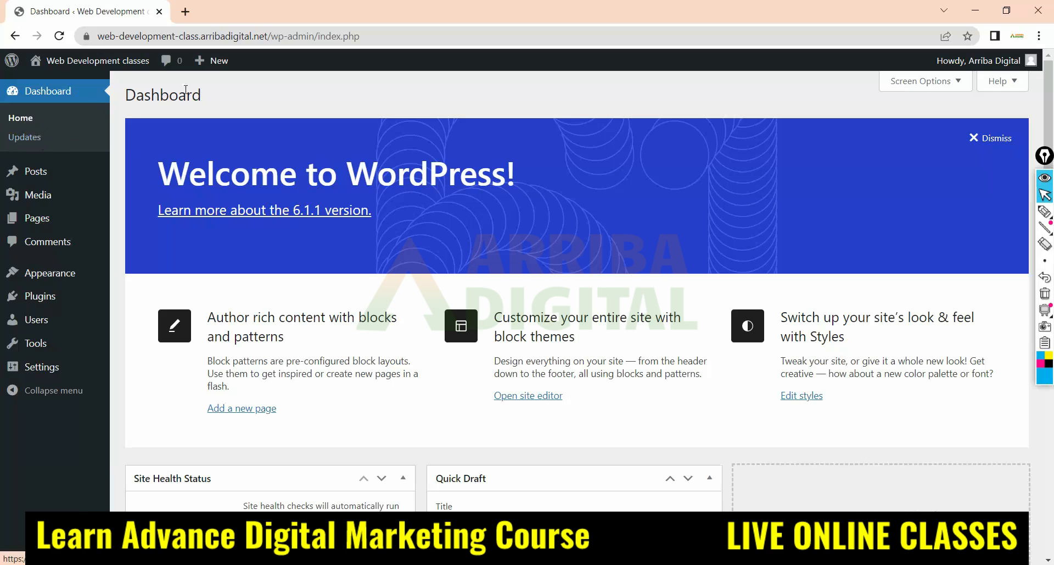
scroll(245, 177, "down", 8)
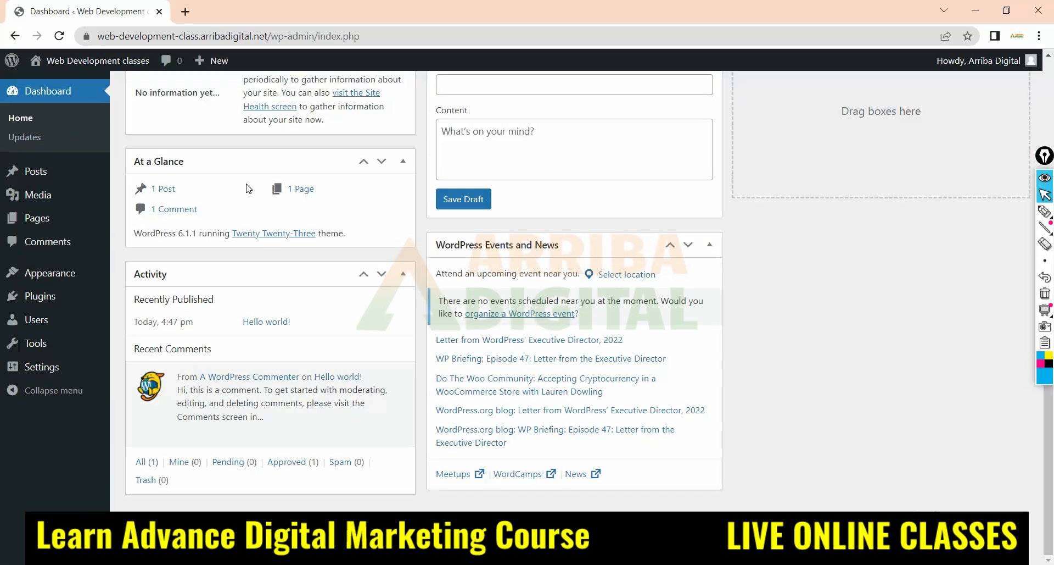
scroll(246, 183, "up", 8)
Open the About WordPress page and look through its What's New content
left_click(11, 62)
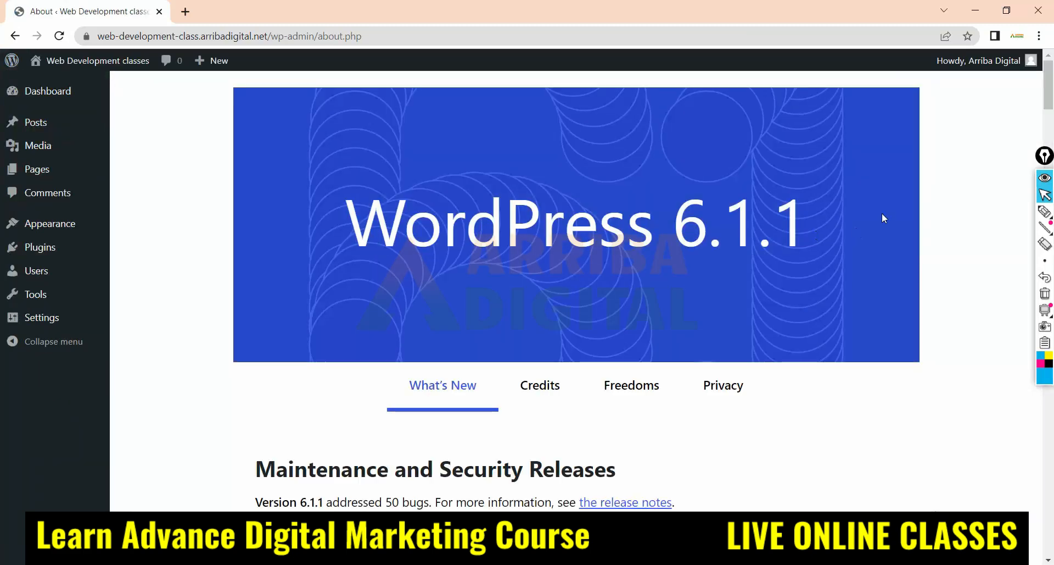
scroll(305, 201, "down", 18)
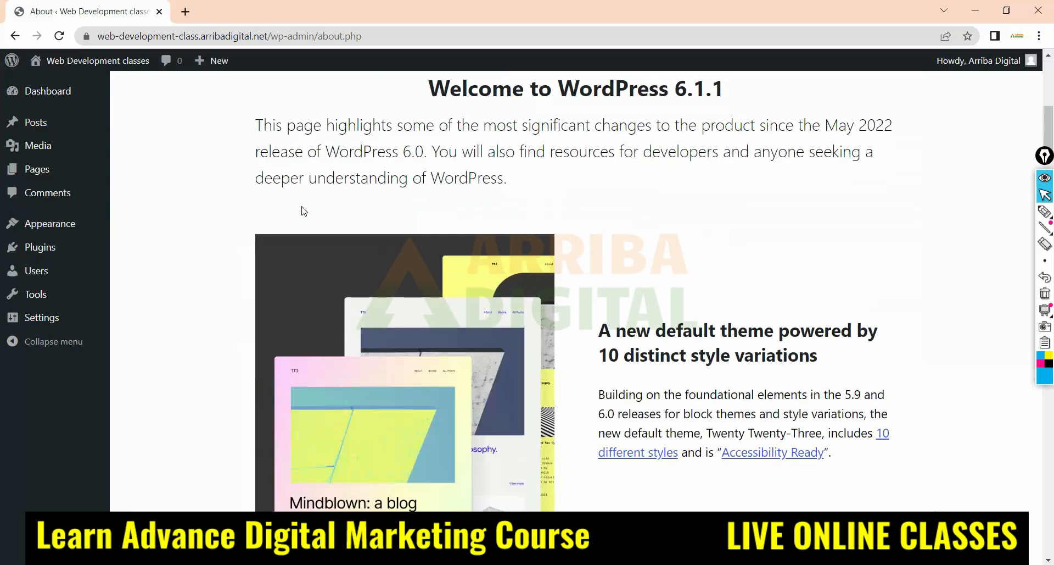
scroll(304, 210, "up", 15)
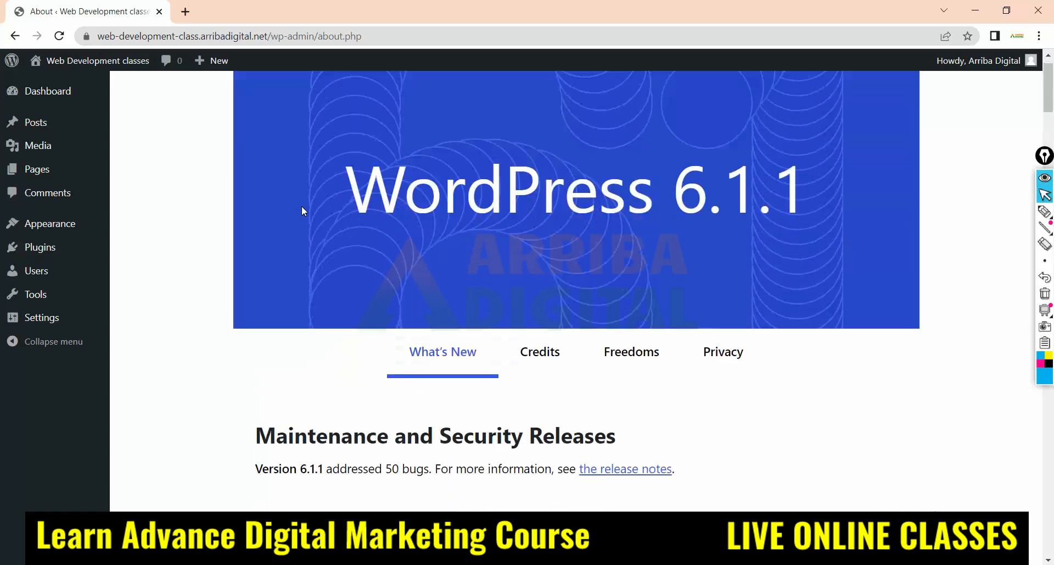
Open the Posts list, view the blank editor for a new post and return to the list
mouse_move(16, 125)
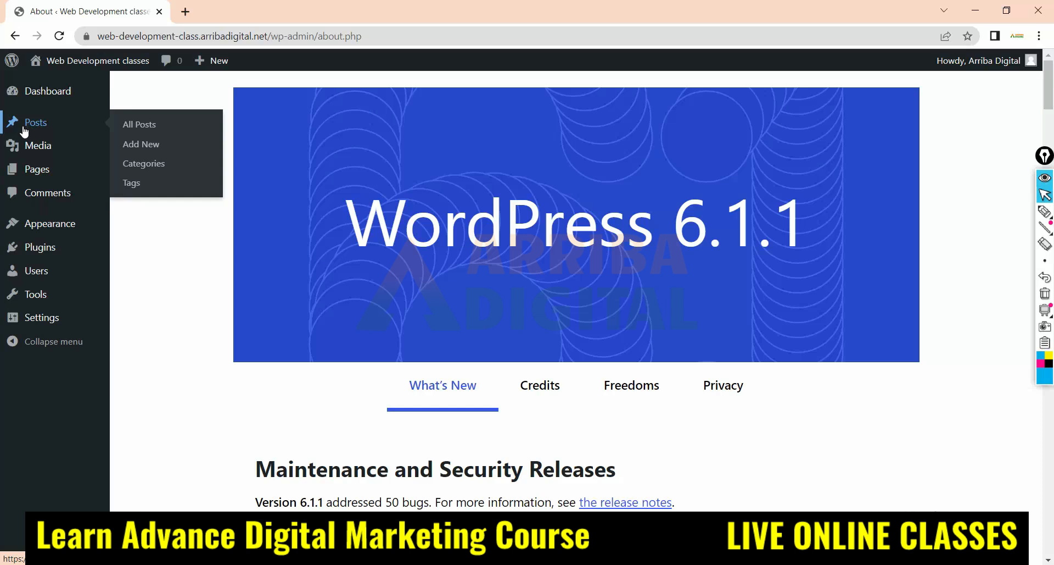
left_click(39, 122)
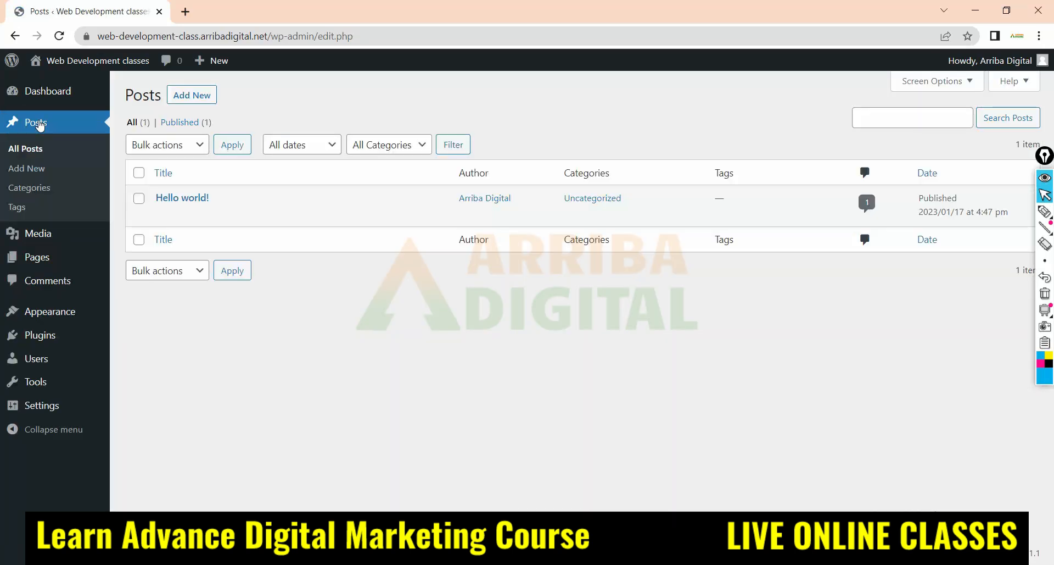
left_click(20, 171)
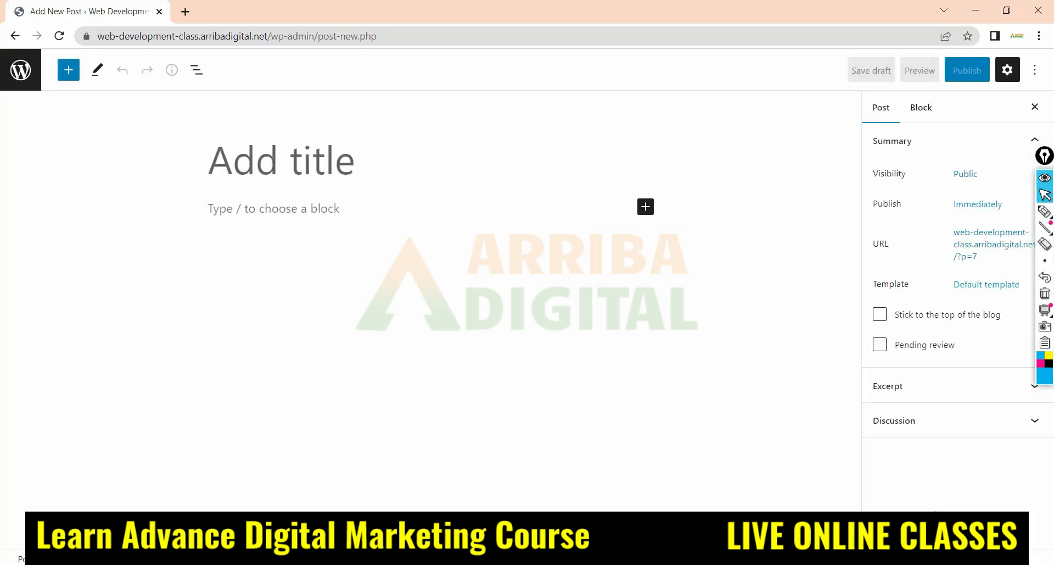
left_click(14, 36)
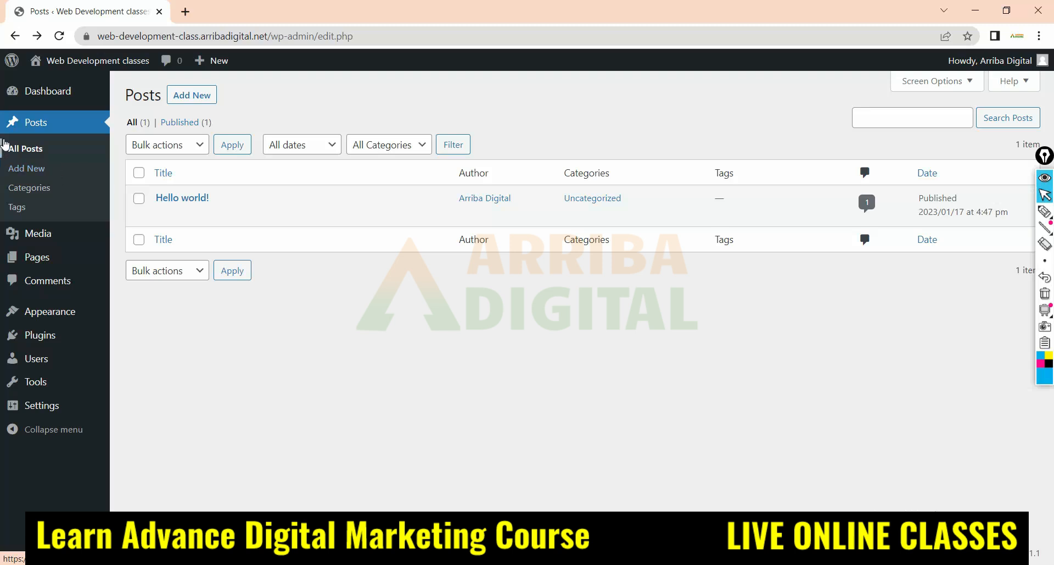
Reopen the new post editor, point out the empty title area and go back to the Posts list
left_click(39, 174)
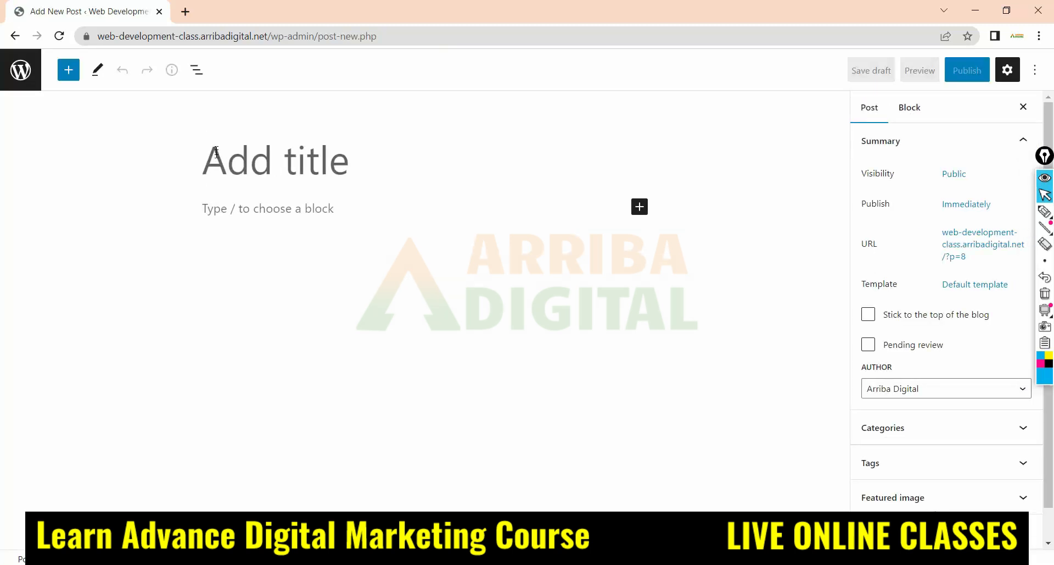
left_click(203, 151)
left_click(211, 137)
left_click(15, 36)
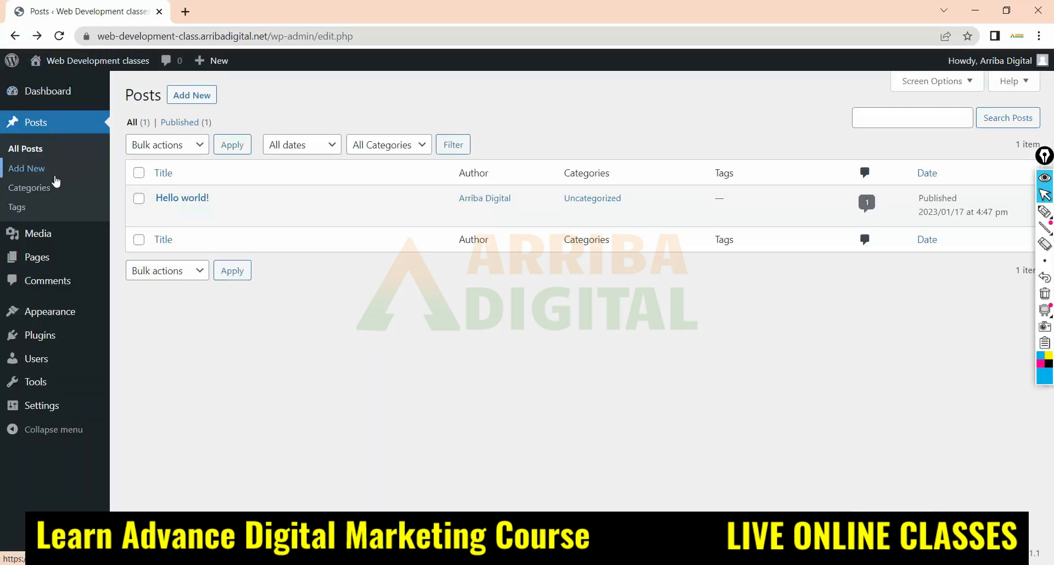
mouse_move(200, 207)
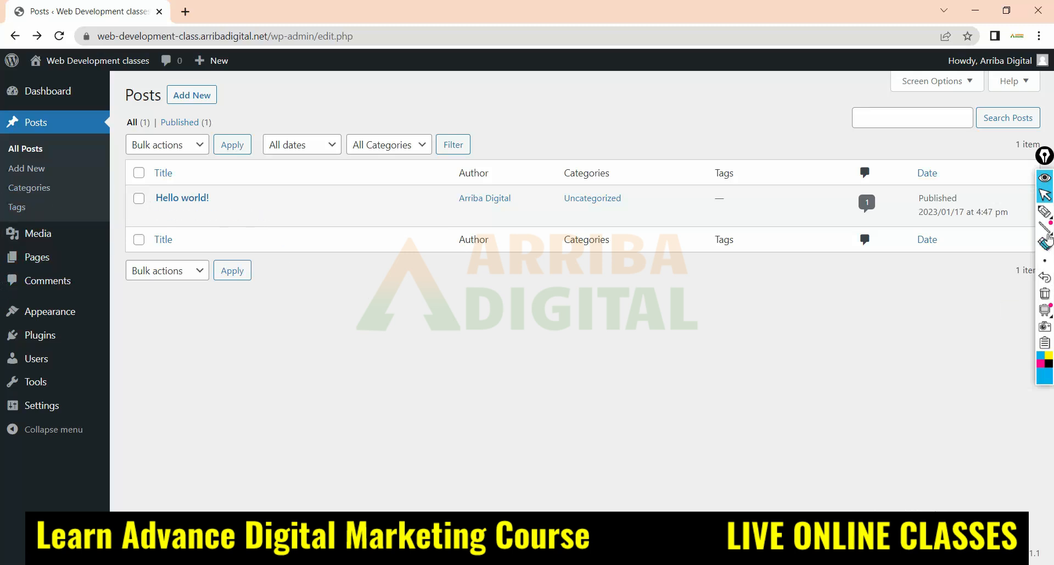
left_click(1045, 211)
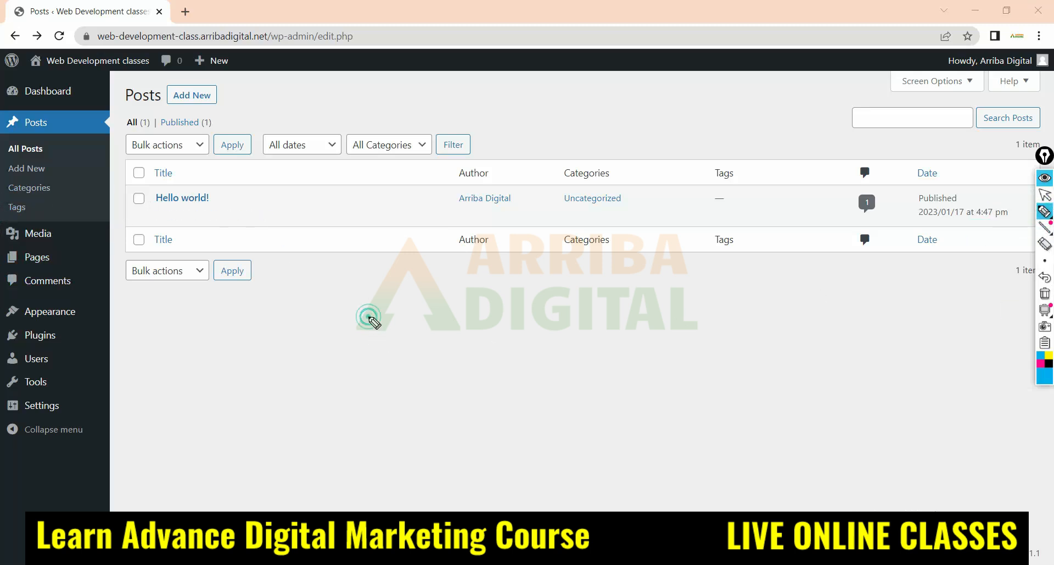
mouse_move(368, 317)
left_mouse_down()
mouse_move(381, 312)
mouse_move(400, 379)
left_mouse_up()
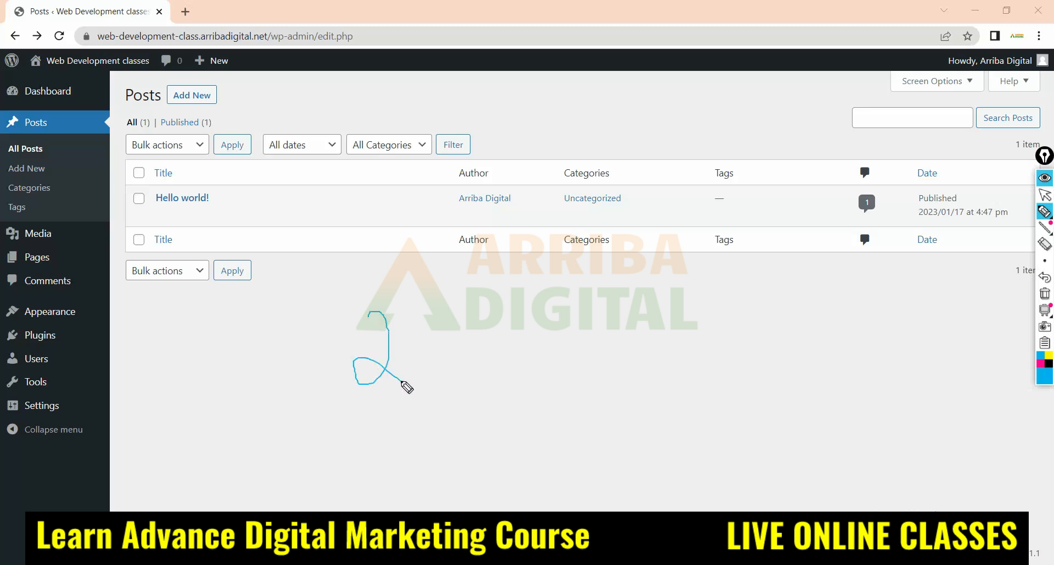
left_click(1045, 244)
left_click(388, 346)
Handwrite a word with the pen below the posts table and underline it with one long stroke
left_click(1045, 212)
mouse_move(316, 331)
left_mouse_down()
mouse_move(442, 330)
mouse_move(448, 313)
mouse_move(481, 345)
left_mouse_up()
left_click_drag(321, 361, 544, 332)
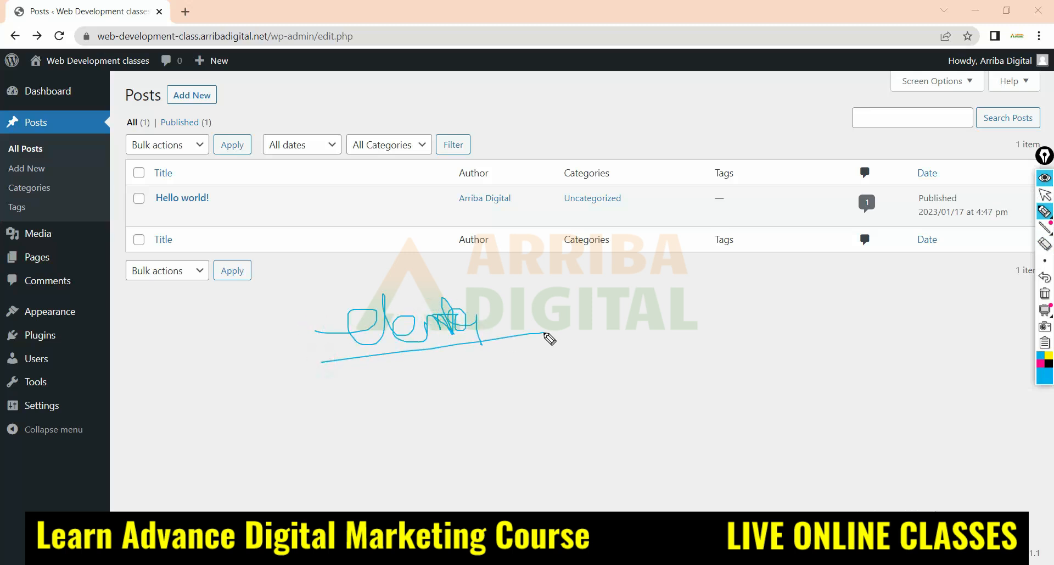
Erase the handwritten word and its underline from the Posts page and return to the normal pointer
left_click(1045, 243)
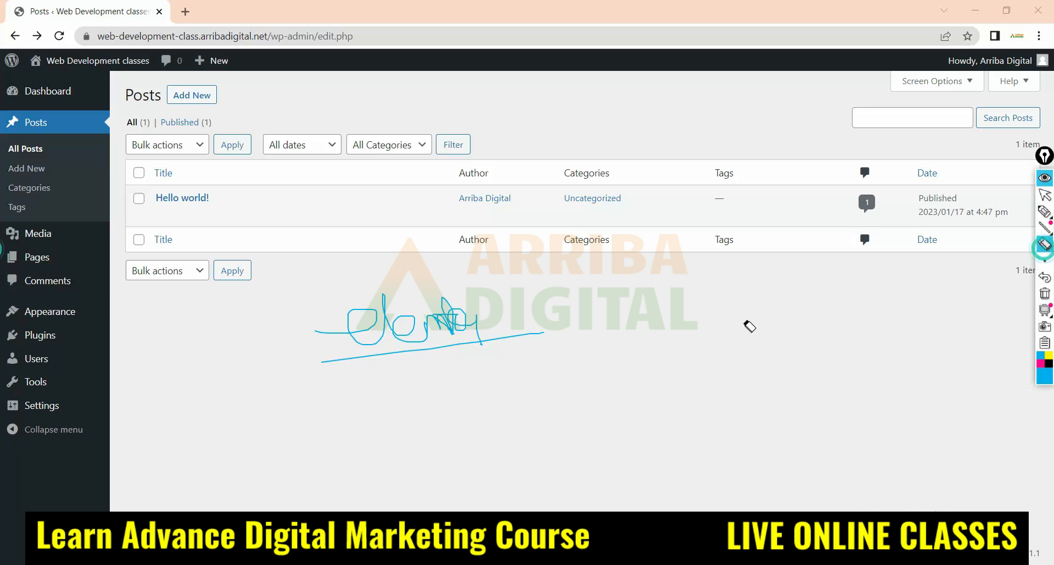
left_click(474, 317)
left_click(324, 359)
left_click(1048, 197)
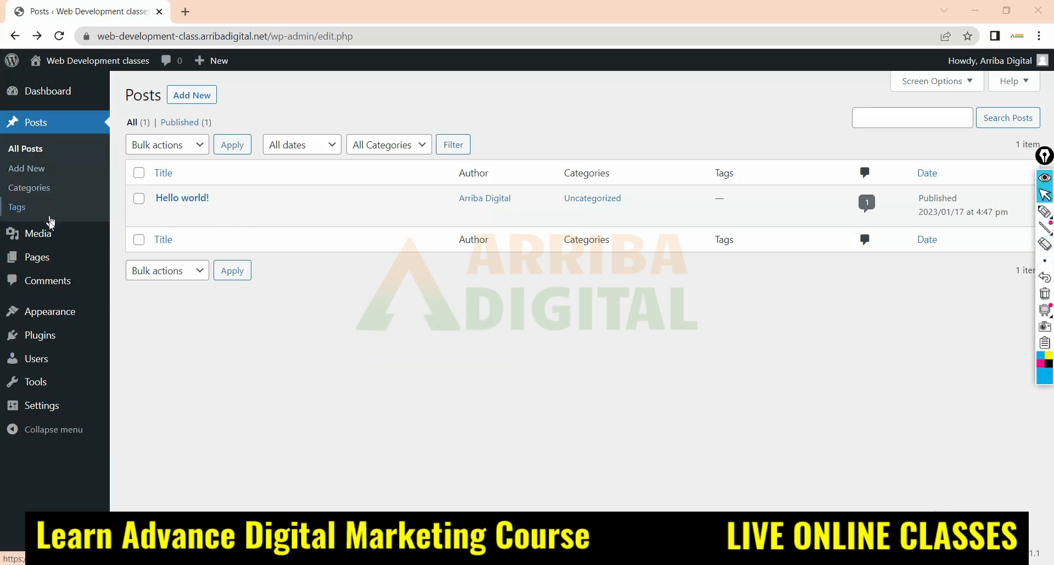
Go to the Add Plugins page and search the plugin directory for "elementor"
mouse_move(50, 241)
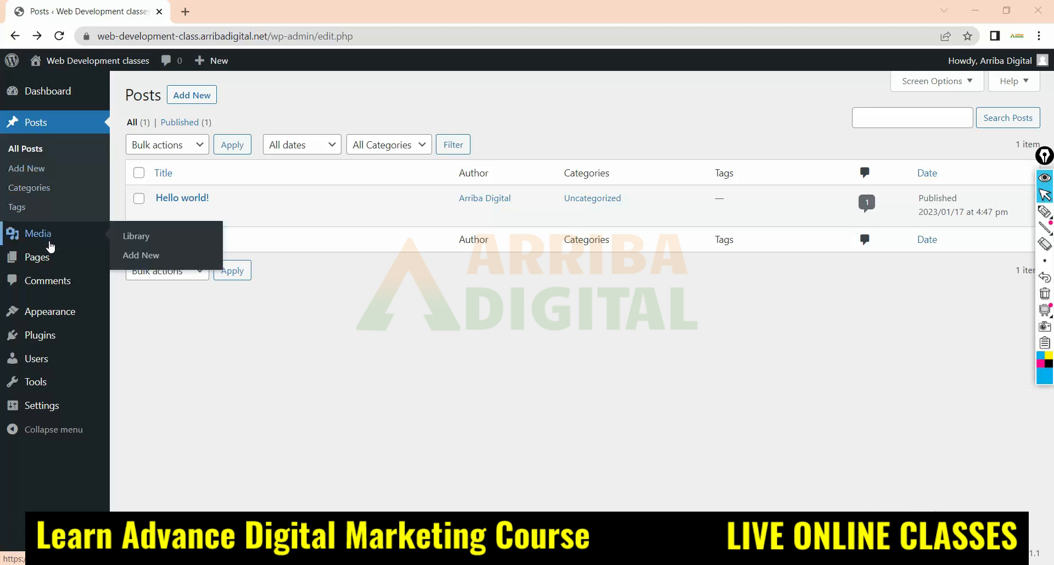
left_click(46, 339)
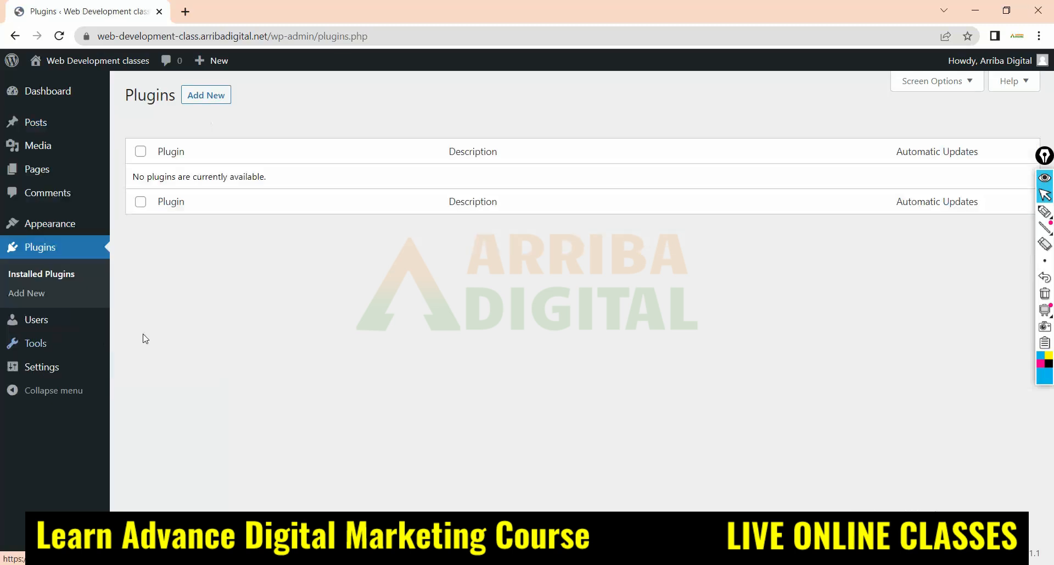
left_click(218, 96)
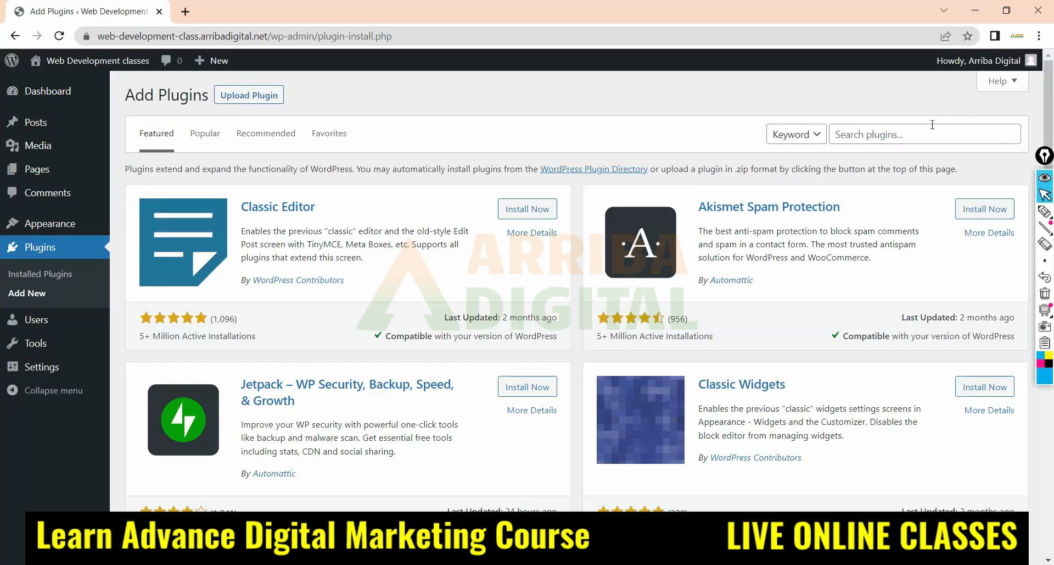
left_click(846, 135)
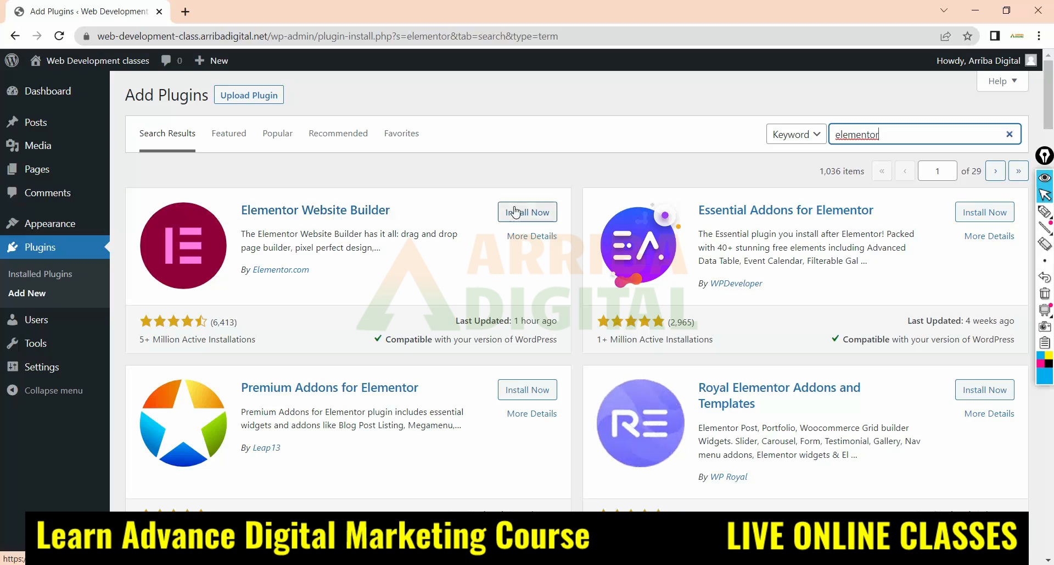
Install the Elementor Website Builder plugin by Elementor.com from the search results
scroll(467, 220, "down", 2)
scroll(467, 219, "up", 2)
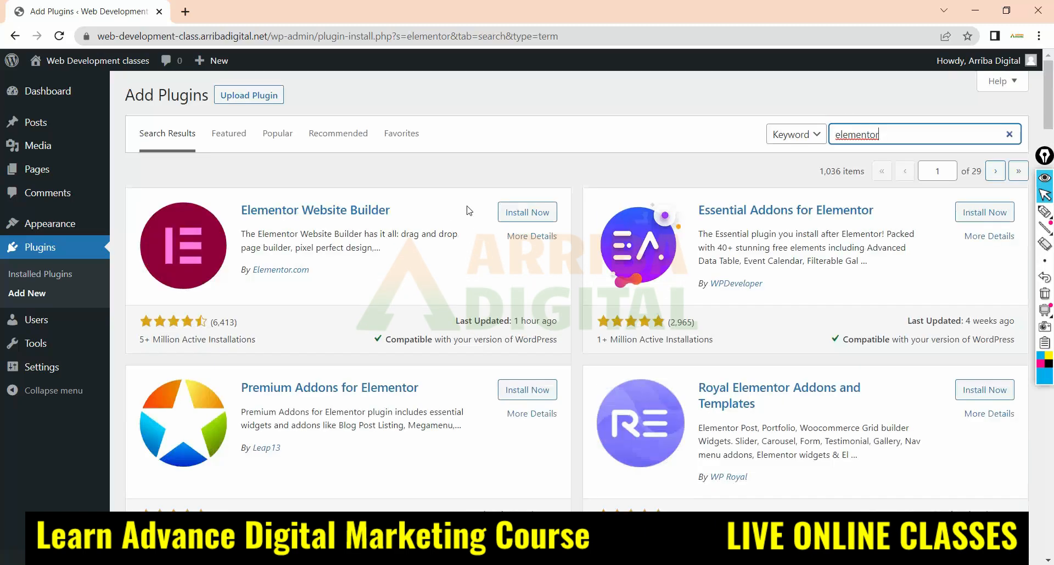
left_click(528, 214)
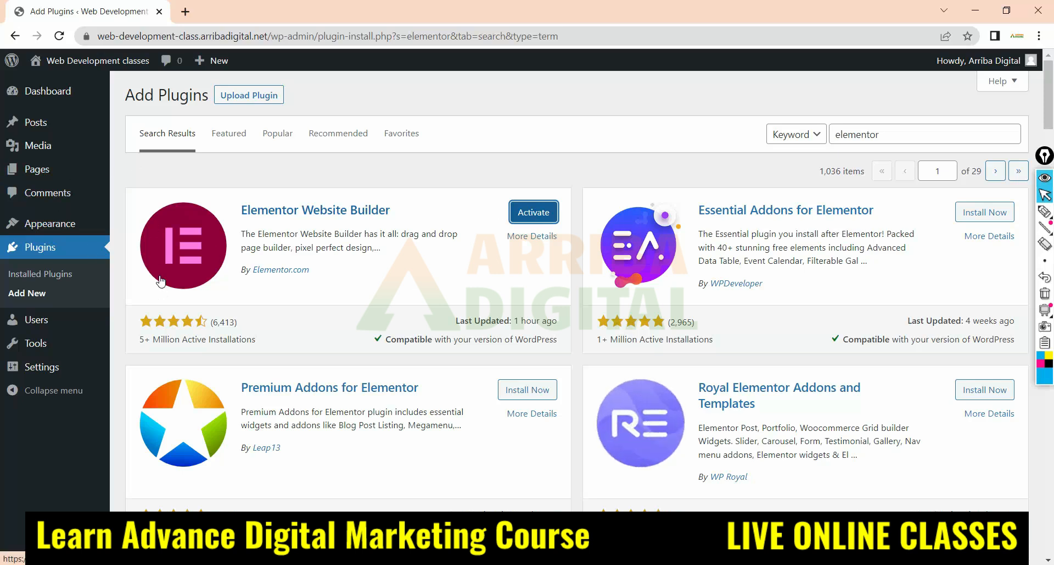
Activate the Elementor Website Builder plugin and return from its onboarding page to the plugin search results
left_click(523, 218)
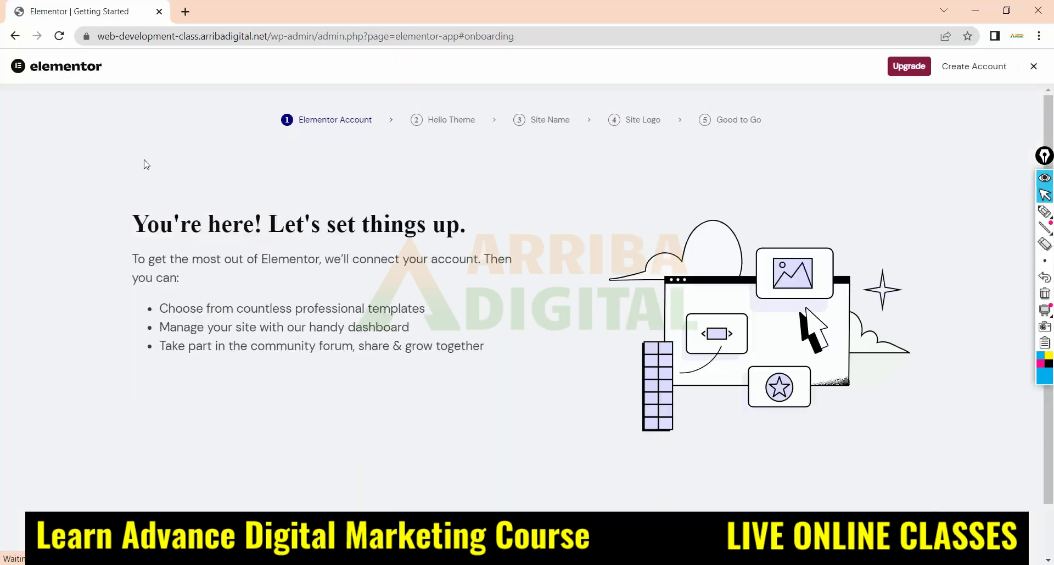
left_click(15, 38)
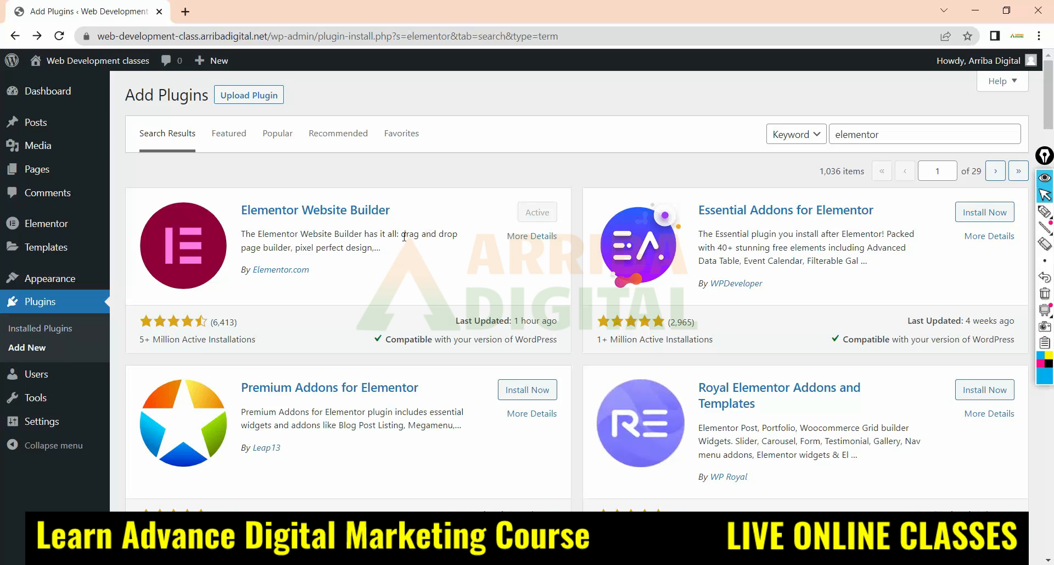
Search the plugin directory for "envato elements", and install and activate the Envato Elements – Photos & Elementor Templates plugin
left_click(891, 136)
left_click(1010, 136)
left_click(879, 135)
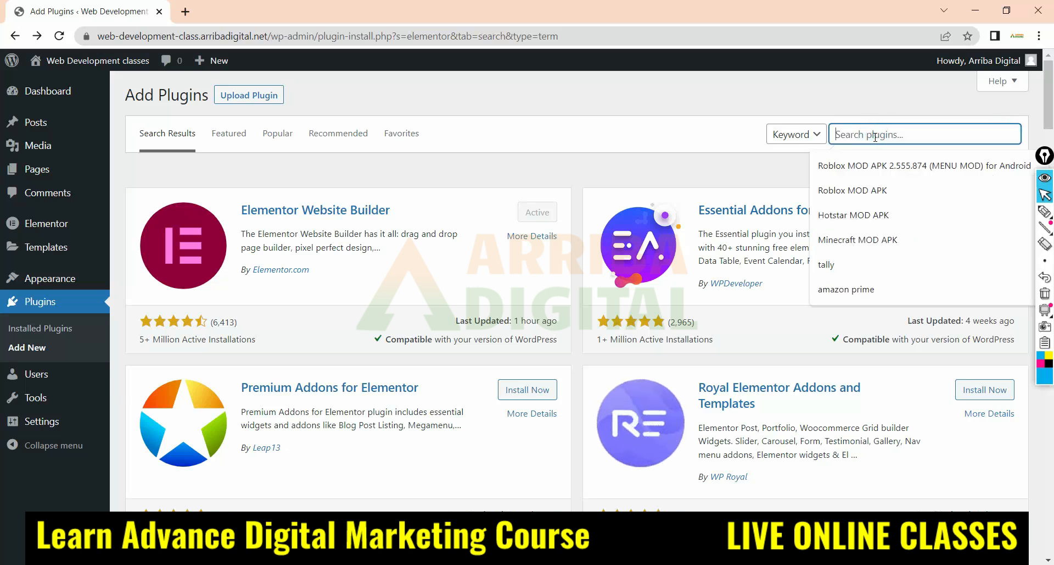
type("envato")
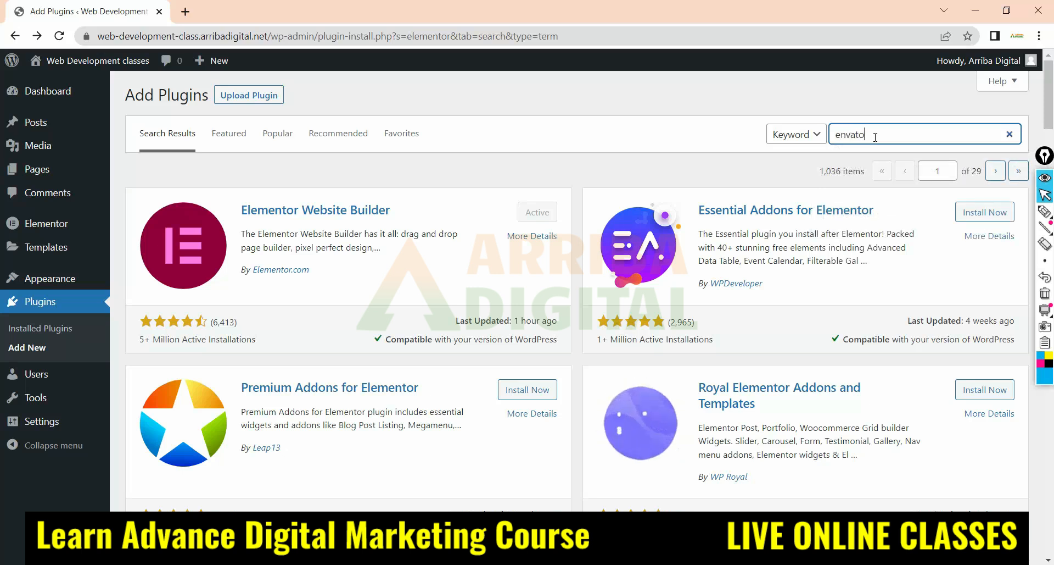
type(" eleme")
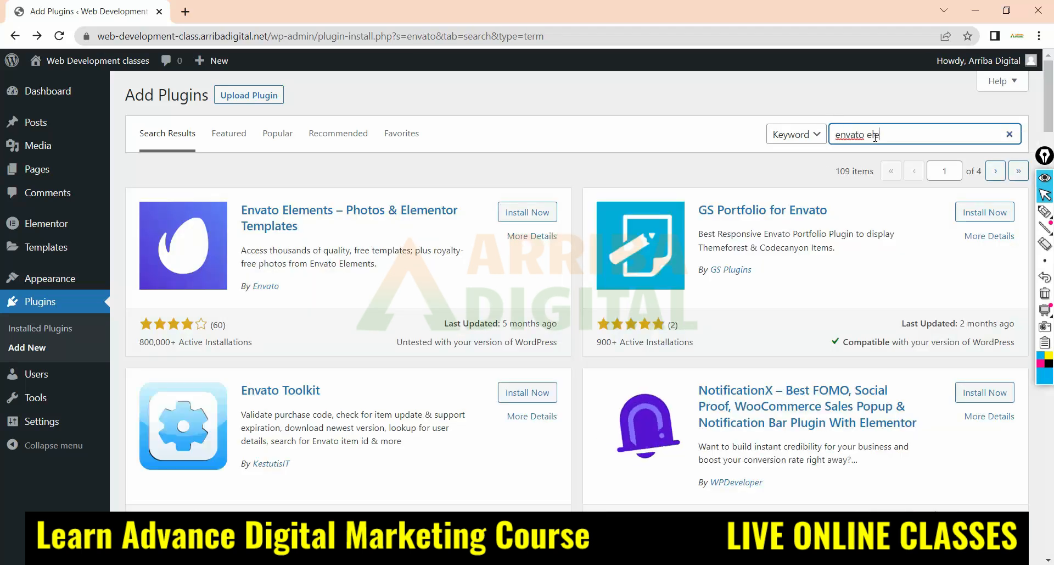
type("nts")
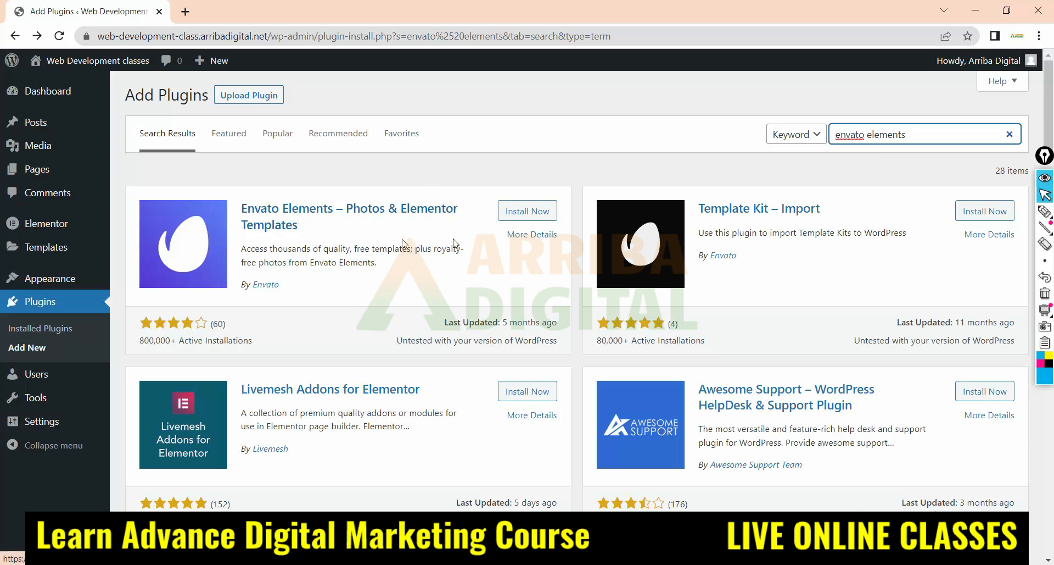
left_click(515, 213)
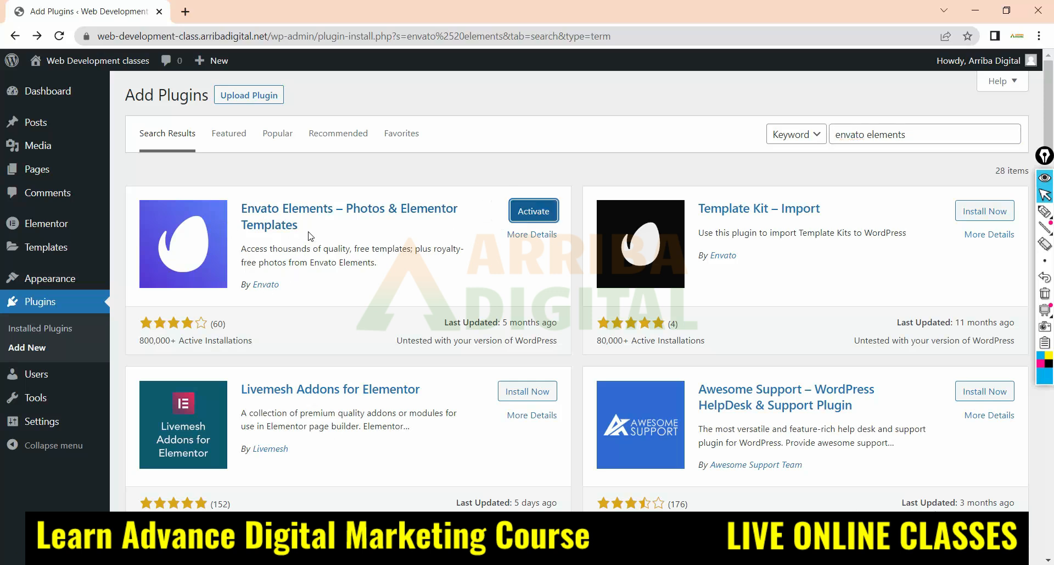
left_click(527, 213)
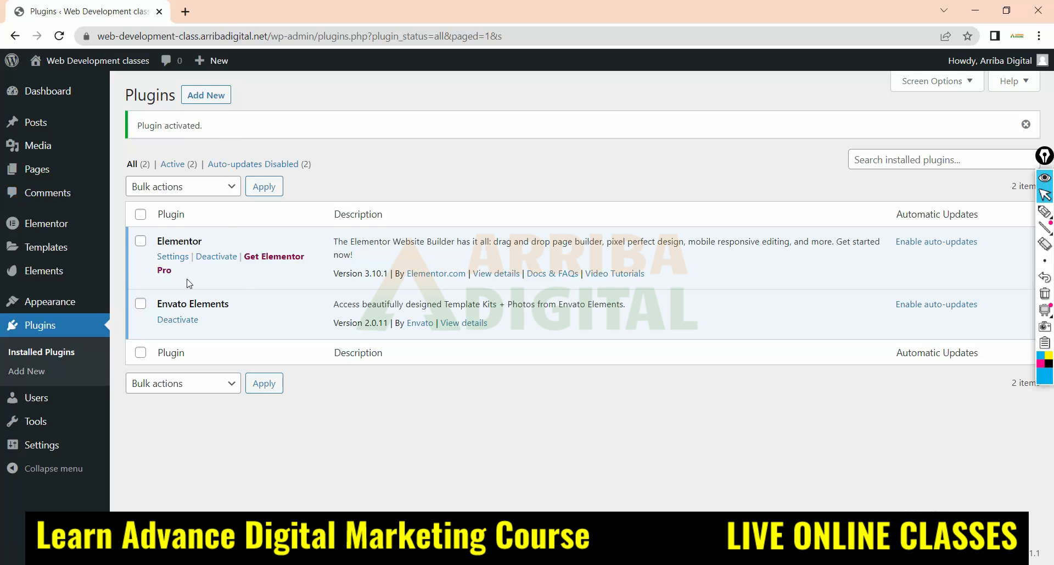
Go to the Add Plugins page and open the upload form for a plugin in .zip format
left_click(212, 96)
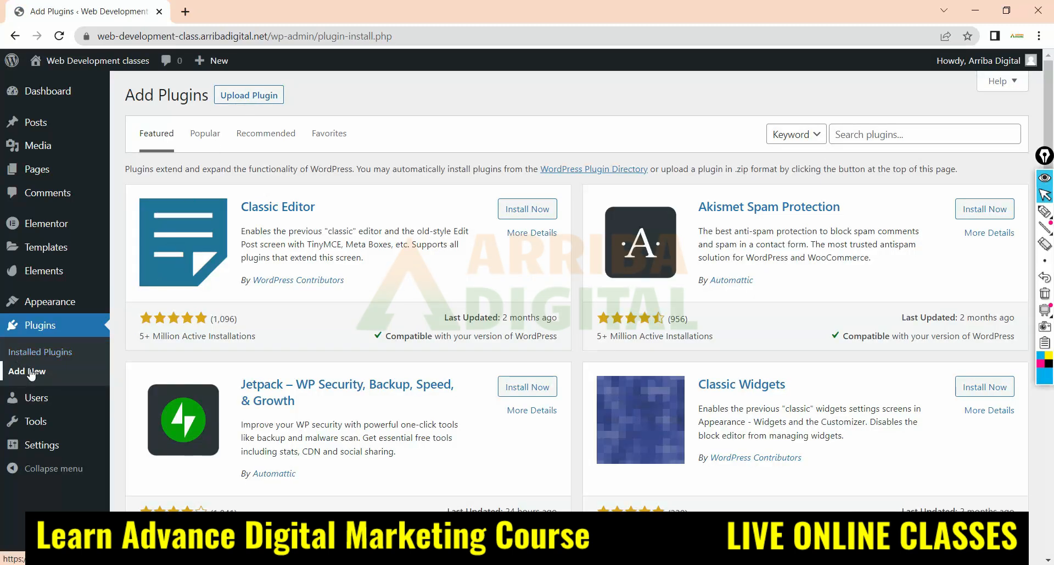
left_click(41, 351)
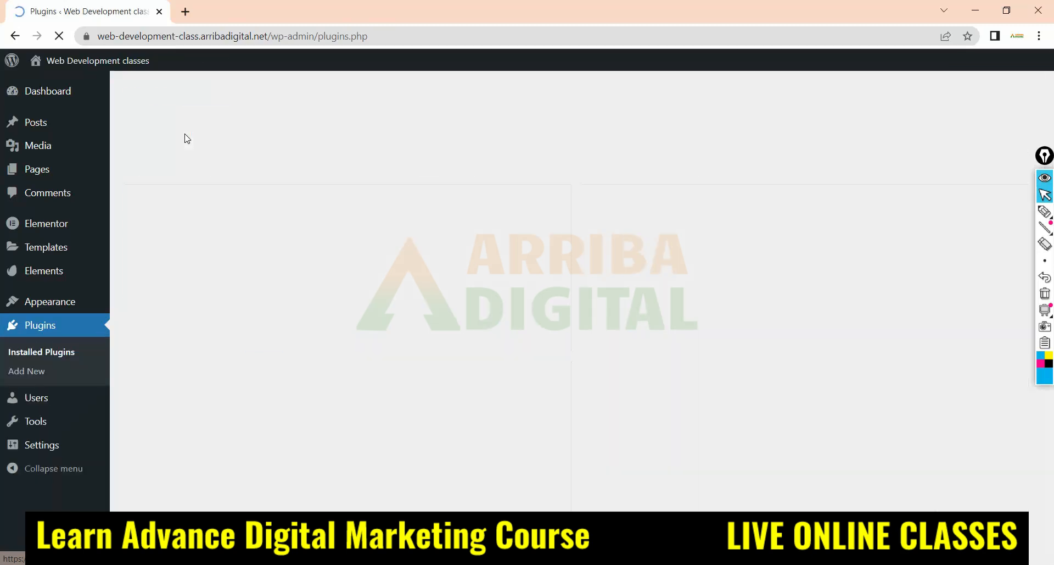
left_click(199, 96)
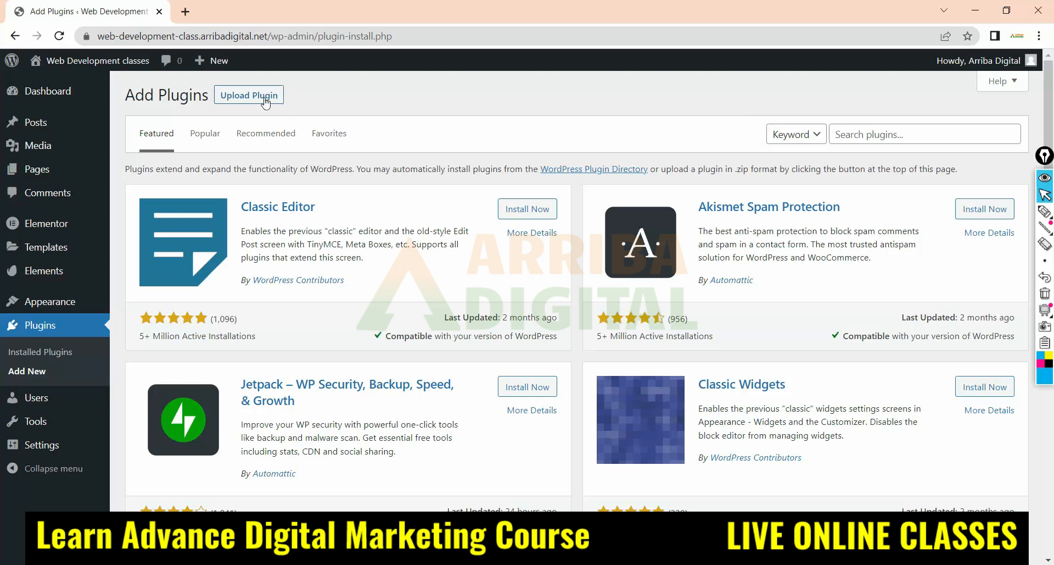
left_click(247, 98)
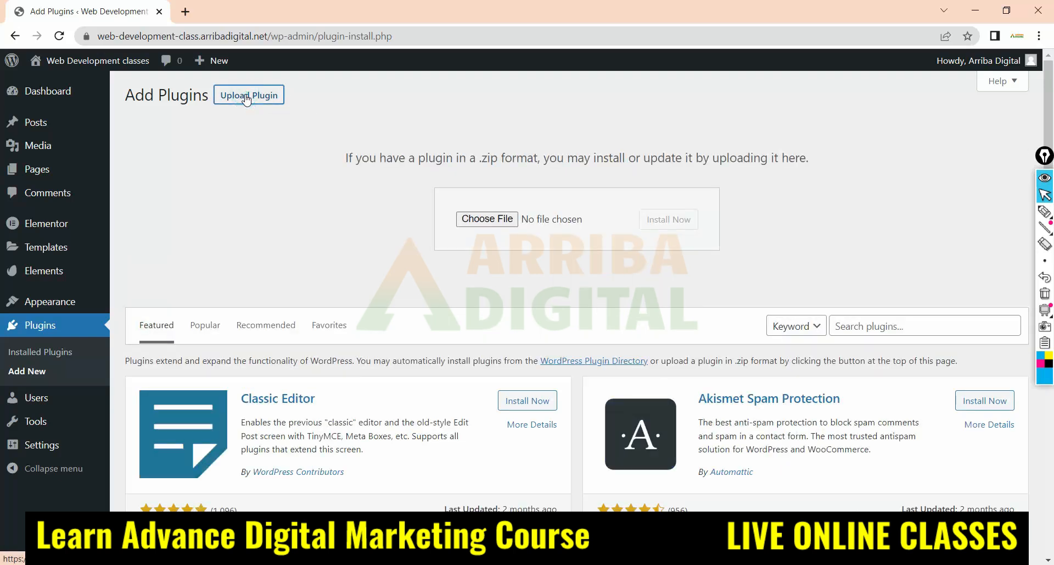
Upload elementor-pro-by-shineads.zip from the Downloads folder, and install and activate the plugin
left_click(499, 222)
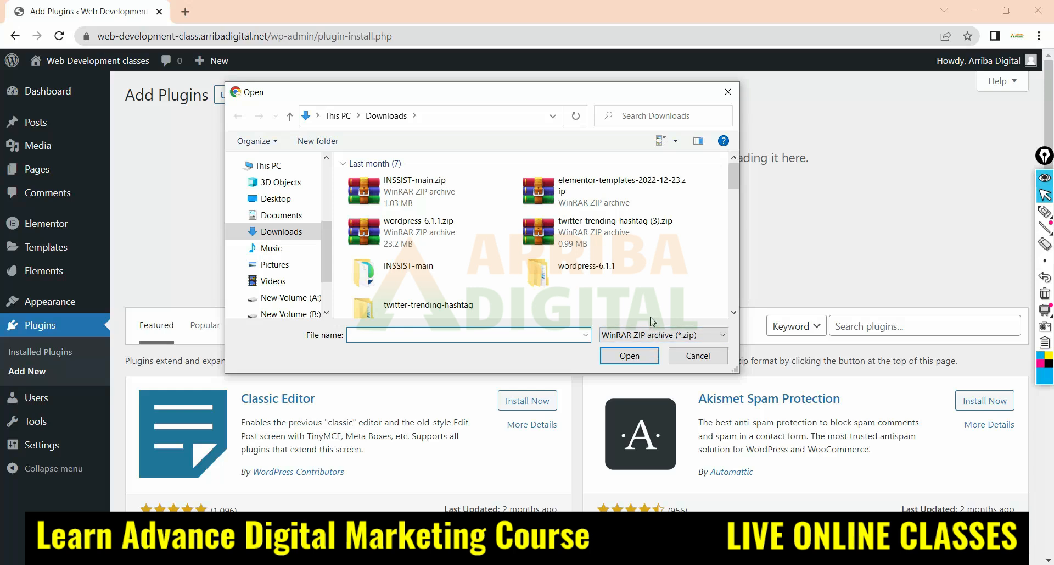
scroll(631, 206, "down", 5)
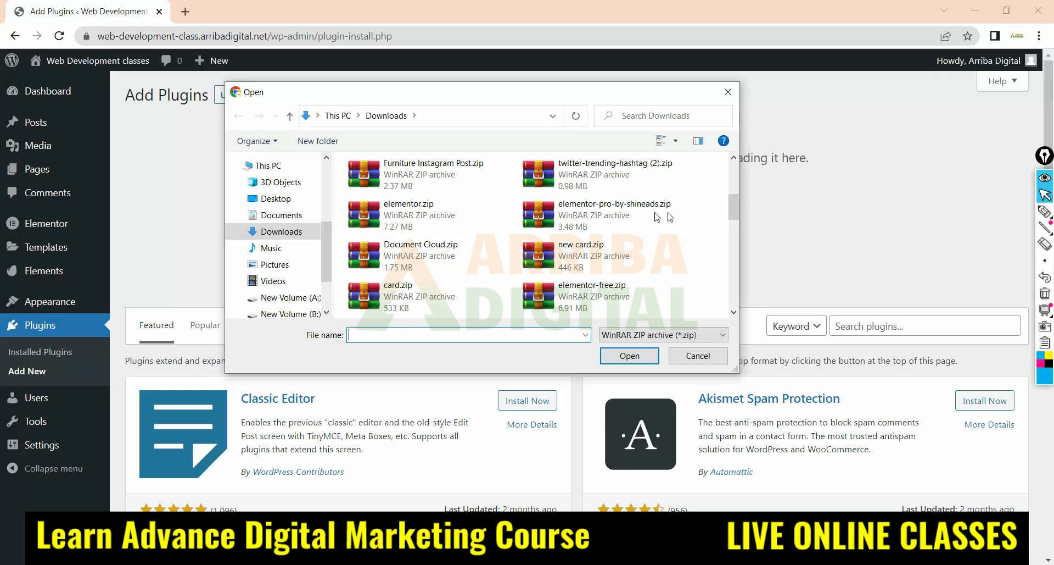
left_click(604, 214)
left_click(628, 362)
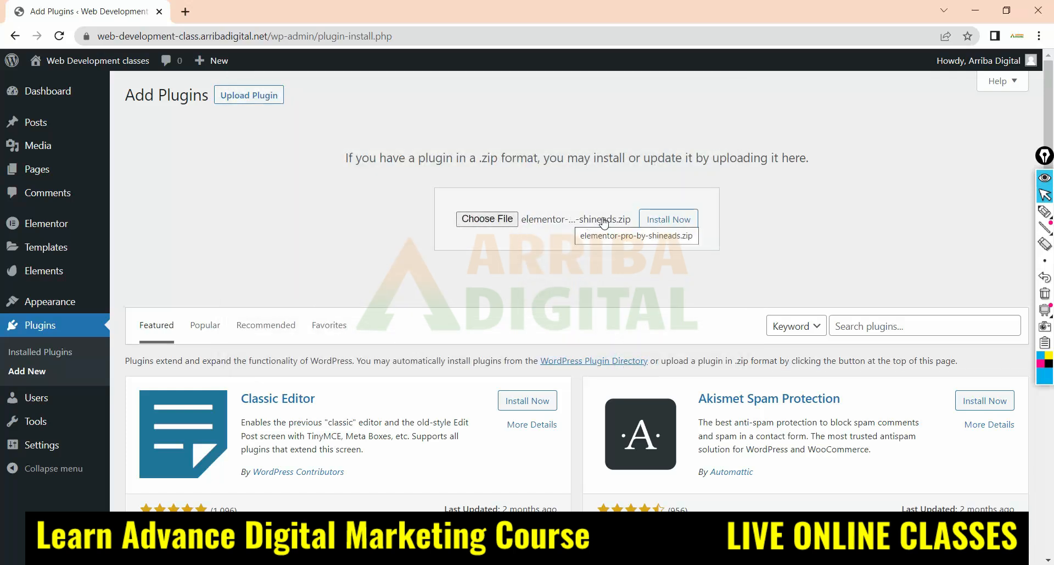
left_click(681, 222)
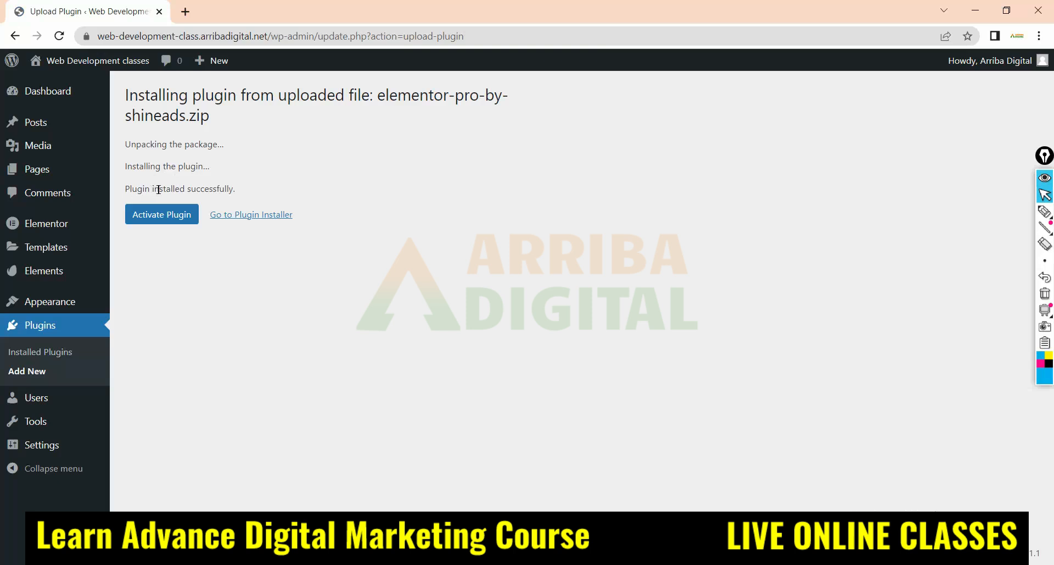
left_click(161, 222)
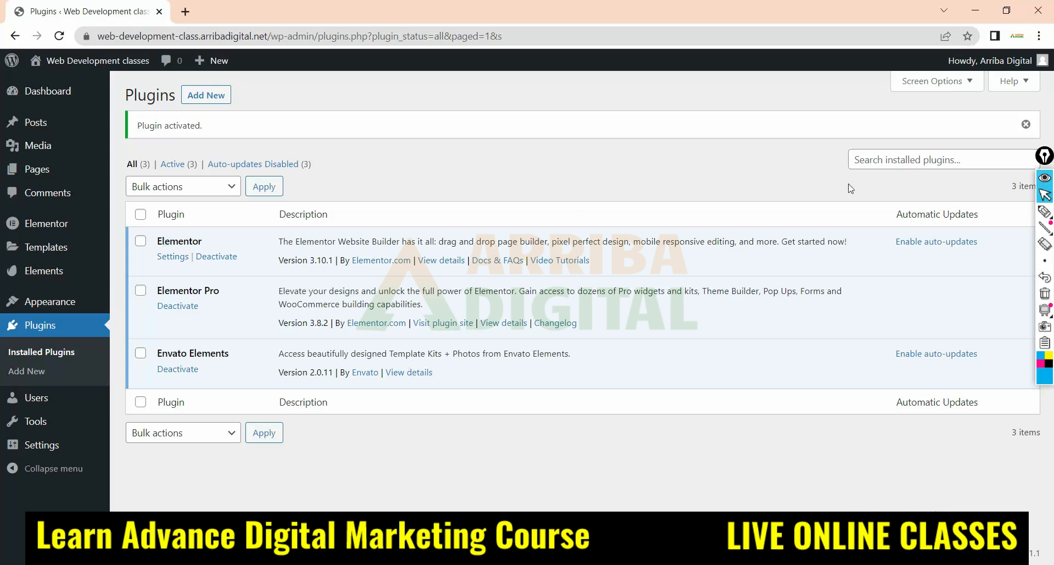
Underline Elementor, Elementor Pro and Envato Elements in the plugin list with the pen, and erase the strokes again
left_click(1045, 211)
left_click_drag(146, 242, 255, 229)
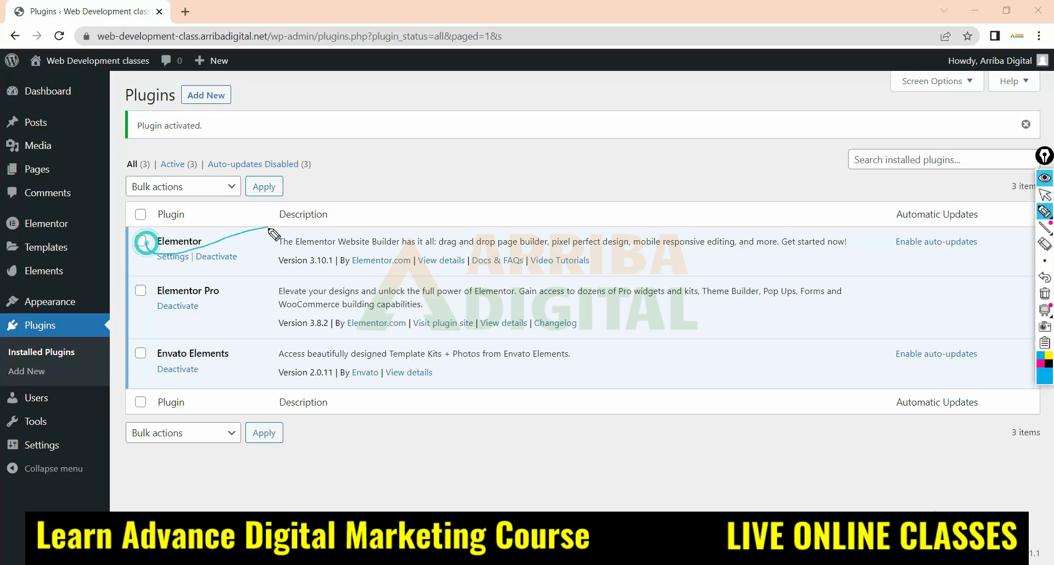
left_click_drag(147, 302, 276, 292)
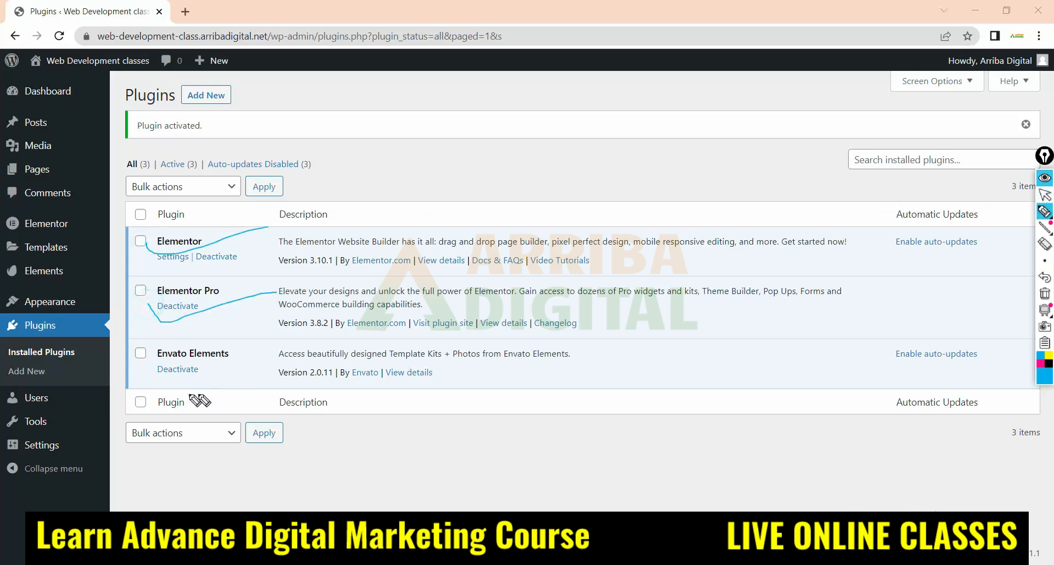
mouse_move(158, 371)
left_mouse_down()
mouse_move(167, 386)
mouse_move(285, 357)
left_mouse_up()
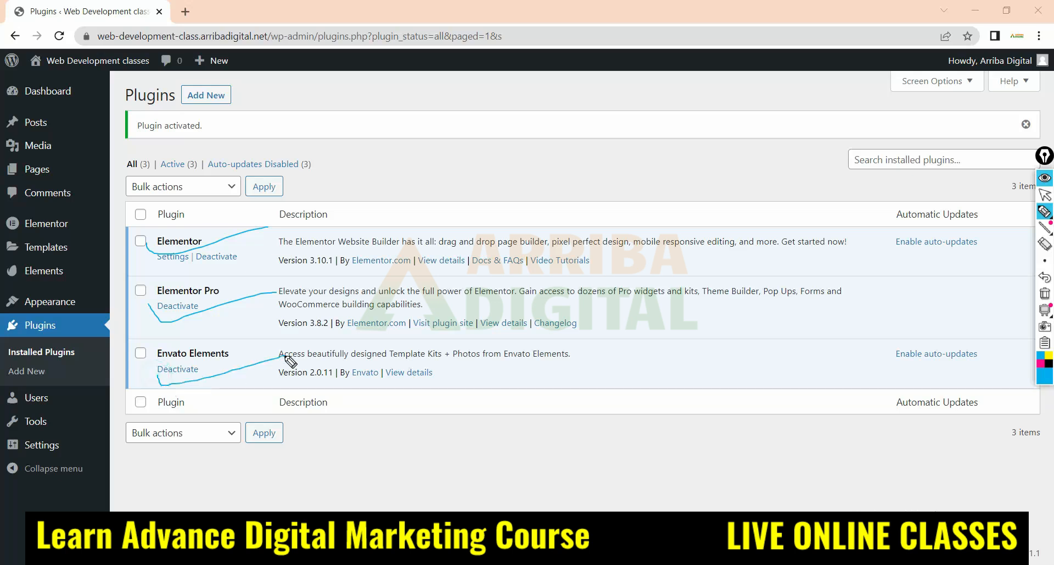
left_click(1045, 244)
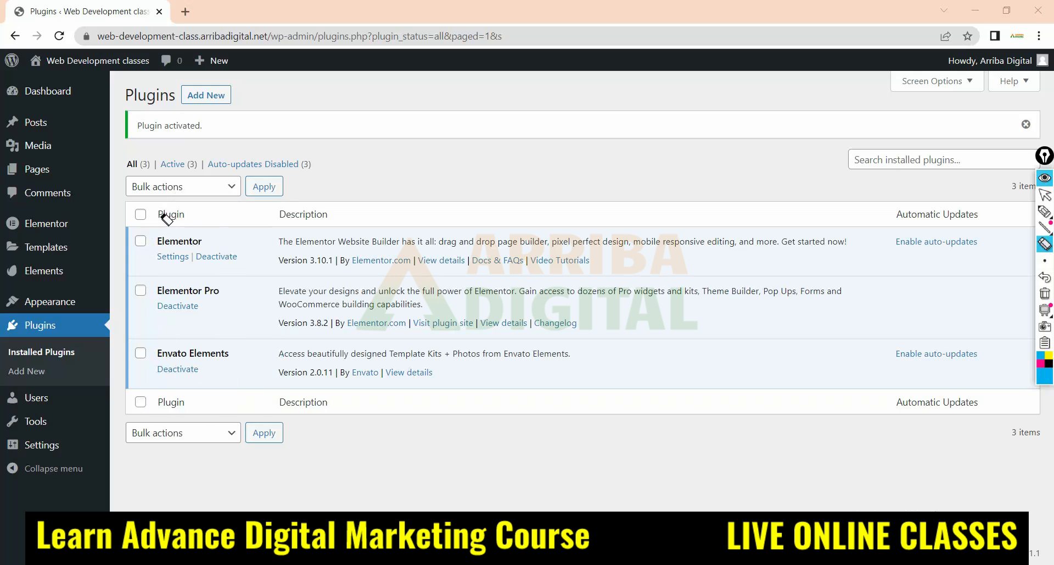
left_click(1045, 194)
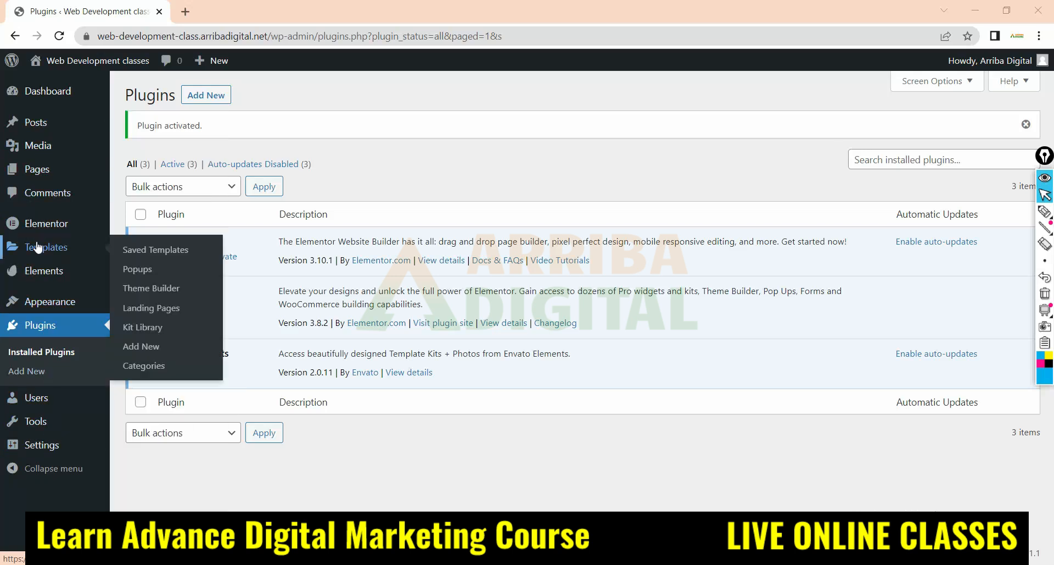
Go to the Posts list and move the "Hello world!" post to the trash
mouse_move(45, 126)
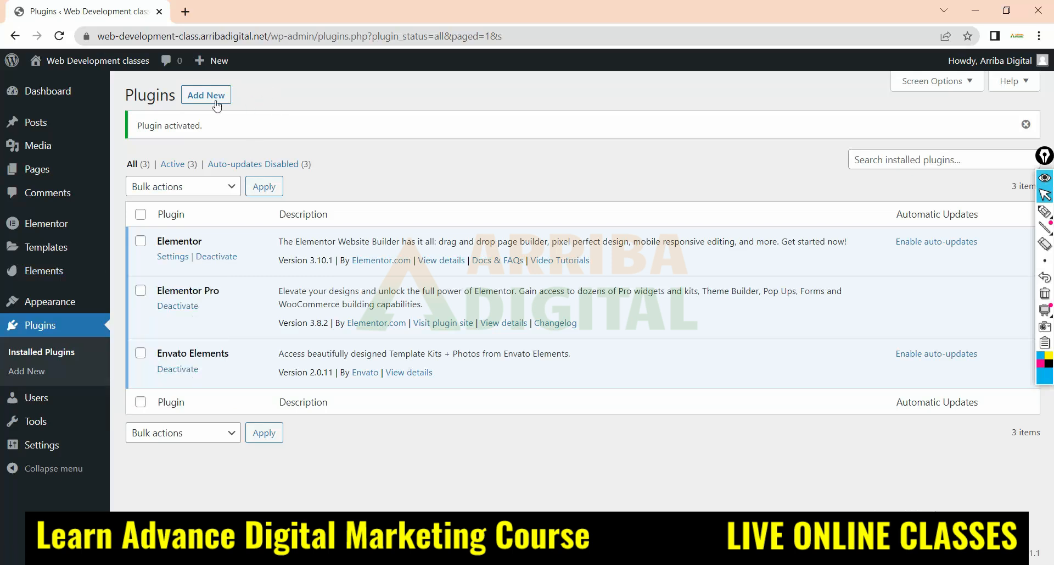
left_click(25, 124)
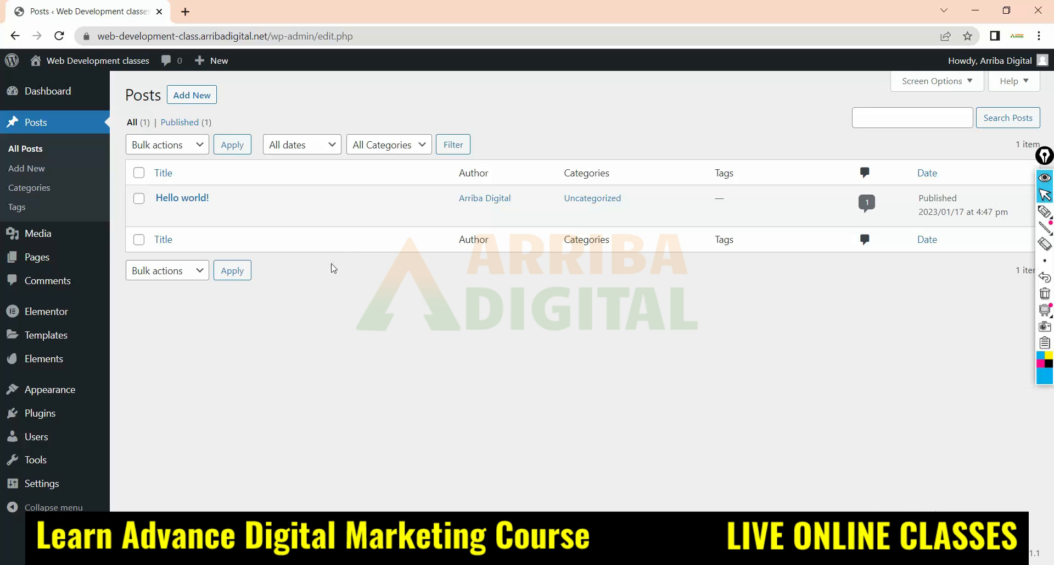
left_click(140, 174)
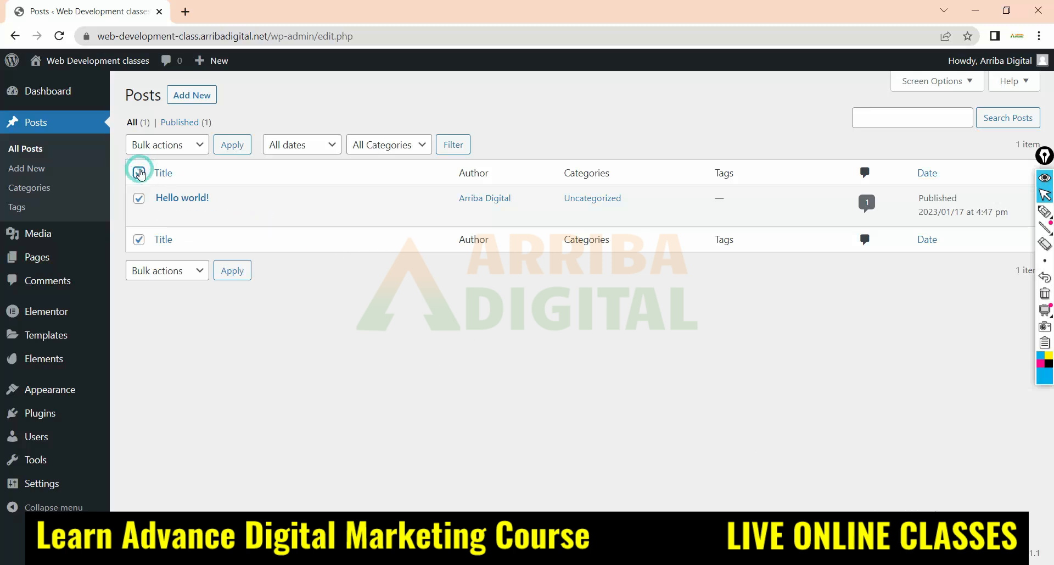
left_click(196, 144)
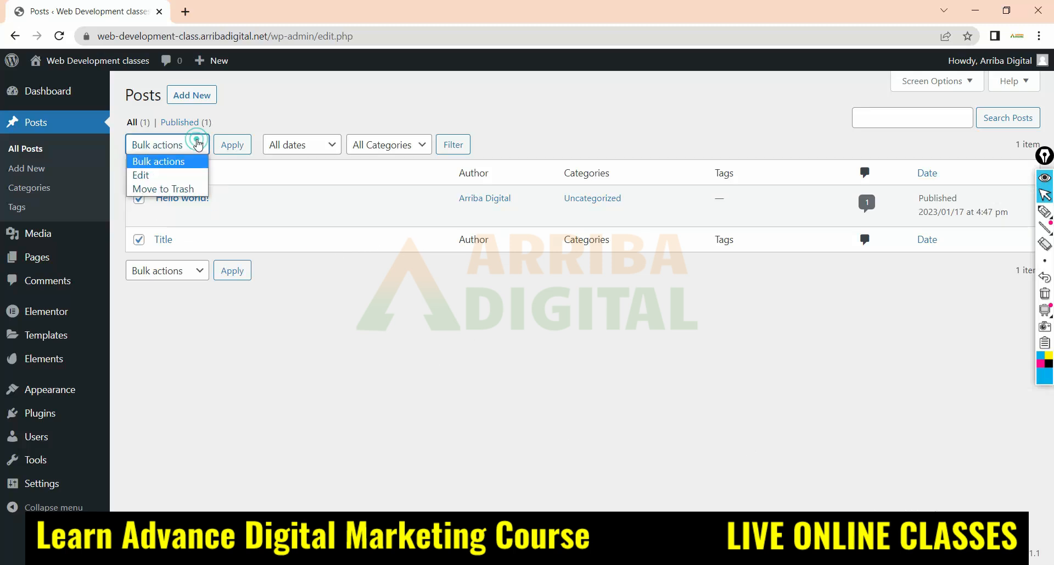
left_click(164, 188)
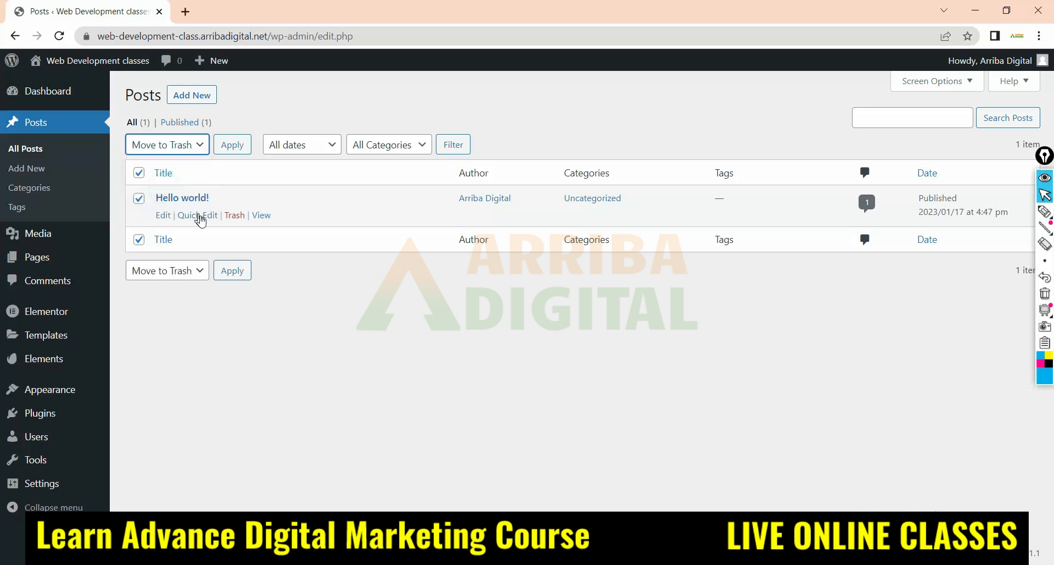
left_click(236, 216)
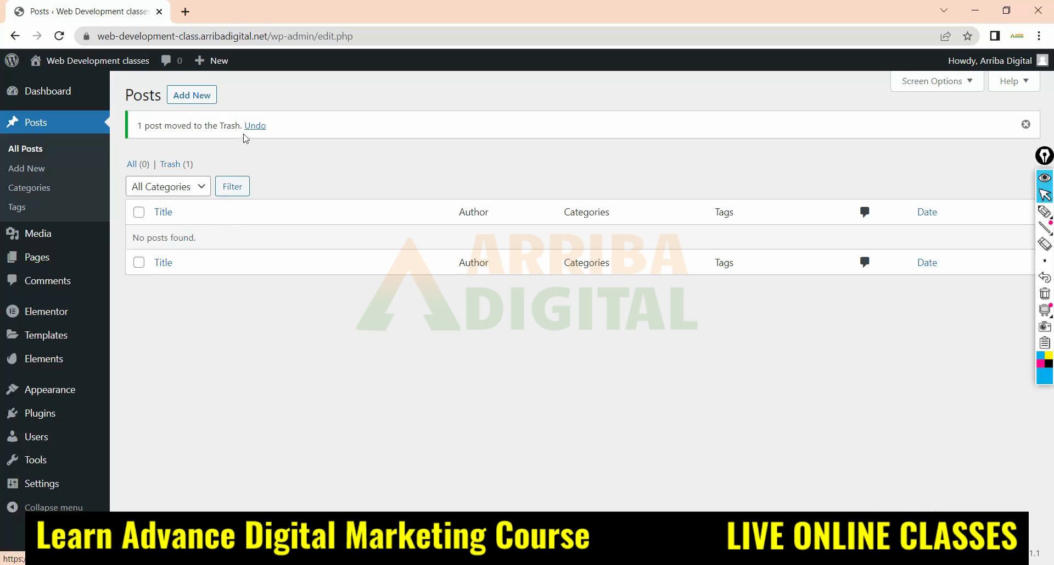
Permanently delete the trashed "Hello world!" post and return to the list of all posts
left_click(171, 163)
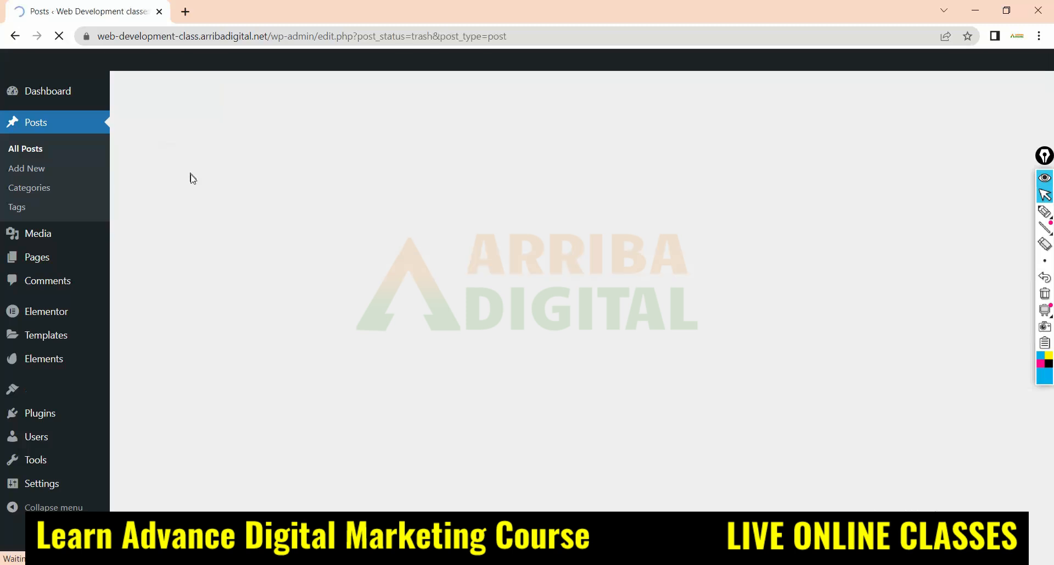
left_click(254, 214)
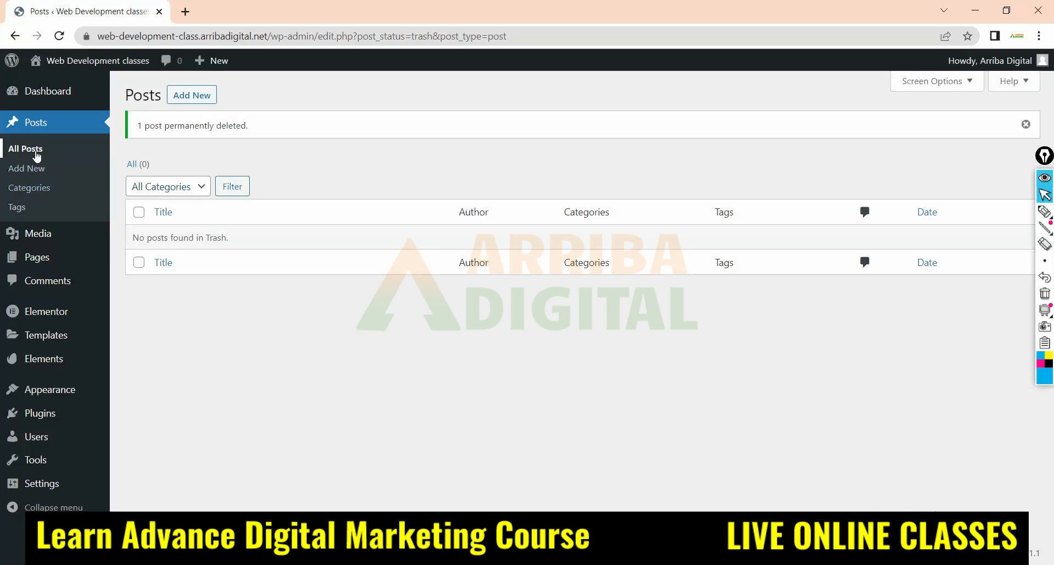
left_click(36, 156)
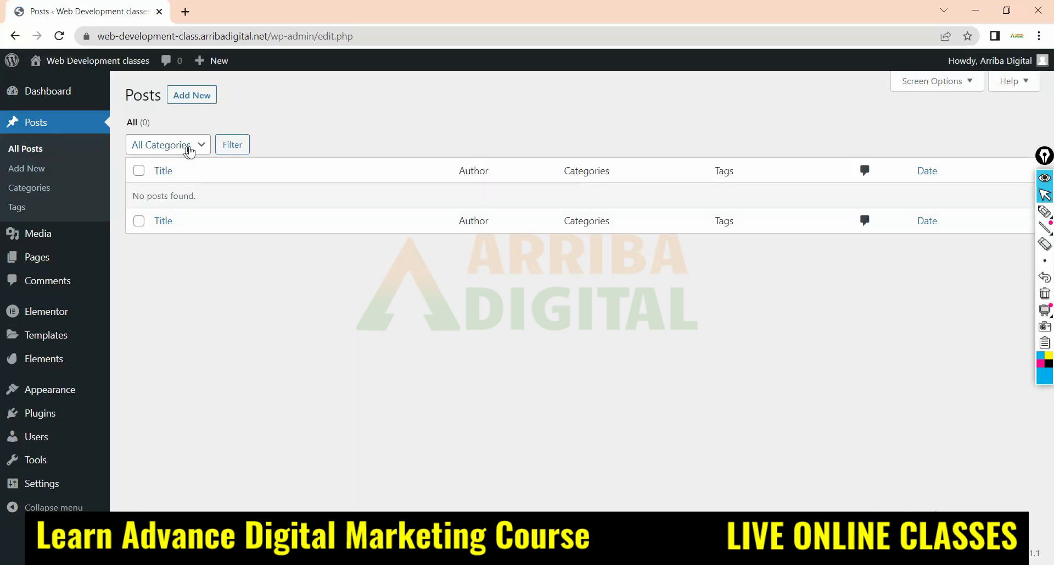
Start a new post and give it the title "What is Web Development", copied from the Notepad document
left_click(204, 99)
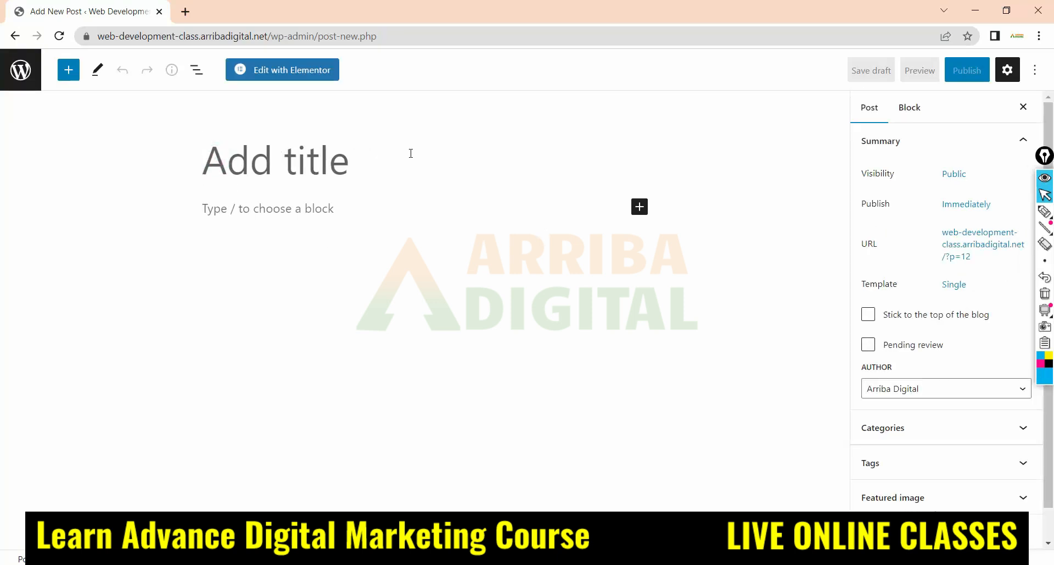
left_click(211, 208)
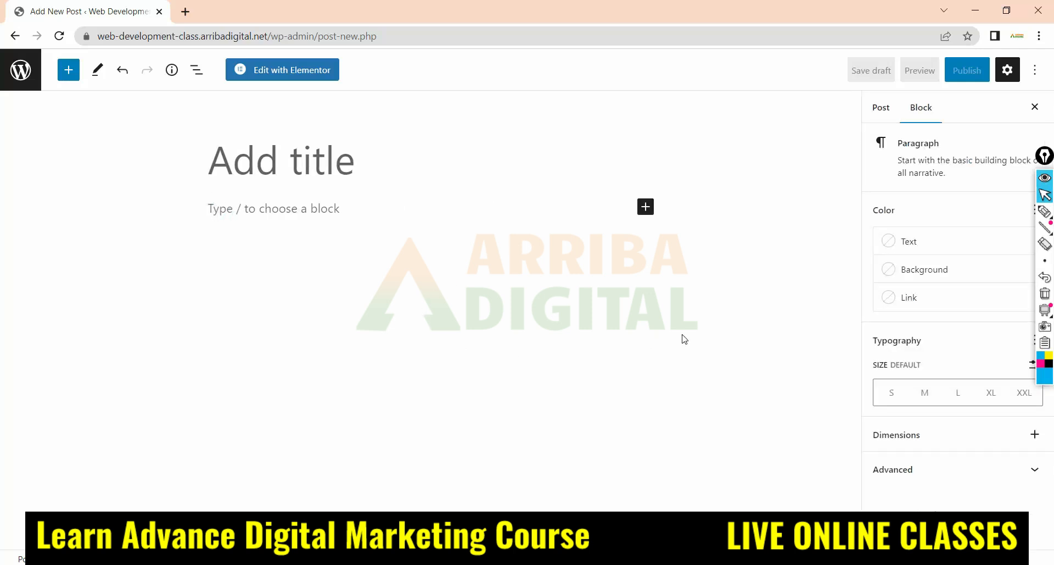
left_click(232, 160)
key("alt+Tab")
left_click_drag(803, 276, 563, 272)
key("ctrl+c")
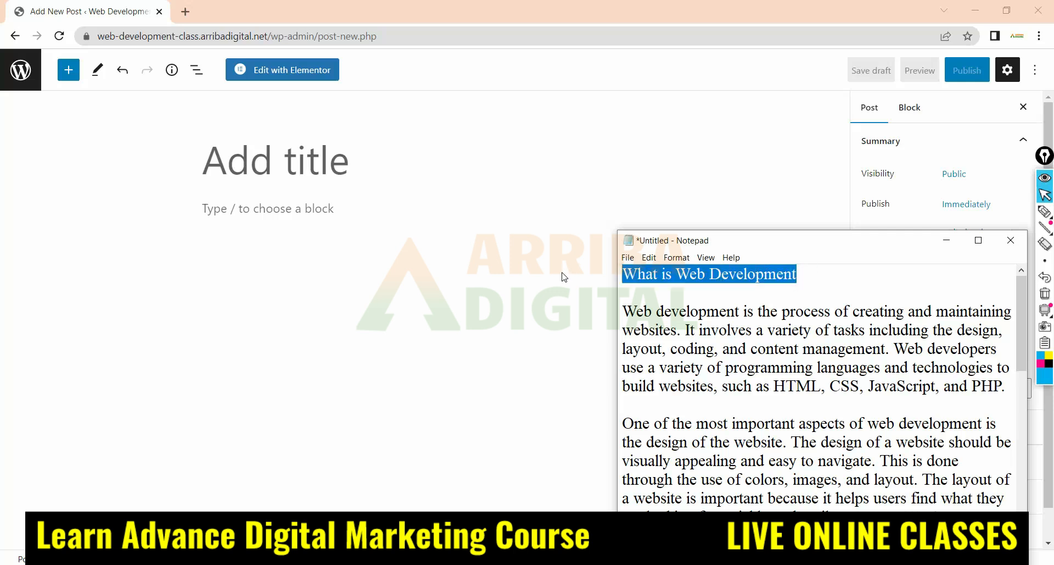
left_click(211, 146)
key("ctrl+v")
Paste the title into the new post and copy the article's body paragraphs from the Notepad document into the content area
left_click(439, 197)
key("alt+Tab")
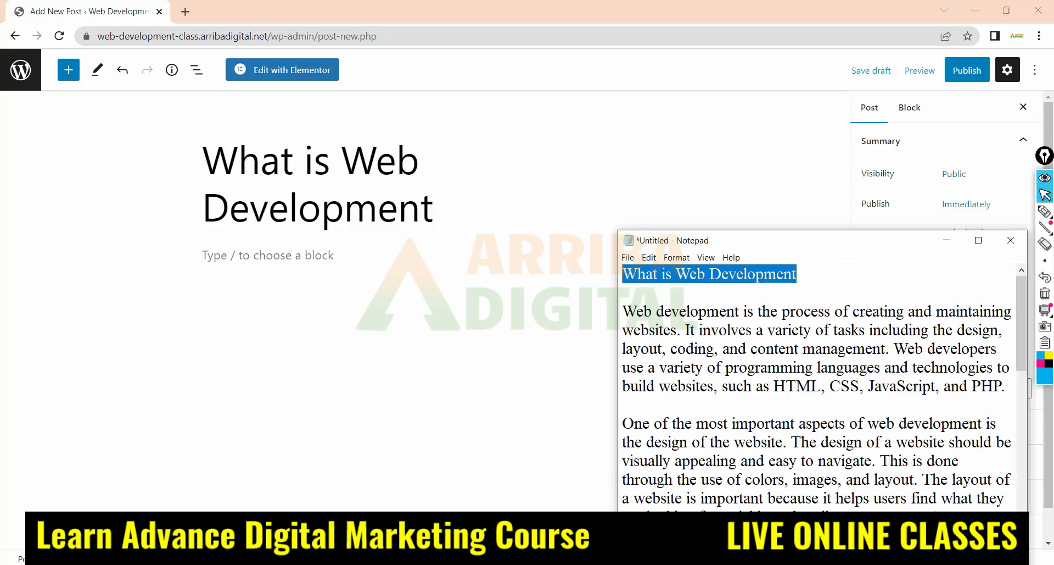
left_click_drag(626, 308, 813, 508)
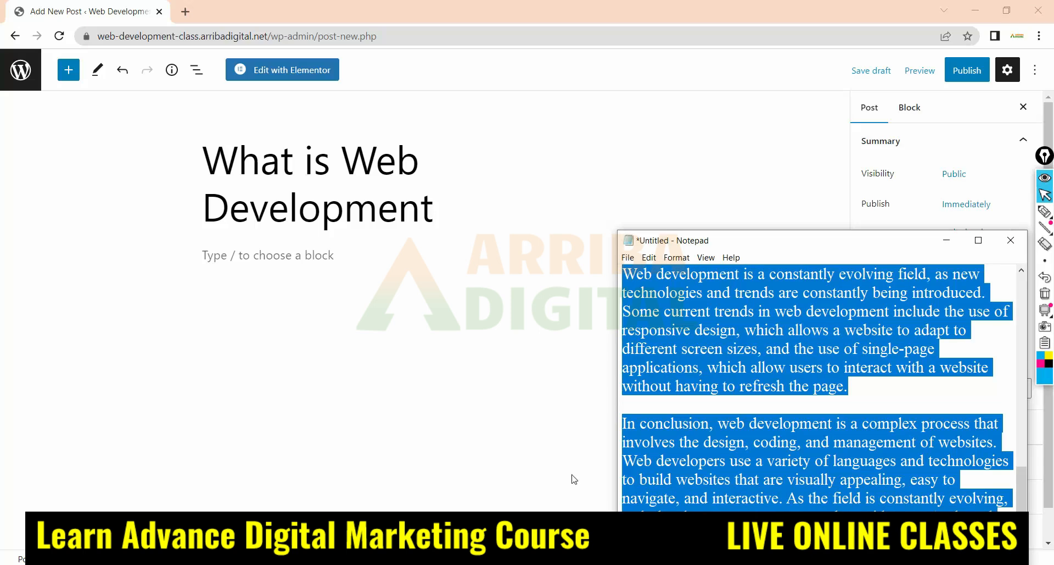
left_click(224, 256)
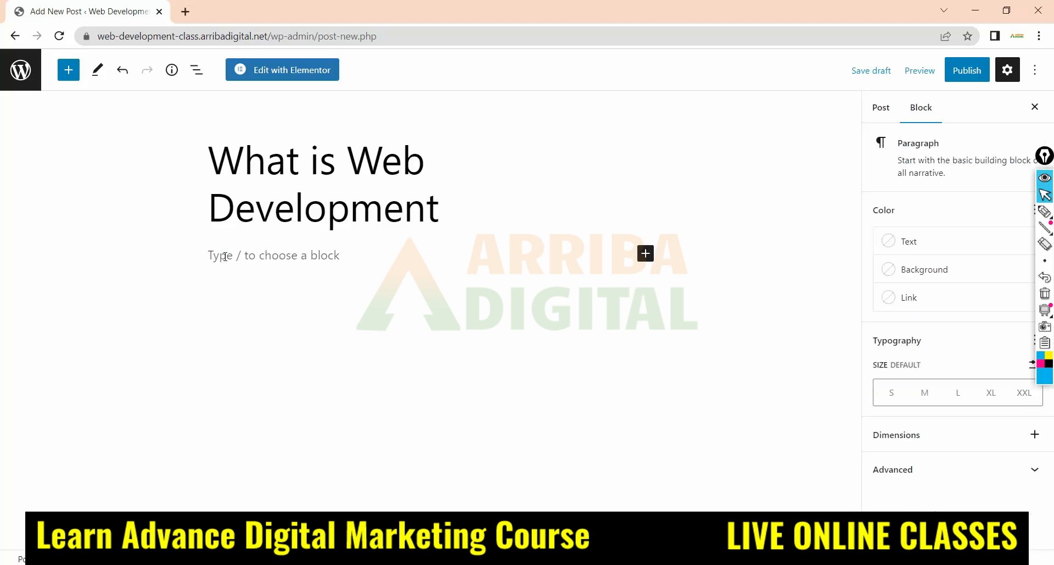
key("ctrl+v")
scroll(464, 296, "up", 15)
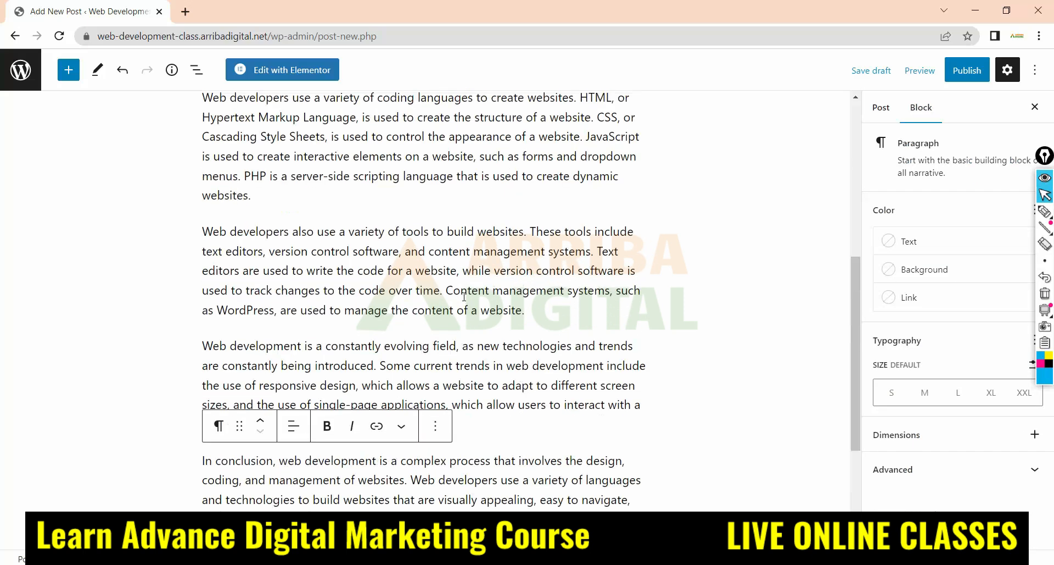
Check the post title and read through the pasted web development paragraphs from start to end
left_click(439, 220)
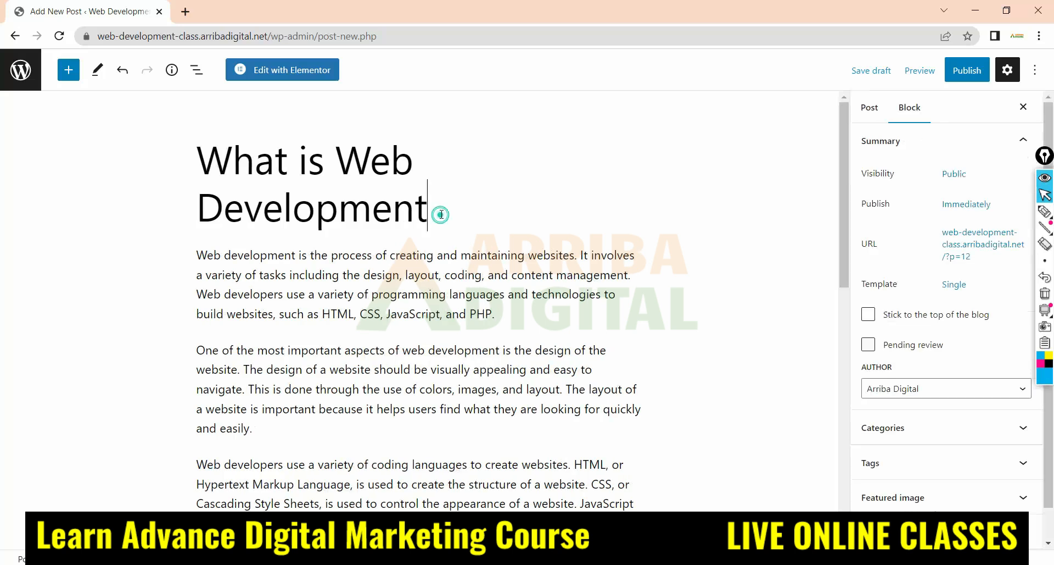
left_click(436, 172)
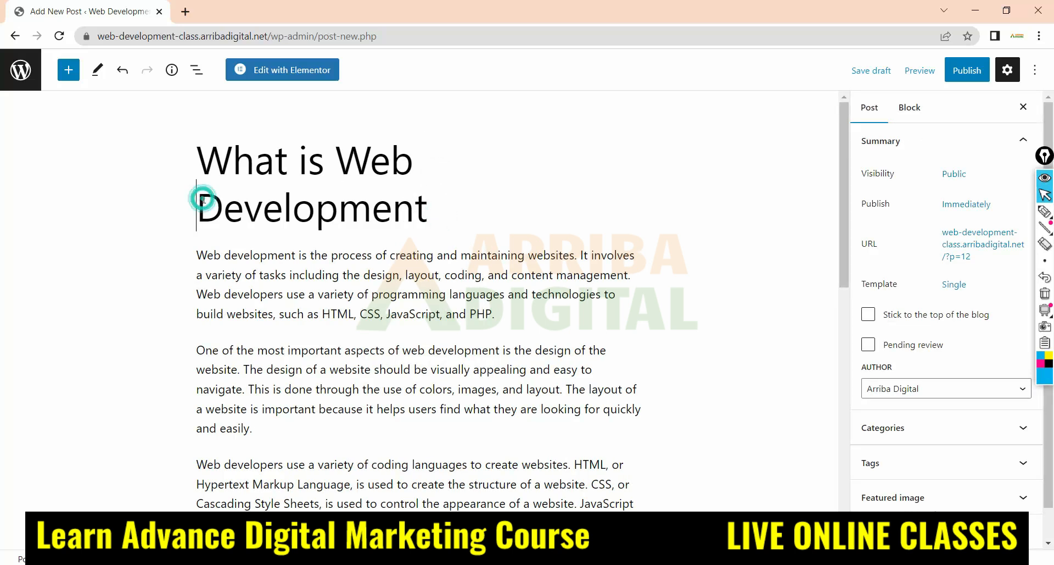
key("BackSpace")
left_click(485, 208)
scroll(308, 220, "down", 10)
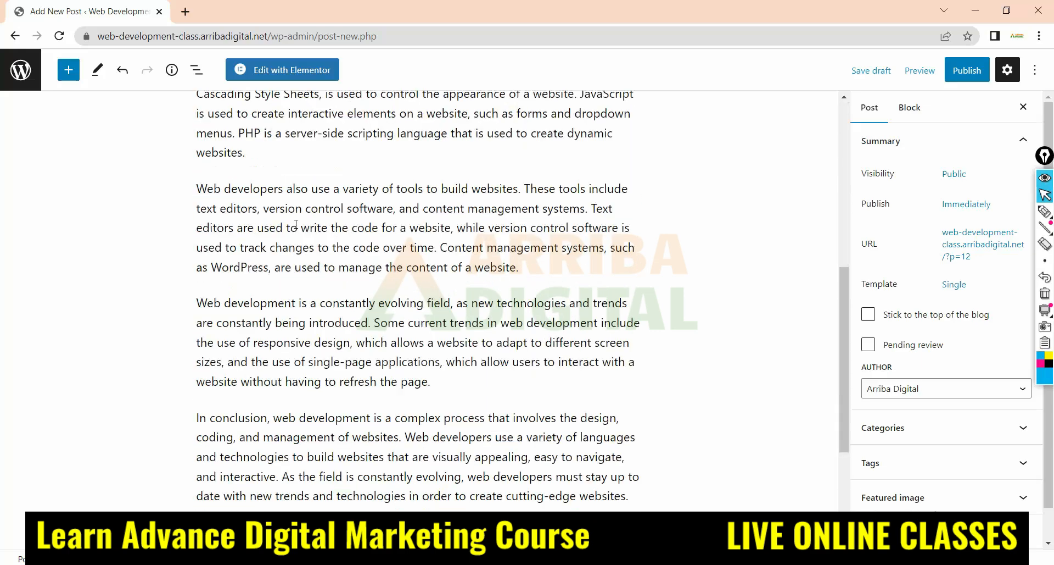
scroll(302, 242, "up", 10)
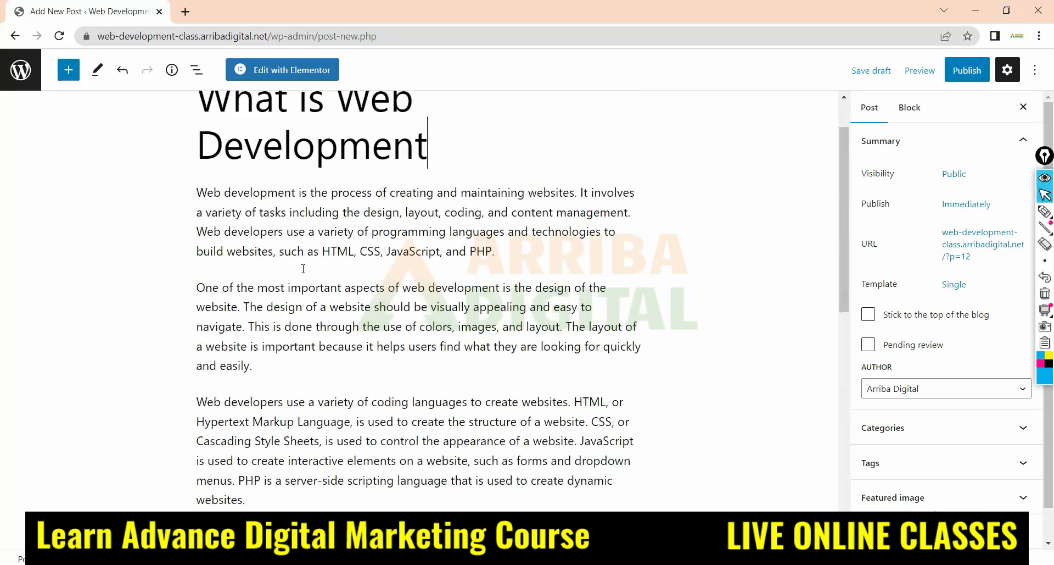
scroll(302, 268, "down", 6)
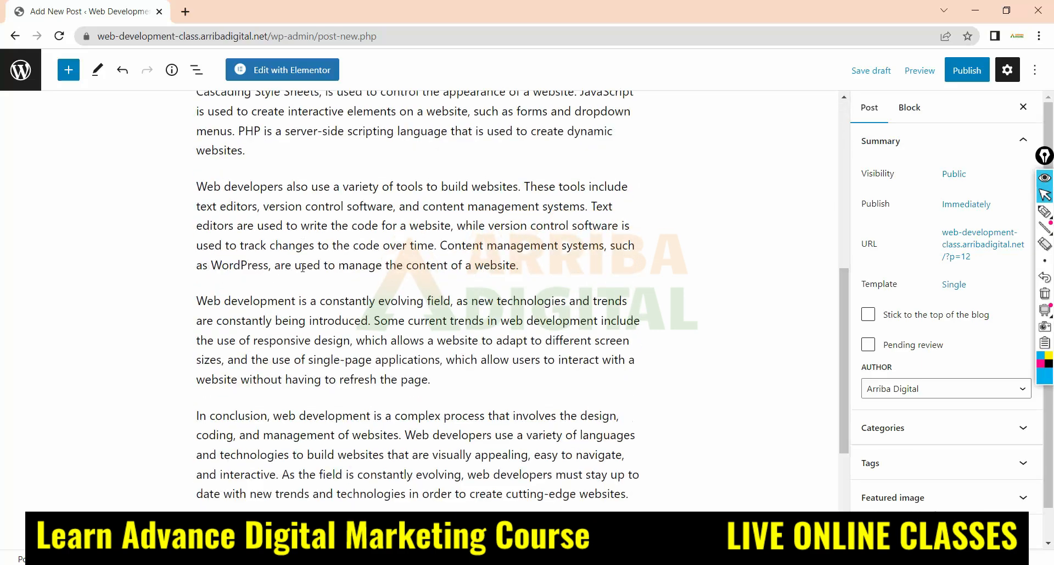
scroll(303, 268, "up", 6)
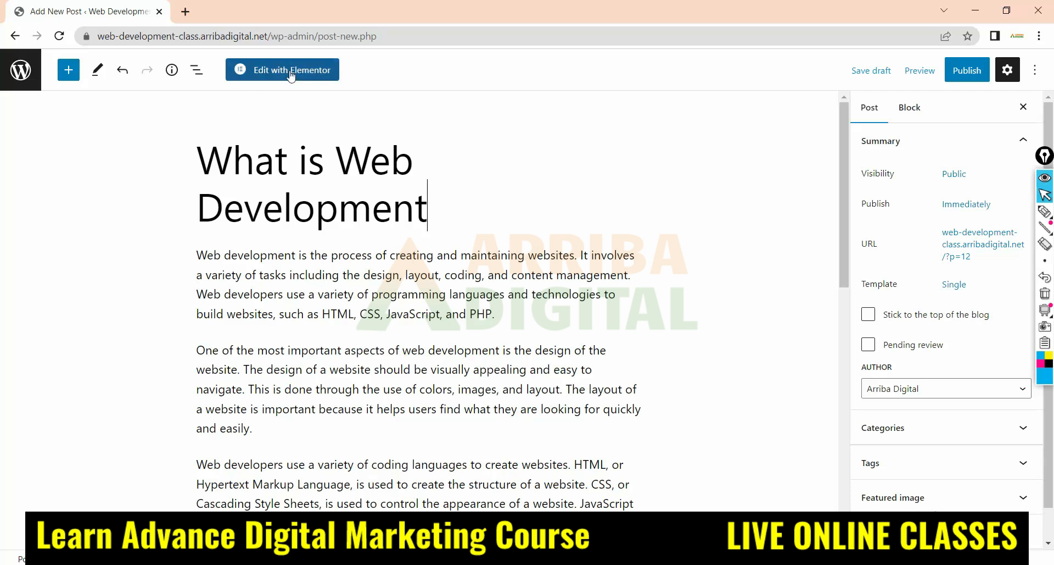
Circle the Edit with Elementor option with the pen and return to the normal pointer
left_click(1045, 211)
mouse_move(379, 62)
left_mouse_down()
mouse_move(227, 52)
mouse_move(336, 42)
left_mouse_up()
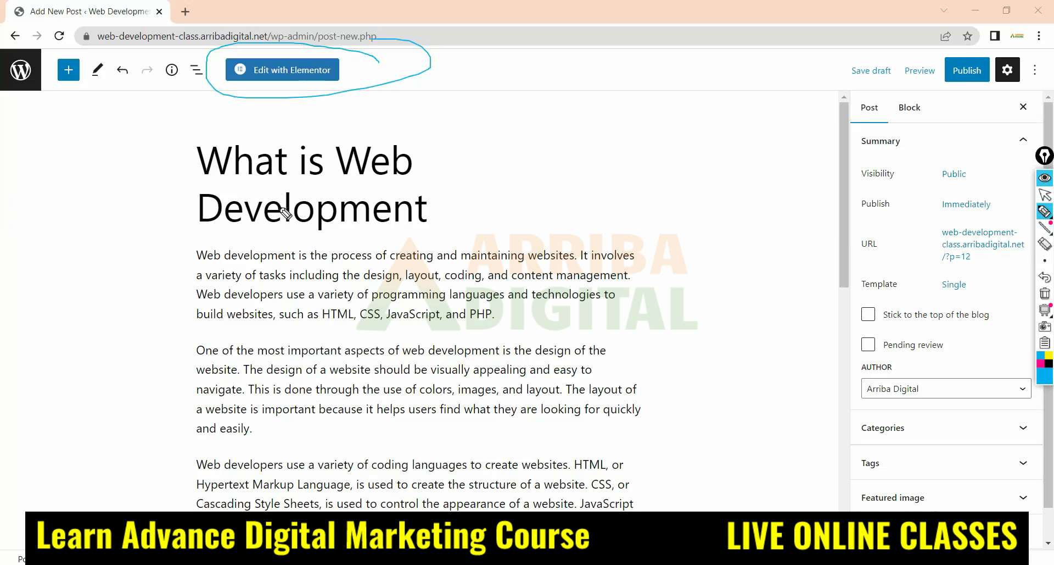
left_click(1041, 189)
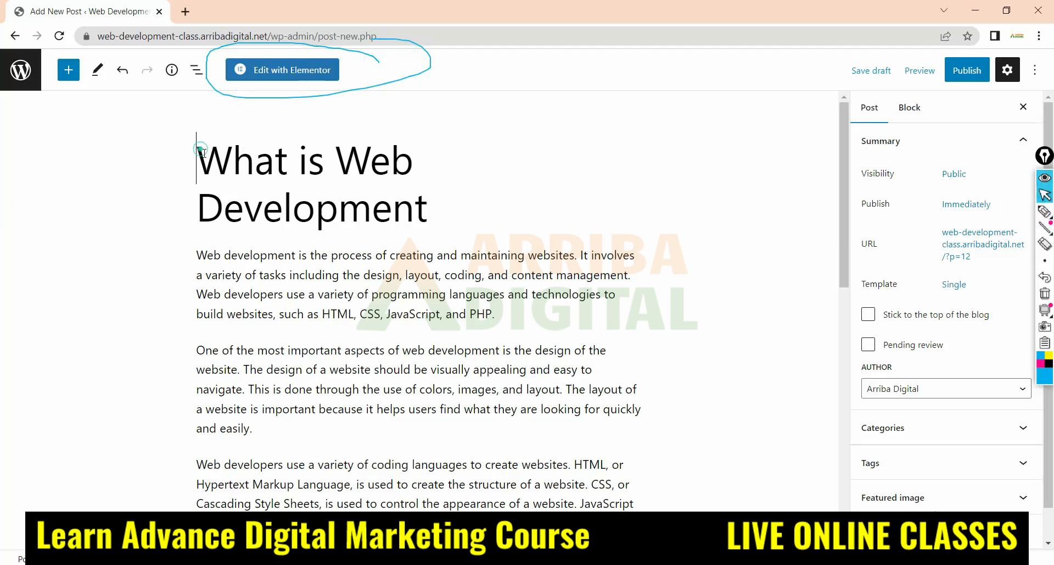
Highlight the post title and handwrite "Wordpress" and "Elementor" beside it with the pen
left_click_drag(198, 157, 427, 195)
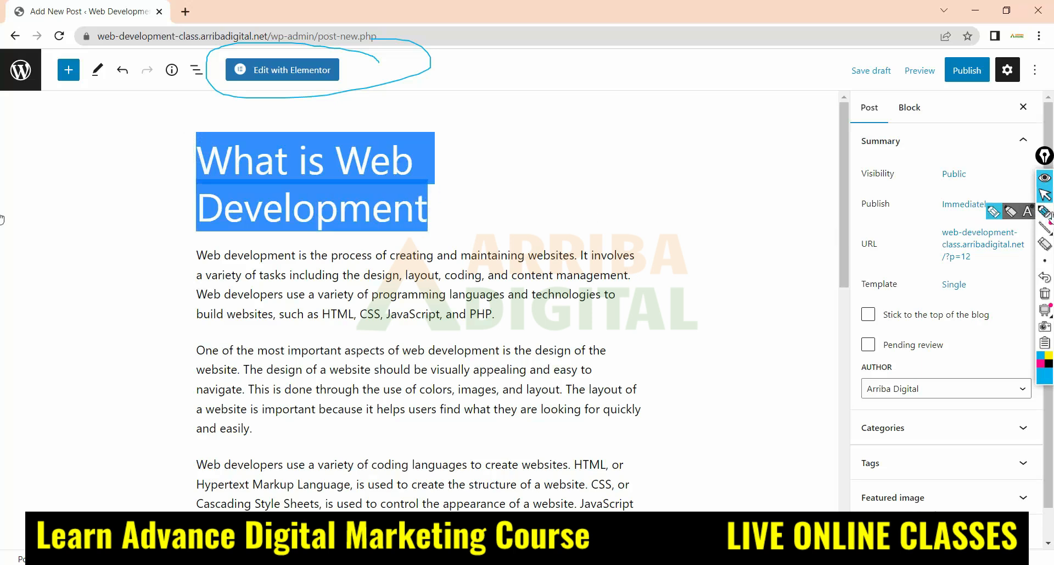
left_click(1045, 212)
mouse_move(28, 164)
left_mouse_down()
mouse_move(44, 189)
mouse_move(66, 147)
mouse_move(104, 155)
mouse_move(128, 192)
mouse_move(171, 144)
left_mouse_up()
mouse_move(66, 254)
left_mouse_down()
mouse_move(71, 236)
mouse_move(149, 242)
mouse_move(150, 228)
mouse_move(177, 219)
left_mouse_up()
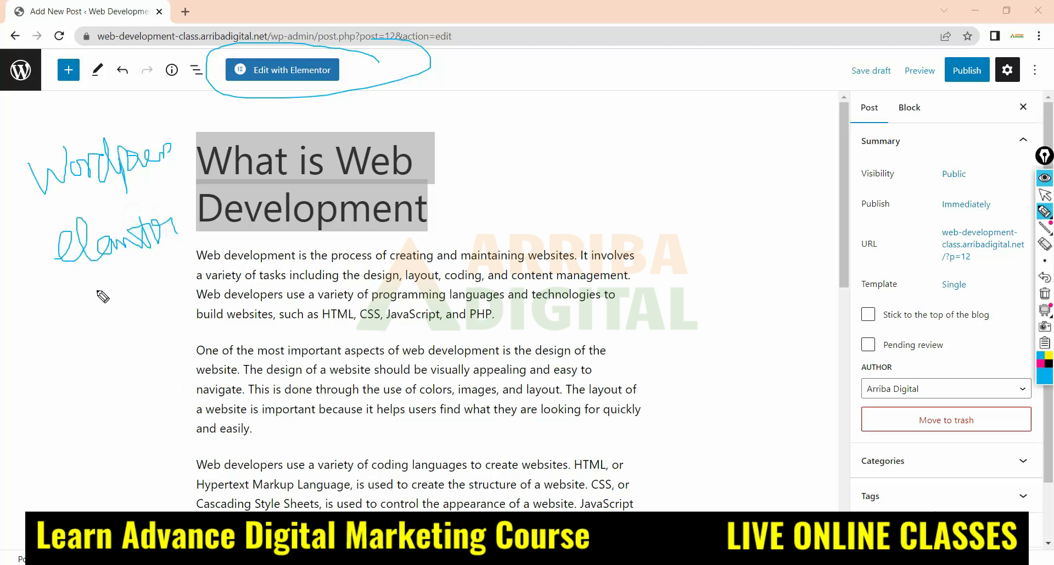
Frame both handwritten words and link each with pen lines to its own small shape, joined by an arrow
mouse_move(24, 204)
left_mouse_down()
mouse_move(171, 187)
mouse_move(190, 148)
mouse_move(17, 140)
left_mouse_up()
left_click_drag(184, 132, 401, 114)
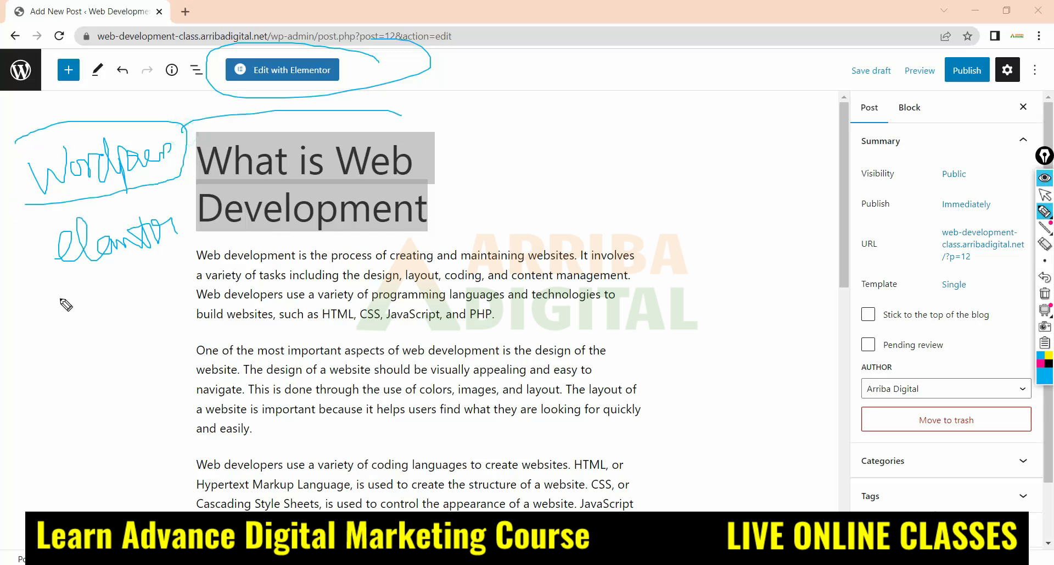
mouse_move(179, 207)
left_mouse_down()
mouse_move(36, 211)
mouse_move(184, 235)
mouse_move(179, 262)
mouse_move(522, 181)
left_mouse_up()
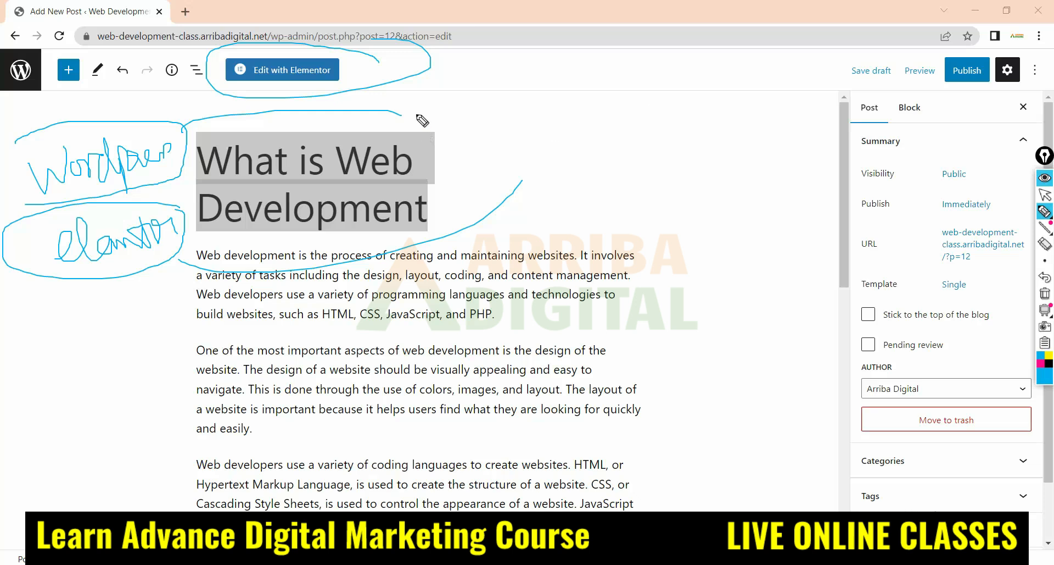
left_click_drag(415, 80, 412, 110)
left_click_drag(523, 182, 525, 165)
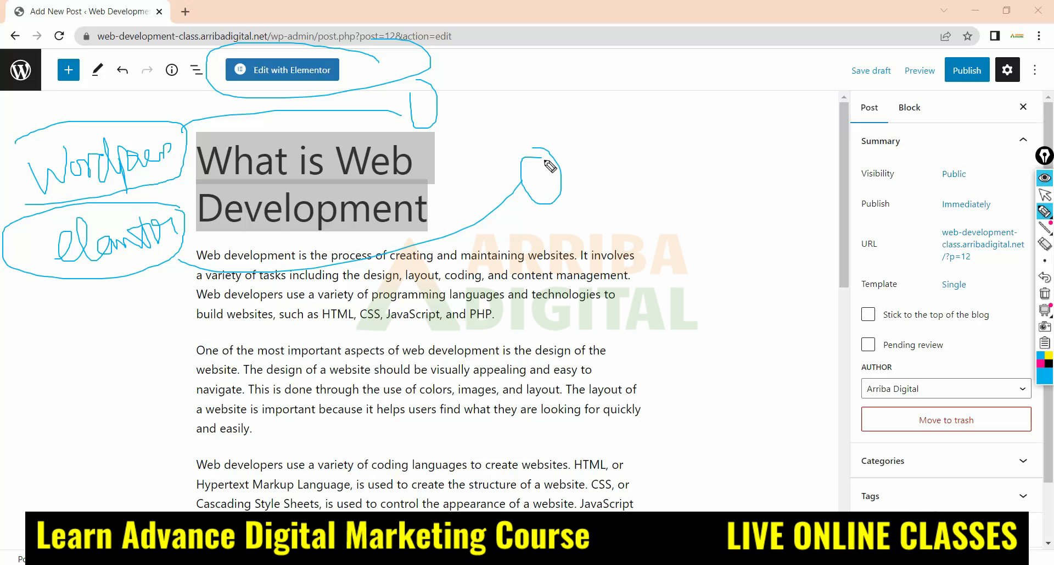
mouse_move(554, 163)
left_mouse_down()
mouse_move(582, 158)
mouse_move(566, 121)
mouse_move(469, 107)
mouse_move(446, 118)
left_mouse_up()
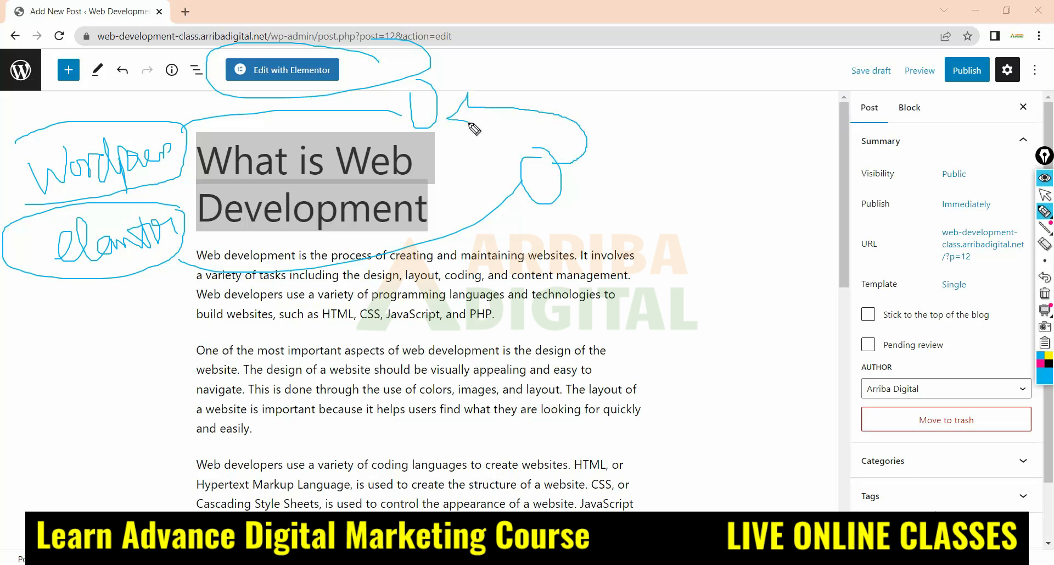
mouse_move(28, 190)
left_mouse_down()
mouse_move(22, 165)
mouse_move(442, 99)
left_mouse_up()
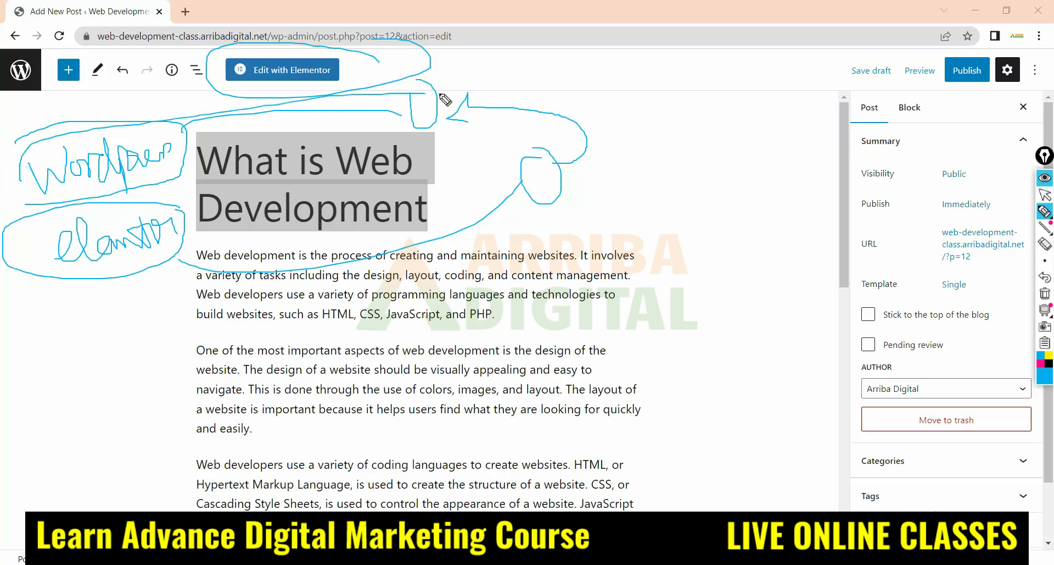
left_click_drag(107, 277, 558, 180)
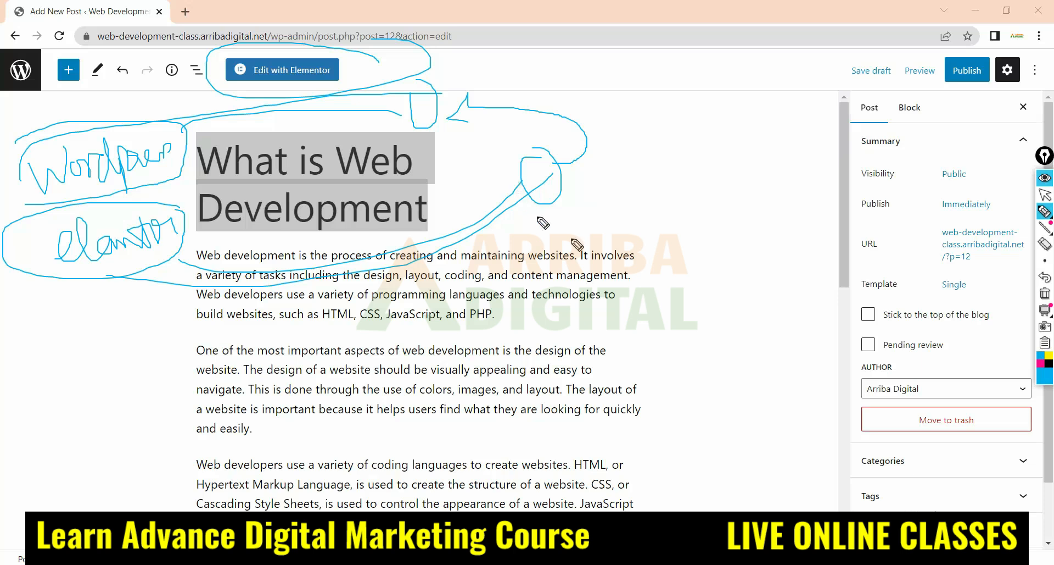
Erase all pen strokes over the post editor and return to the normal pointer
left_click(1045, 244)
mouse_move(424, 89)
left_mouse_down()
mouse_move(134, 198)
mouse_move(121, 214)
mouse_move(270, 219)
mouse_move(604, 106)
mouse_move(472, 94)
mouse_move(417, 145)
left_mouse_up()
left_click(1045, 195)
left_click(1045, 211)
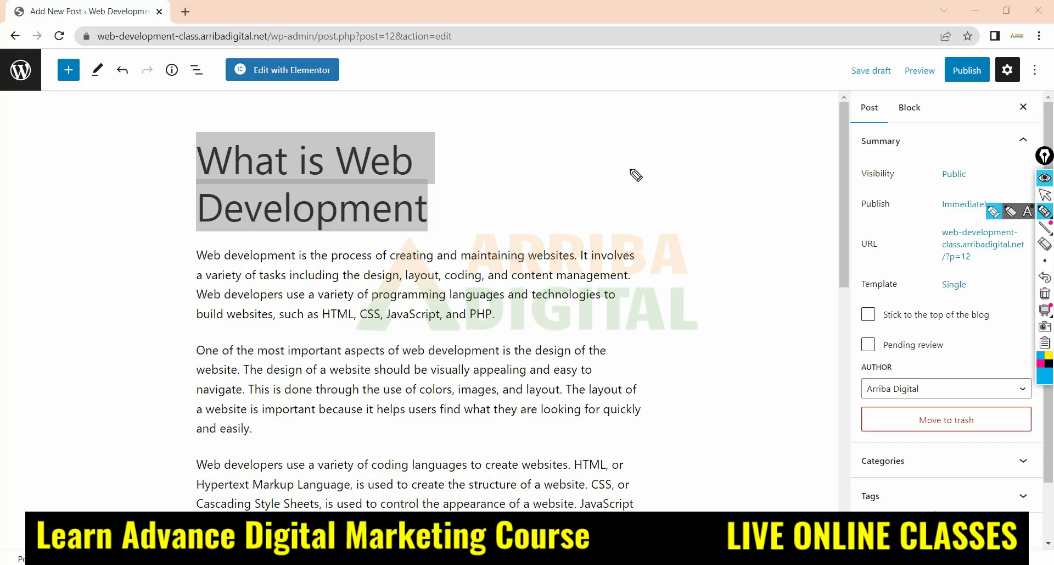
left_click(1045, 195)
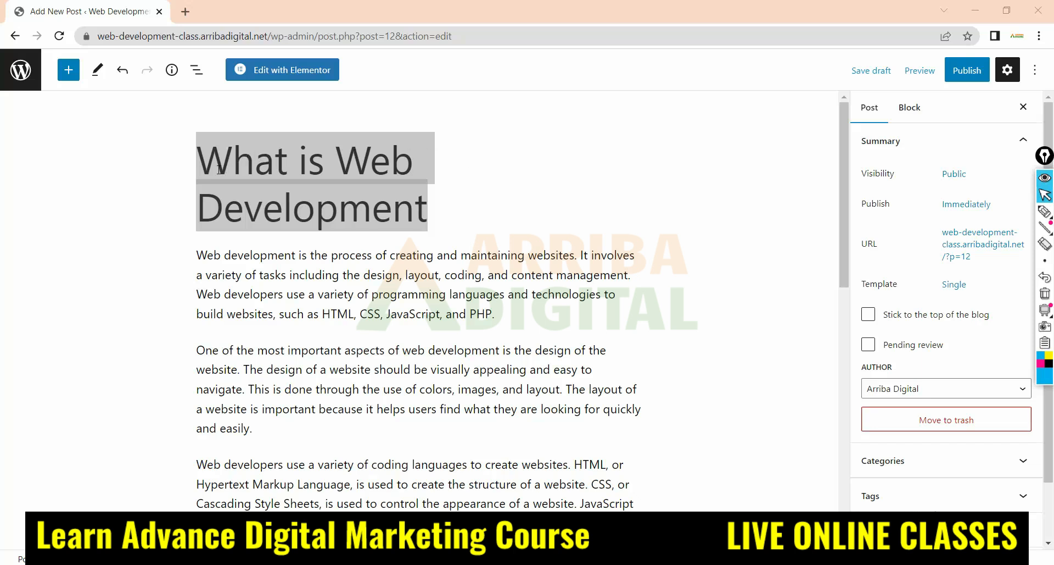
Save the "What is Web Development" post as a draft and return to the Posts list
left_click(200, 148)
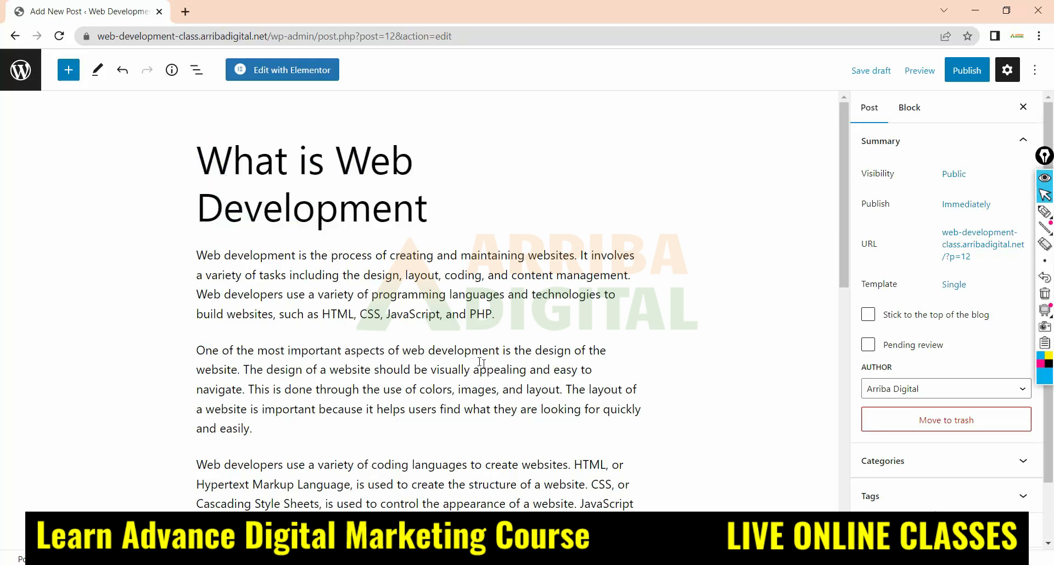
scroll(486, 371, "down", 1)
scroll(486, 371, "down", 10)
left_click(631, 356)
scroll(212, 181, "up", 10)
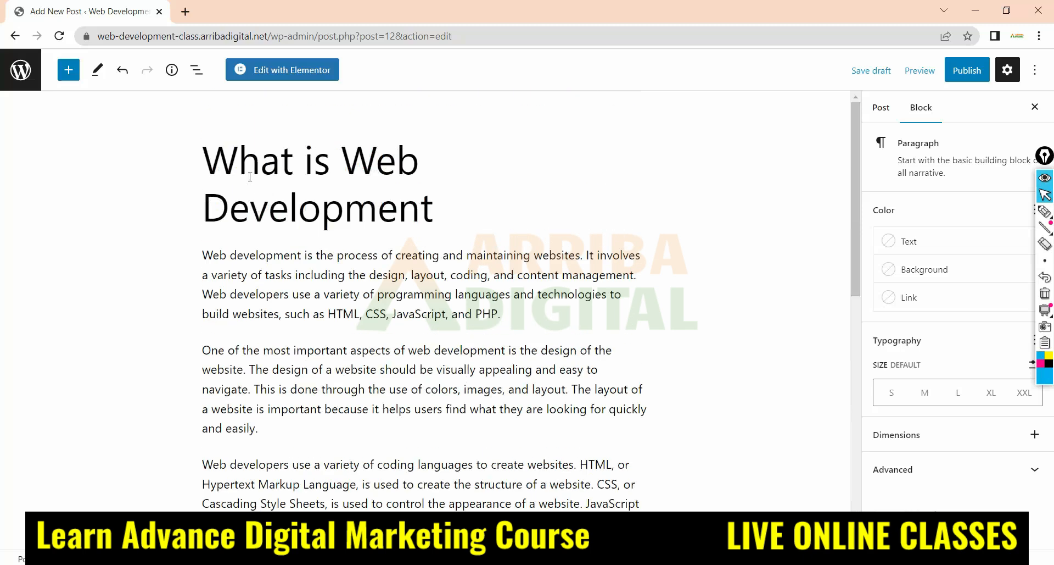
left_click(881, 73)
left_click(22, 70)
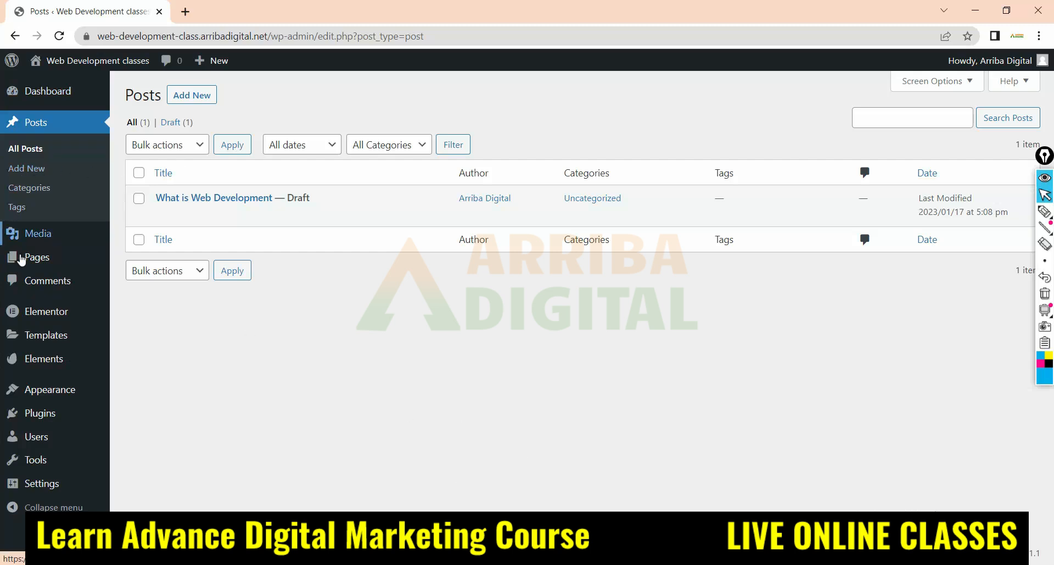
Look at the Elementor submenu entries and reopen the Posts list
mouse_move(42, 310)
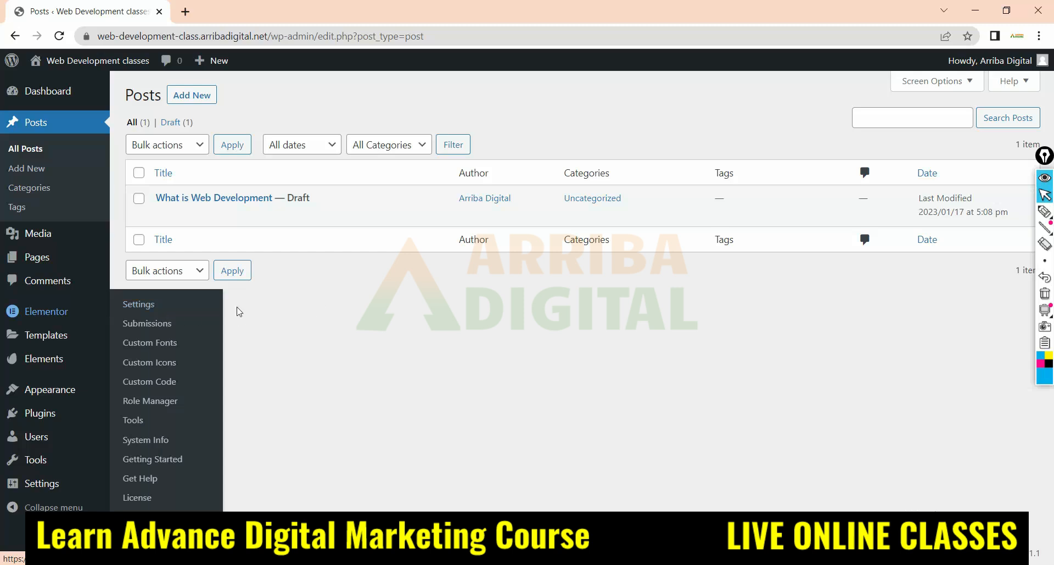
left_click(38, 312)
left_click(40, 123)
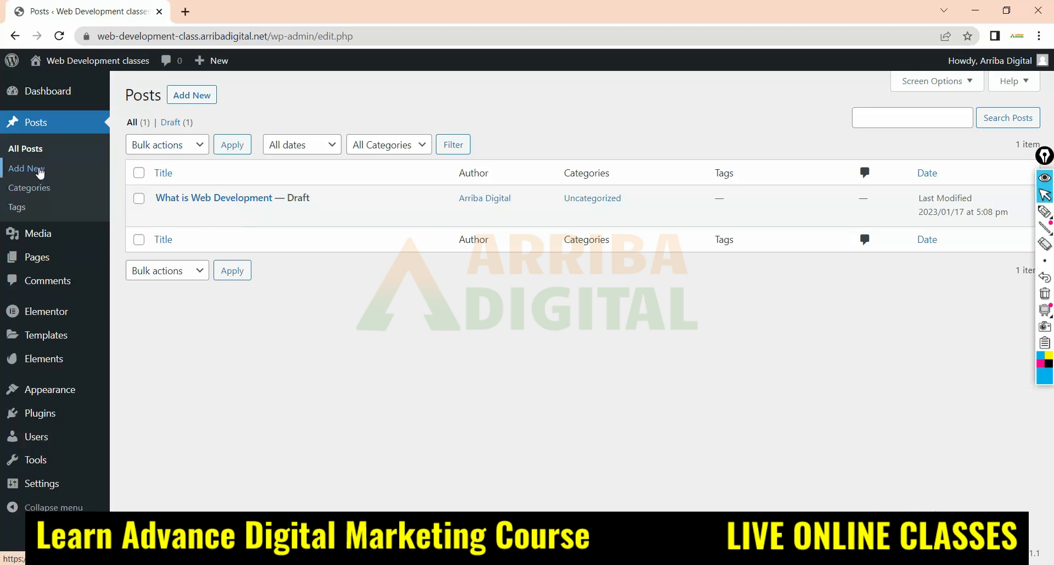
Open a blank new post to view its title and content fields, and return to the list of all posts
left_click(17, 170)
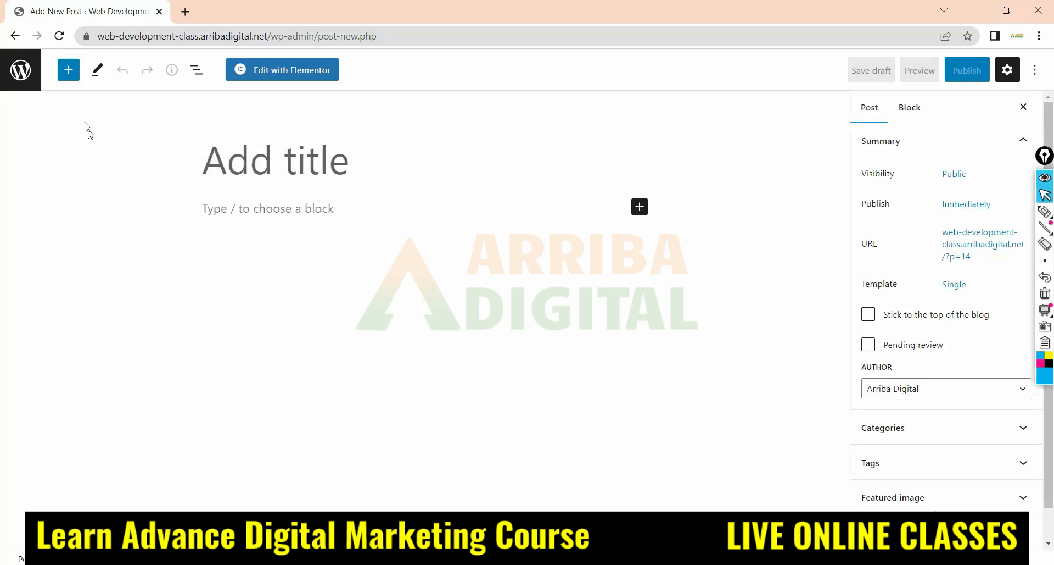
left_click(205, 152)
left_click(241, 165)
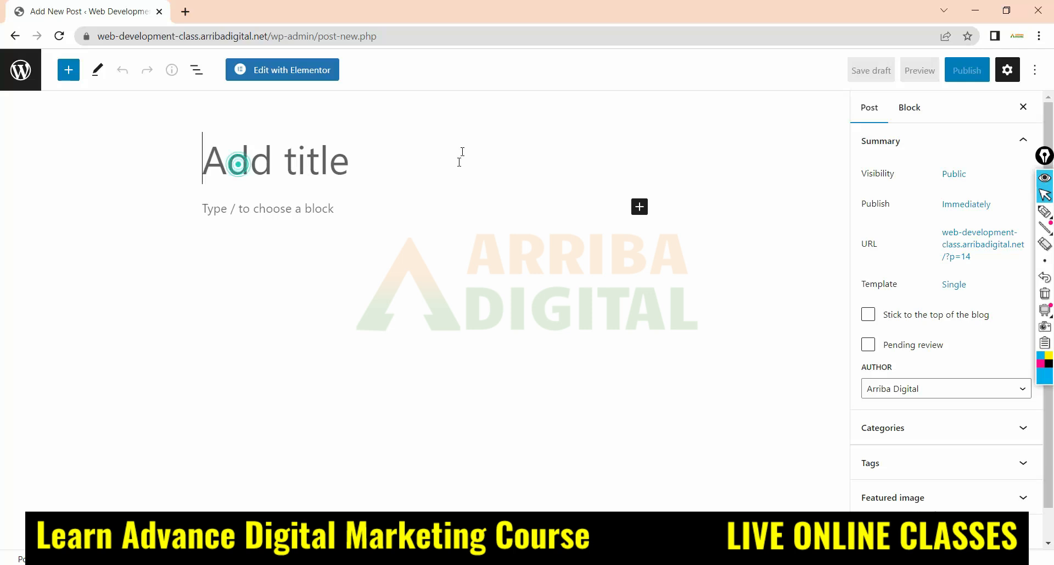
left_click(226, 207)
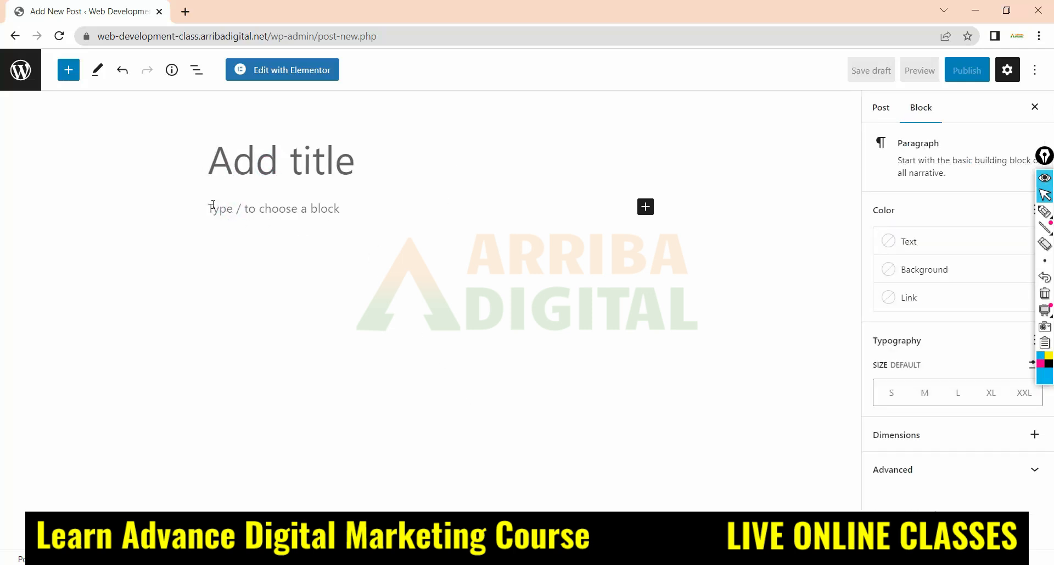
left_click(22, 72)
left_click(594, 113)
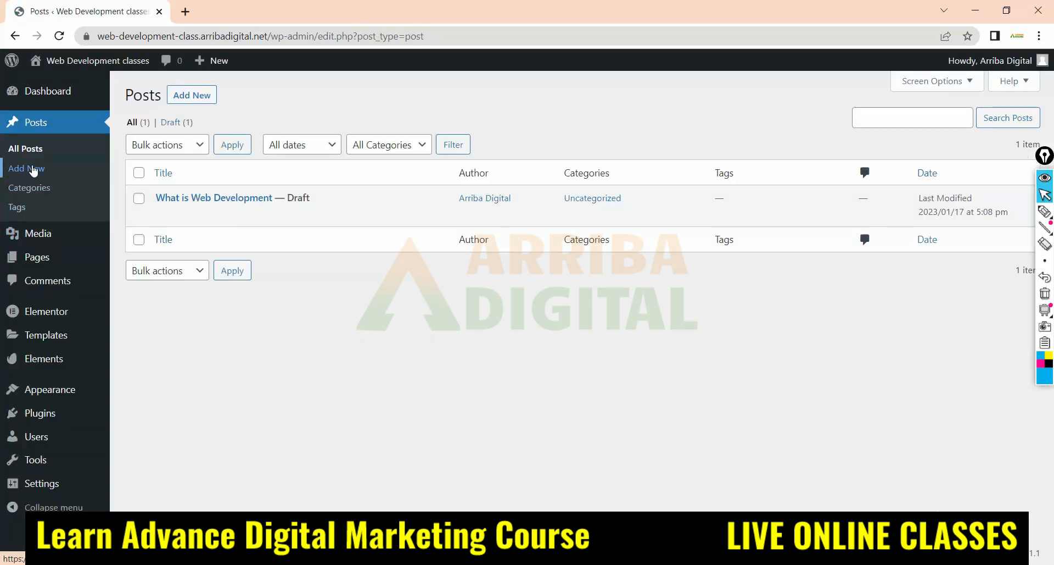
left_click(19, 153)
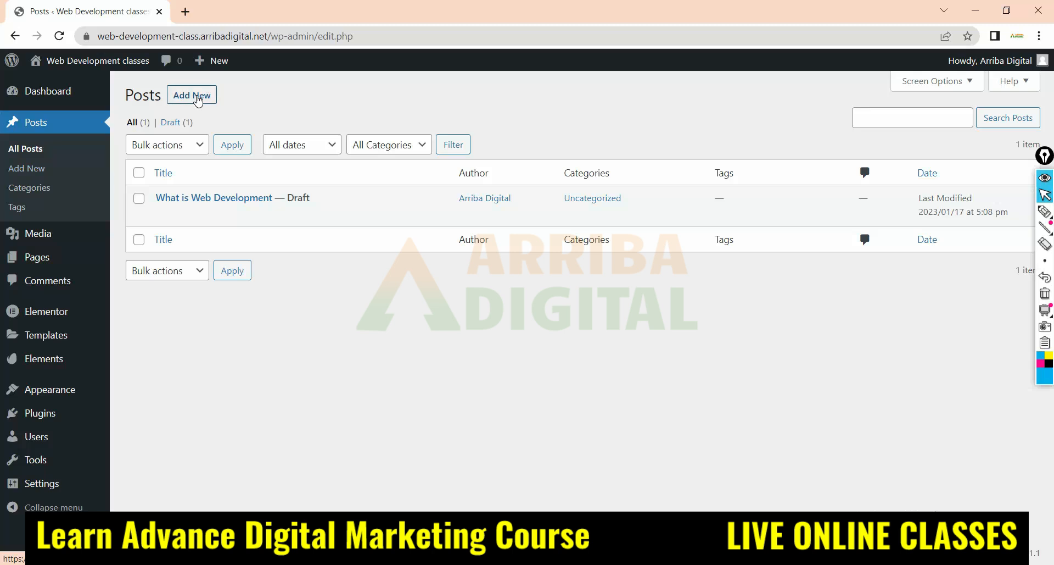
Circle the "What is Web Development" draft with the pen and draw an arrow from it to its Uncategorized category
mouse_move(207, 225)
mouse_move(674, 207)
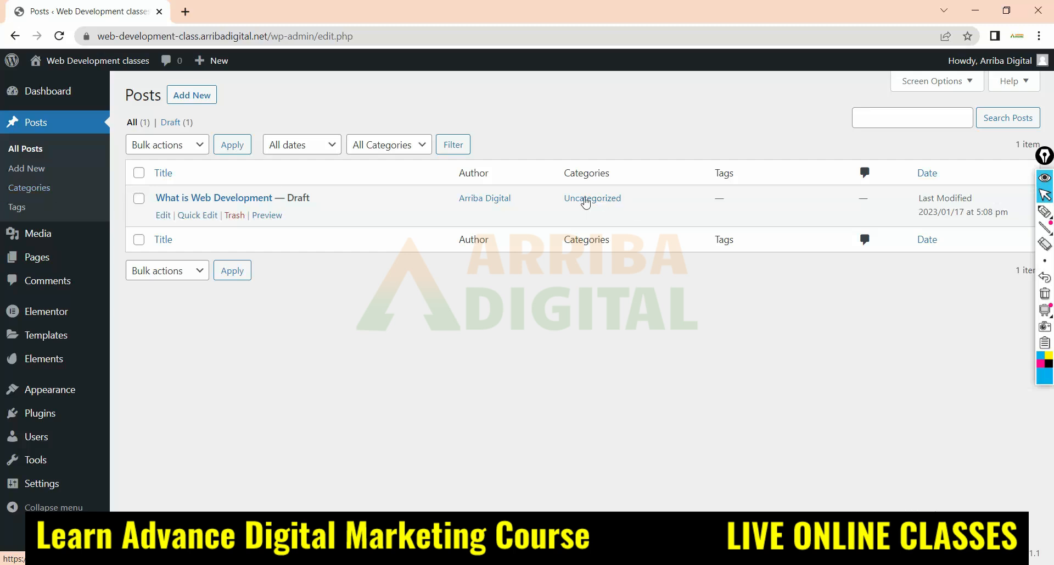
left_click(1045, 212)
mouse_move(270, 198)
left_mouse_down()
mouse_move(177, 217)
mouse_move(313, 199)
mouse_move(595, 219)
mouse_move(567, 217)
left_mouse_up()
left_click_drag(221, 223, 307, 199)
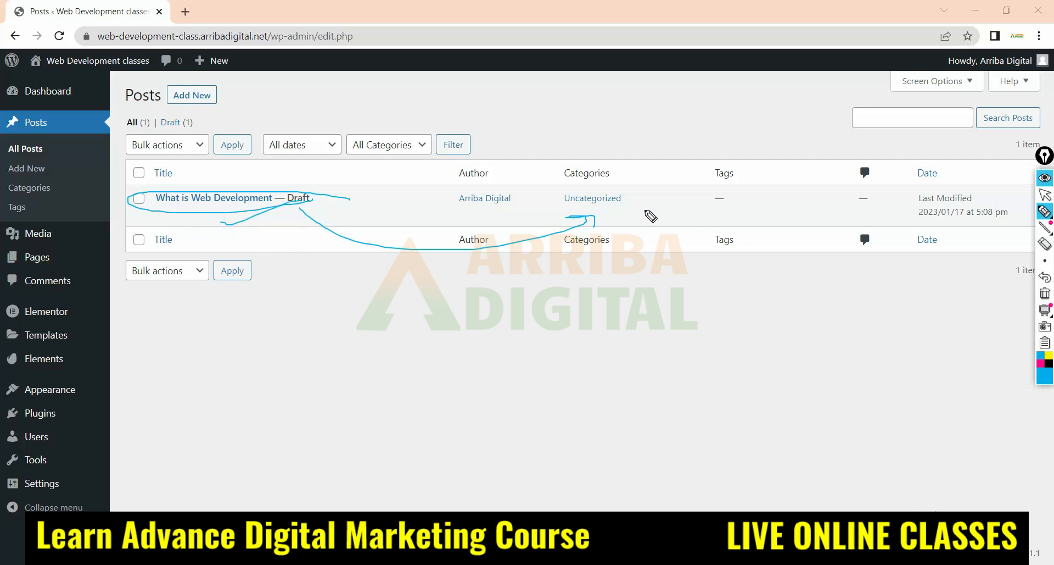
Handwrite "web-dev" over the post's category, "SEO" below the post title, and "organic way" beside the arrow
mouse_move(576, 184)
left_mouse_down()
mouse_move(635, 193)
mouse_move(678, 183)
left_mouse_up()
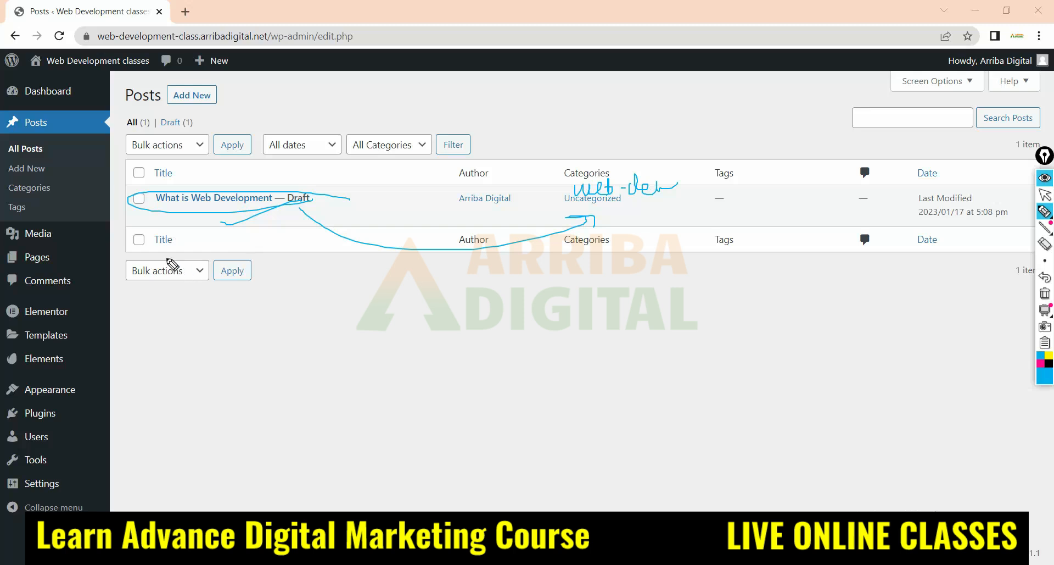
left_click_drag(166, 223, 227, 239)
mouse_move(598, 220)
left_mouse_down()
mouse_move(636, 226)
mouse_move(636, 248)
mouse_move(640, 227)
mouse_move(724, 222)
left_mouse_up()
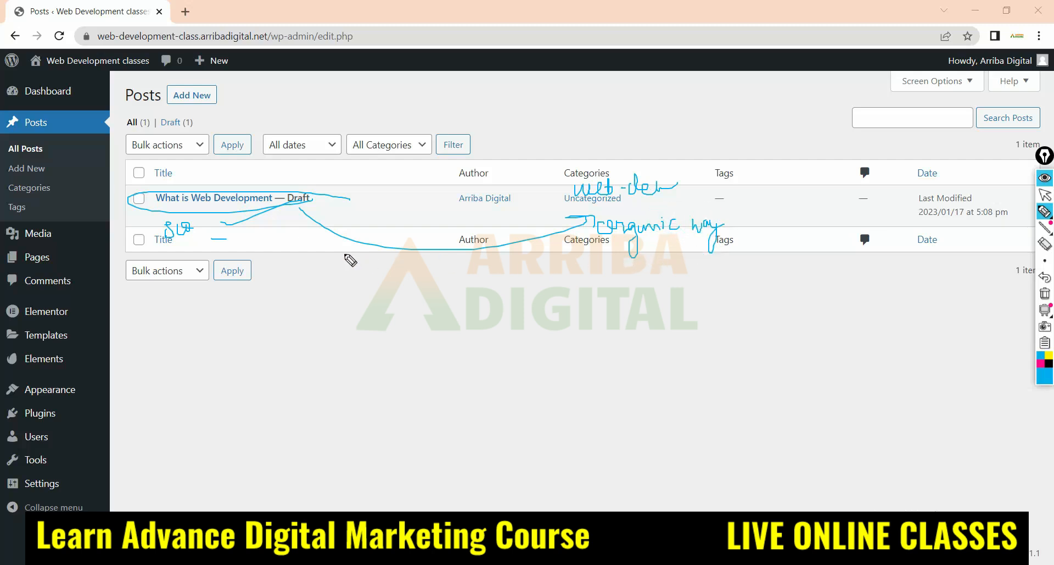
Underline the handwritten "SEO" and "organic way" notes, and add a vertical divider with "SEO" beside "organic way"
left_click_drag(175, 239, 254, 238)
left_click_drag(581, 247, 783, 235)
left_click_drag(732, 200, 728, 264)
mouse_move(753, 221)
left_mouse_down()
mouse_move(748, 235)
mouse_move(768, 233)
left_mouse_up()
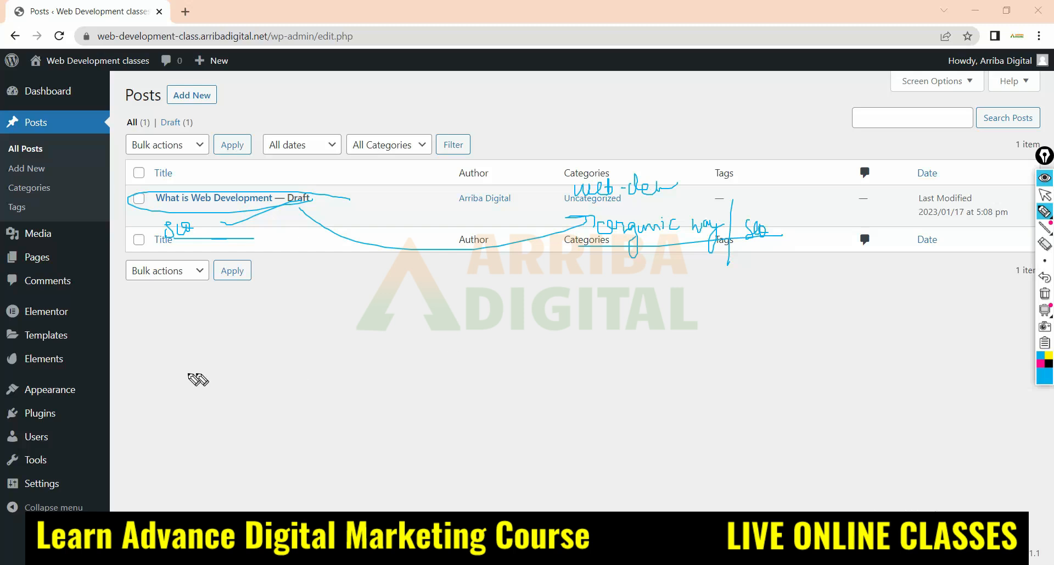
Erase all pen annotations from the posts list and return to the normal pointer
left_click(1045, 242)
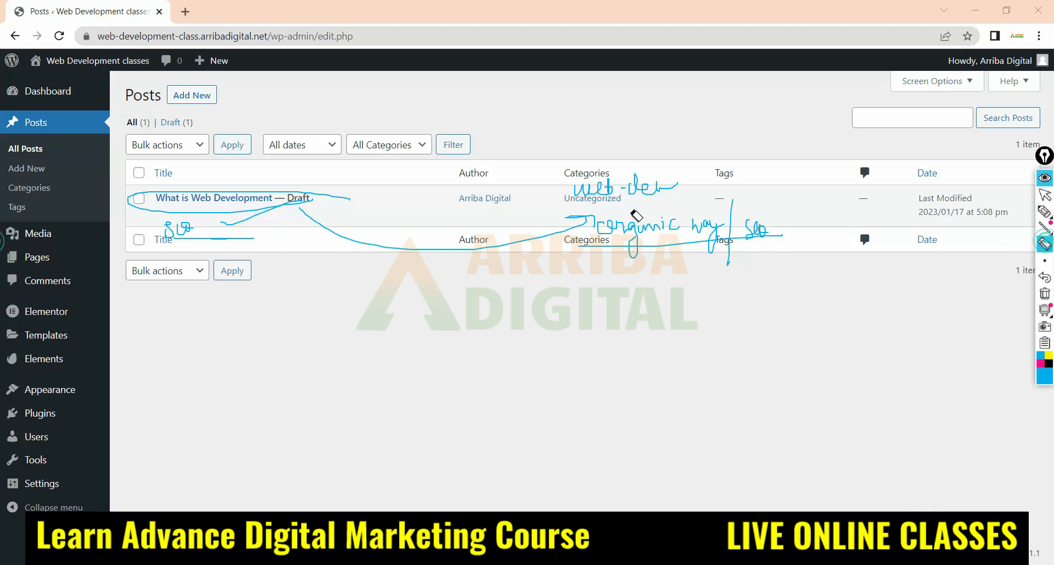
mouse_move(683, 177)
left_mouse_down()
mouse_move(631, 181)
mouse_move(681, 245)
mouse_move(727, 245)
mouse_move(200, 254)
mouse_move(171, 240)
mouse_move(185, 236)
left_mouse_up()
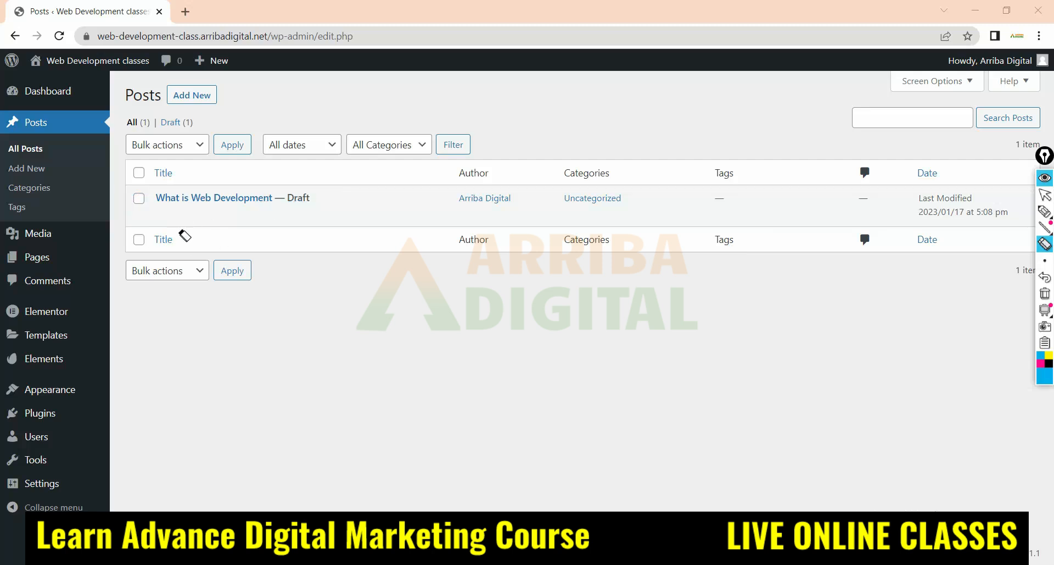
left_click(1045, 195)
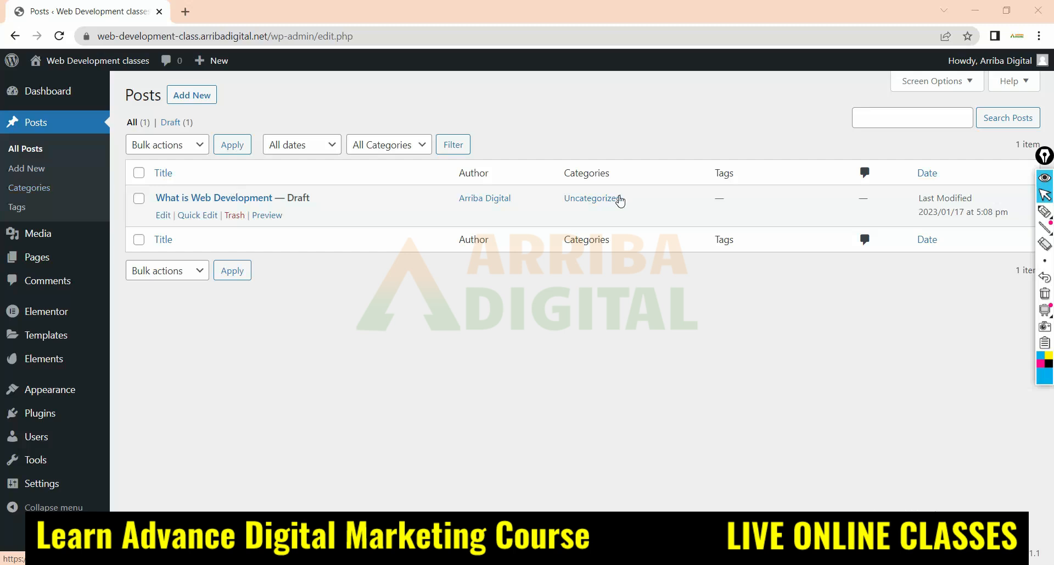
Open the Uncategorized category for editing and change its name to "web development"
left_click(34, 189)
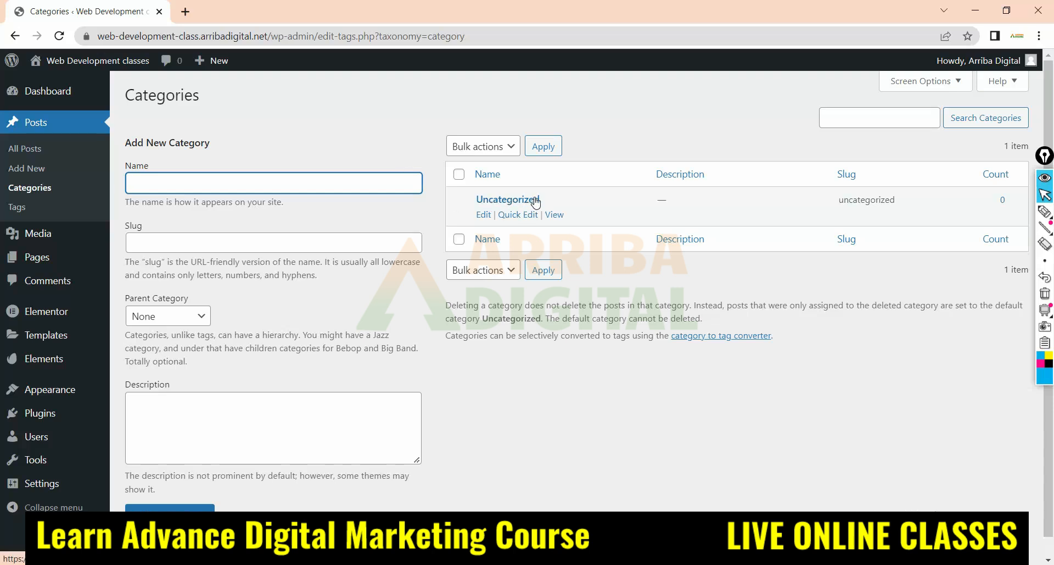
left_click(485, 215)
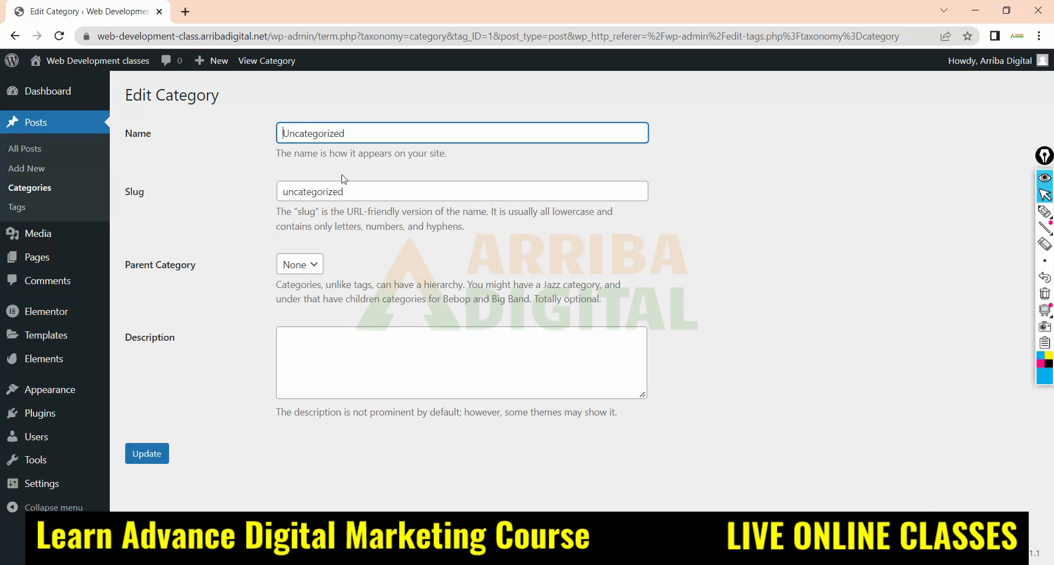
double_click(354, 134)
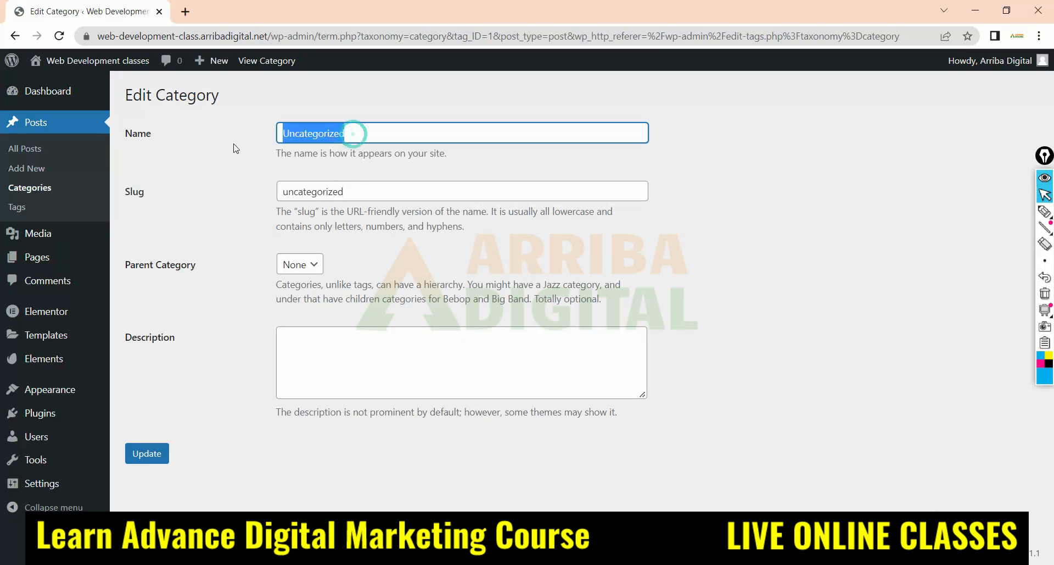
type("web development")
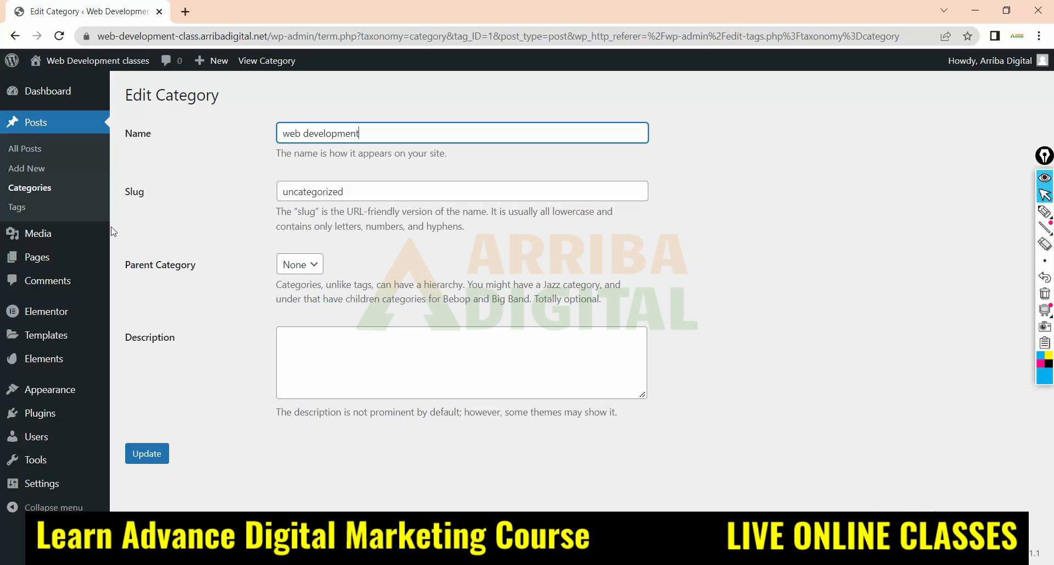
left_click_drag(118, 132, 341, 133)
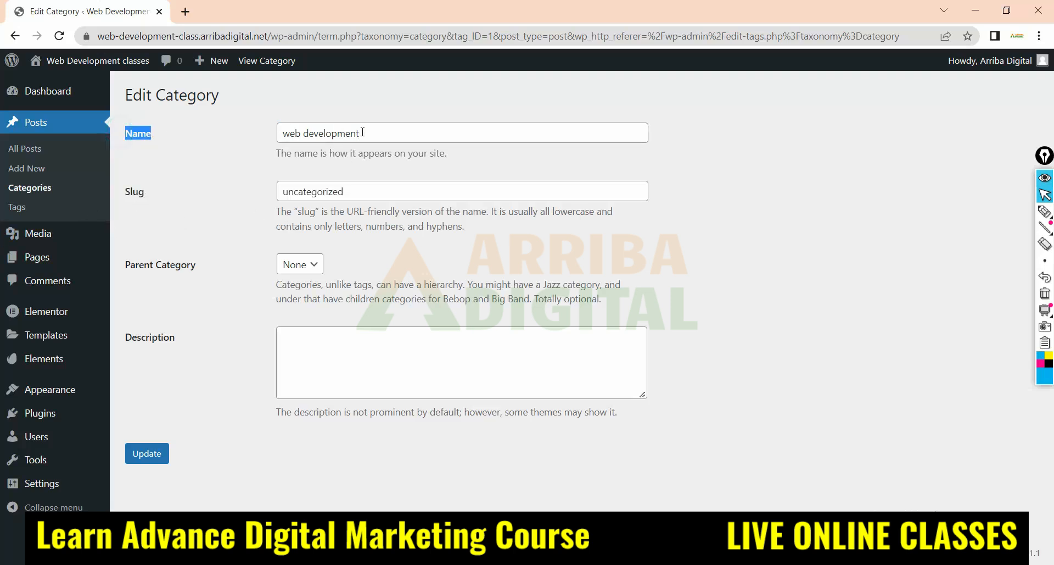
left_click_drag(123, 190, 147, 191)
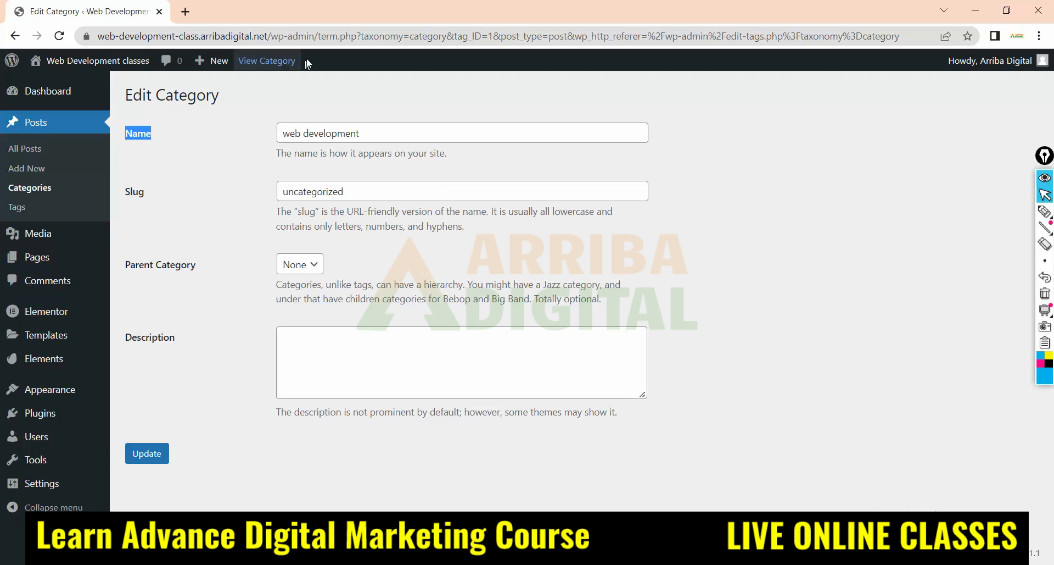
With the pen, circle the domain and the wp-admin/term.php path in the page address, separated by a slash stroke
left_click(1045, 211)
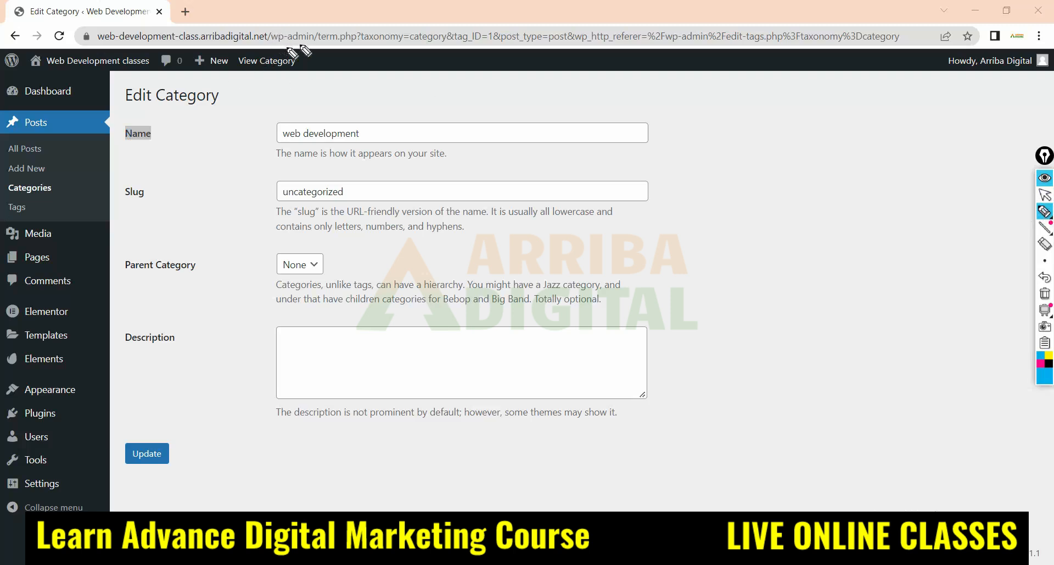
left_click_drag(275, 27, 254, 55)
mouse_move(103, 44)
left_mouse_down()
mouse_move(266, 37)
mouse_move(102, 34)
left_mouse_up()
left_click_drag(269, 42, 475, 42)
mouse_move(280, 37)
left_mouse_down()
mouse_move(429, 33)
mouse_move(286, 48)
mouse_move(270, 38)
left_mouse_up()
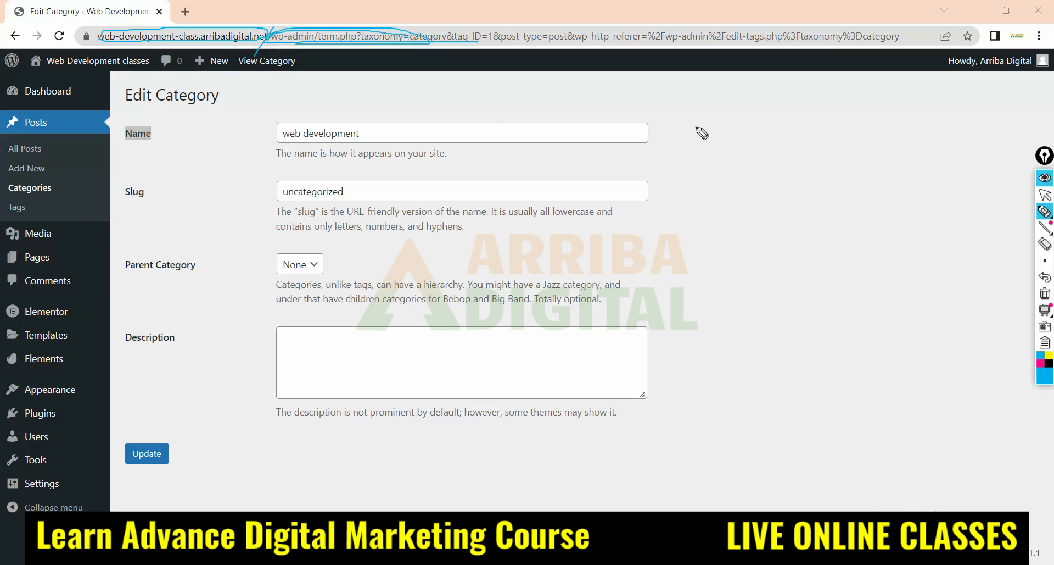
Handwrite a "dom / web-dev" address example beside the name field, underline and circle its "web-dev" part, and circle the slug value
left_click_drag(693, 126, 738, 126)
left_click_drag(756, 88, 749, 165)
mouse_move(769, 118)
left_mouse_down()
mouse_move(775, 131)
mouse_move(863, 121)
mouse_move(852, 130)
mouse_move(878, 107)
mouse_move(933, 111)
left_mouse_up()
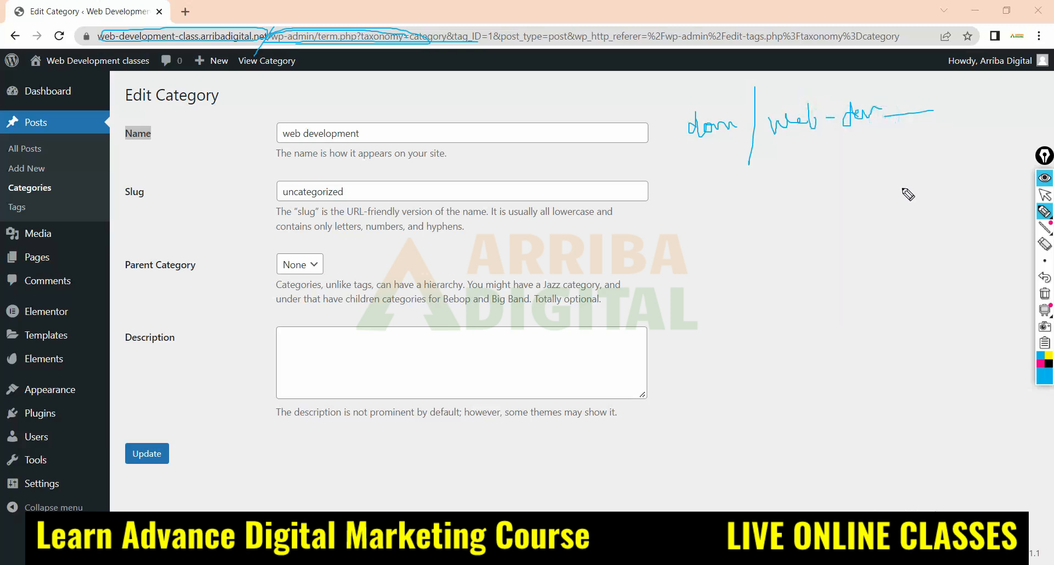
left_click_drag(752, 146, 987, 126)
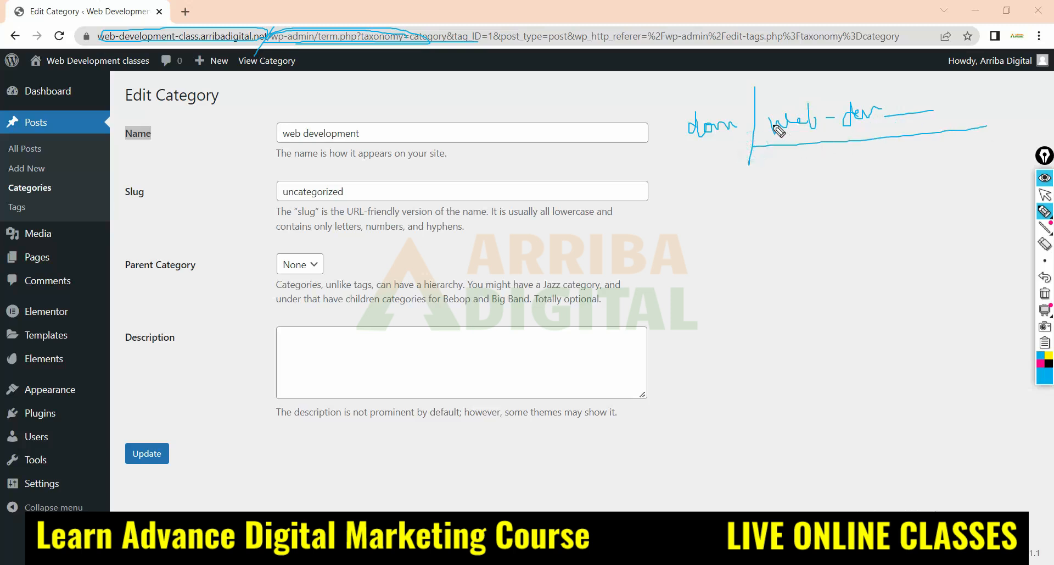
mouse_move(755, 84)
left_mouse_down()
mouse_move(752, 152)
mouse_move(758, 99)
mouse_move(774, 152)
mouse_move(987, 126)
left_mouse_up()
left_click_drag(771, 146, 988, 134)
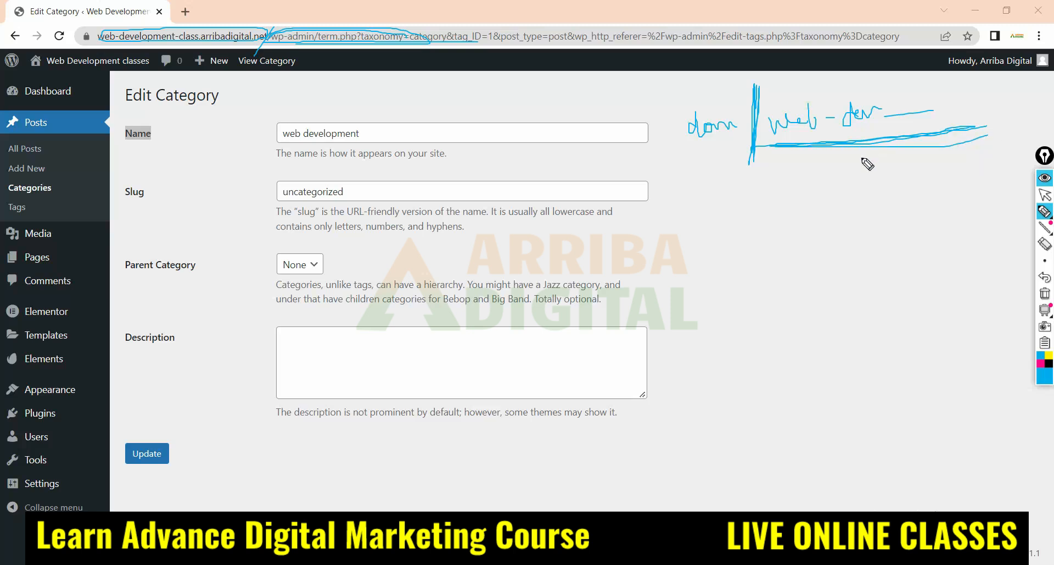
mouse_move(849, 84)
left_mouse_down()
mouse_move(782, 101)
mouse_move(767, 134)
mouse_move(897, 135)
mouse_move(948, 87)
mouse_move(811, 84)
left_mouse_up()
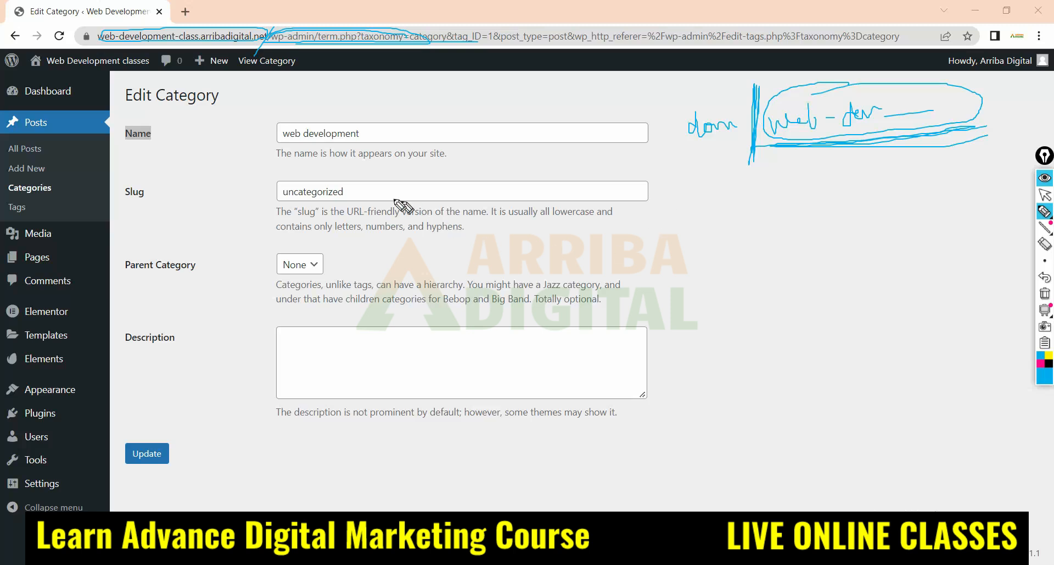
mouse_move(358, 187)
left_mouse_down()
mouse_move(293, 184)
mouse_move(281, 195)
mouse_move(417, 187)
mouse_move(406, 187)
left_mouse_up()
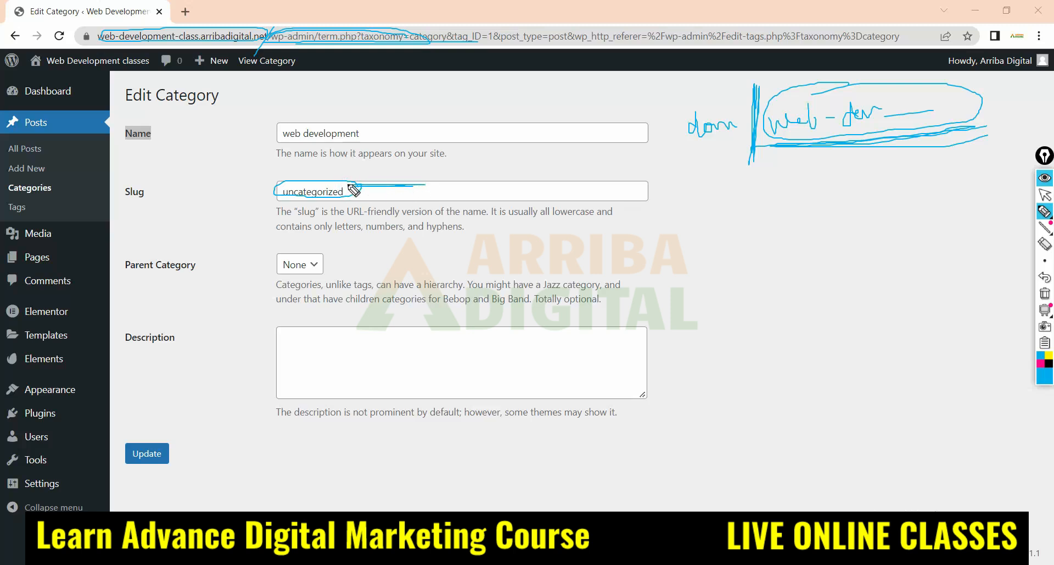
Erase the handwritten address example and the slug circle, and return to the normal pointer
left_click(1048, 248)
left_click_drag(984, 99, 240, 212)
left_click(1045, 195)
Copy the category name into the slug so that it reads "web development"
left_click(353, 190)
key("ctrl+a")
triple_click(349, 133)
key("ctrl+c")
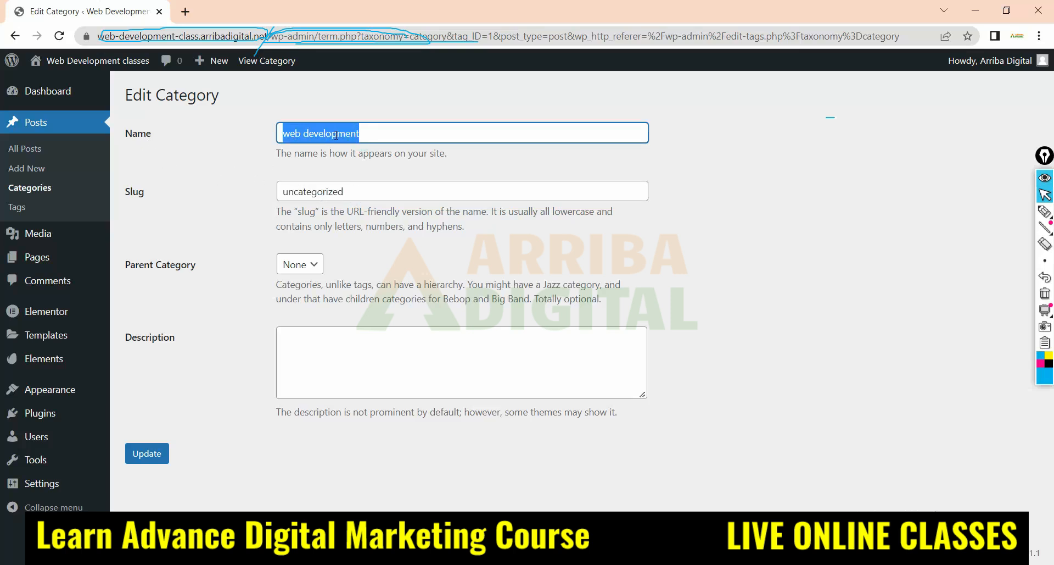
triple_click(338, 187)
key("ctrl+v")
left_click(535, 295)
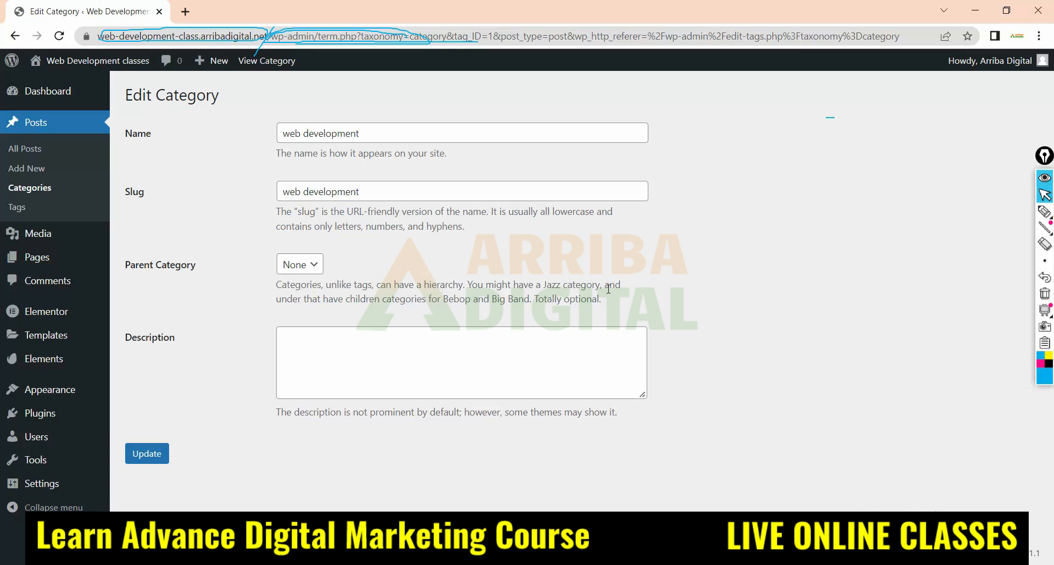
Clear the remaining pen marks, update the category, and reopen the list of all posts
left_click(684, 124)
left_click(1045, 293)
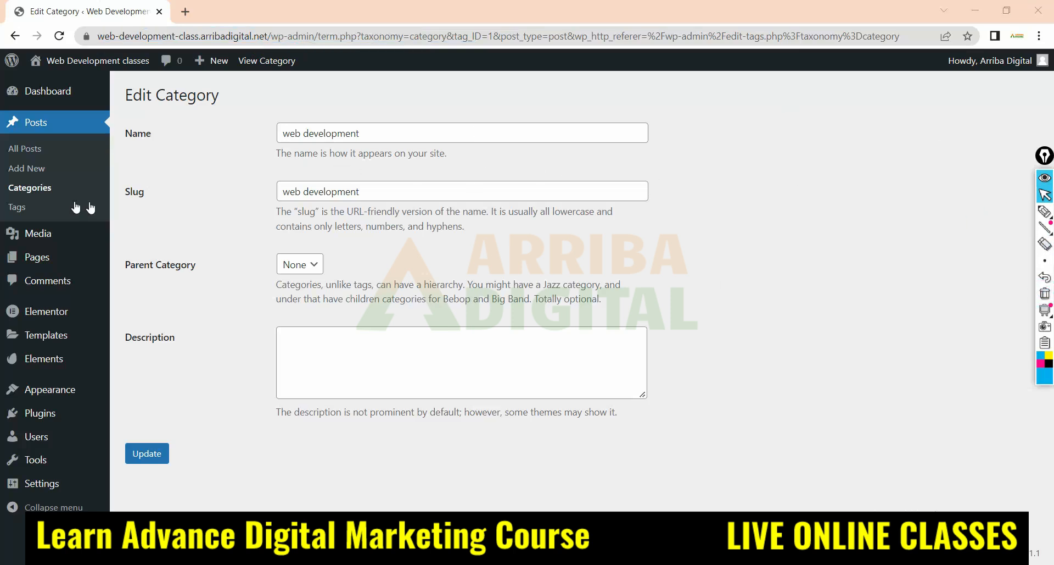
left_click(158, 456)
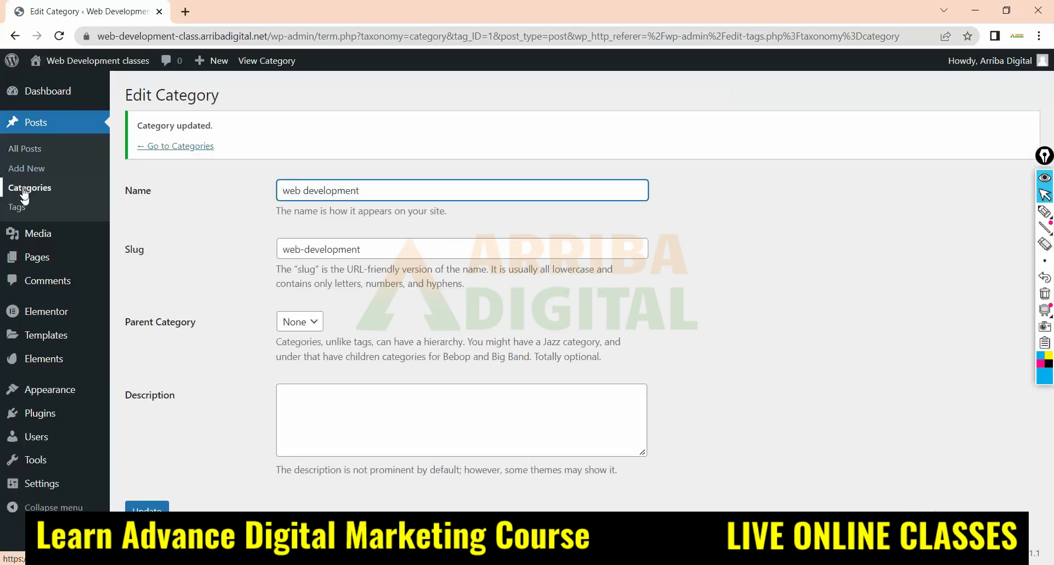
left_click(22, 153)
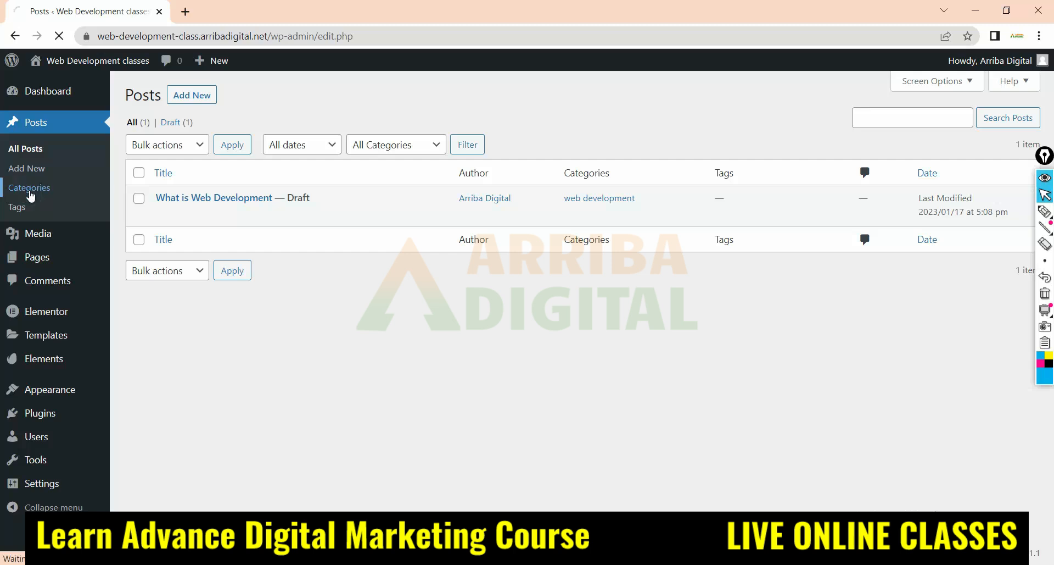
Add a new post category named "Seo" with the slug "Seo"
left_click(30, 189)
left_click(137, 188)
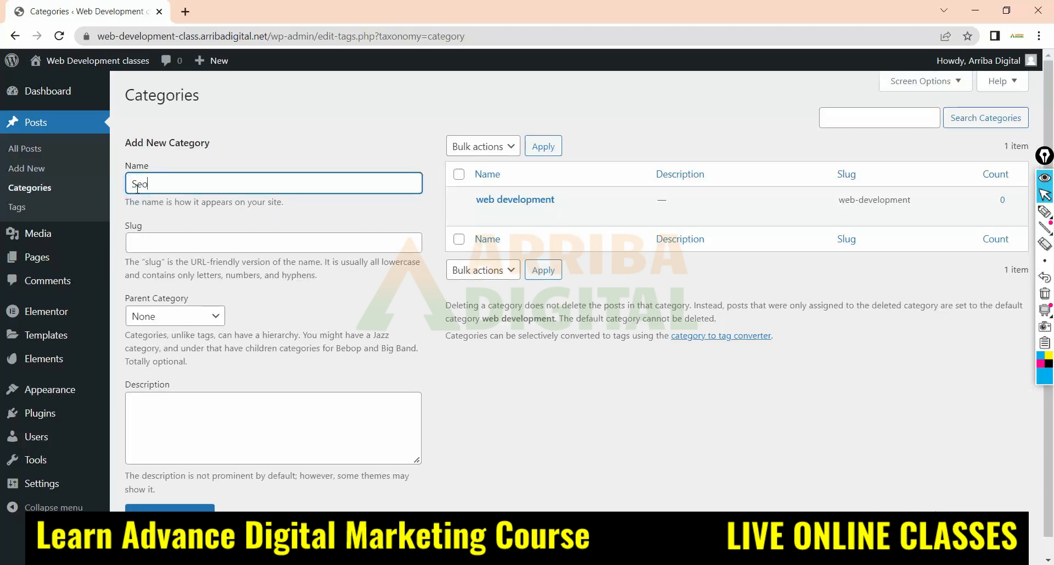
left_click_drag(152, 181, 104, 188)
key("ctrl+c")
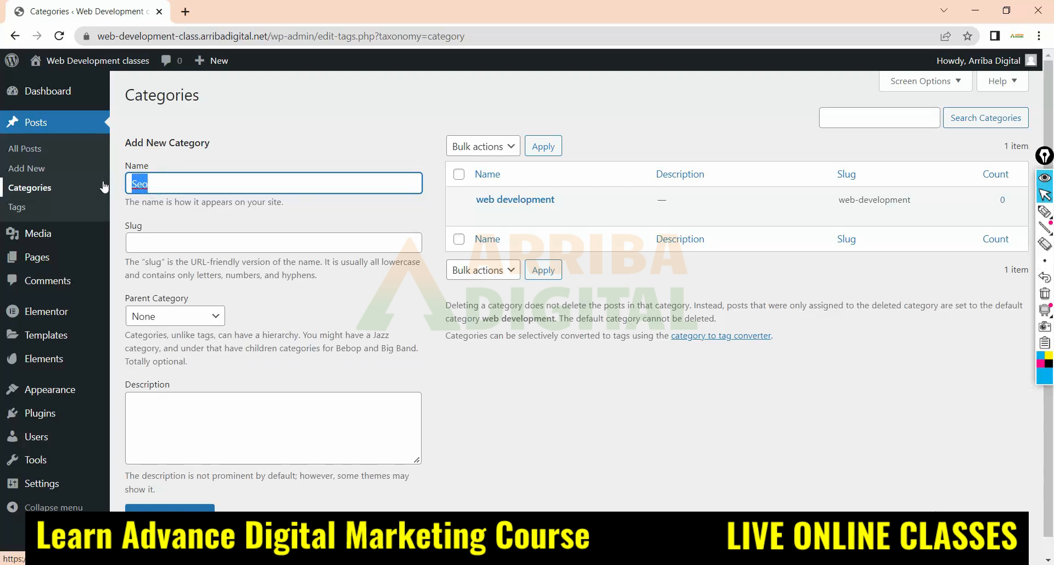
left_click(134, 243)
key("ctrl+v")
left_click(381, 292)
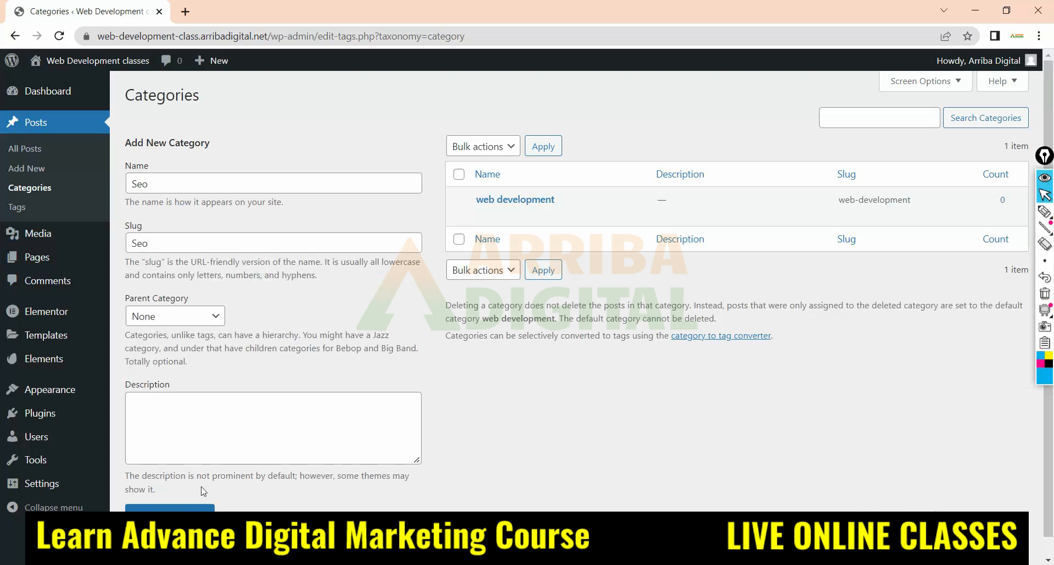
left_click(167, 508)
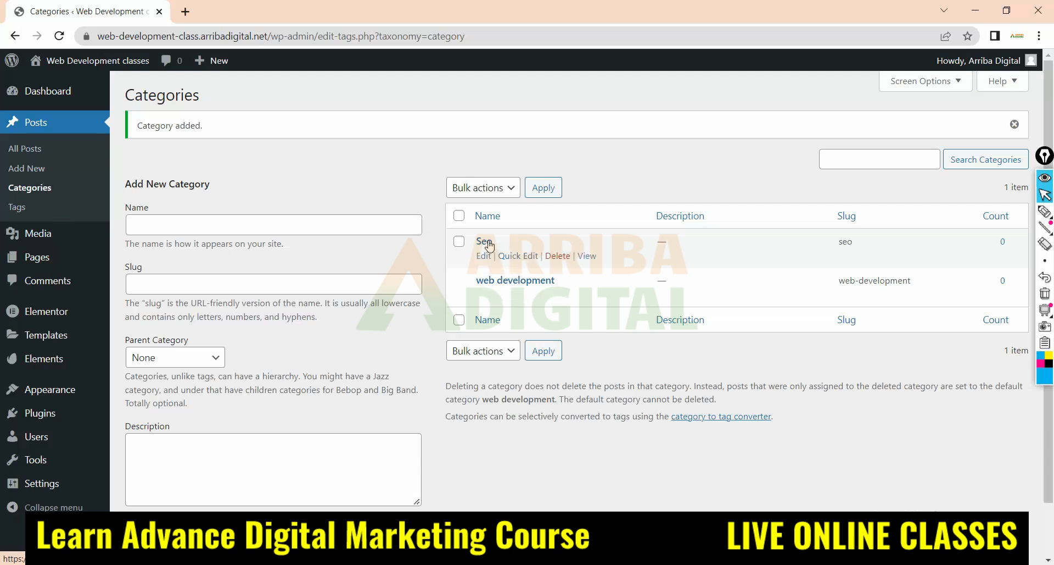
Open the "What is Web Development" draft for editing and expand its Categories settings
left_click(34, 149)
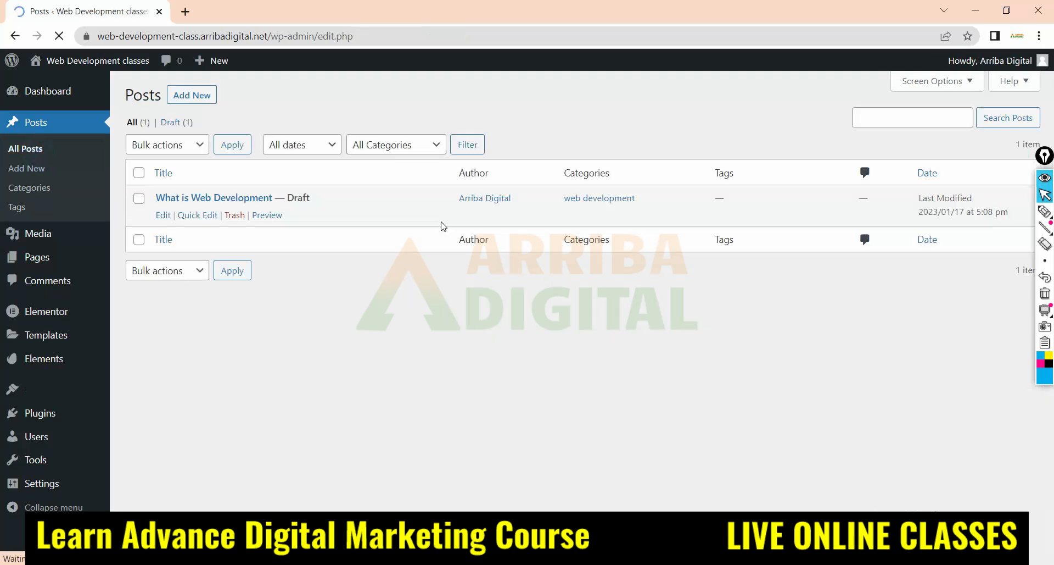
left_click(163, 216)
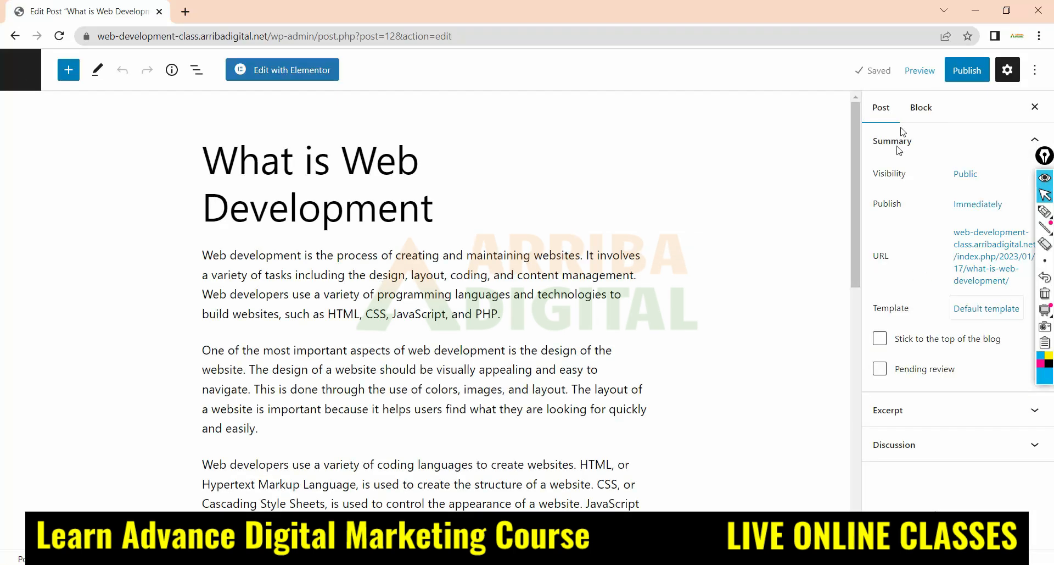
left_click(892, 114)
left_click(885, 111)
scroll(891, 374, "down", 2)
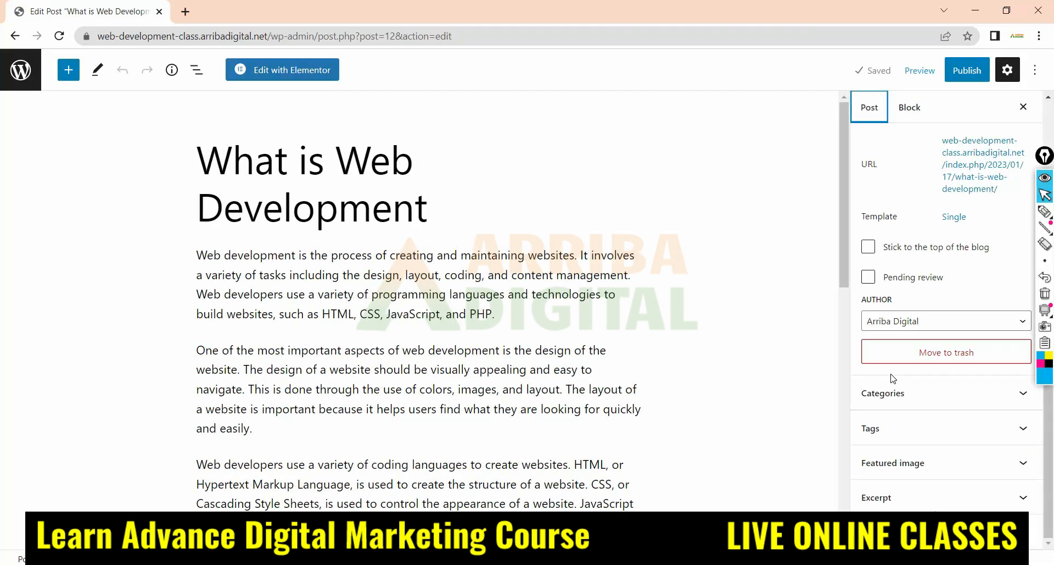
left_click(942, 394)
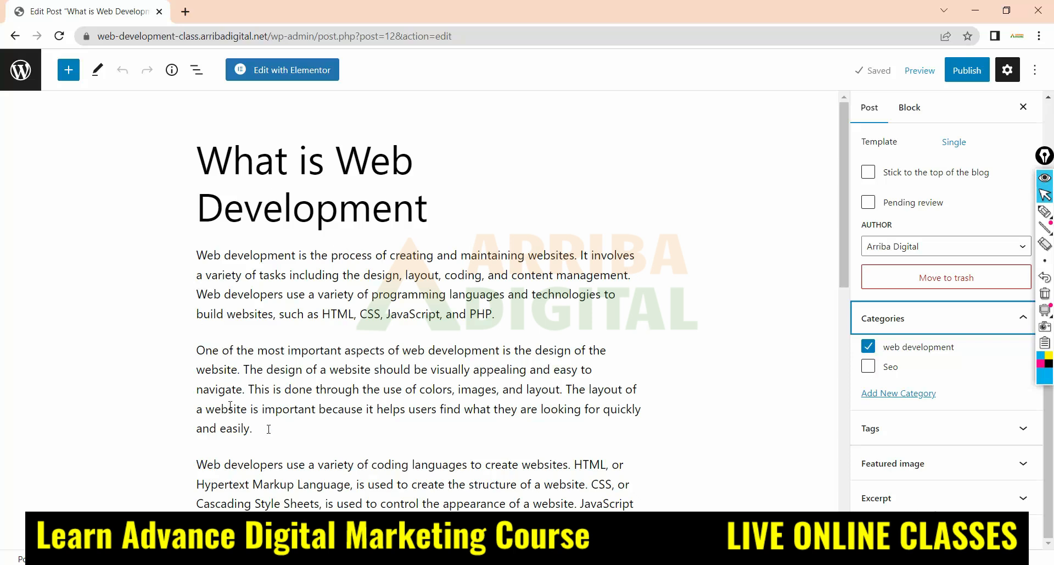
Try switching the draft's category between web development and Seo, restore web development, and return to the posts list
left_click(869, 346)
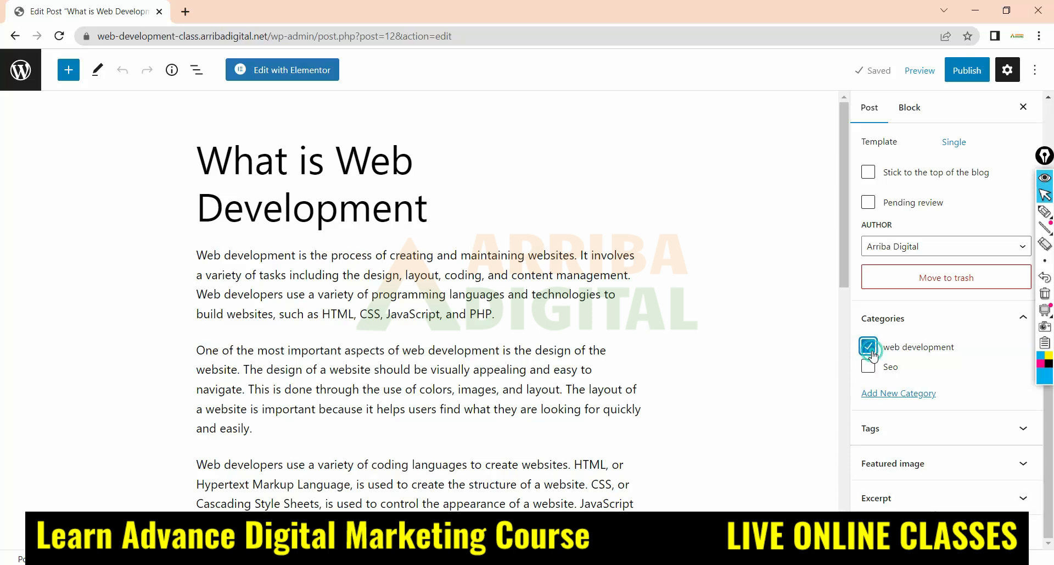
left_click(868, 366)
left_click(868, 366)
left_click(868, 346)
left_click(8, 73)
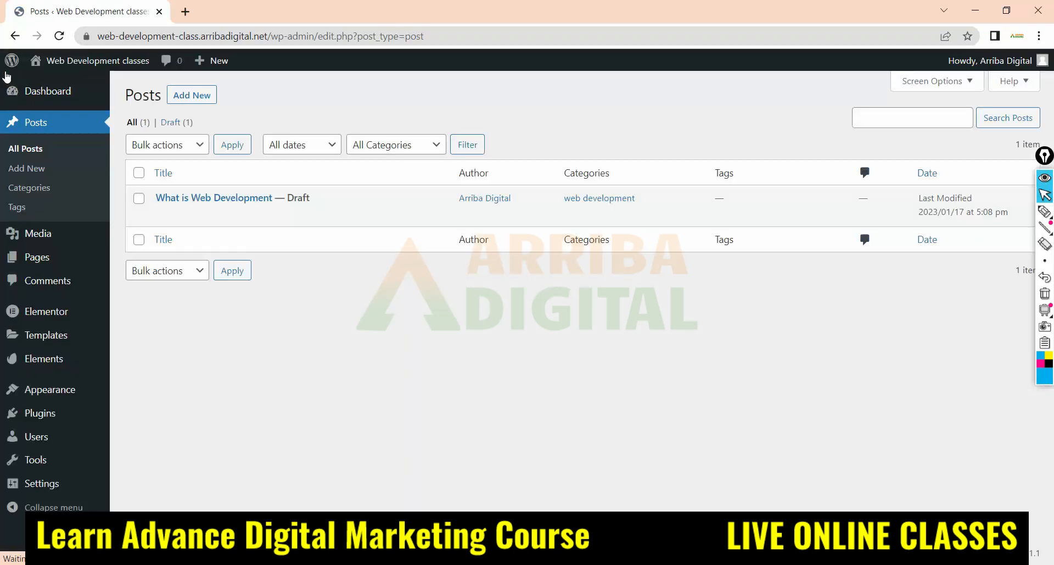
Open the post tags page and place the cursor in the new tag's name field
left_click(13, 210)
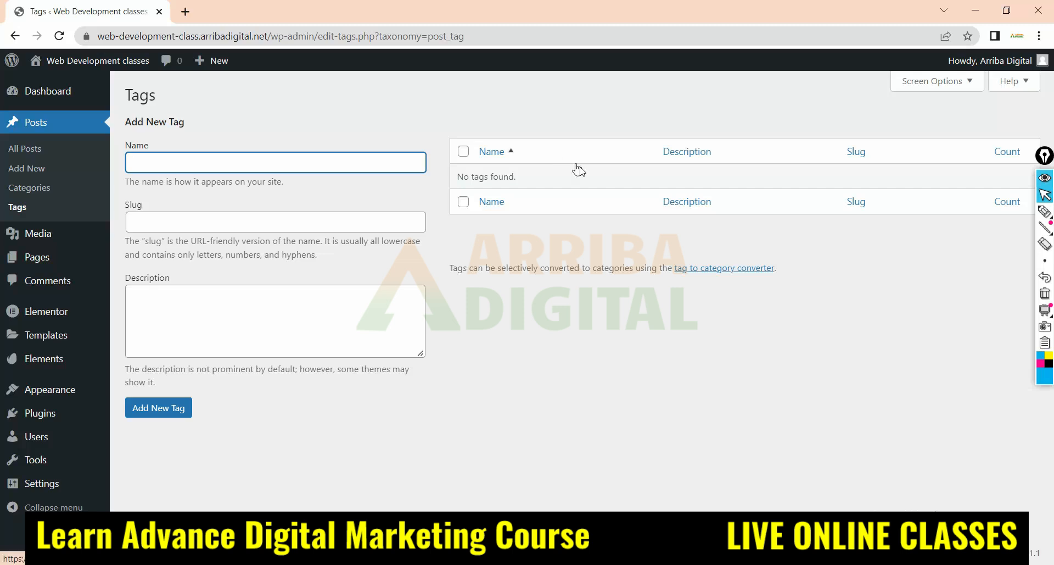
left_click(140, 165)
left_click(140, 165)
Draw a long pen outline beside the Tags heading and box off a small section at its far end
left_click(1045, 211)
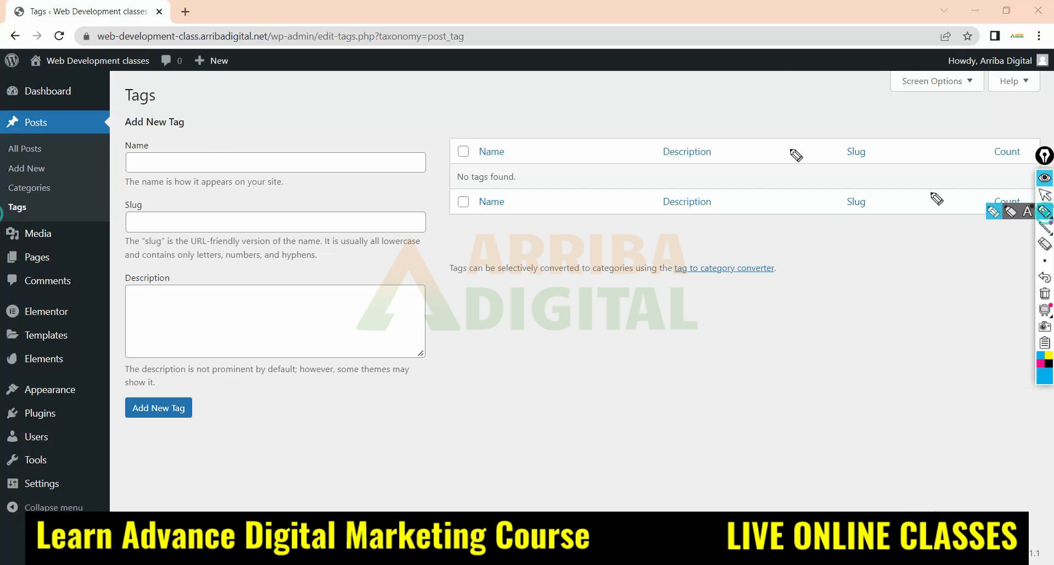
left_click_drag(227, 81, 389, 81)
mouse_move(466, 87)
left_mouse_down()
mouse_move(678, 99)
mouse_move(233, 96)
mouse_move(227, 84)
left_mouse_up()
mouse_move(742, 85)
left_mouse_down()
mouse_move(729, 96)
mouse_move(768, 85)
mouse_move(695, 98)
mouse_move(762, 97)
mouse_move(692, 94)
mouse_move(796, 94)
mouse_move(686, 89)
mouse_move(687, 99)
mouse_move(692, 90)
mouse_move(706, 98)
mouse_move(792, 82)
left_mouse_up()
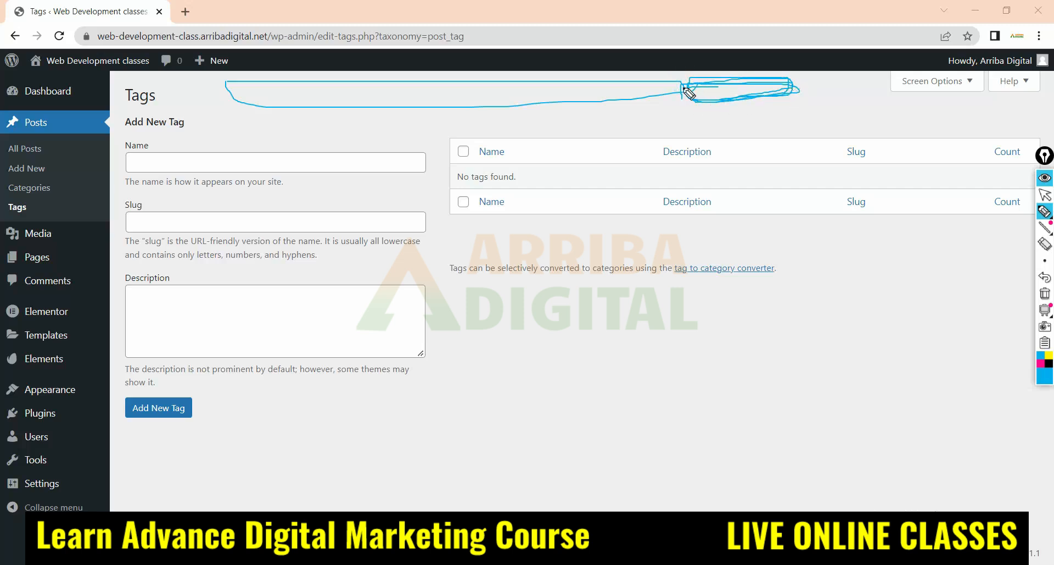
Add more pen strokes along the long outline beside the Tags heading and inside its boxed end section
mouse_move(273, 81)
left_mouse_down()
mouse_move(694, 73)
mouse_move(242, 98)
left_mouse_up()
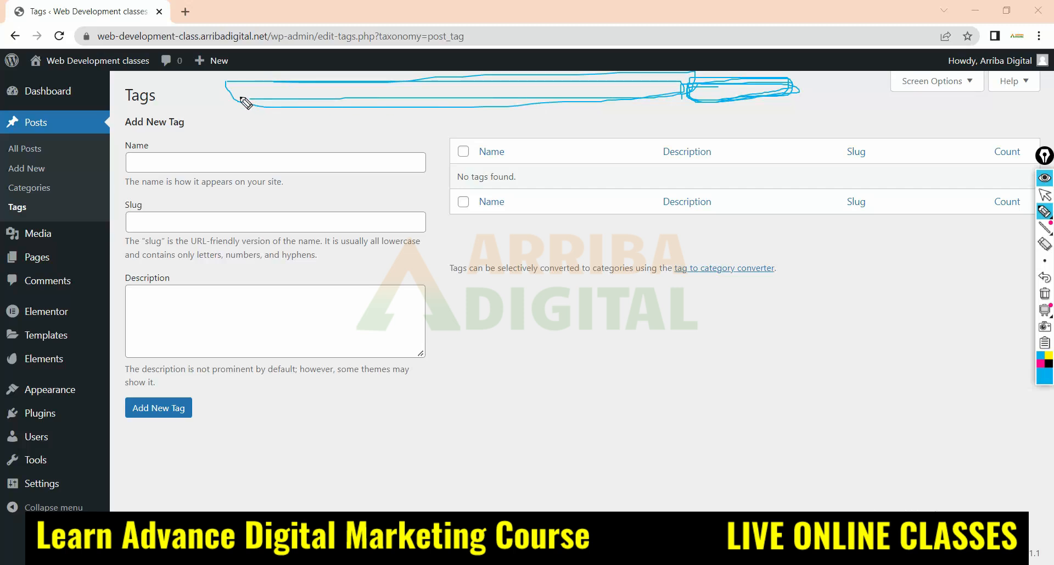
left_click_drag(701, 102, 784, 86)
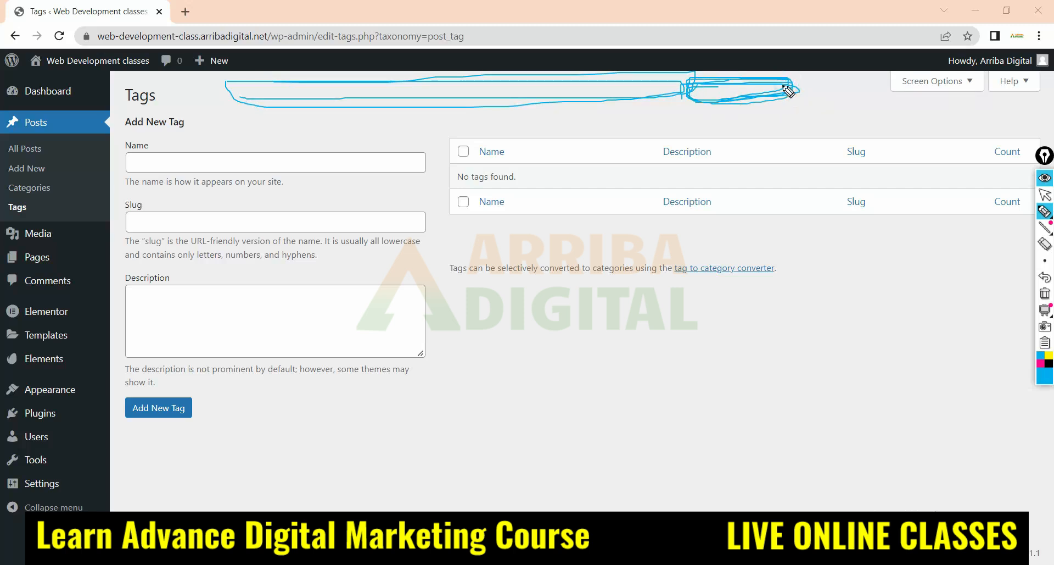
left_click_drag(717, 86, 696, 86)
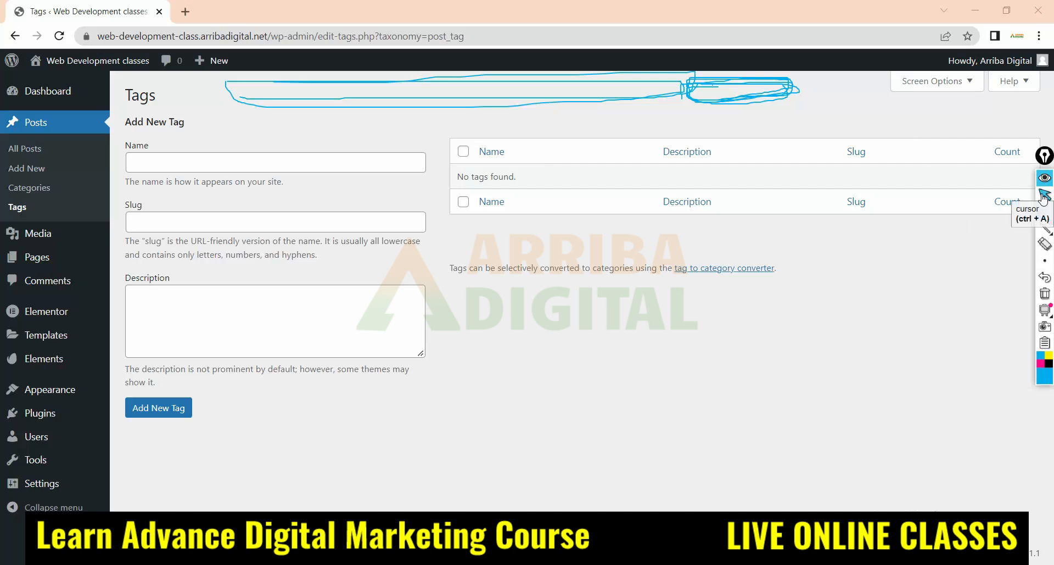
Erase the pen drawing beside the Tags heading and switch back to the normal cursor
left_click(1045, 244)
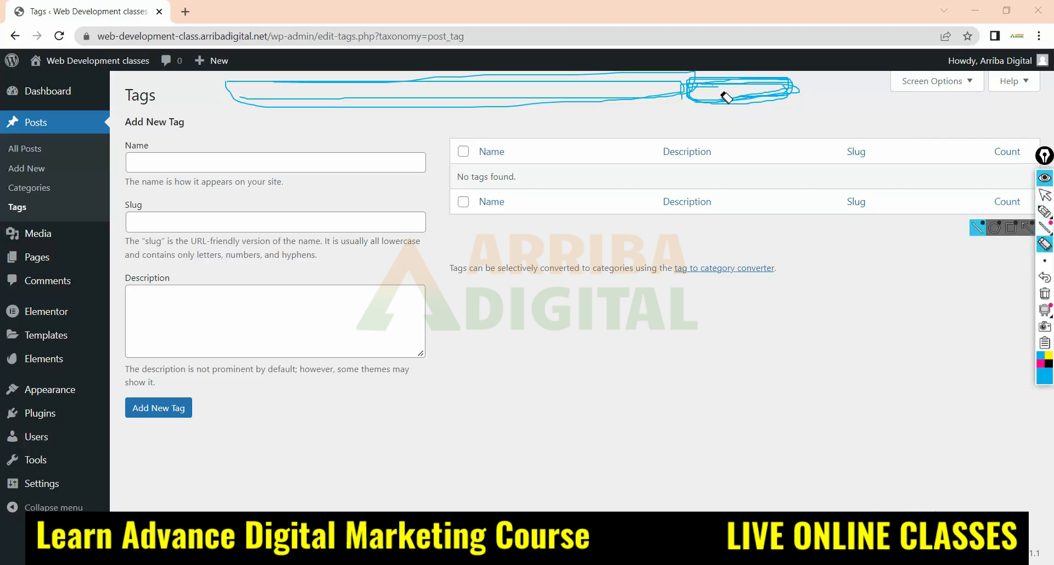
left_click_drag(775, 62, 253, 126)
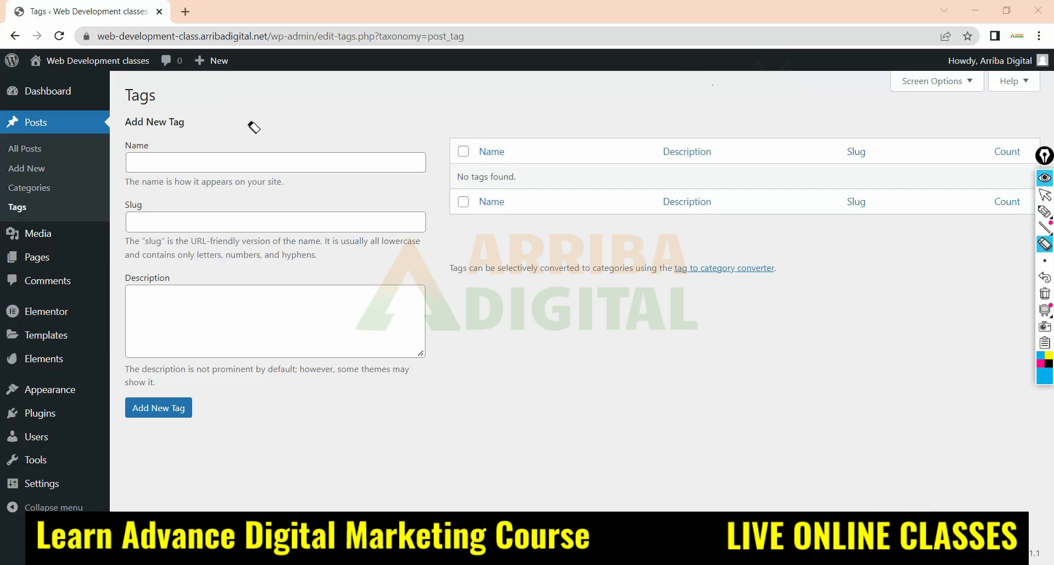
left_click(1045, 199)
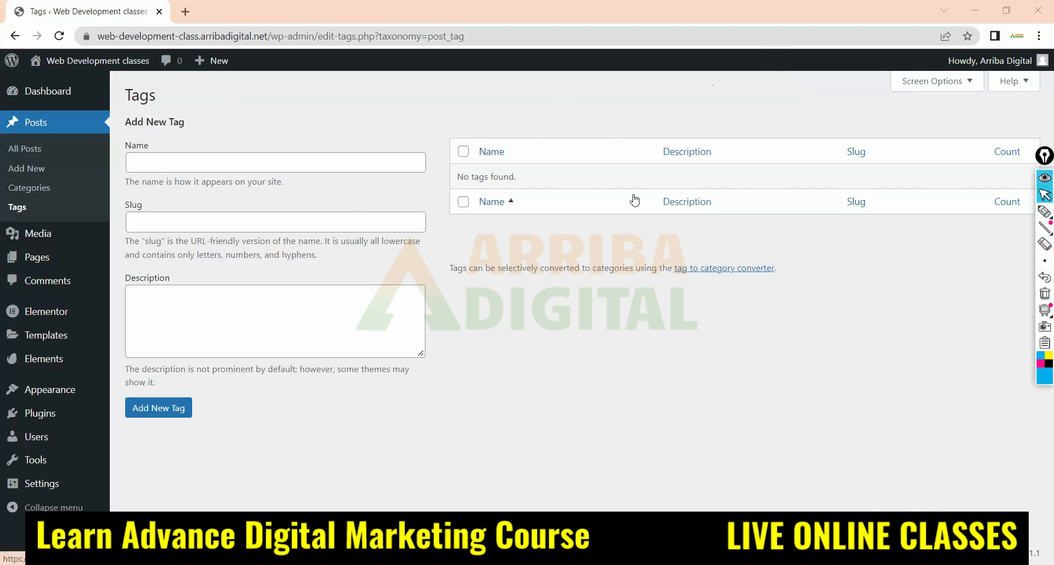
Add a new post tag with both its name and slug set to "Web Development"
left_click(147, 161)
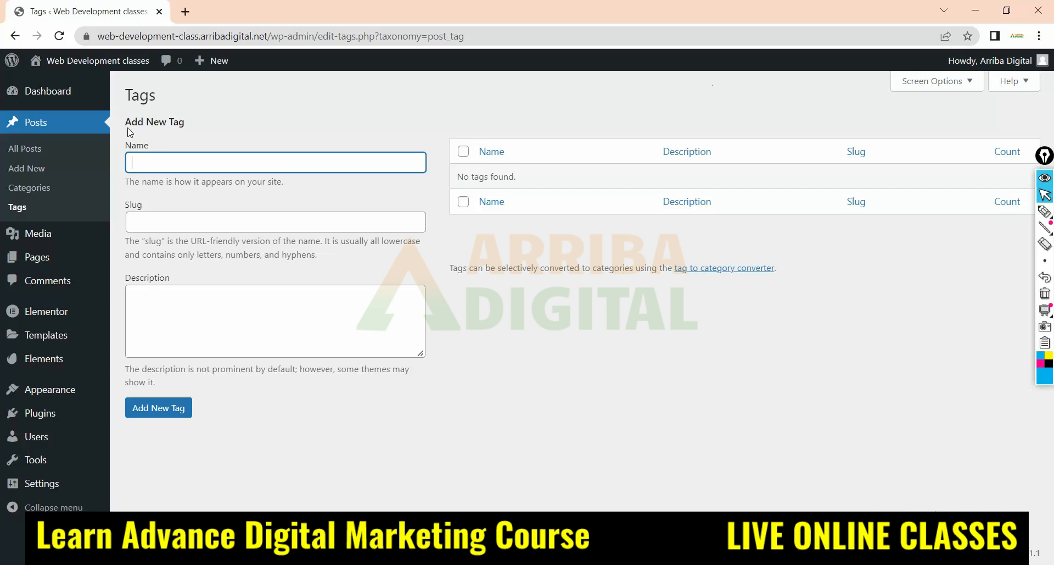
left_click_drag(124, 123, 230, 125)
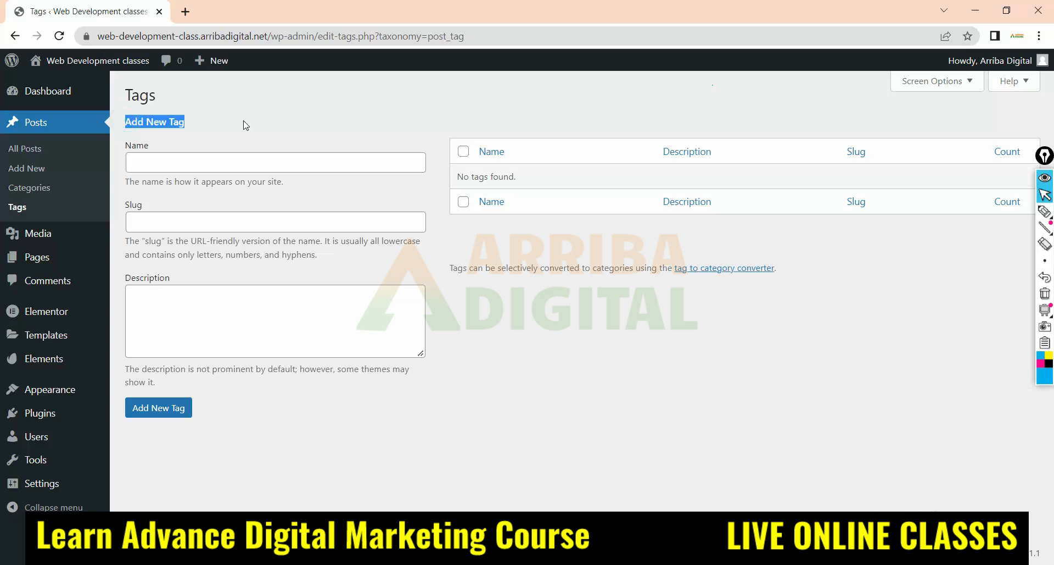
left_click(149, 167)
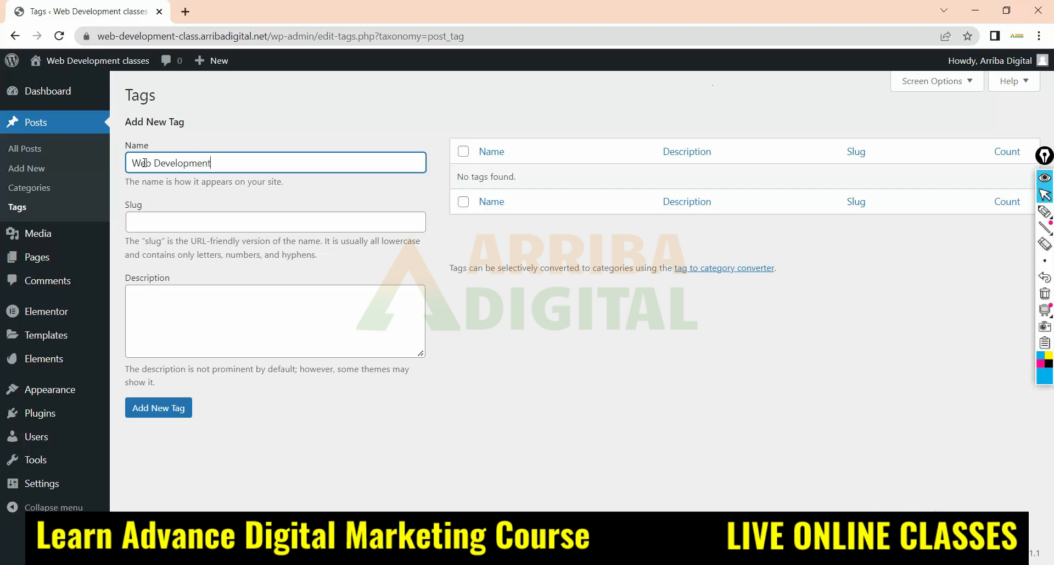
left_click(176, 201)
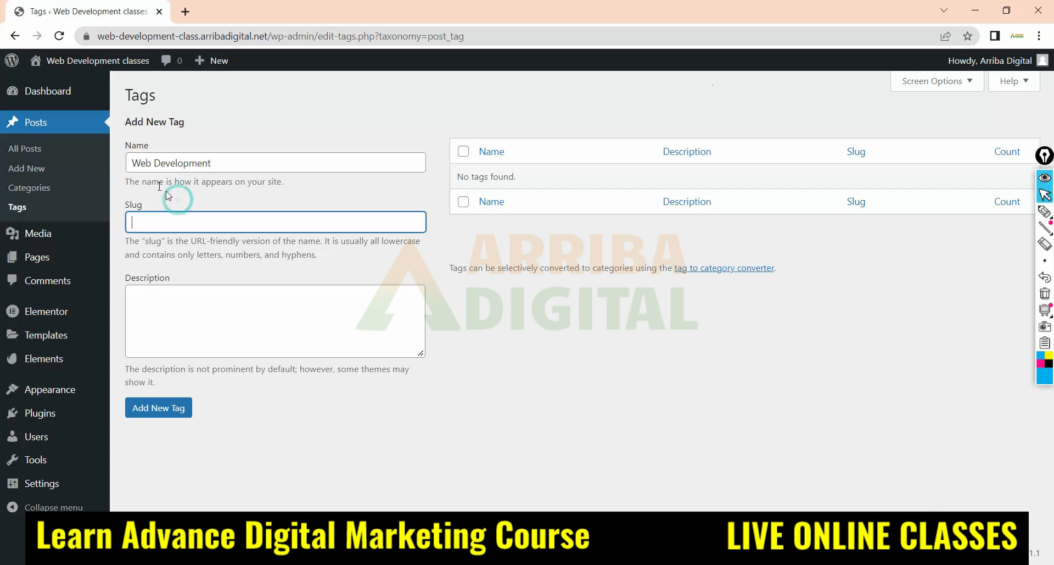
left_click_drag(133, 162, 345, 161)
key("ctrl+c")
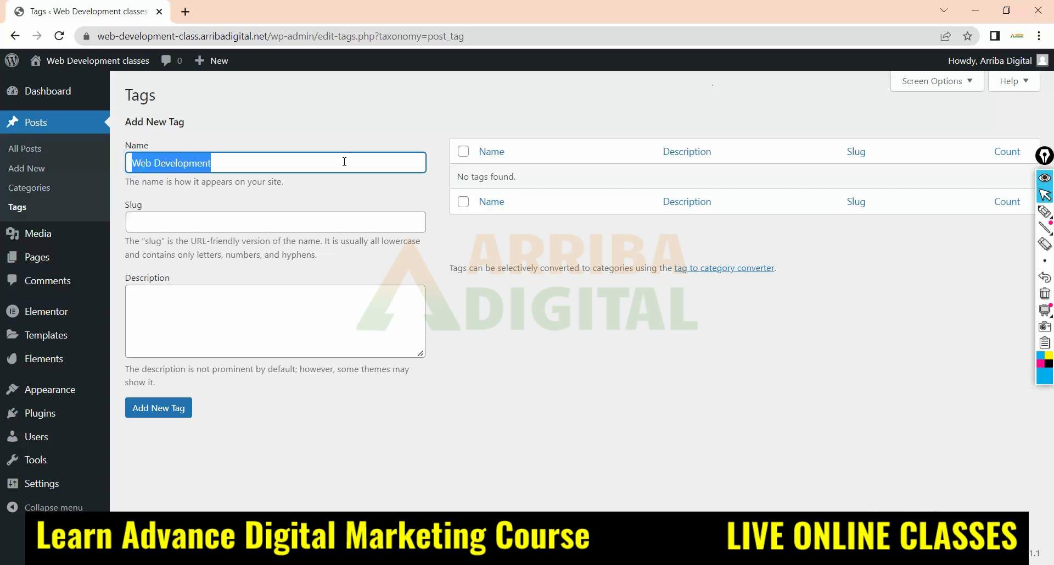
left_click(147, 223)
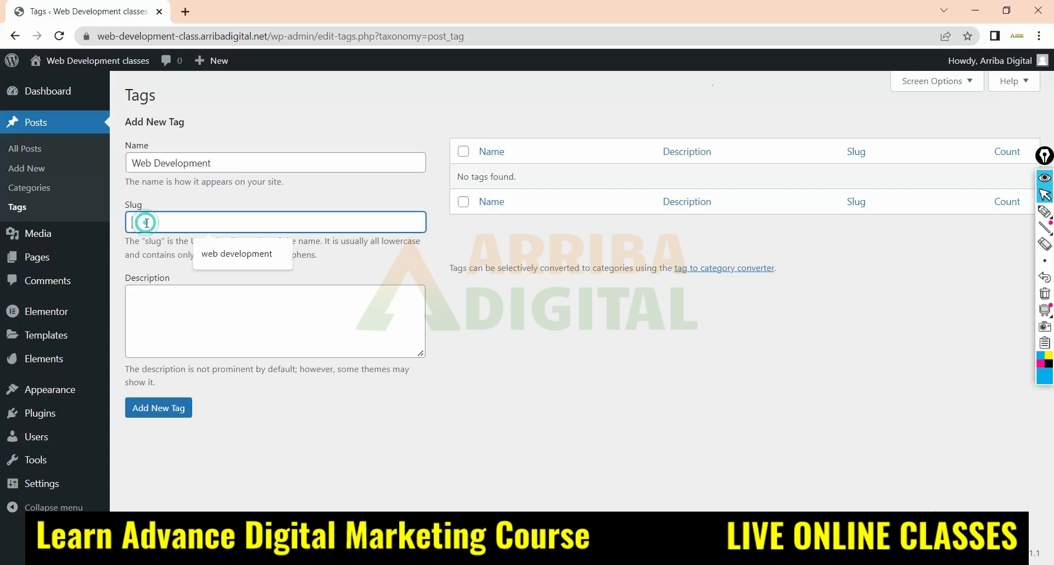
key("ctrl+v")
left_click_drag(481, 311, 480, 305)
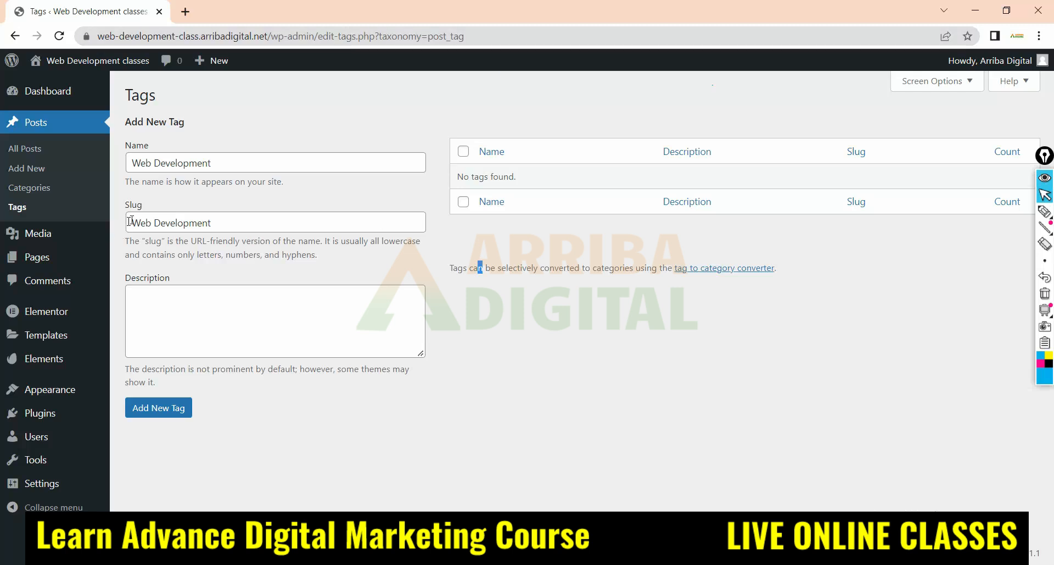
left_click_drag(133, 222, 317, 221)
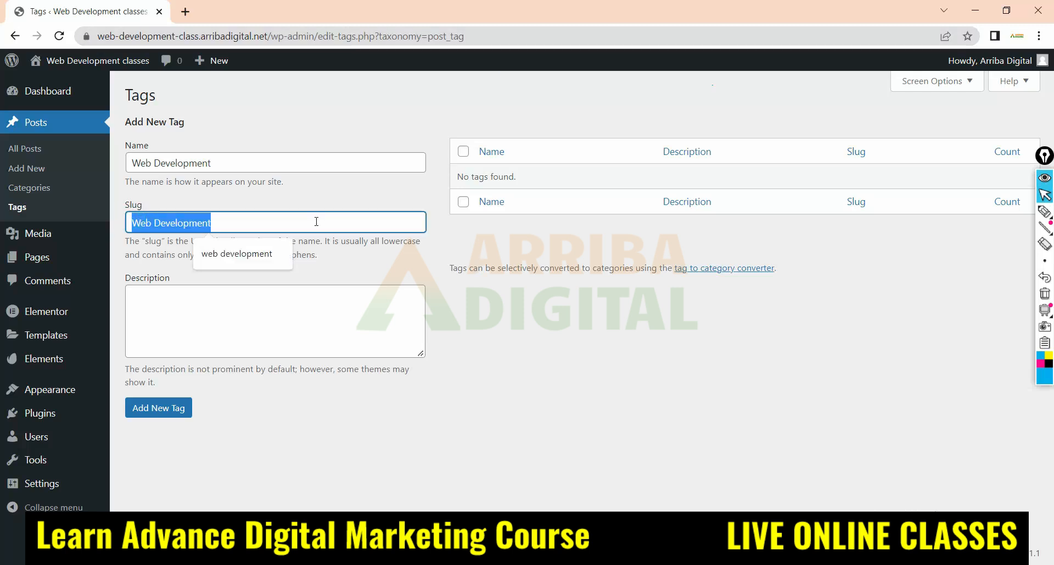
left_click(172, 410)
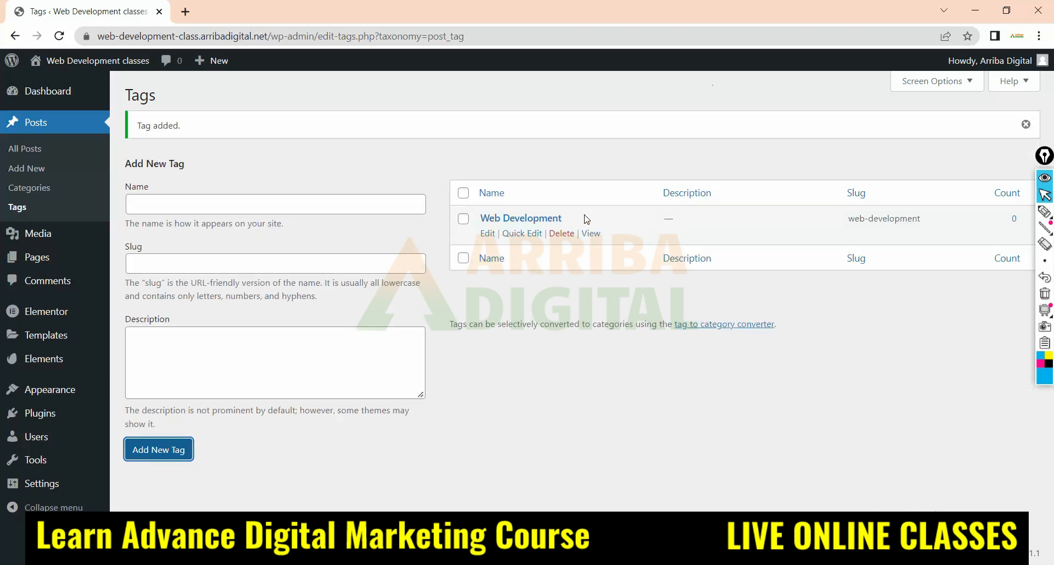
Open the "What is Web Development" draft, assign it the existing Web Development tag, and save the draft
left_click(28, 149)
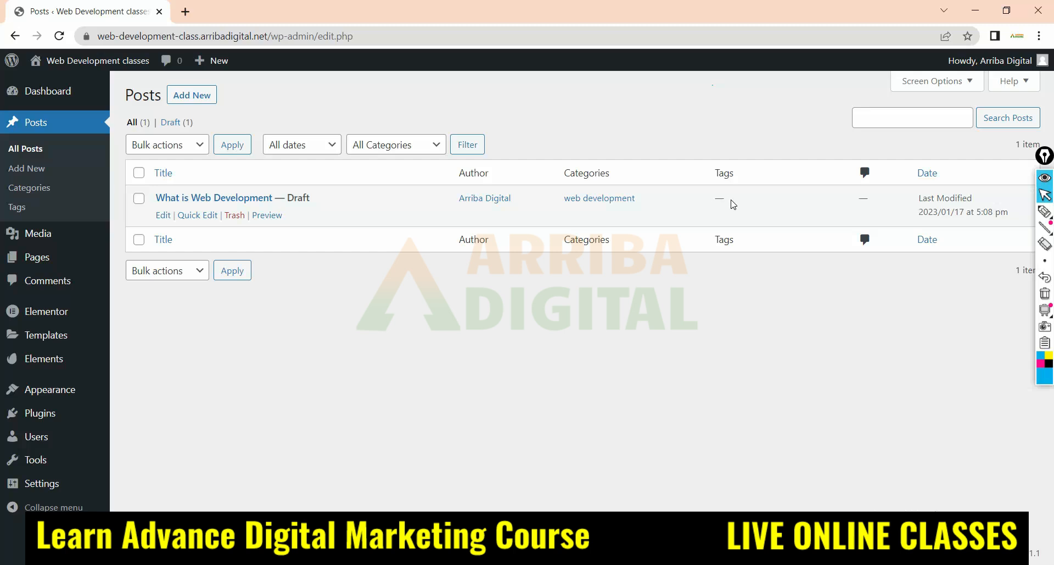
left_click(168, 201)
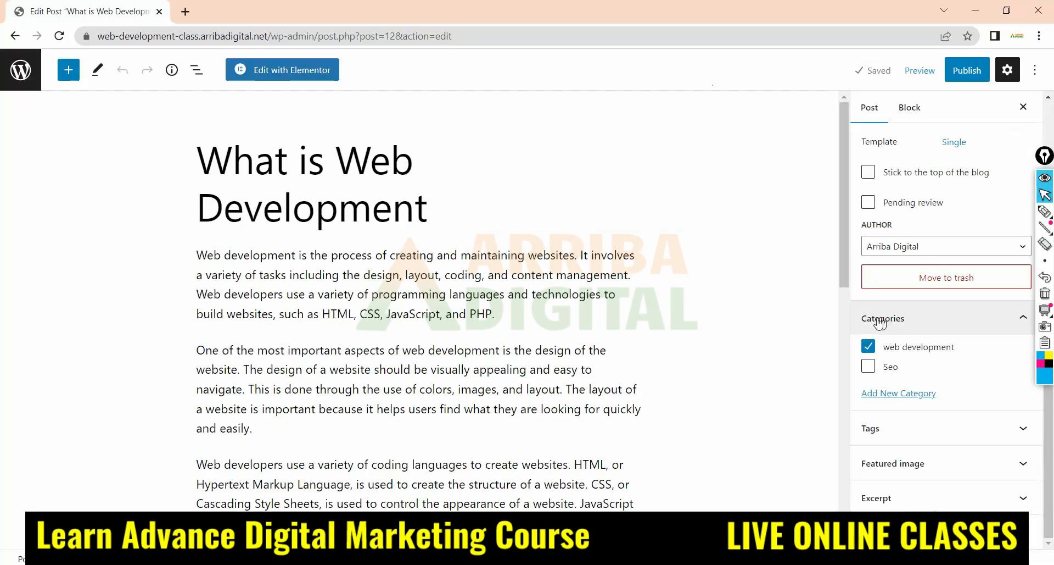
left_click(882, 438)
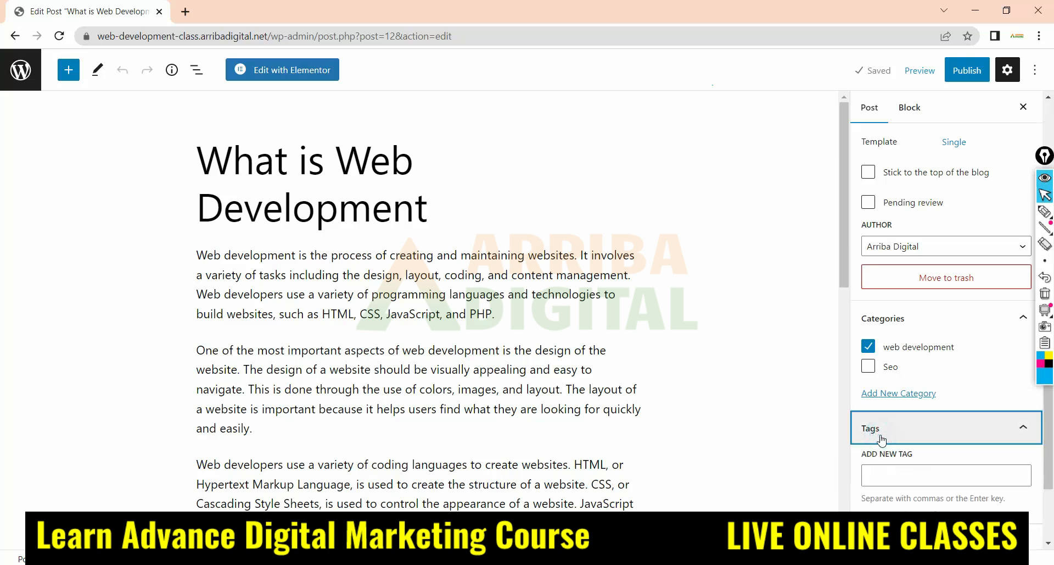
scroll(883, 459, "down", 2)
left_click(889, 395)
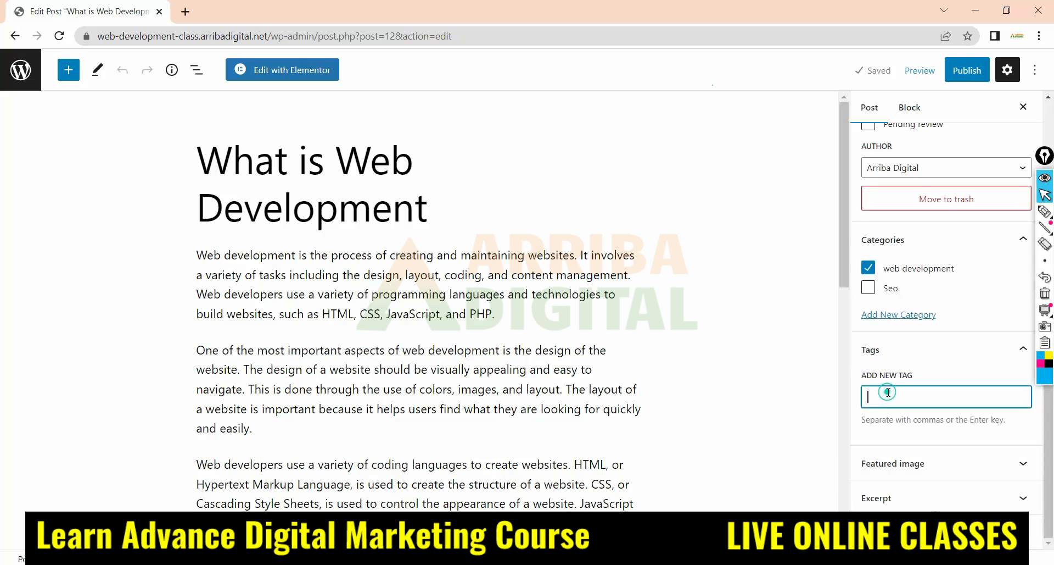
type("we")
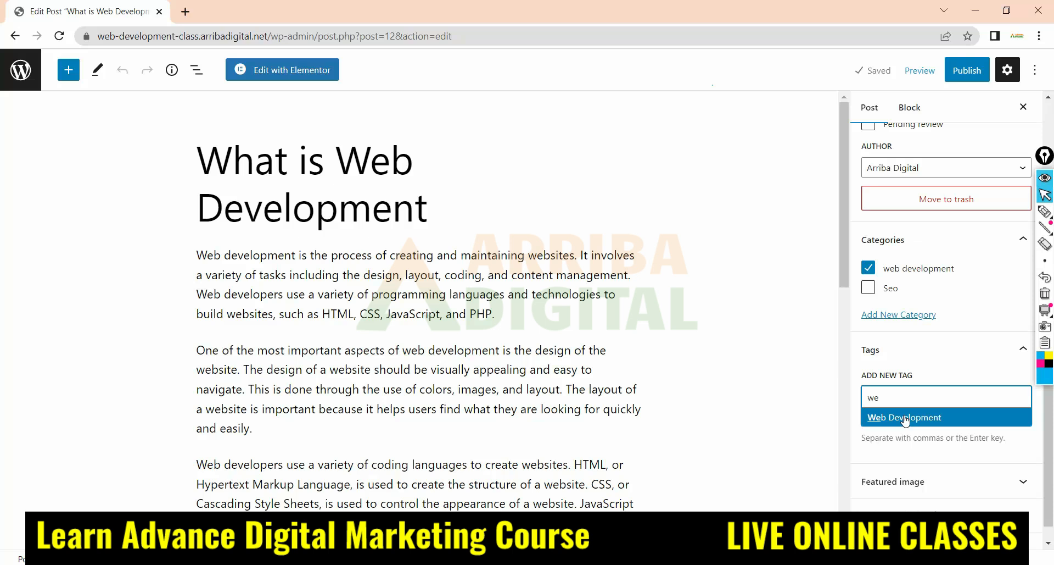
left_click(905, 417)
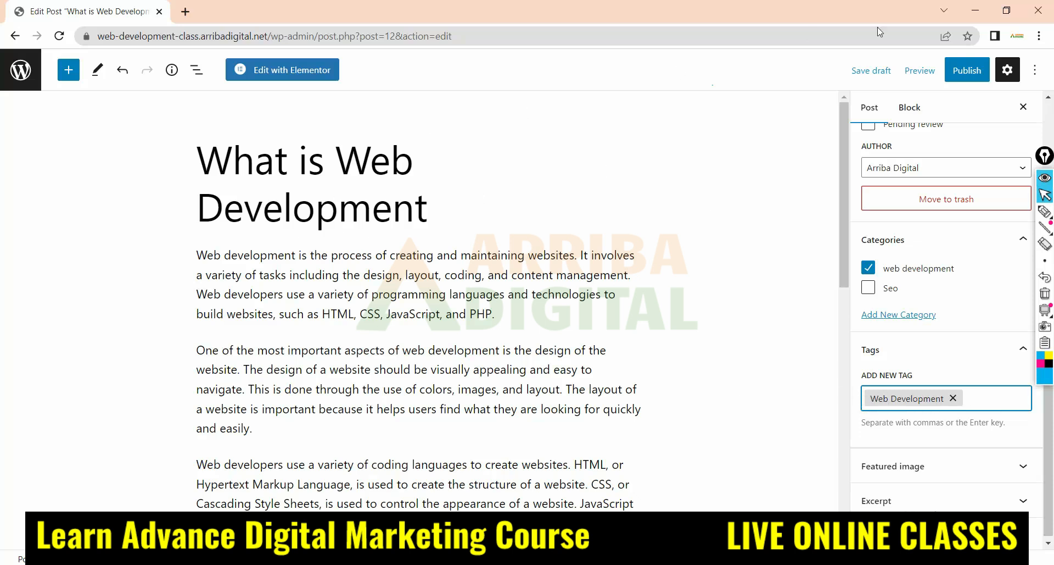
left_click(871, 70)
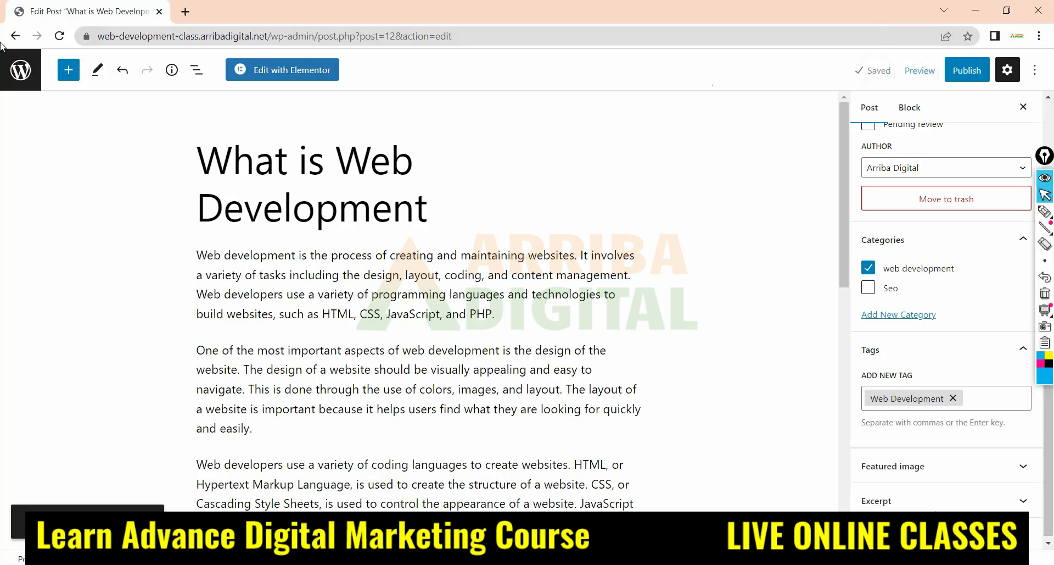
Return to the posts list and highlight the draft's entry in the Tags column
left_click(20, 70)
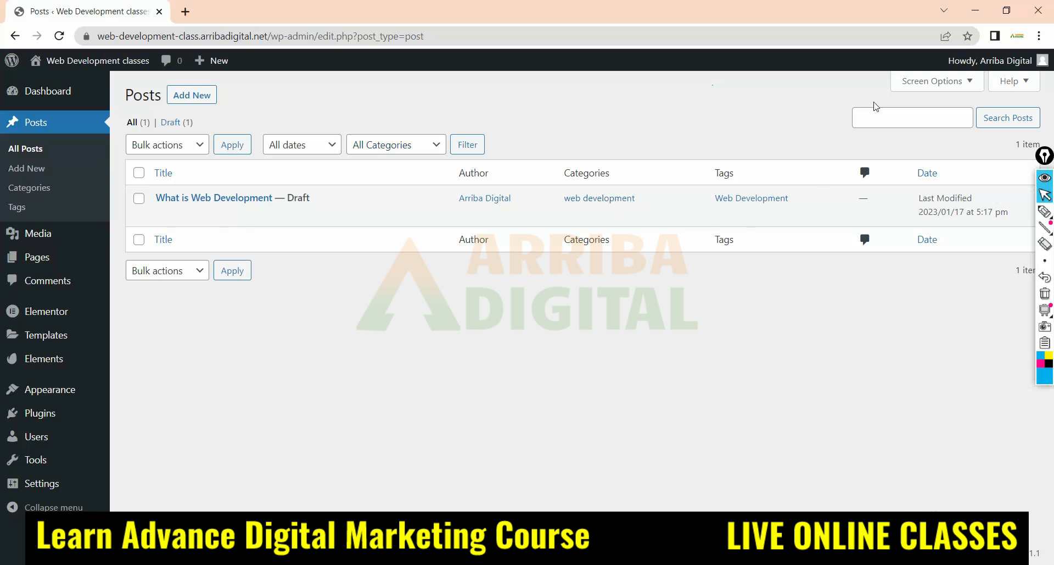
mouse_move(426, 202)
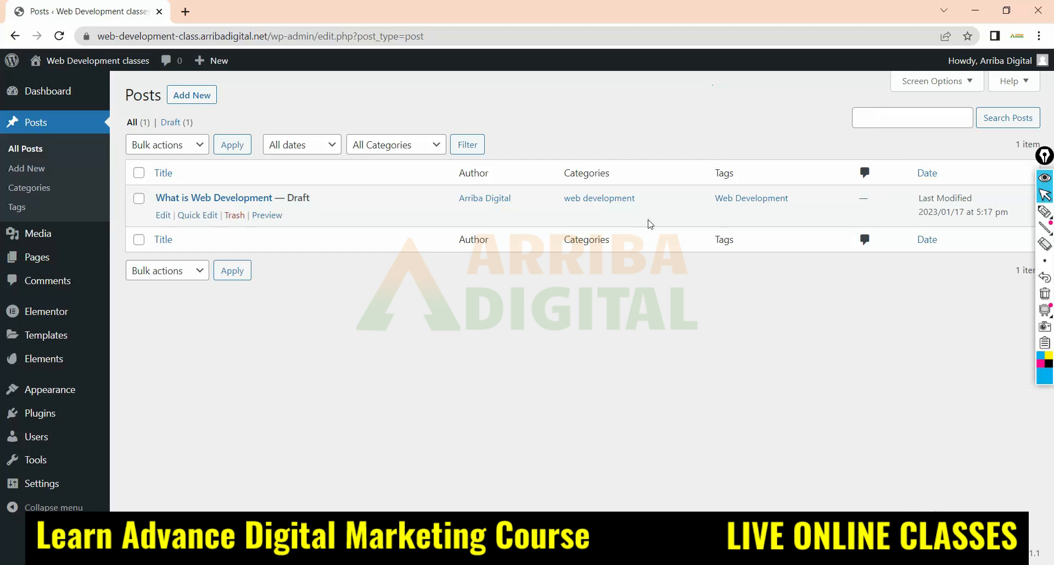
triple_click(714, 198)
left_click_drag(700, 198, 721, 205)
left_click_drag(143, 202, 190, 201)
left_click(715, 211)
left_click_drag(719, 211, 791, 211)
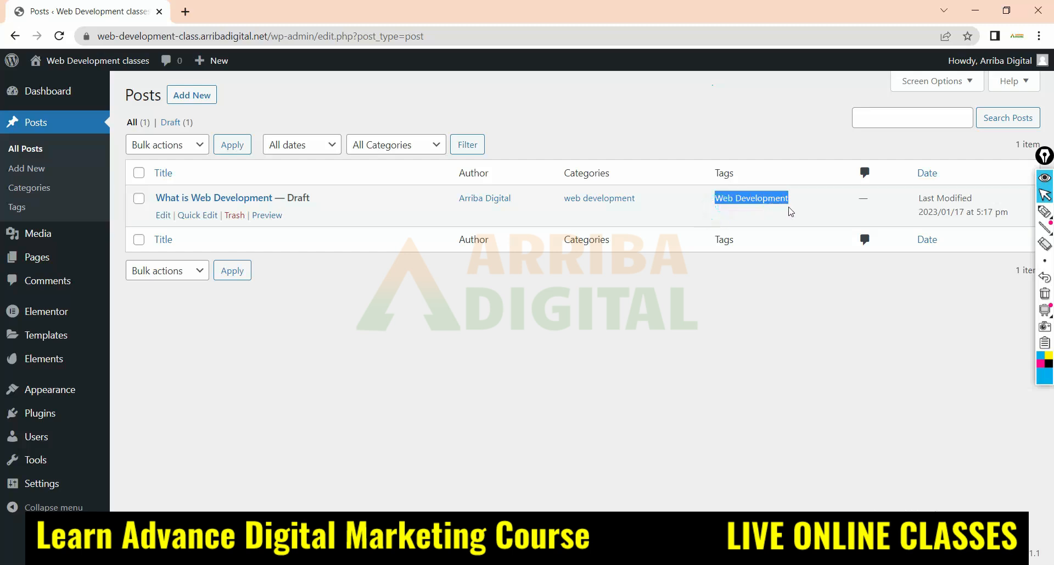
left_click(714, 208)
left_click_drag(715, 203, 790, 214)
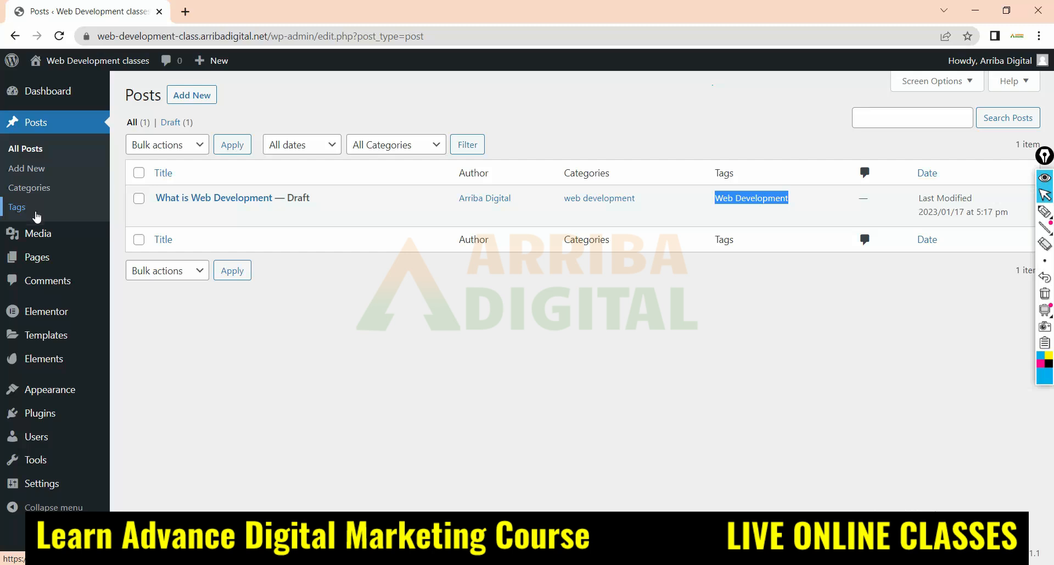
Open the media library and draw a large pen oval around its empty area with several strokes inside
left_click(36, 238)
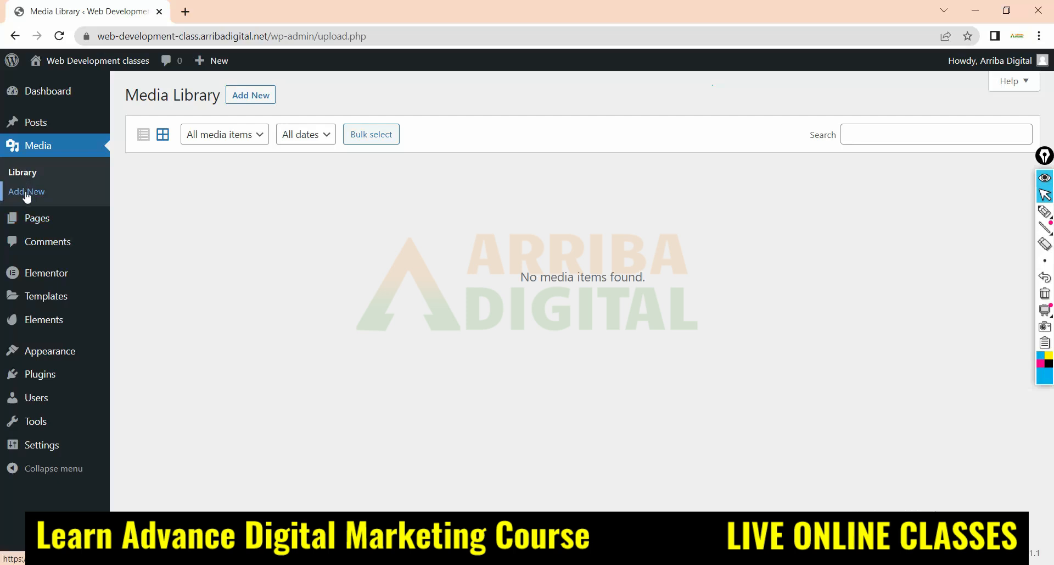
left_click(1045, 211)
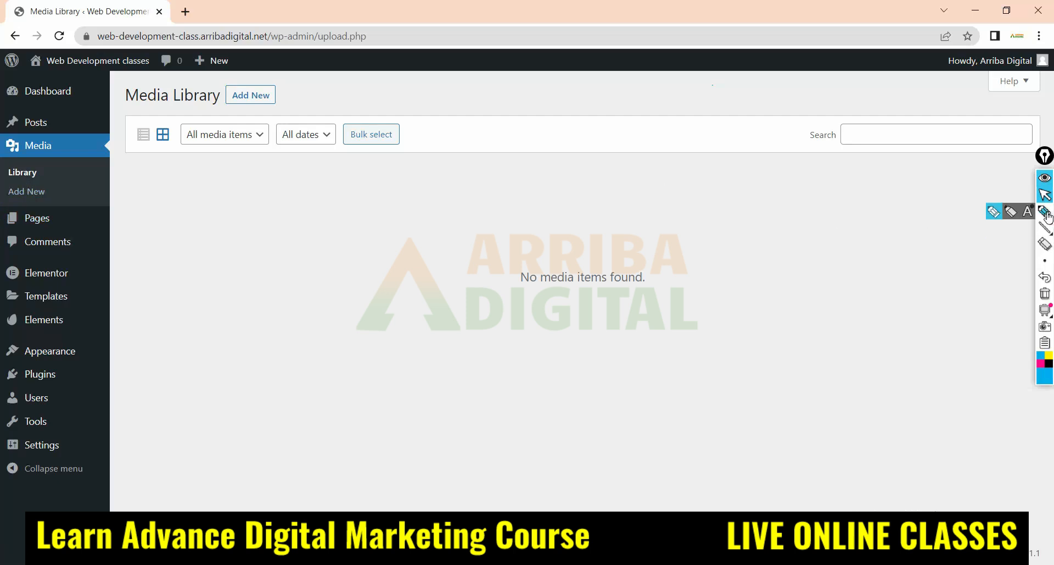
mouse_move(857, 181)
left_mouse_down()
mouse_move(483, 153)
mouse_move(192, 249)
mouse_move(321, 379)
mouse_move(768, 383)
mouse_move(861, 188)
left_mouse_up()
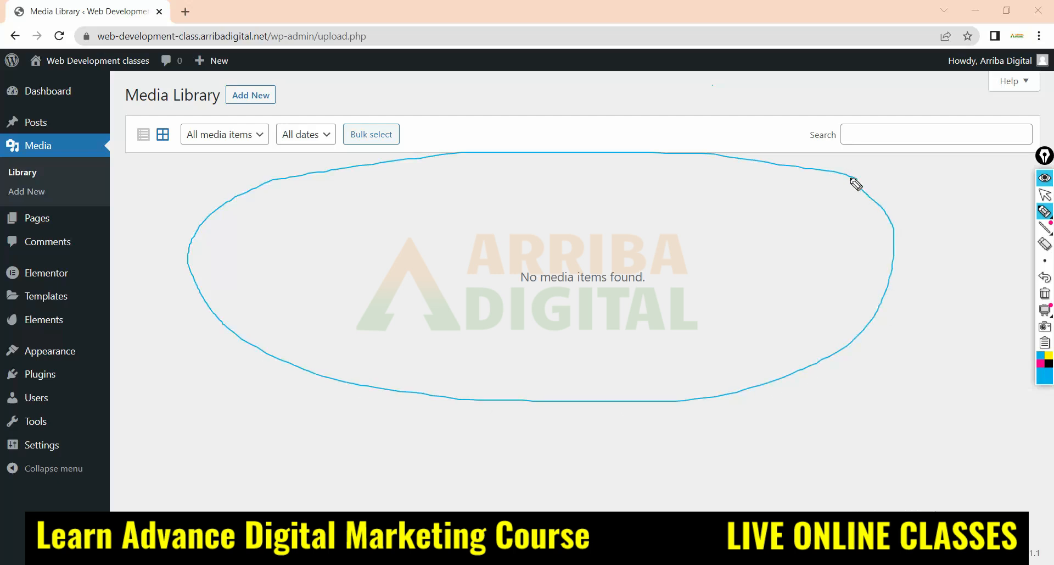
left_click_drag(454, 166, 641, 267)
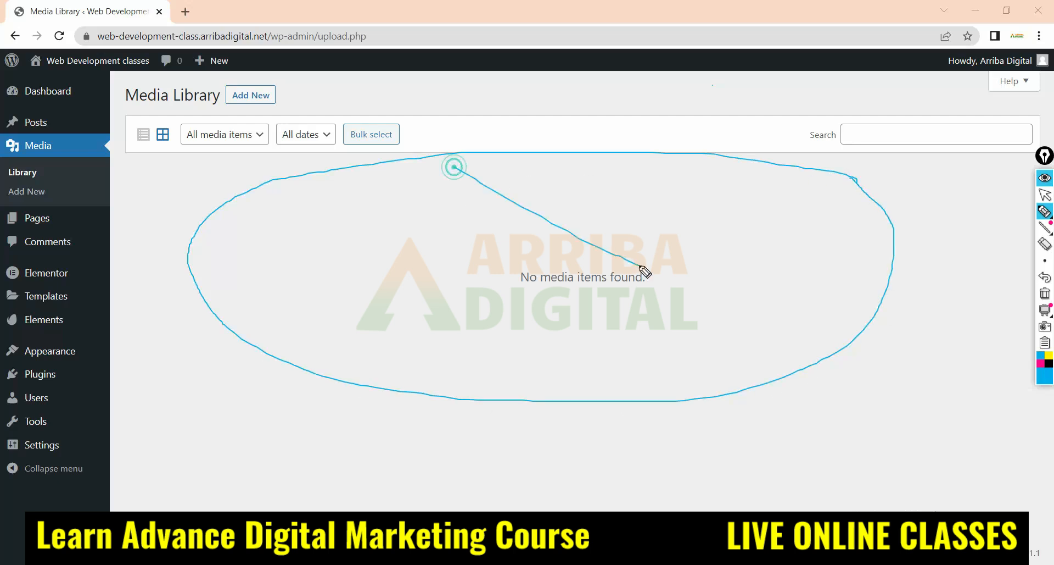
left_click_drag(603, 166, 409, 277)
mouse_move(742, 196)
left_mouse_down()
mouse_move(747, 235)
mouse_move(756, 214)
mouse_move(779, 212)
mouse_move(814, 230)
mouse_move(818, 192)
left_mouse_up()
mouse_move(746, 242)
left_mouse_down()
mouse_move(770, 257)
mouse_move(815, 257)
mouse_move(824, 233)
mouse_move(847, 247)
left_mouse_up()
left_click(771, 237)
left_click_drag(713, 314, 856, 266)
Erase the pen drawing over the media library and restore the normal cursor
left_click(1045, 245)
mouse_move(527, 245)
left_mouse_down()
mouse_move(796, 287)
mouse_move(715, 299)
left_mouse_up()
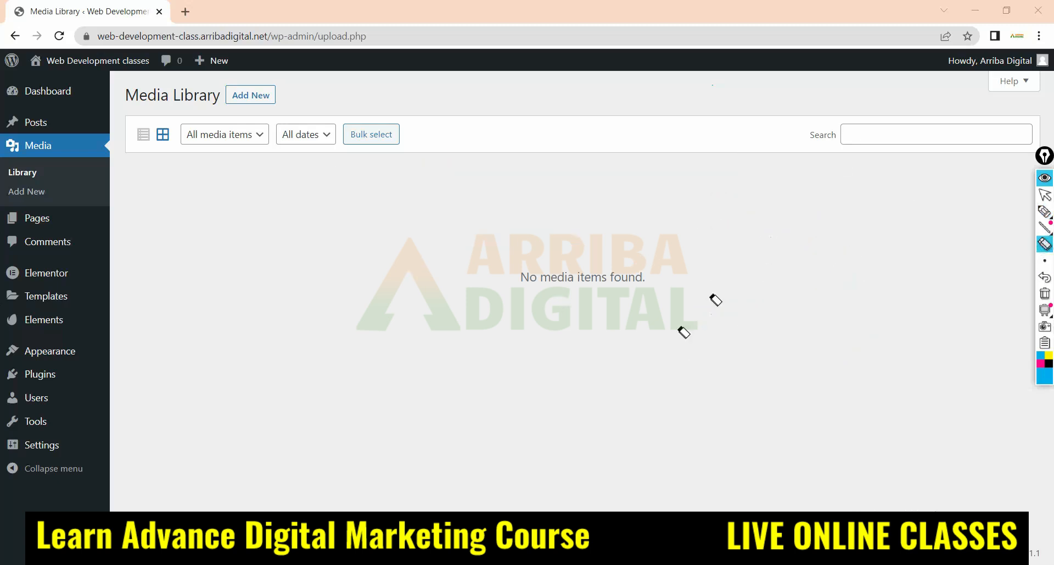
left_click(1045, 195)
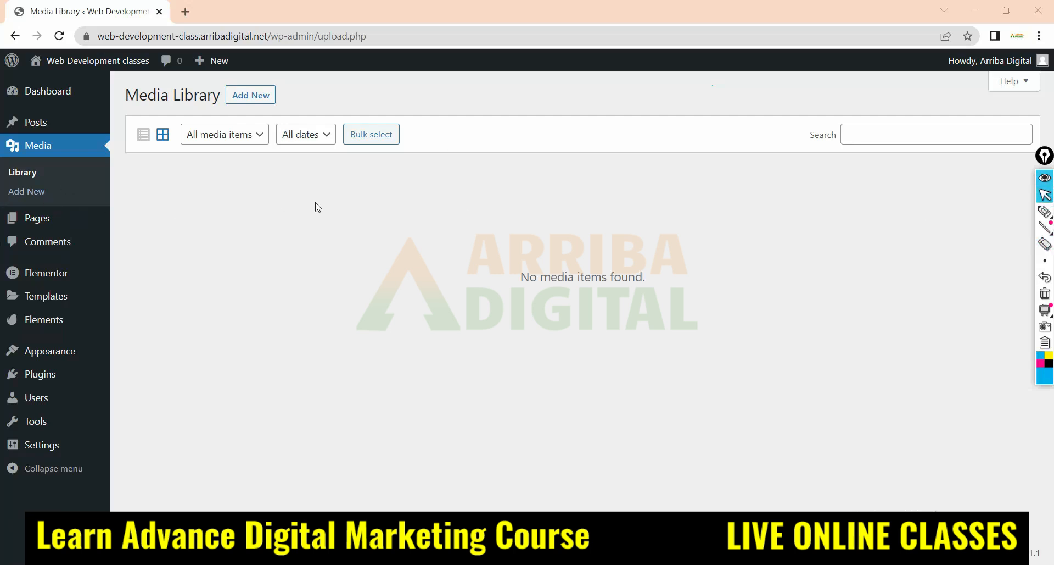
Open the Upload New Media page, bring up the file selection dialog, and close it without choosing a file
left_click(17, 194)
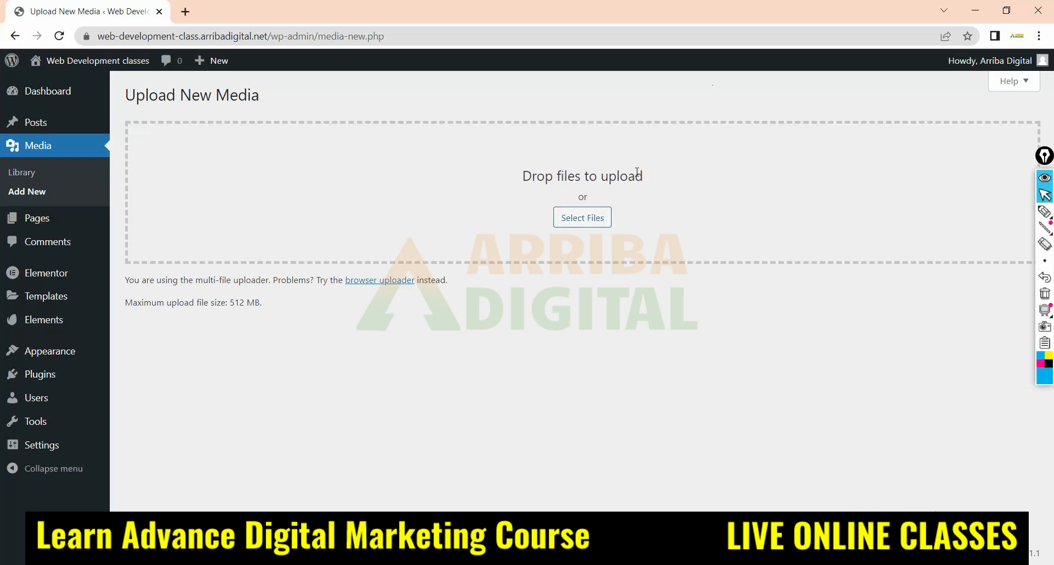
left_click(598, 220)
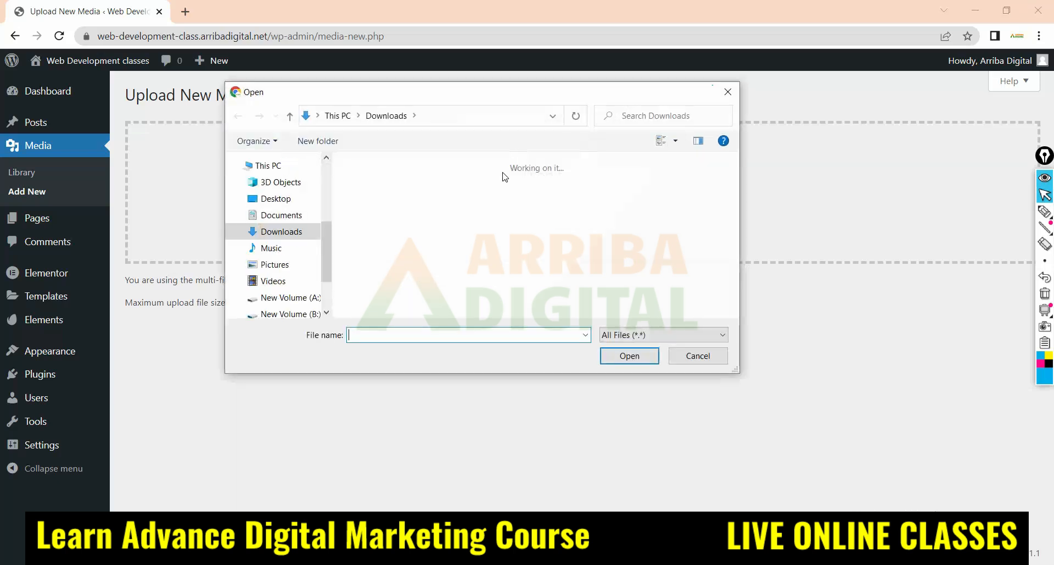
left_click(728, 92)
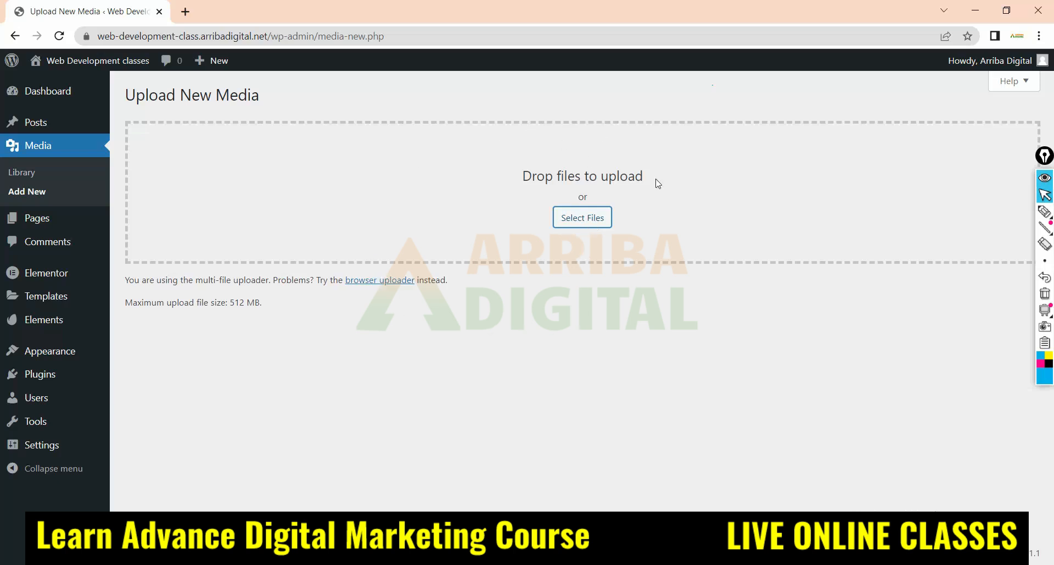
Circle the maximum upload file size line with the pen and handwrite an underlined "512 MB" beneath the upload area
left_click(1045, 211)
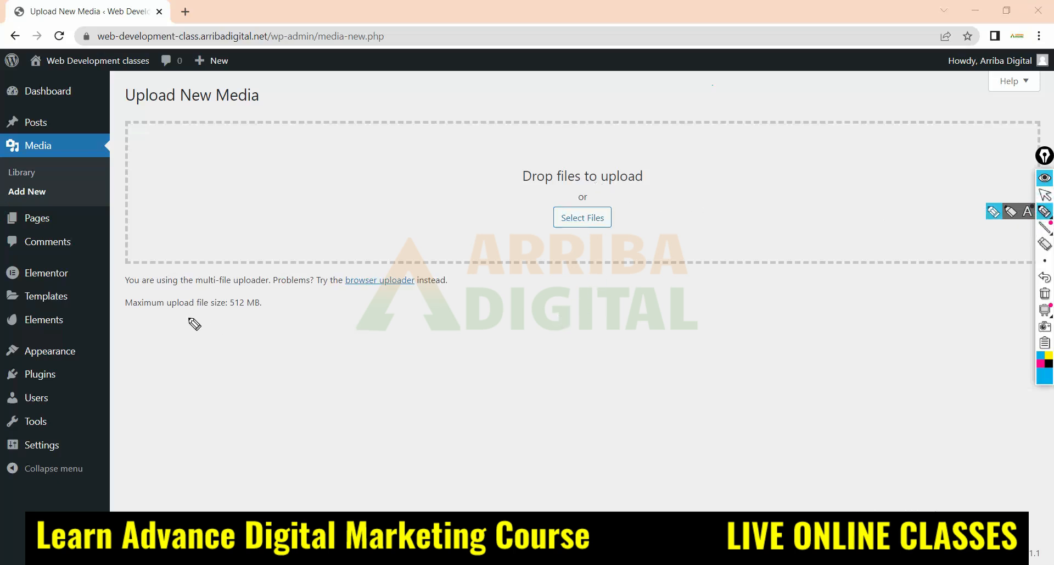
mouse_move(125, 299)
left_mouse_down()
mouse_move(276, 294)
mouse_move(200, 317)
mouse_move(123, 303)
left_mouse_up()
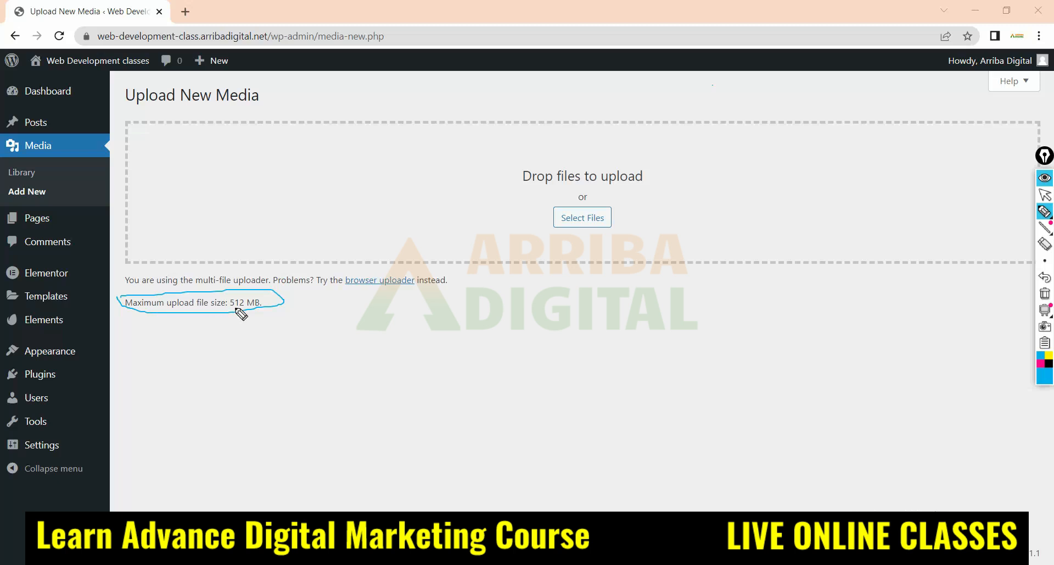
mouse_move(226, 289)
left_mouse_down()
mouse_move(225, 318)
mouse_move(248, 317)
left_mouse_up()
left_click_drag(720, 291, 736, 323)
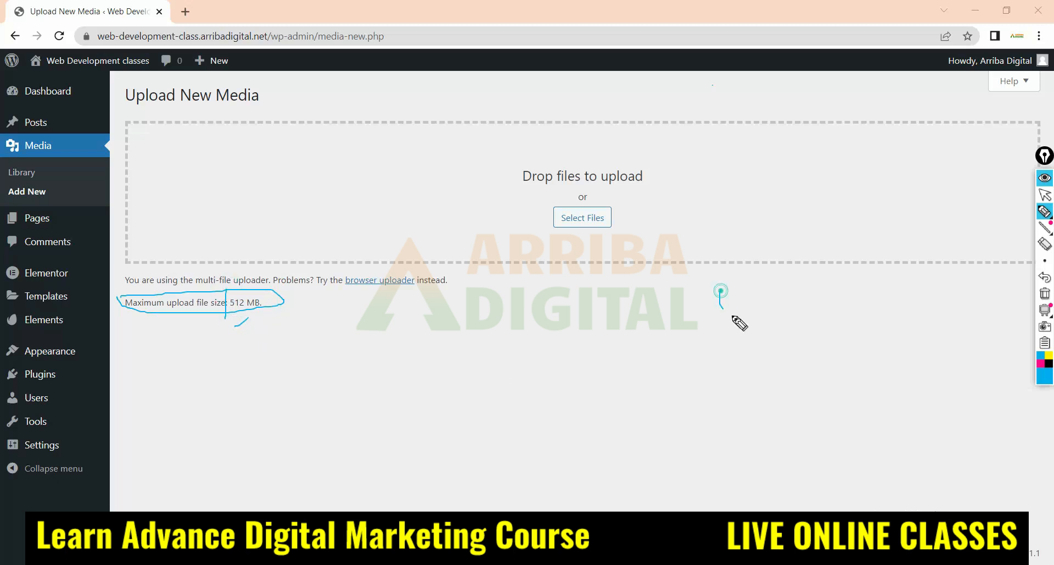
mouse_move(720, 286)
left_mouse_down()
mouse_move(762, 283)
mouse_move(753, 323)
mouse_move(822, 303)
left_mouse_up()
left_click_drag(834, 270, 838, 313)
left_click_drag(719, 347, 911, 306)
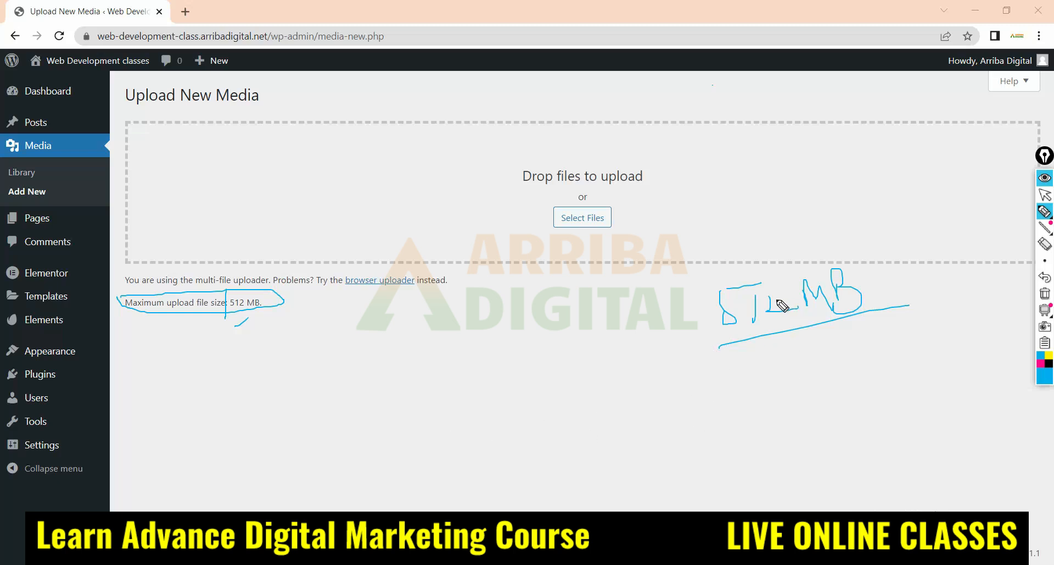
Sketch circled "512" and "Zip" notes joined by a line, with an arrow beyond and a curve up to the file selection area
mouse_move(483, 303)
left_mouse_down()
mouse_move(532, 299)
mouse_move(560, 312)
mouse_move(459, 362)
mouse_move(546, 353)
mouse_move(560, 387)
mouse_move(593, 417)
mouse_move(626, 419)
mouse_move(640, 383)
mouse_move(632, 391)
left_mouse_up()
mouse_move(596, 345)
left_mouse_down()
mouse_move(560, 418)
mouse_move(614, 364)
left_mouse_up()
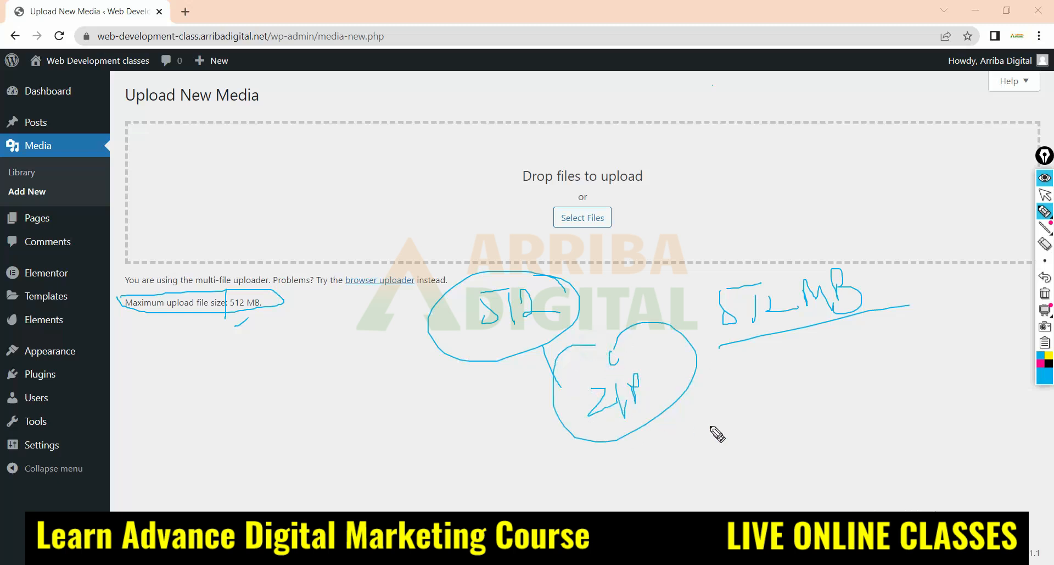
mouse_move(697, 373)
left_mouse_down()
mouse_move(748, 404)
mouse_move(748, 386)
mouse_move(804, 451)
left_mouse_up()
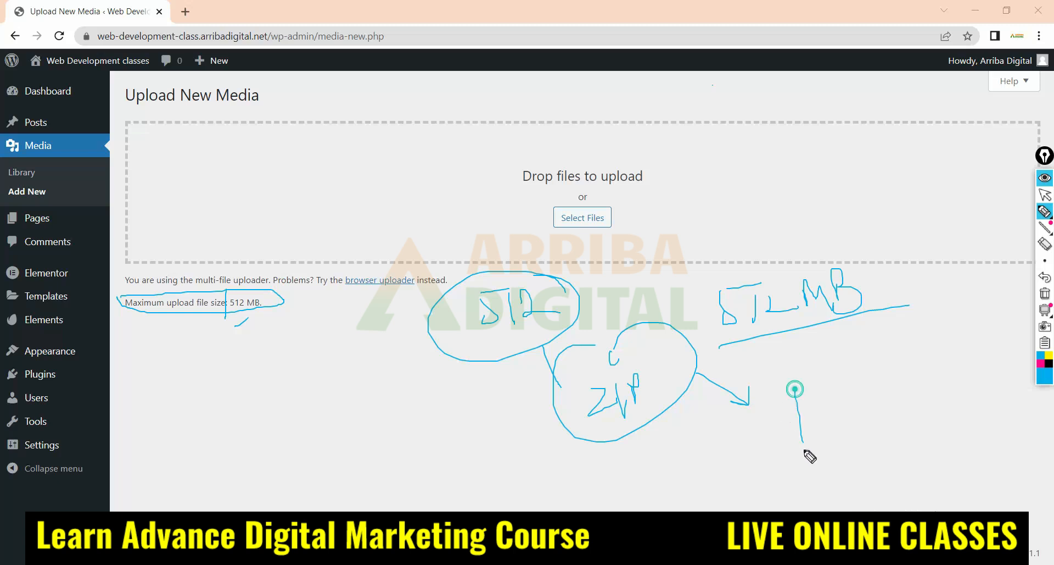
mouse_move(290, 328)
left_mouse_down()
mouse_move(319, 266)
mouse_move(584, 196)
left_mouse_up()
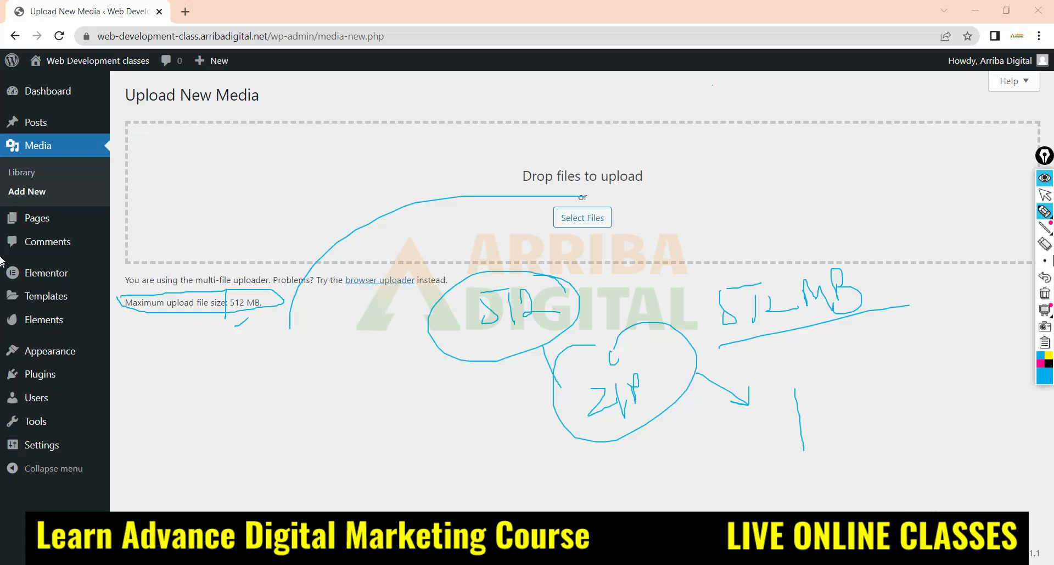
Erase all the pen notes over the Upload New Media page and restore the normal cursor
left_click(1045, 243)
mouse_move(604, 345)
left_mouse_down()
mouse_move(499, 354)
mouse_move(648, 419)
mouse_move(609, 405)
mouse_move(887, 190)
mouse_move(765, 442)
mouse_move(360, 444)
mouse_move(207, 271)
left_mouse_up()
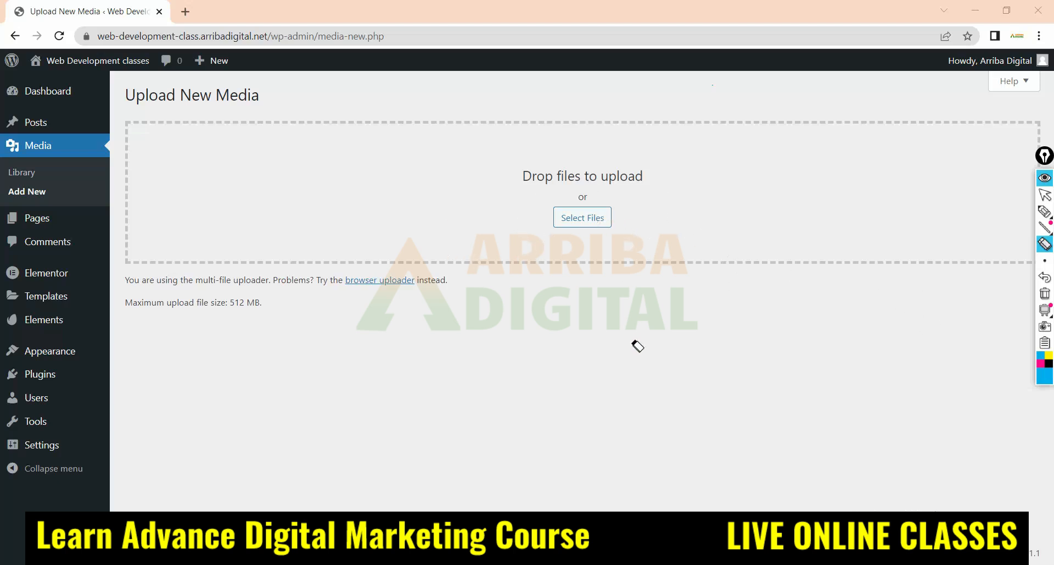
left_click(1045, 195)
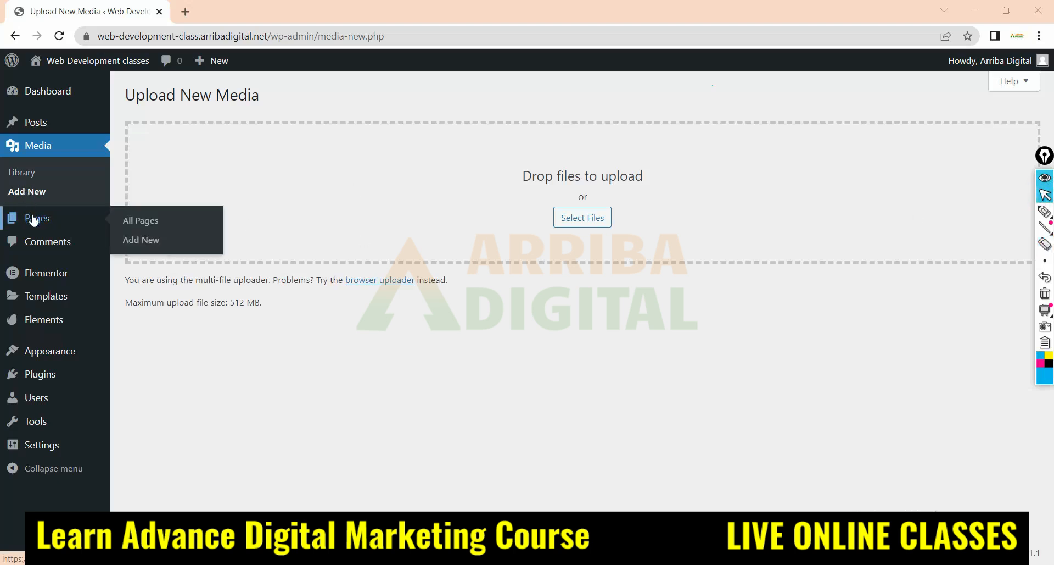
Open the Pages list and move Sample Page to the trash
left_click(34, 220)
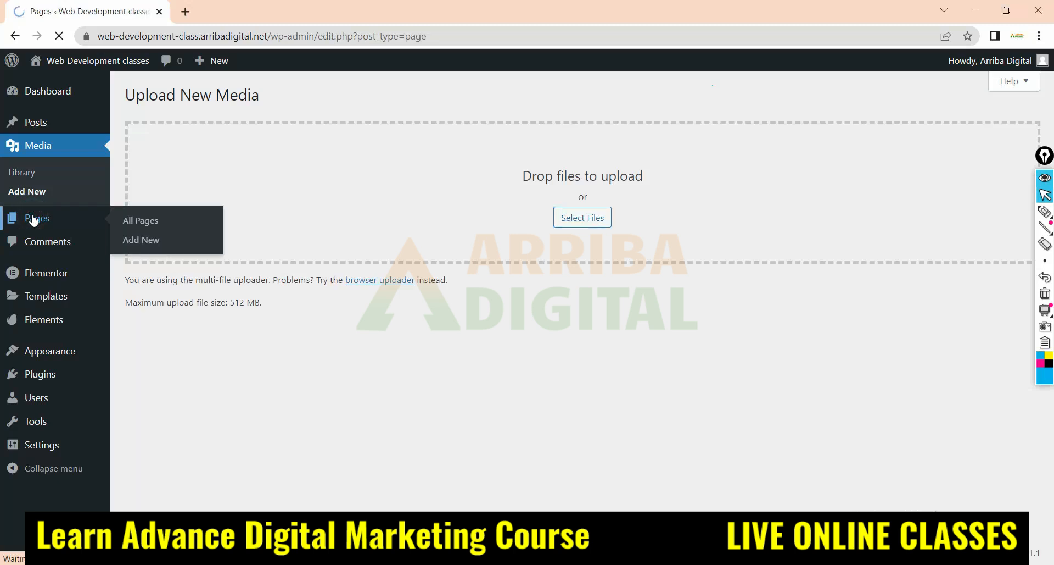
mouse_move(205, 214)
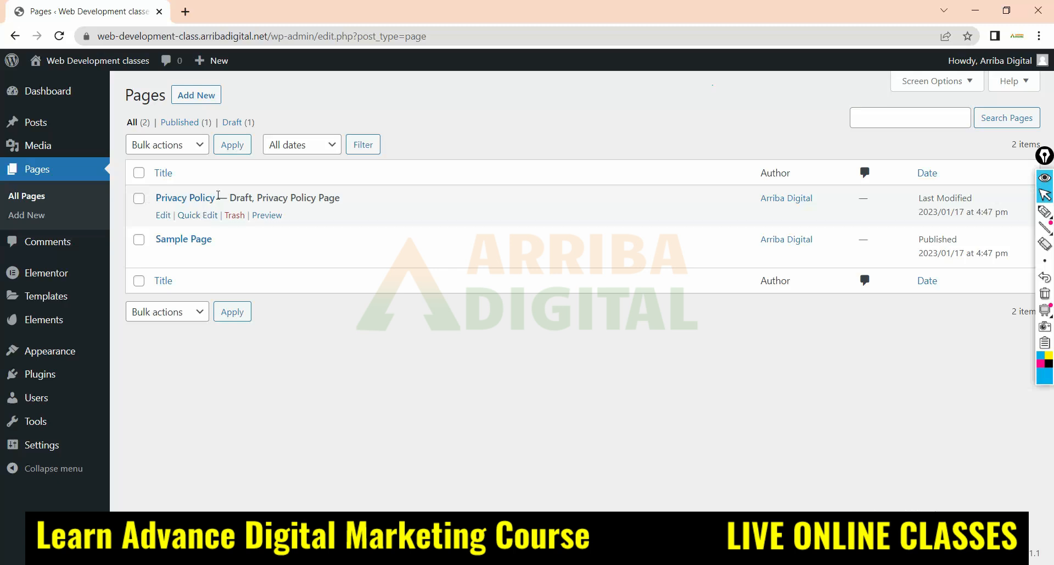
mouse_move(152, 246)
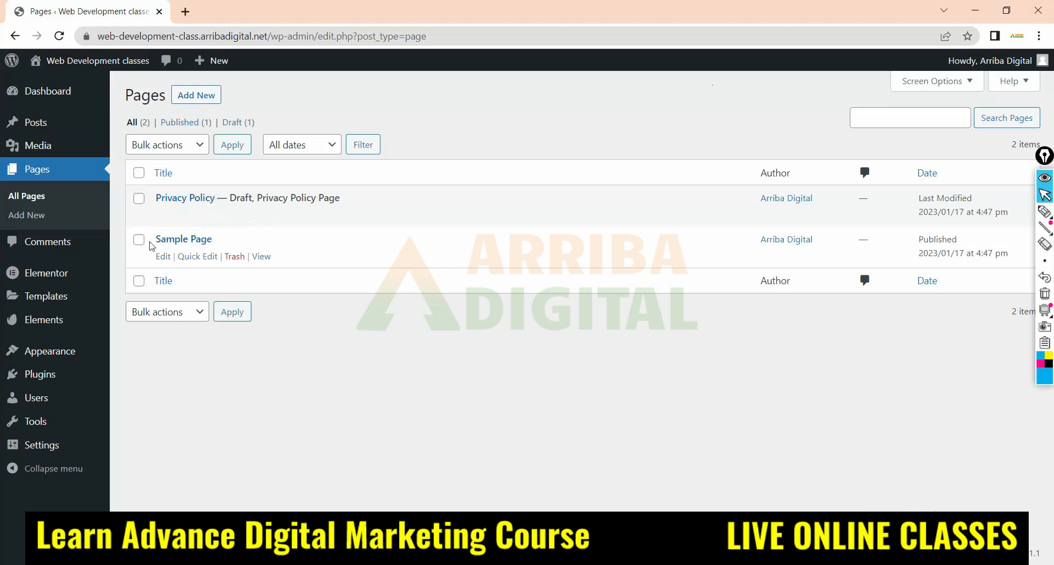
left_click(235, 257)
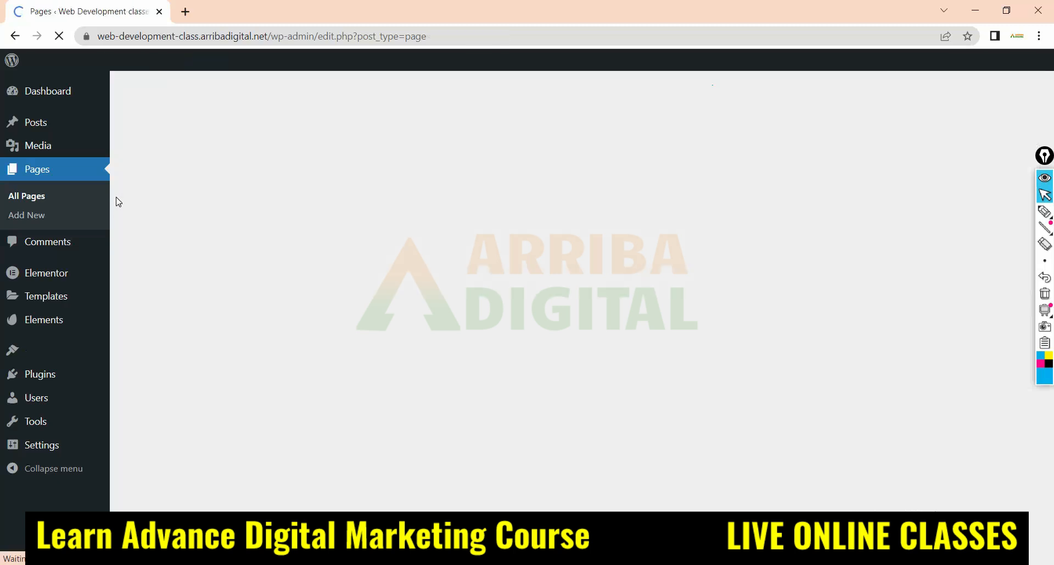
Permanently delete the trashed Sample Page and return to the list of all pages
left_click(213, 165)
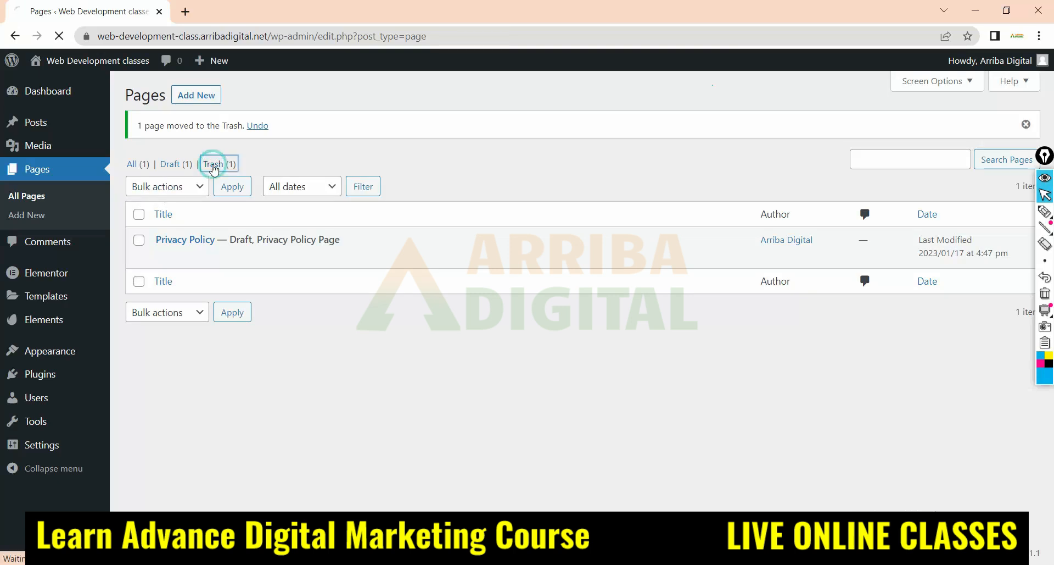
left_click(229, 216)
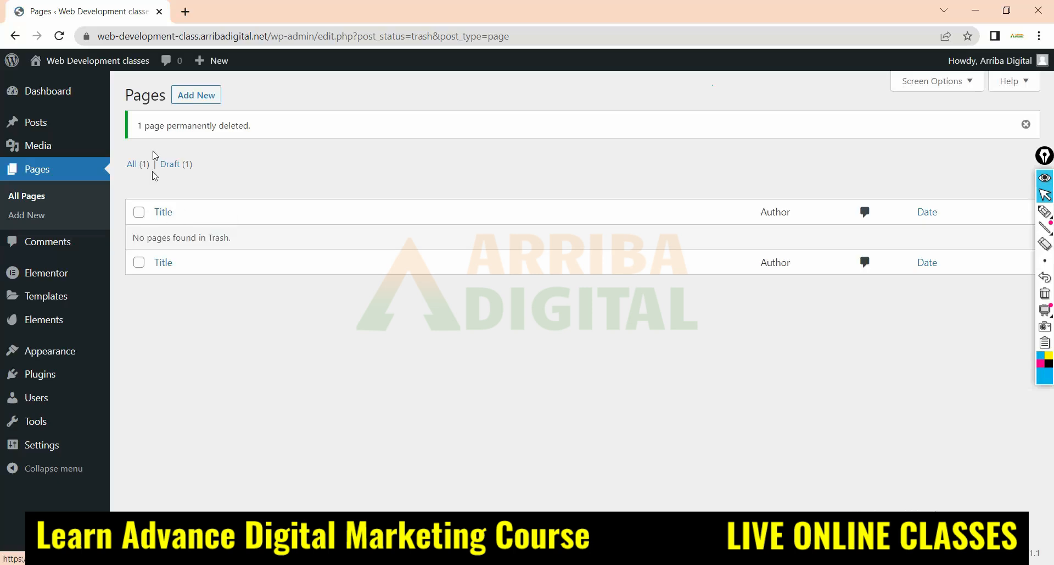
left_click(136, 165)
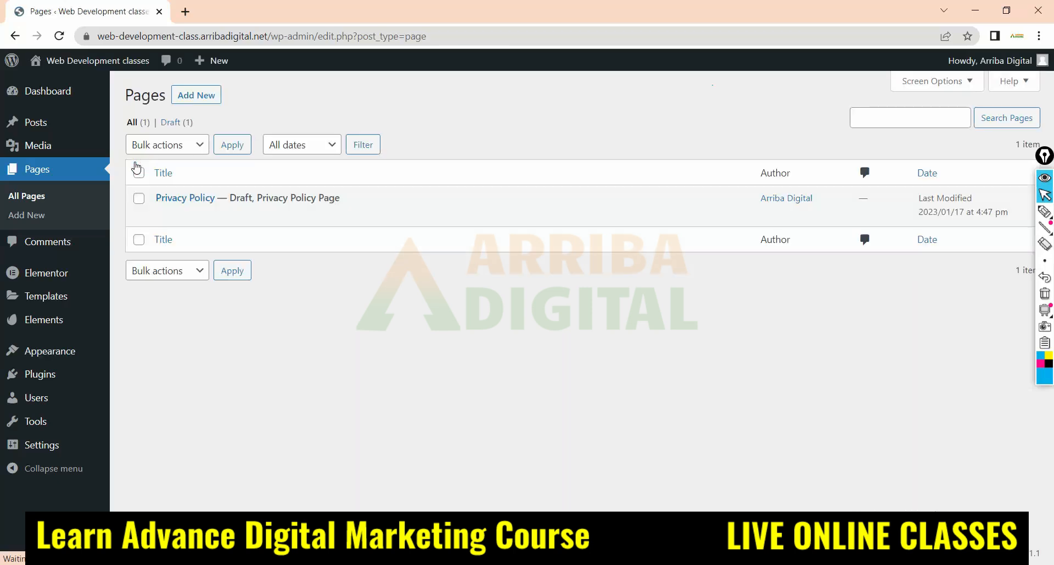
Sketch a website menu above the pages table with the pen: "Home" and two more page names, enclosed in an outline
mouse_move(186, 199)
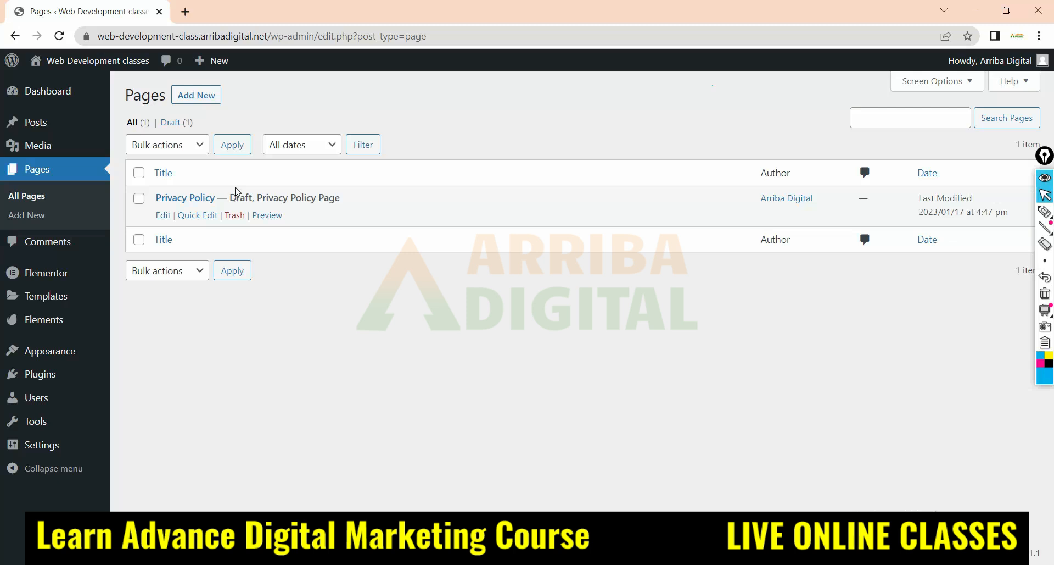
left_click(1046, 212)
left_click_drag(526, 104, 602, 124)
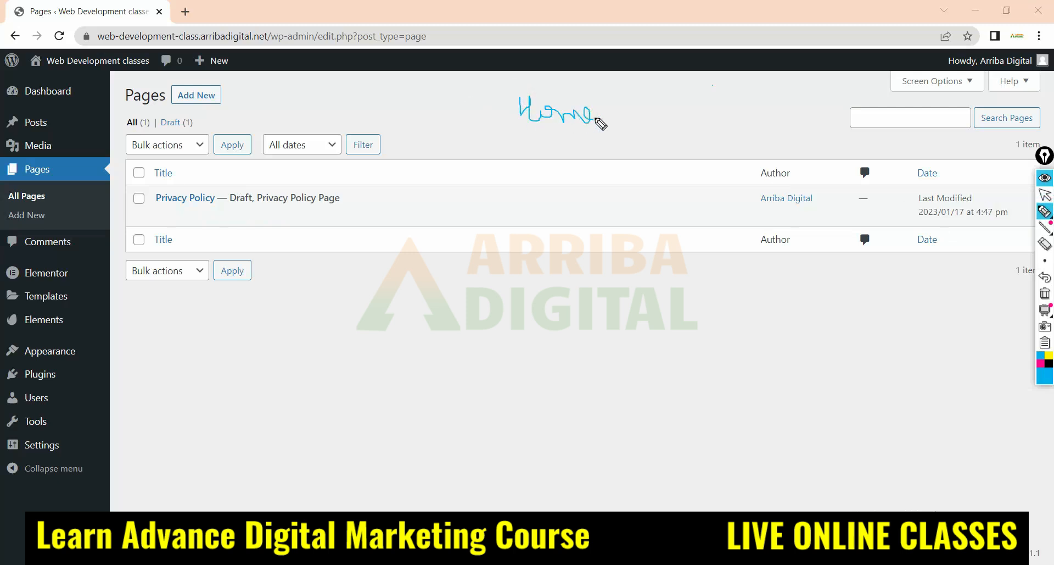
left_click_drag(532, 126, 602, 126)
mouse_move(659, 97)
left_mouse_down()
mouse_move(660, 113)
mouse_move(725, 113)
left_mouse_up()
left_click_drag(659, 127, 726, 127)
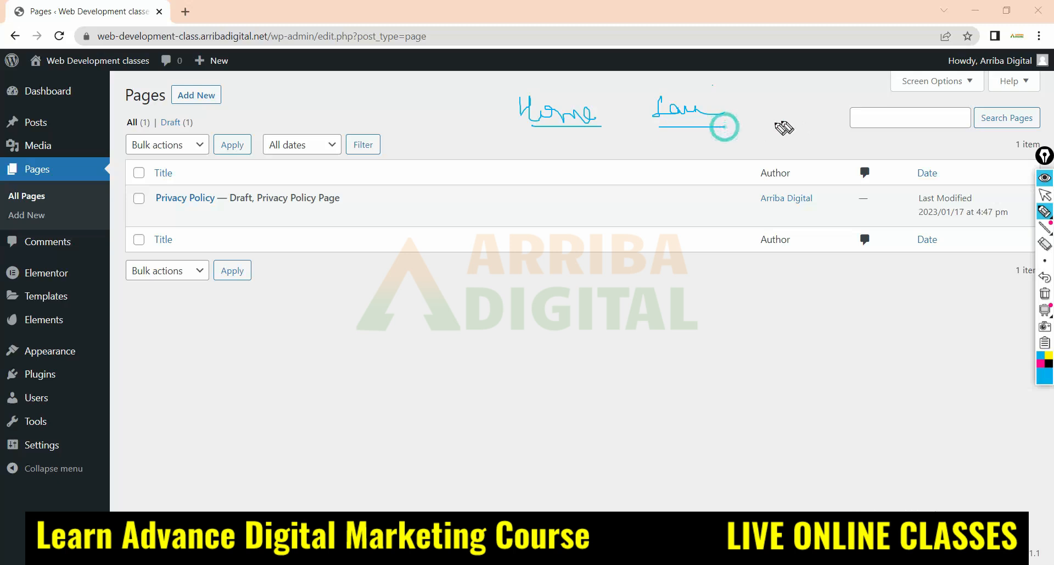
mouse_move(783, 97)
left_mouse_down()
mouse_move(819, 118)
mouse_move(814, 101)
mouse_move(846, 97)
mouse_move(843, 117)
left_mouse_up()
left_click_drag(853, 84, 855, 138)
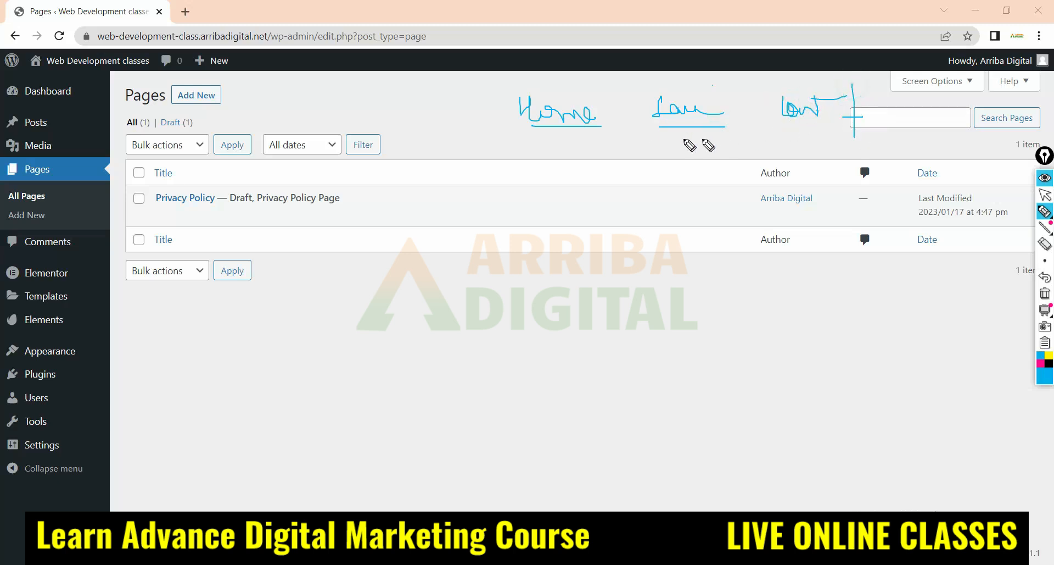
mouse_move(511, 127)
left_mouse_down()
mouse_move(725, 129)
mouse_move(938, 104)
mouse_move(776, 83)
mouse_move(497, 91)
mouse_move(491, 110)
left_mouse_up()
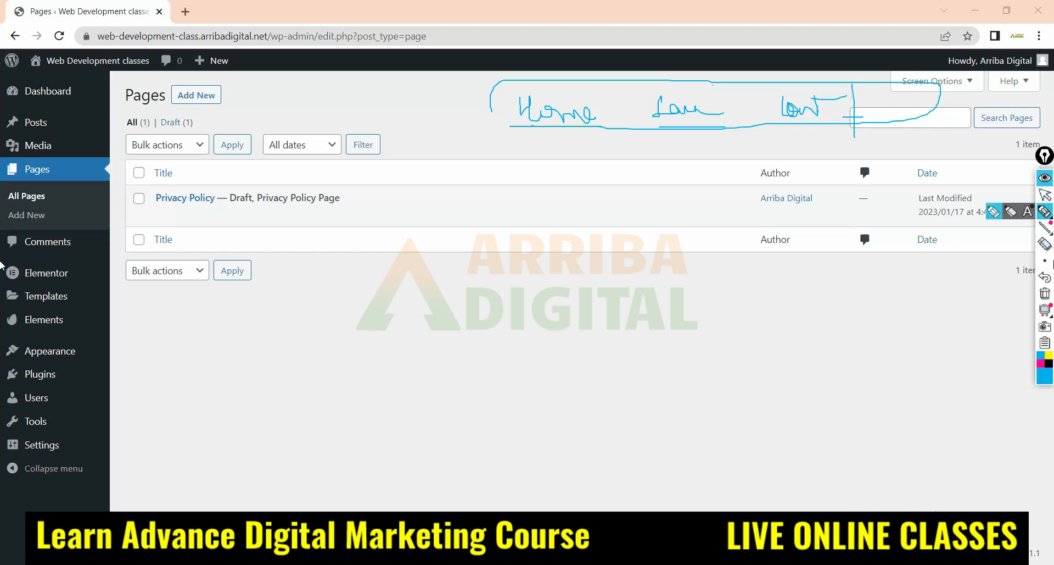
Erase the sketched website menu from the Pages screen and restore the normal cursor
left_click(1045, 243)
mouse_move(835, 105)
left_mouse_down()
mouse_move(685, 77)
mouse_move(684, 117)
left_mouse_up()
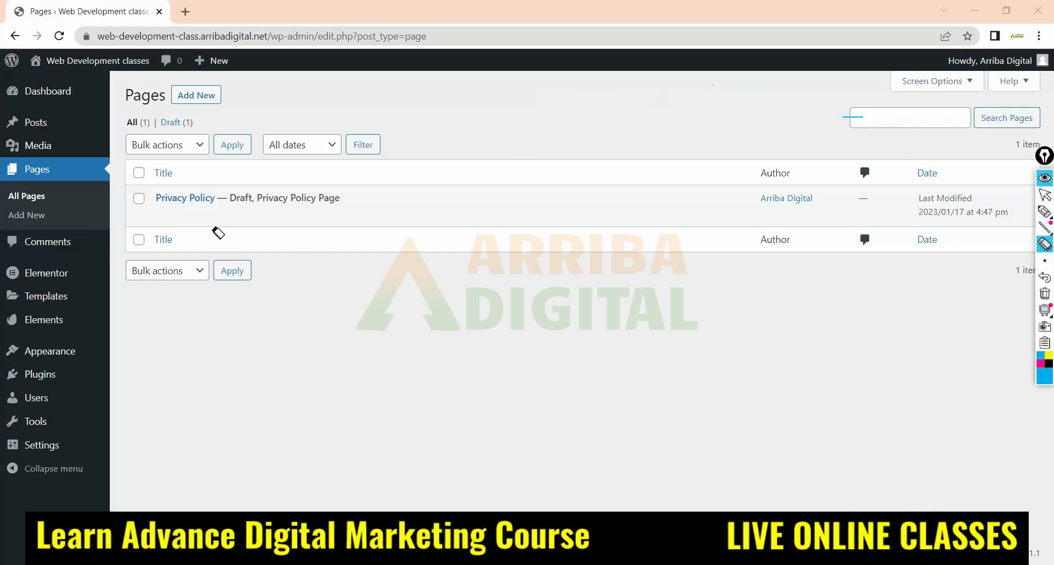
left_click(1045, 195)
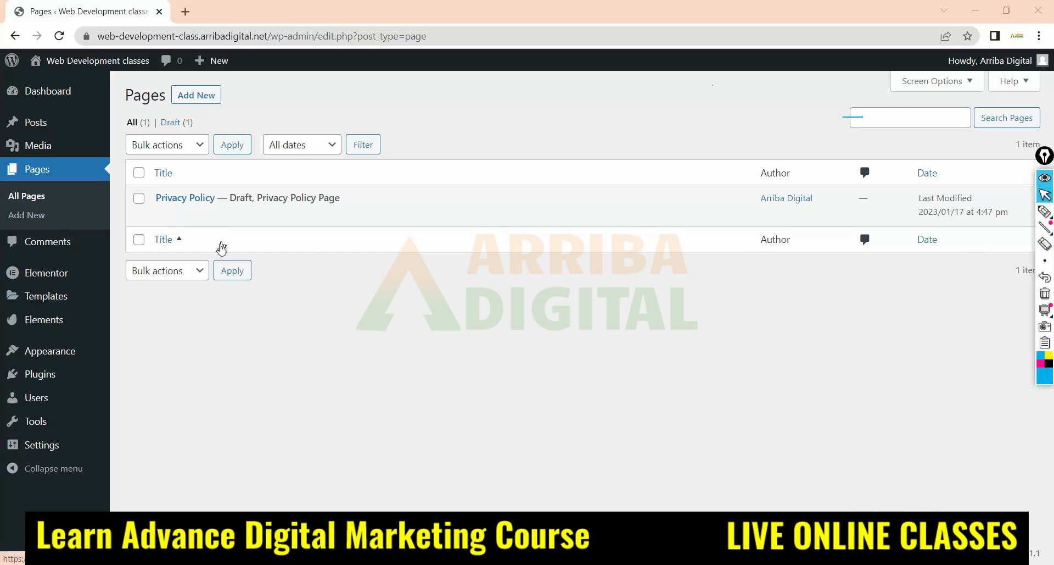
Open the new page editor, show its title field, and return to the Pages list without adding anything
left_click(30, 218)
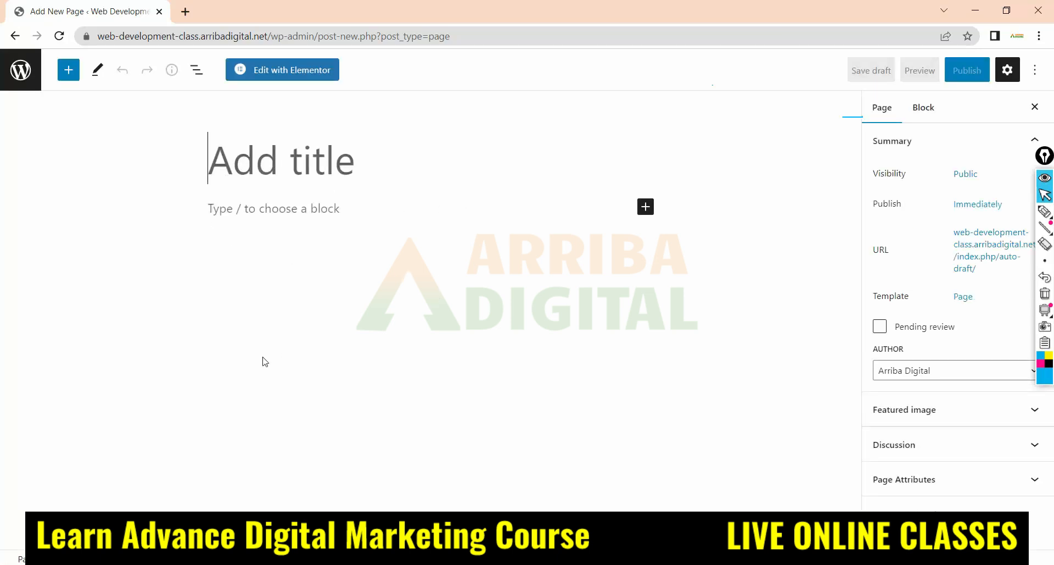
left_click(235, 158)
left_click(20, 69)
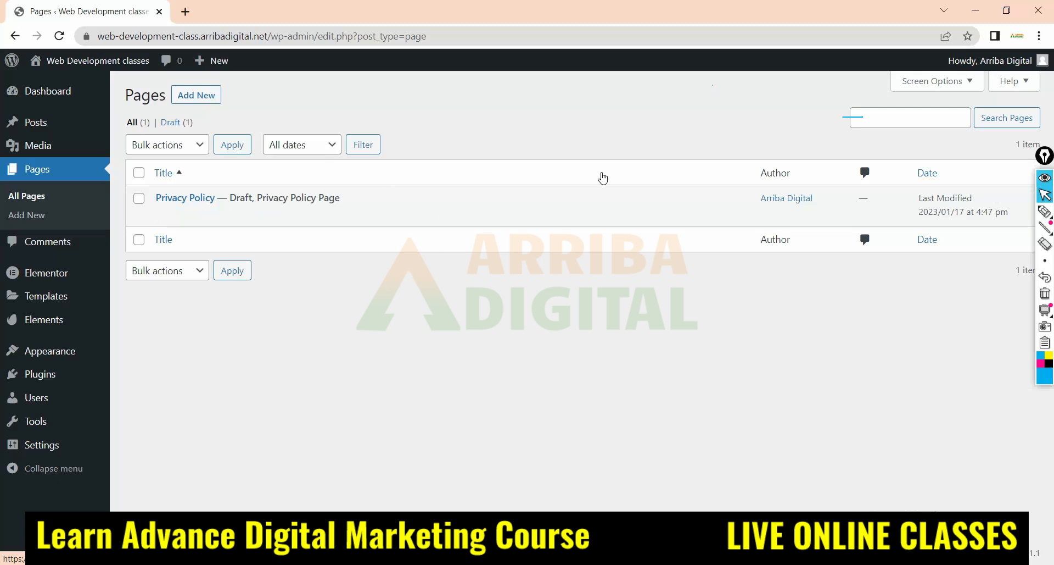
Open the Comments page, circle the empty comments row with the pen and handwrite an underlined "Post" below the table
left_click(25, 249)
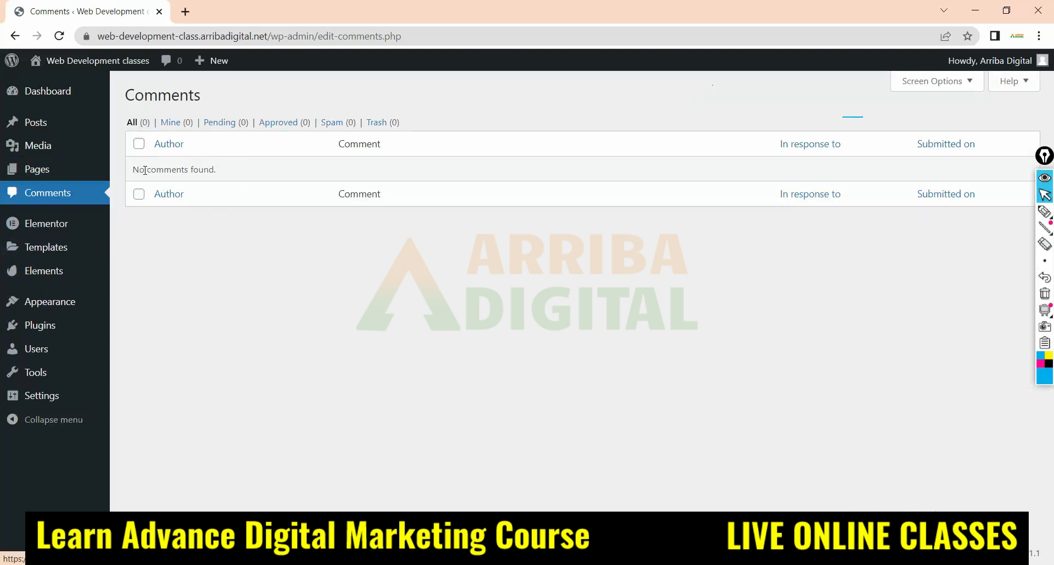
left_click(1045, 211)
mouse_move(121, 166)
left_mouse_down()
mouse_move(1000, 164)
mouse_move(845, 186)
mouse_move(138, 187)
left_mouse_up()
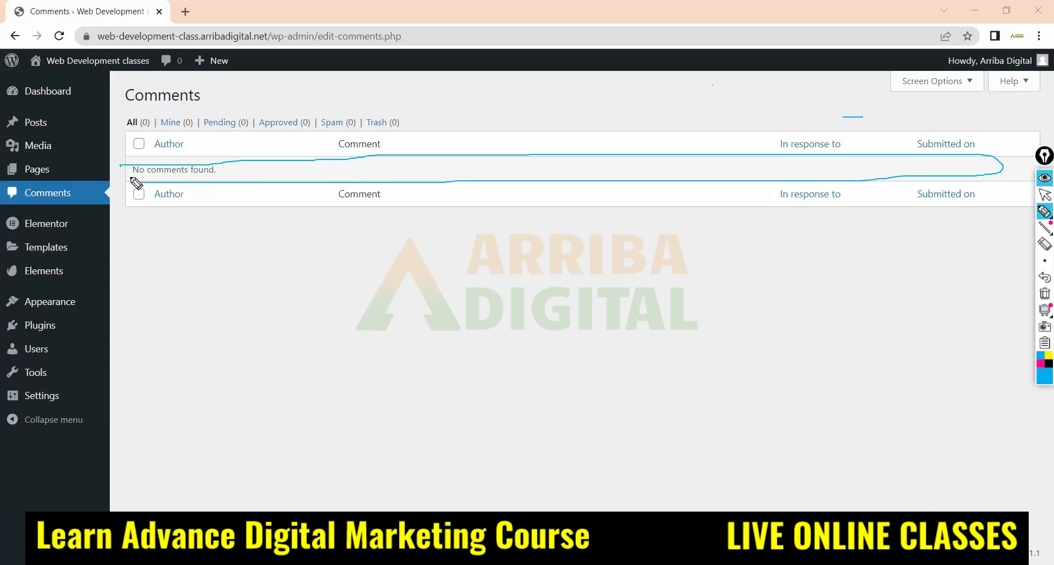
left_click_drag(317, 234, 295, 304)
mouse_move(321, 271)
left_mouse_down()
mouse_move(362, 262)
mouse_move(388, 282)
mouse_move(400, 243)
left_mouse_up()
left_click_drag(265, 316, 424, 275)
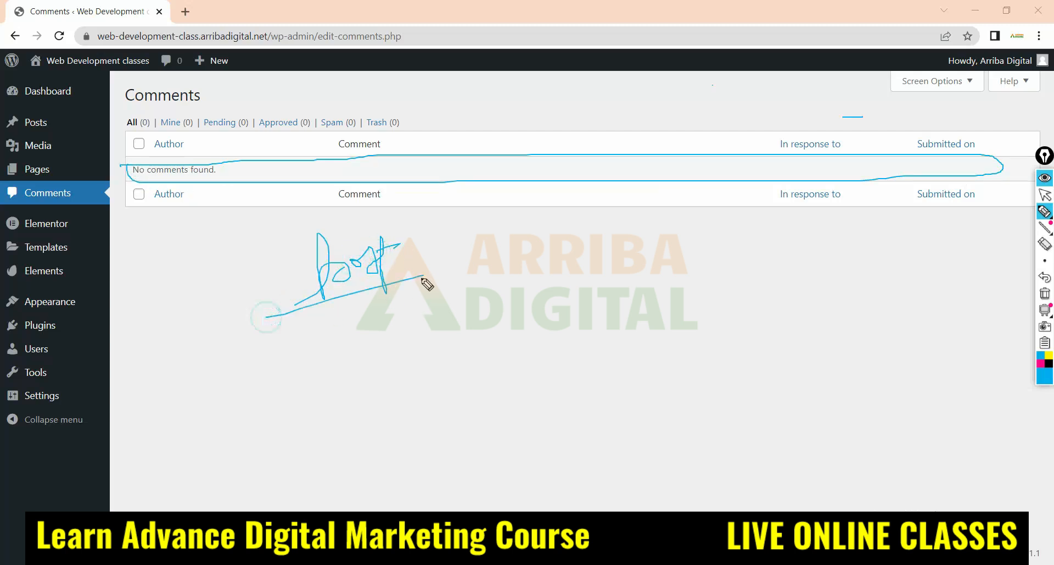
left_click_drag(549, 174, 550, 237)
Erase the circle around the comments row and the handwritten "Post"
left_click(1045, 243)
left_click(529, 162)
mouse_move(561, 192)
left_mouse_down()
mouse_move(336, 242)
mouse_move(394, 303)
left_mouse_up()
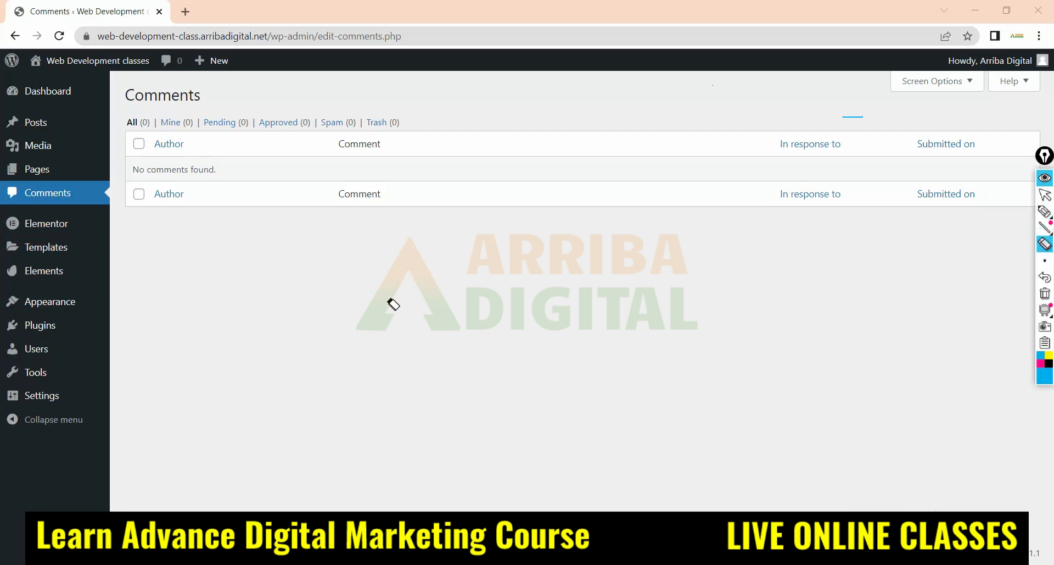
Handwrite an underlined word below the comments table, with an arrow to the numbers 10 and 20, and underline them
left_click(1045, 211)
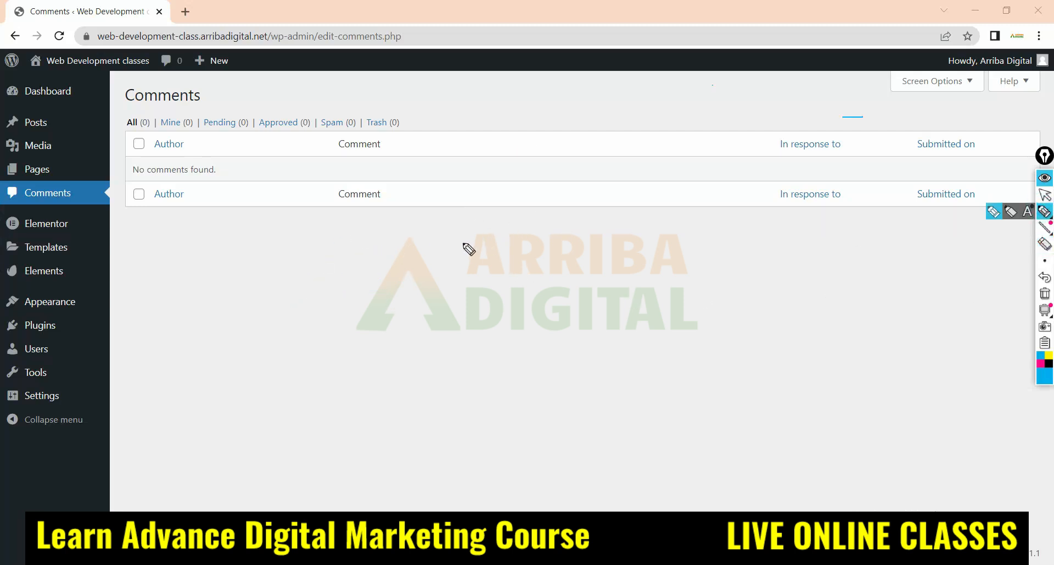
left_click_drag(432, 245, 532, 259)
left_click_drag(426, 283, 610, 250)
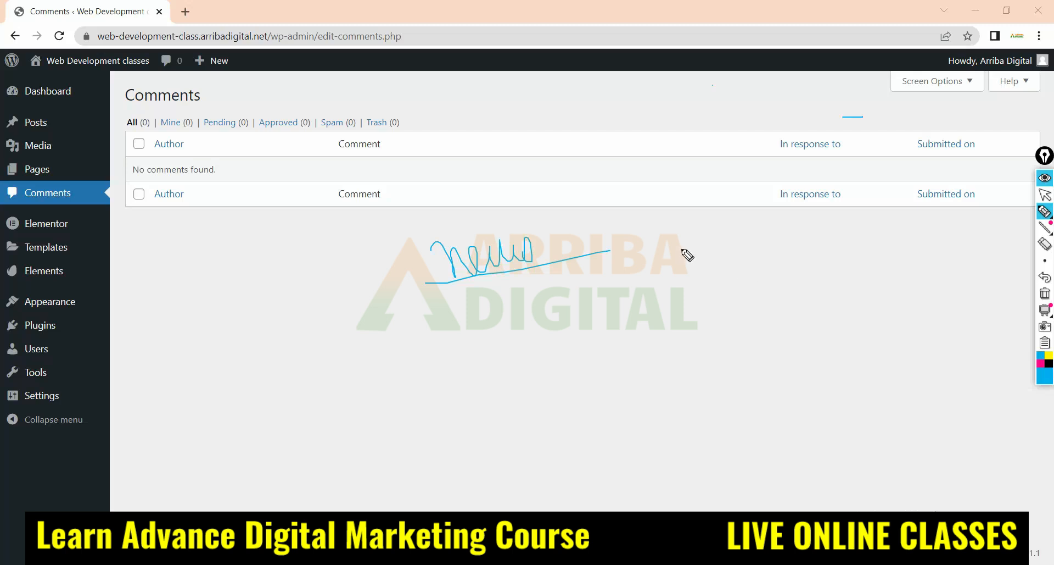
mouse_move(622, 236)
left_mouse_down()
mouse_move(670, 228)
mouse_move(693, 242)
mouse_move(709, 216)
left_mouse_up()
mouse_move(737, 189)
left_mouse_down()
mouse_move(734, 254)
mouse_move(790, 230)
left_mouse_up()
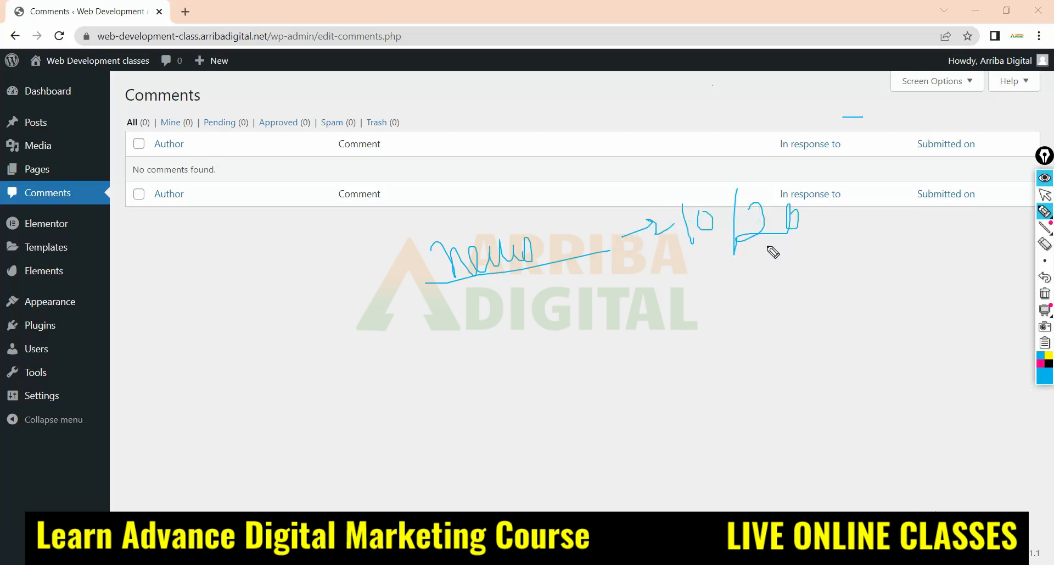
left_click_drag(658, 260, 850, 241)
Add a handwritten 30 with crossed-out marks, a circled number beneath it, and a line and curved arrow beside them
mouse_move(558, 294)
left_mouse_down()
mouse_move(592, 332)
mouse_move(619, 305)
mouse_move(686, 314)
left_mouse_up()
left_click_drag(677, 284, 652, 335)
left_click_drag(708, 275, 731, 277)
left_click_drag(708, 323, 744, 273)
left_click_drag(746, 272, 754, 297)
left_click_drag(666, 353, 657, 385)
left_click_drag(650, 386, 694, 379)
left_click_drag(704, 359, 708, 379)
mouse_move(713, 314)
left_mouse_down()
mouse_move(604, 384)
mouse_move(714, 314)
left_mouse_up()
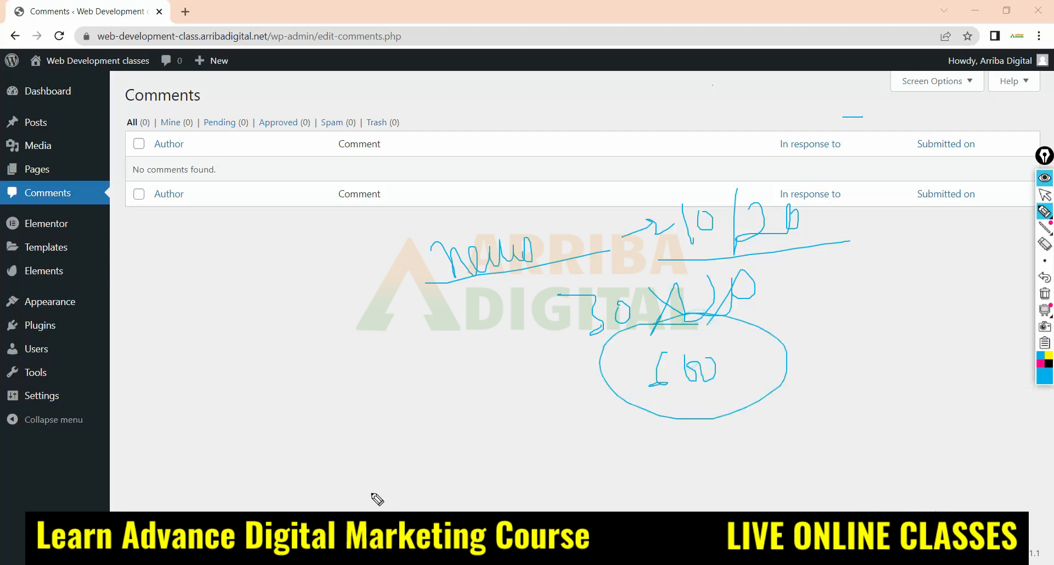
left_click_drag(726, 364, 868, 335)
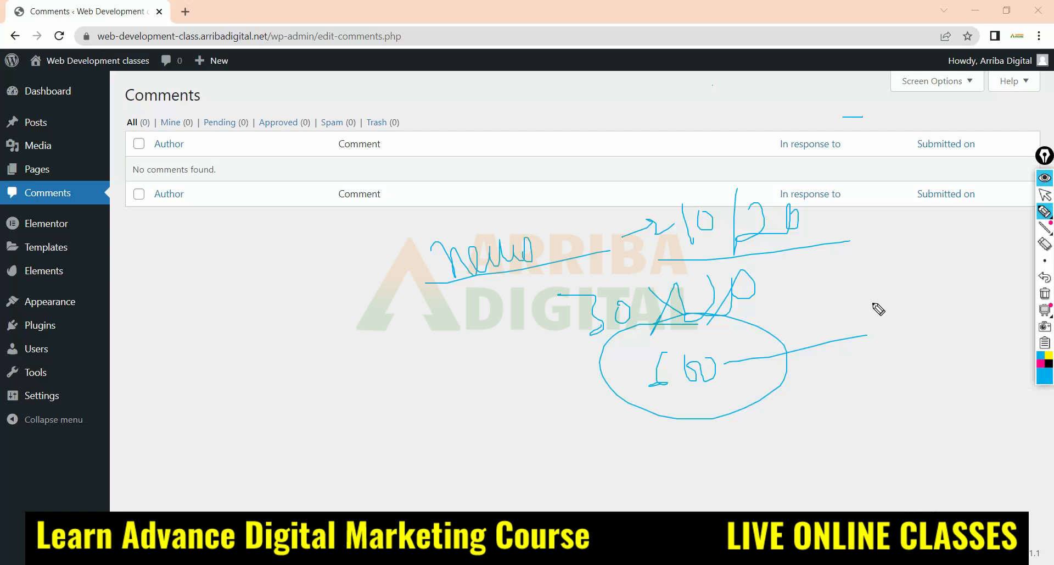
mouse_move(934, 252)
left_mouse_down()
mouse_move(895, 246)
mouse_move(867, 298)
mouse_move(884, 293)
mouse_move(872, 299)
left_mouse_up()
left_click_drag(878, 279, 871, 299)
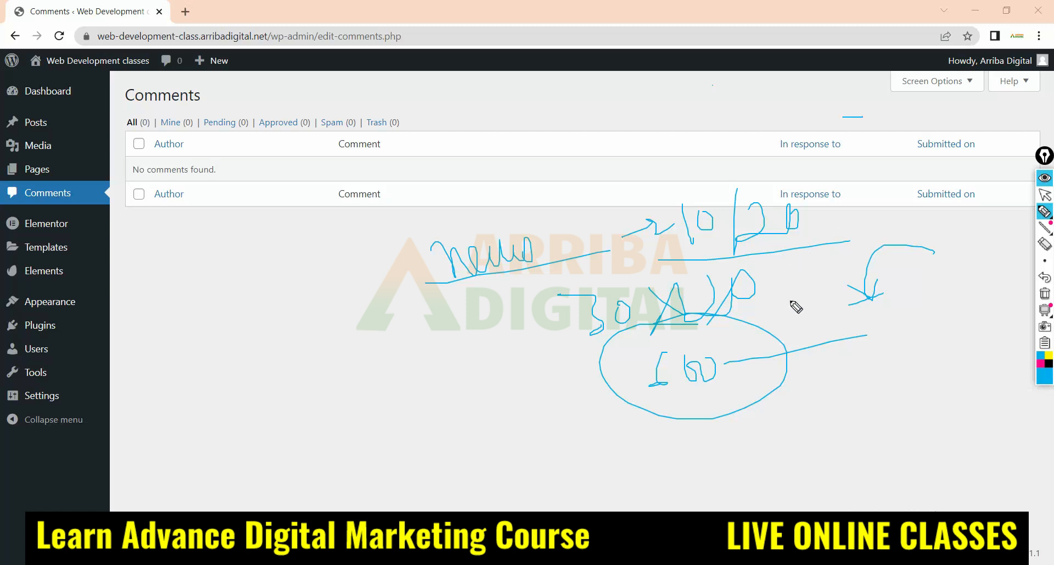
Erase the handwritten numbers and write a new underlined word with a trailing line below the comments table
left_click(1044, 245)
mouse_move(885, 286)
left_mouse_down()
mouse_move(850, 274)
mouse_move(944, 274)
mouse_move(732, 301)
mouse_move(459, 271)
mouse_move(825, 339)
left_mouse_up()
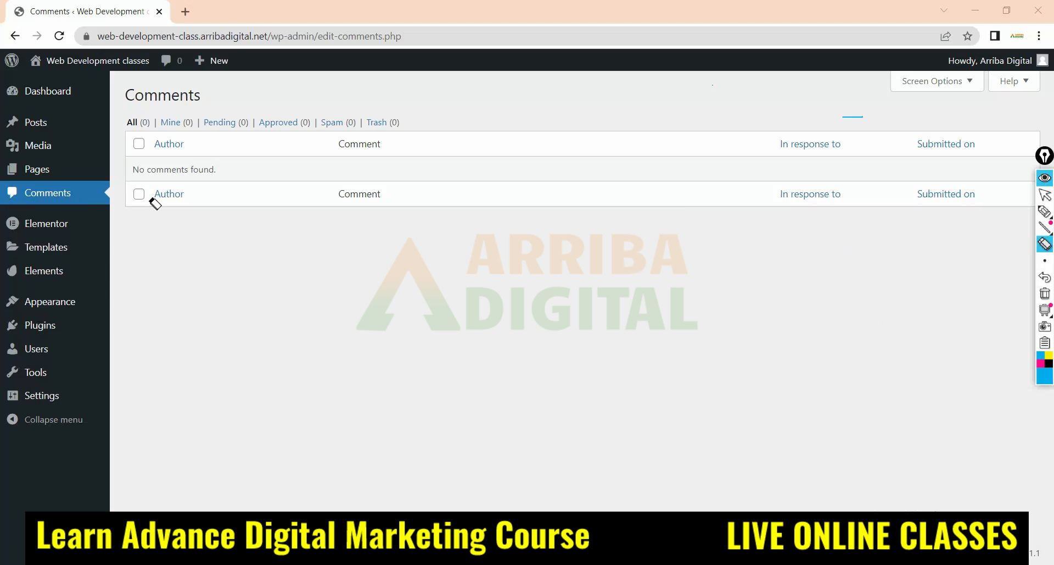
left_click(1044, 211)
mouse_move(572, 227)
left_mouse_down()
mouse_move(590, 286)
mouse_move(603, 272)
mouse_move(626, 283)
left_mouse_up()
left_click_drag(519, 320, 756, 267)
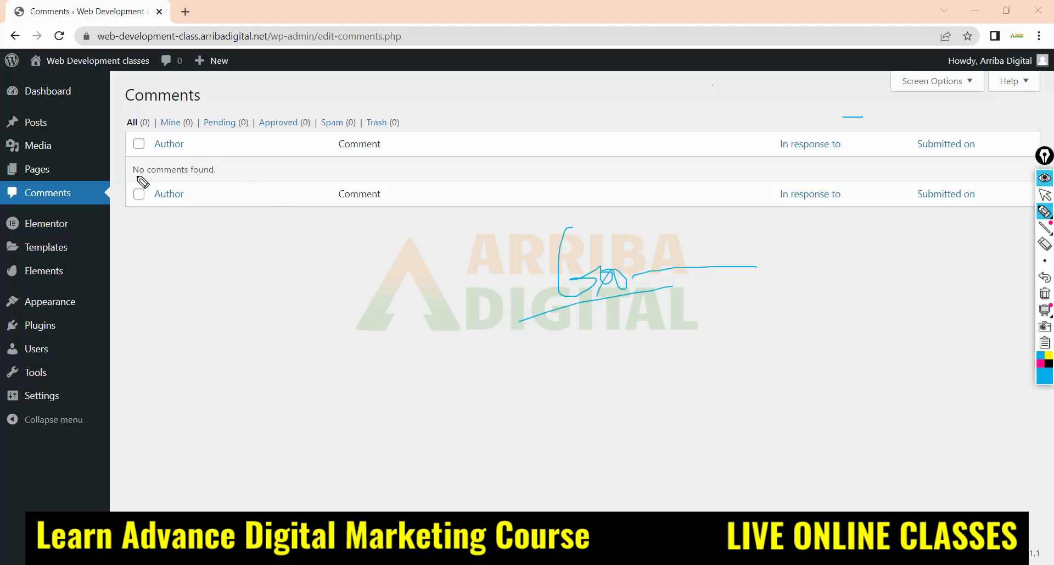
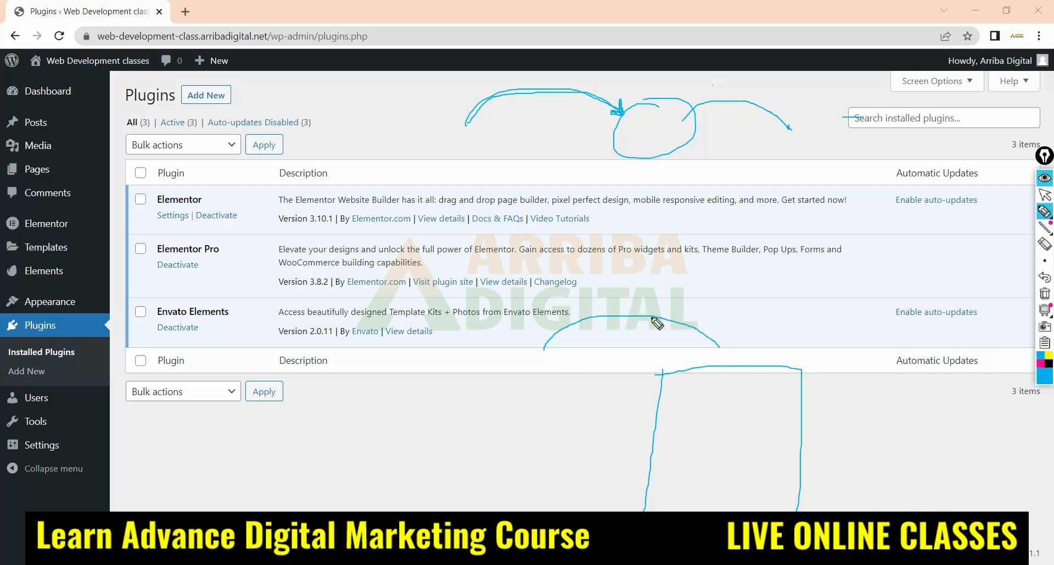
Sketch a form inside the hand-drawn rectangle with four labelled fields and a button, and finish the curved arrow pointing to it
mouse_move(656, 315)
left_mouse_down()
mouse_move(724, 347)
mouse_move(730, 384)
mouse_move(671, 386)
mouse_move(698, 388)
mouse_move(671, 408)
mouse_move(819, 406)
left_mouse_up()
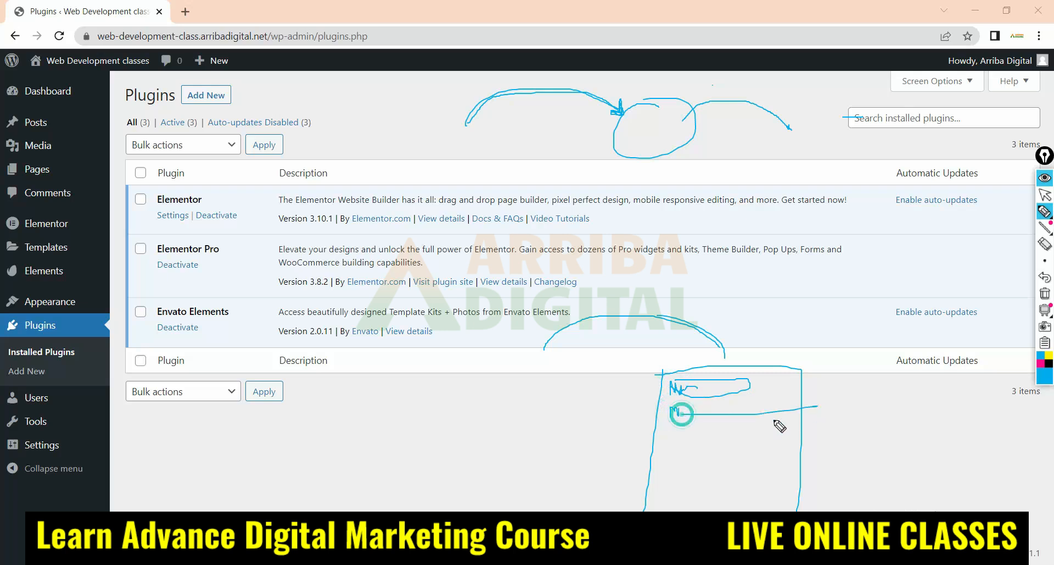
left_click_drag(672, 434, 805, 441)
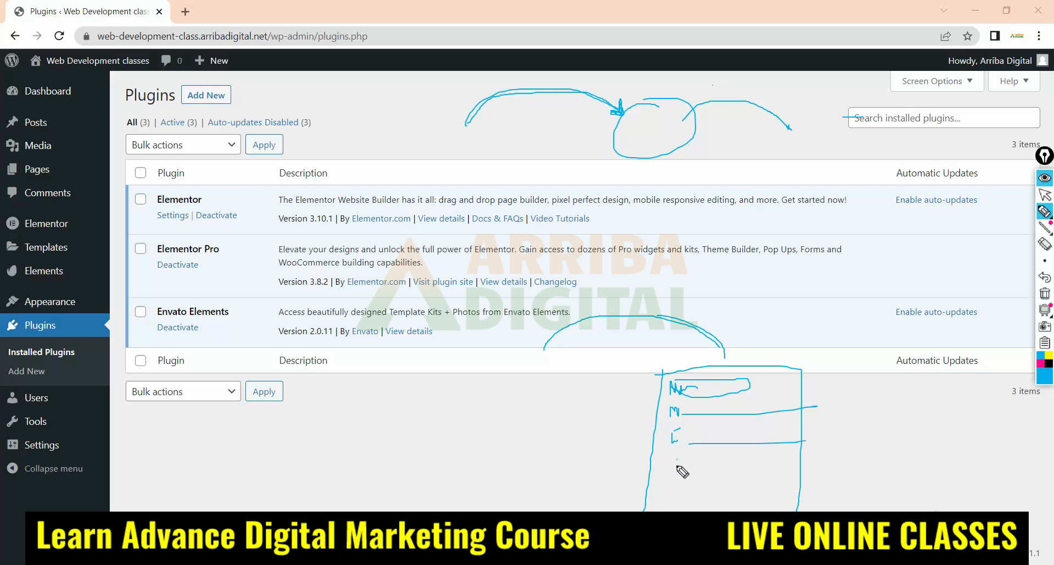
mouse_move(677, 465)
left_mouse_down()
mouse_move(783, 460)
mouse_move(700, 455)
left_mouse_up()
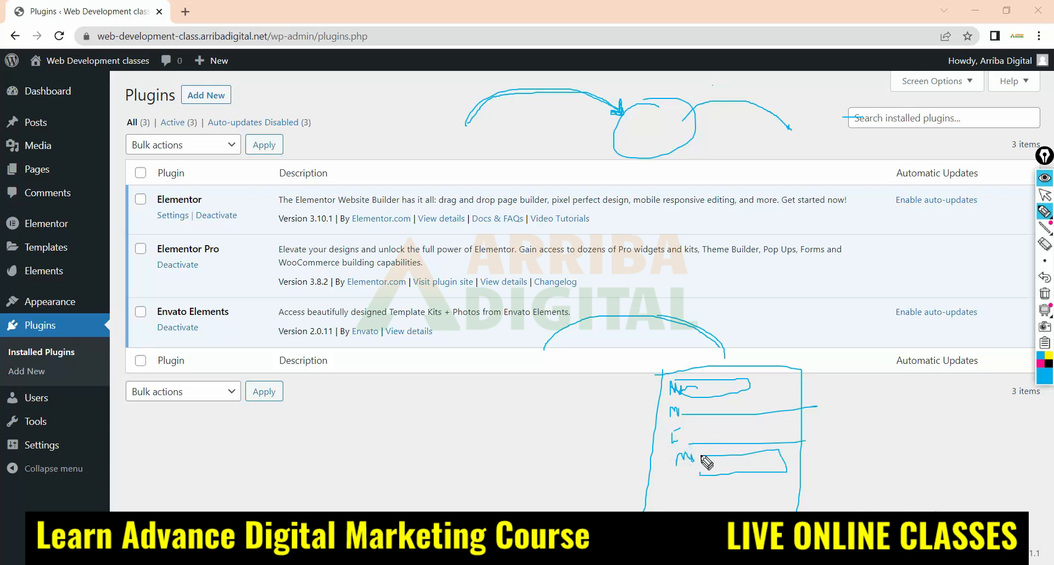
mouse_move(736, 492)
left_mouse_down()
mouse_move(764, 509)
mouse_move(745, 491)
mouse_move(720, 501)
mouse_move(737, 503)
left_mouse_up()
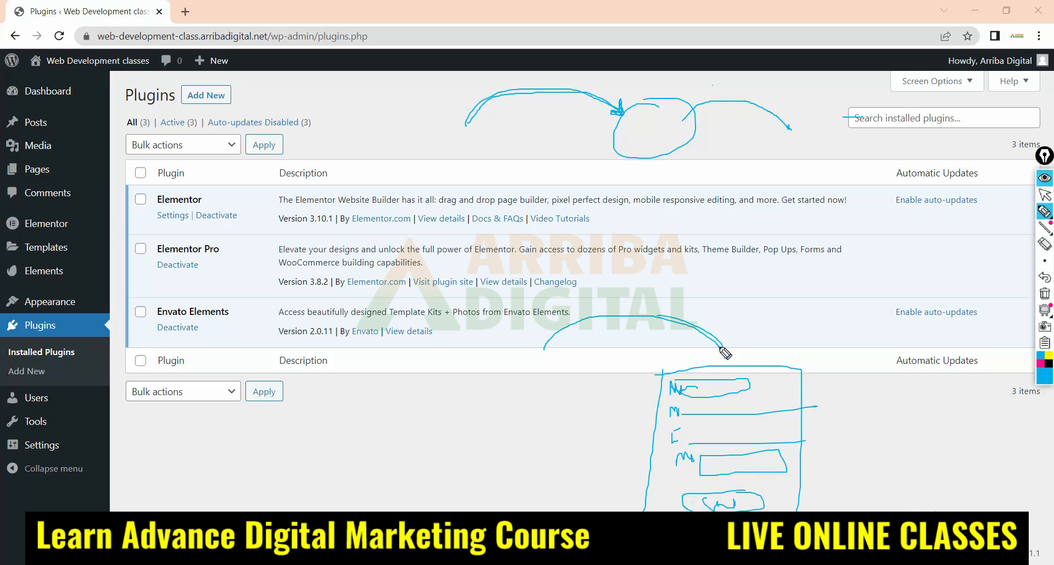
mouse_move(720, 352)
left_mouse_down()
mouse_move(725, 364)
mouse_move(733, 352)
left_mouse_up()
left_click_drag(666, 370, 651, 508)
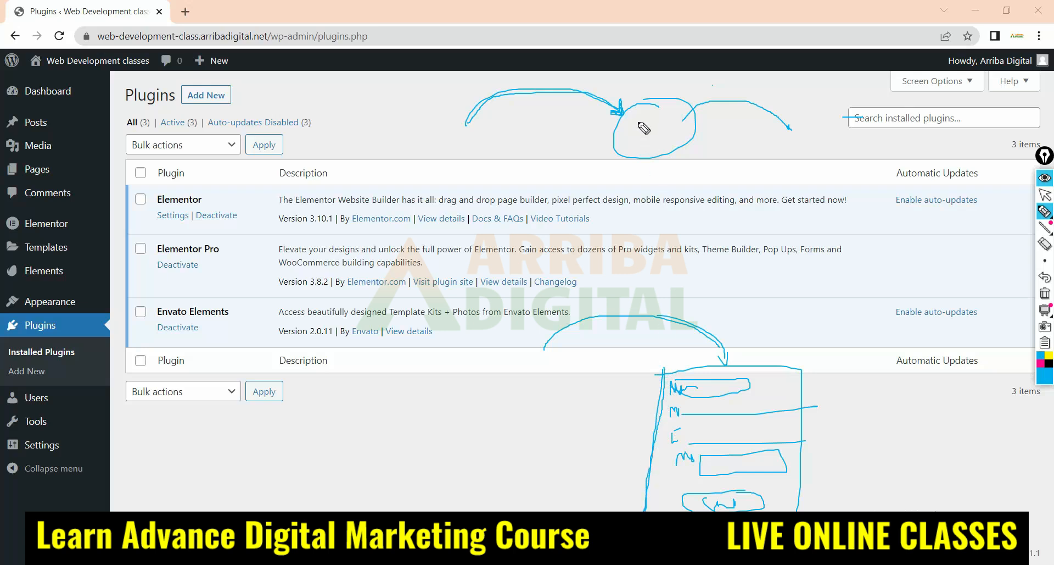
Handwrite an underlined "Plugin" in the circle above the plugins table, and retrace the form's outline and the arrows around the circle
mouse_move(632, 117)
left_mouse_down()
mouse_move(631, 151)
mouse_move(631, 122)
mouse_move(659, 141)
mouse_move(687, 141)
mouse_move(685, 122)
mouse_move(701, 141)
mouse_move(736, 144)
left_mouse_up()
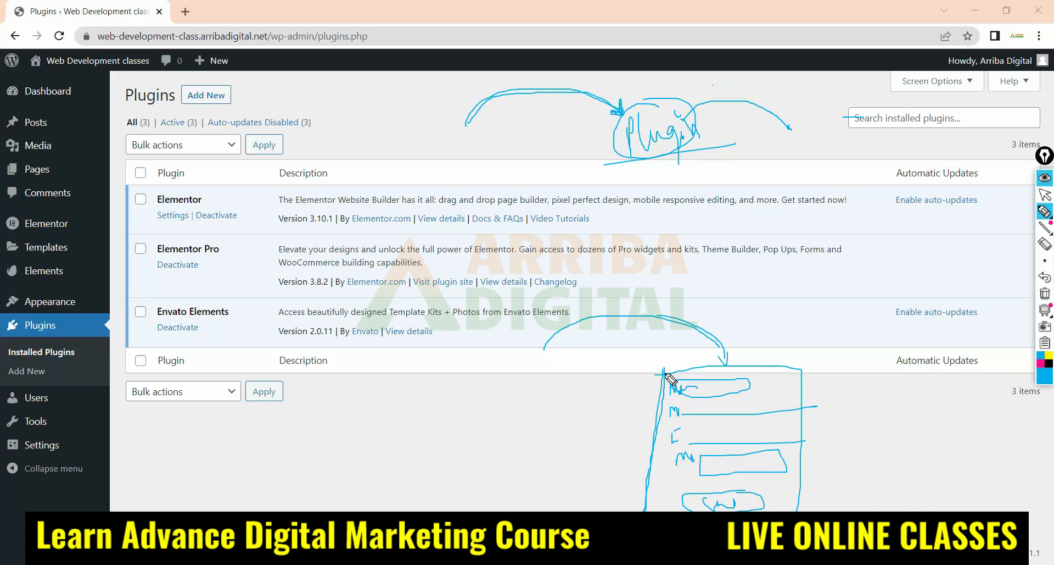
mouse_move(655, 372)
left_mouse_down()
mouse_move(769, 366)
mouse_move(798, 401)
mouse_move(797, 510)
left_mouse_up()
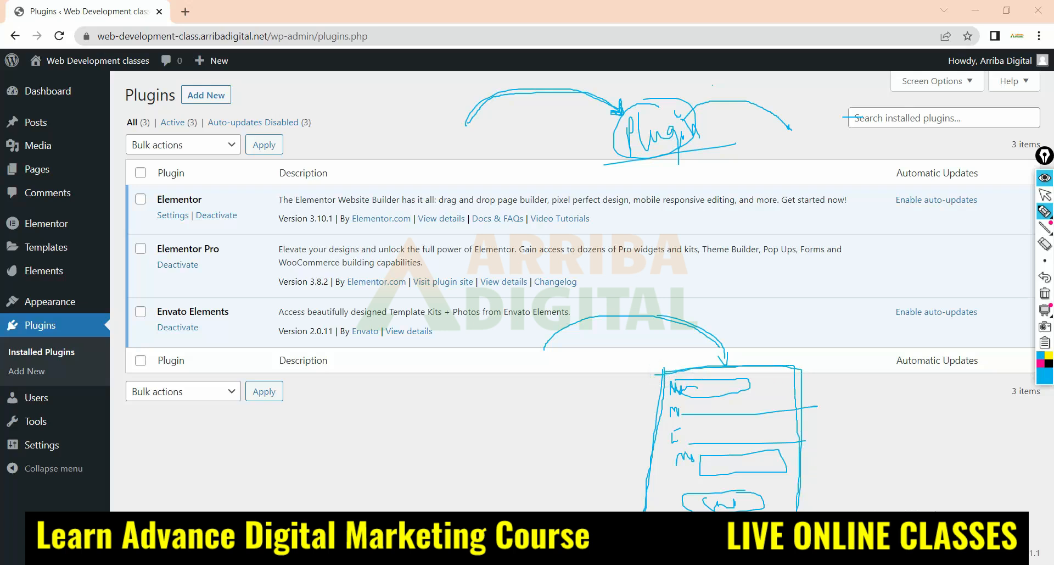
mouse_move(621, 510)
left_mouse_down()
mouse_move(667, 344)
mouse_move(750, 367)
mouse_move(803, 367)
left_mouse_up()
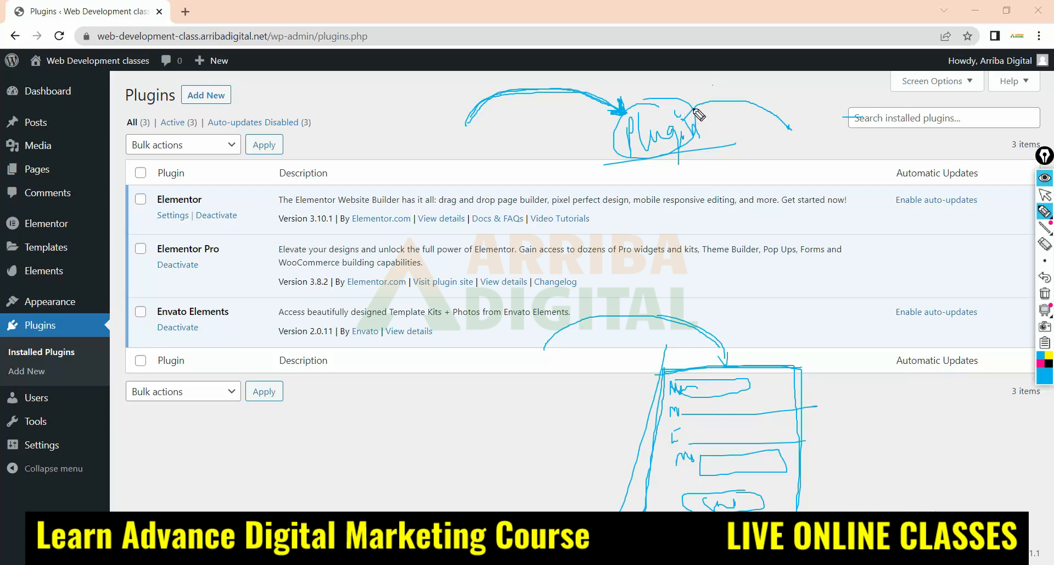
mouse_move(698, 115)
left_mouse_down()
mouse_move(763, 108)
mouse_move(789, 130)
mouse_move(790, 110)
mouse_move(791, 128)
left_mouse_up()
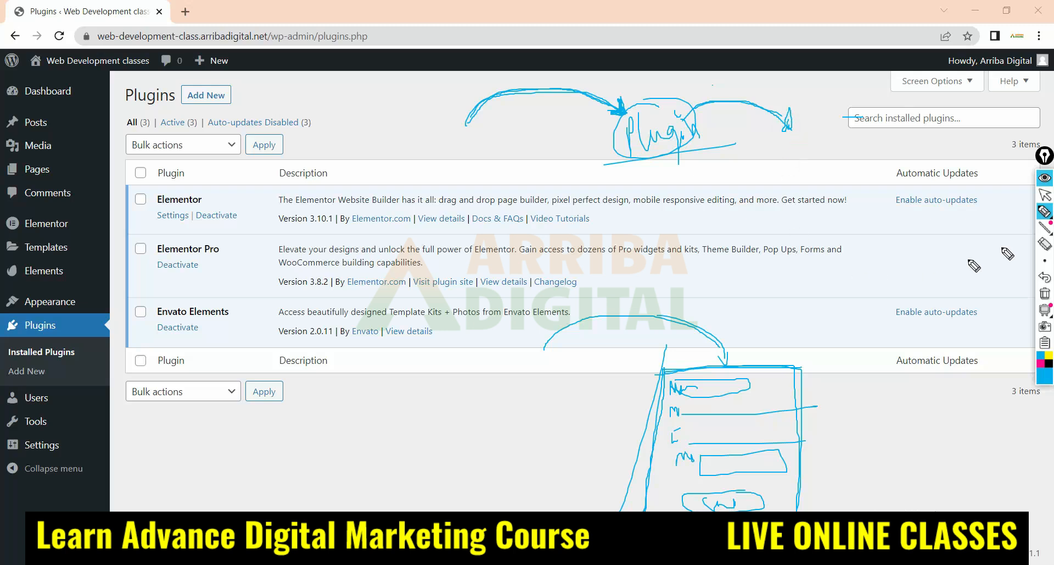
Erase all drawings from the screen and open the installed plugins list
left_click(1045, 294)
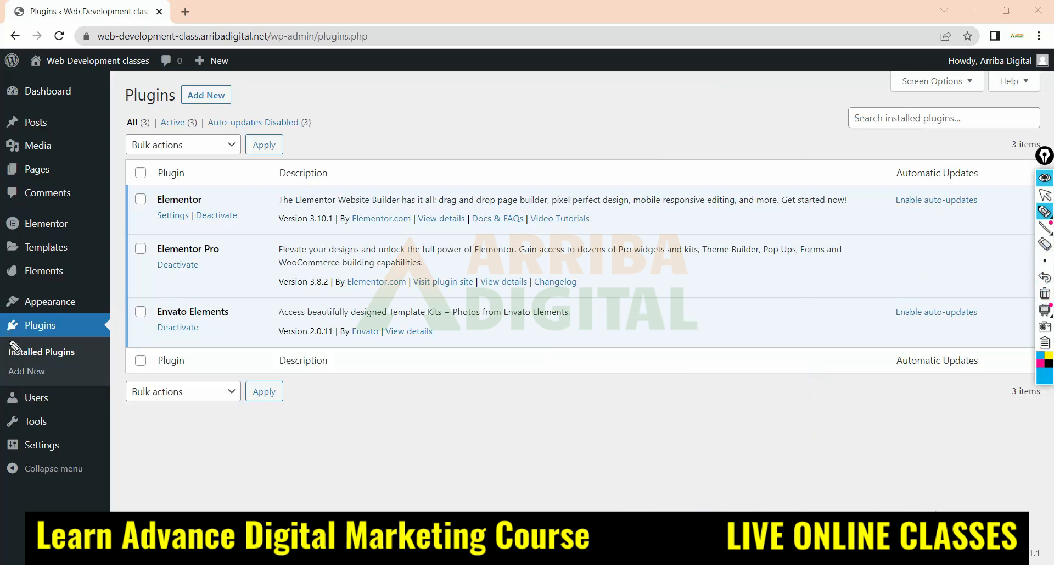
left_click(1045, 194)
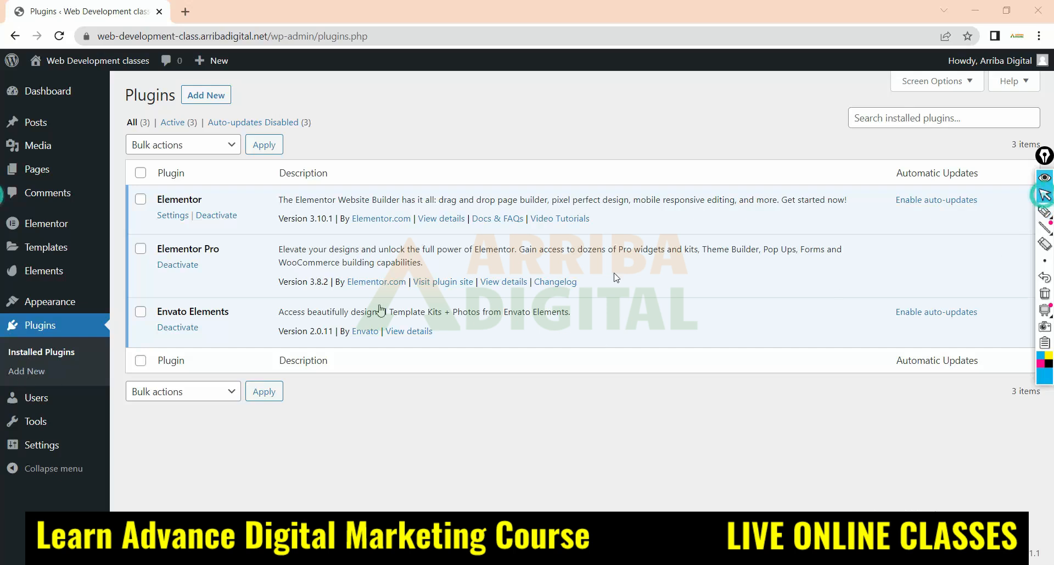
left_click(37, 353)
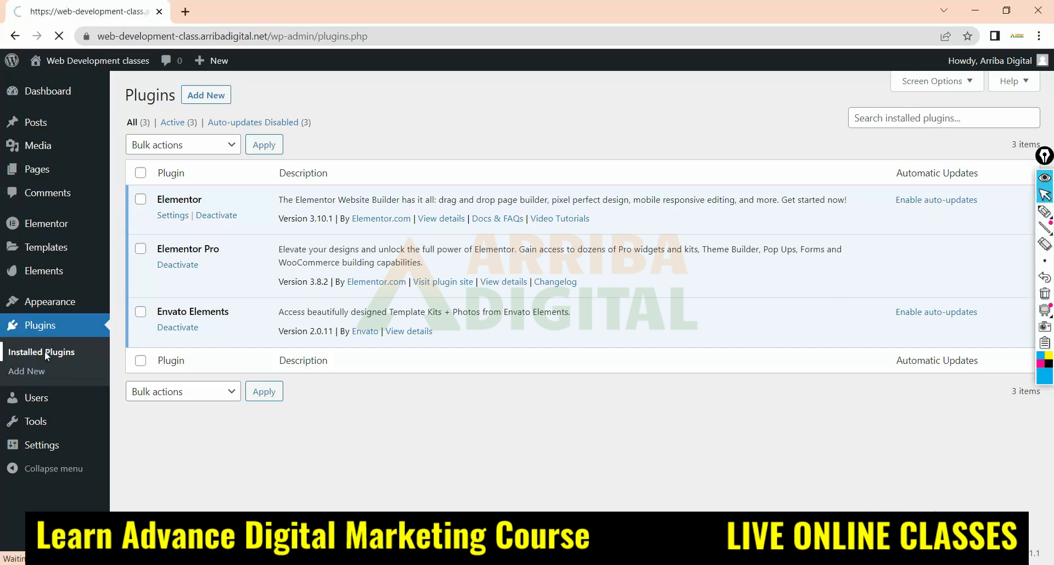
Circle Installed Plugins, draw an arrow from it to the table, and add tick marks at Elementor, Elementor Pro and Envato Elements
left_click(1045, 211)
mouse_move(85, 342)
left_mouse_down()
mouse_move(8, 363)
mouse_move(88, 355)
mouse_move(176, 242)
mouse_move(351, 195)
mouse_move(337, 183)
mouse_move(317, 214)
left_mouse_up()
left_click_drag(171, 216, 293, 170)
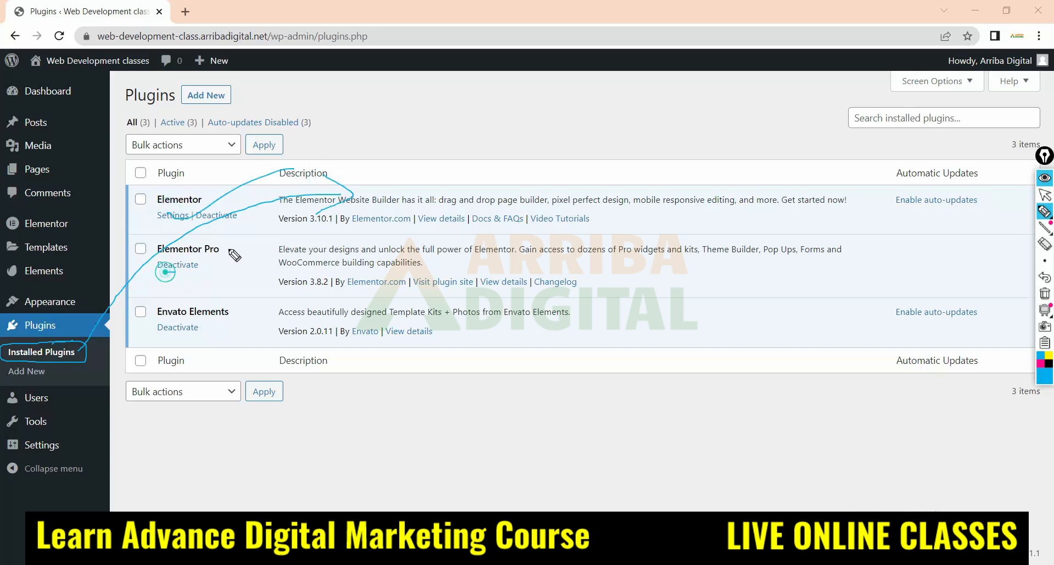
left_click_drag(164, 271, 253, 240)
left_click_drag(212, 329, 258, 303)
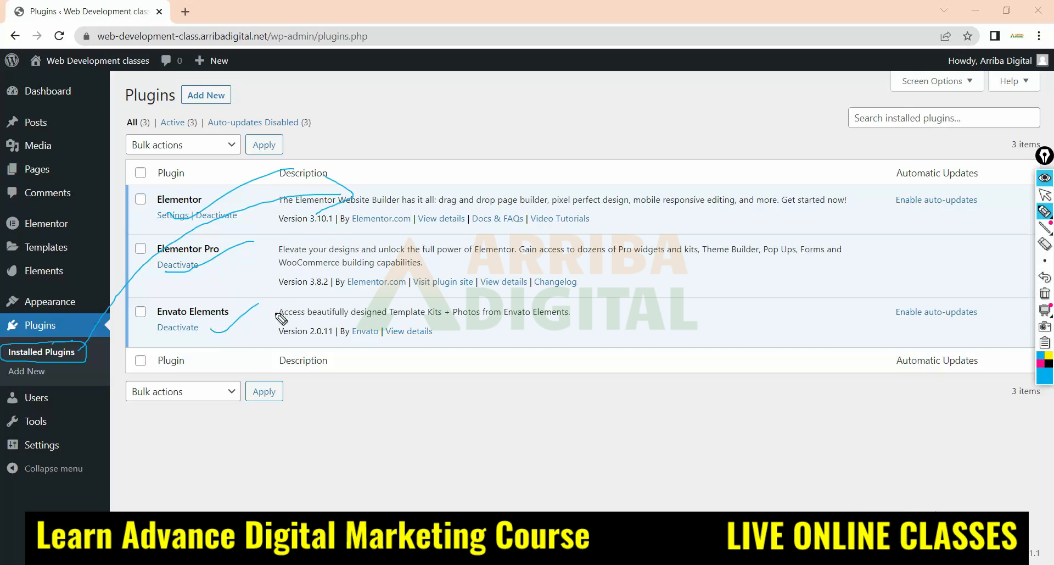
Erase the marks on the plugins list and circle the Add New entry under Plugins
left_click(1046, 294)
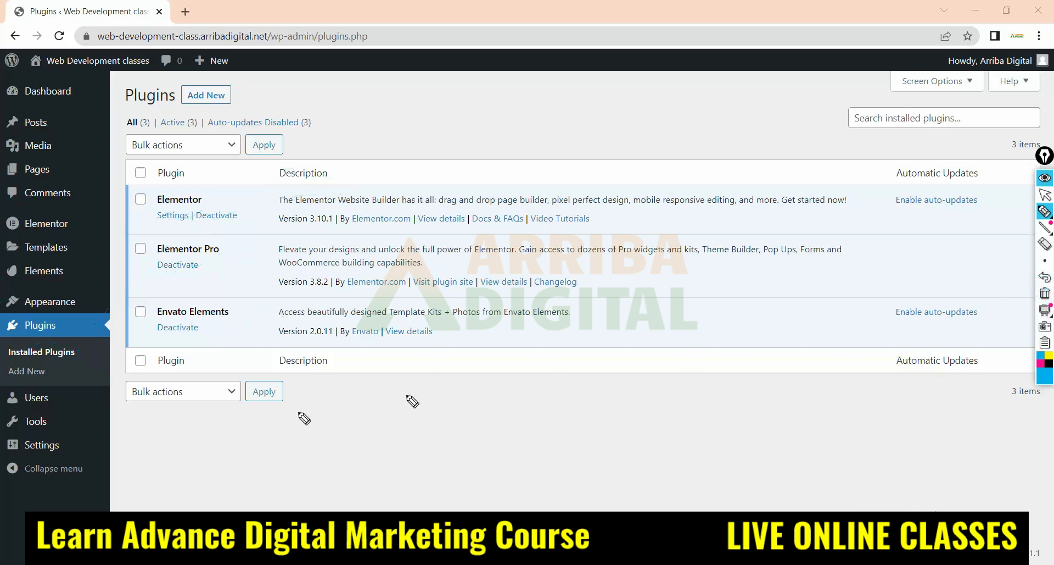
mouse_move(6, 380)
left_mouse_down()
mouse_move(74, 383)
mouse_move(22, 372)
left_mouse_up()
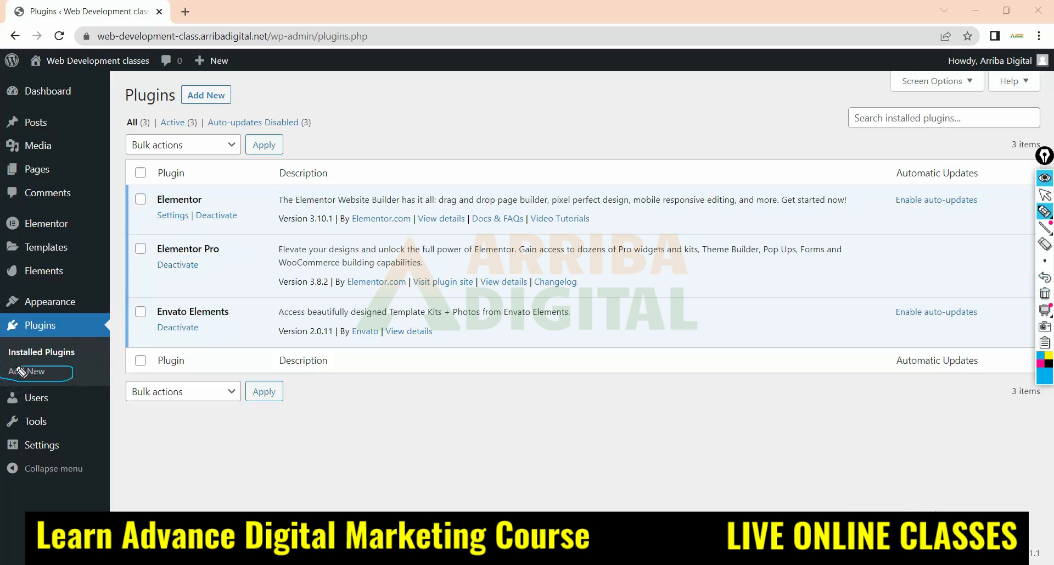
left_click(1045, 195)
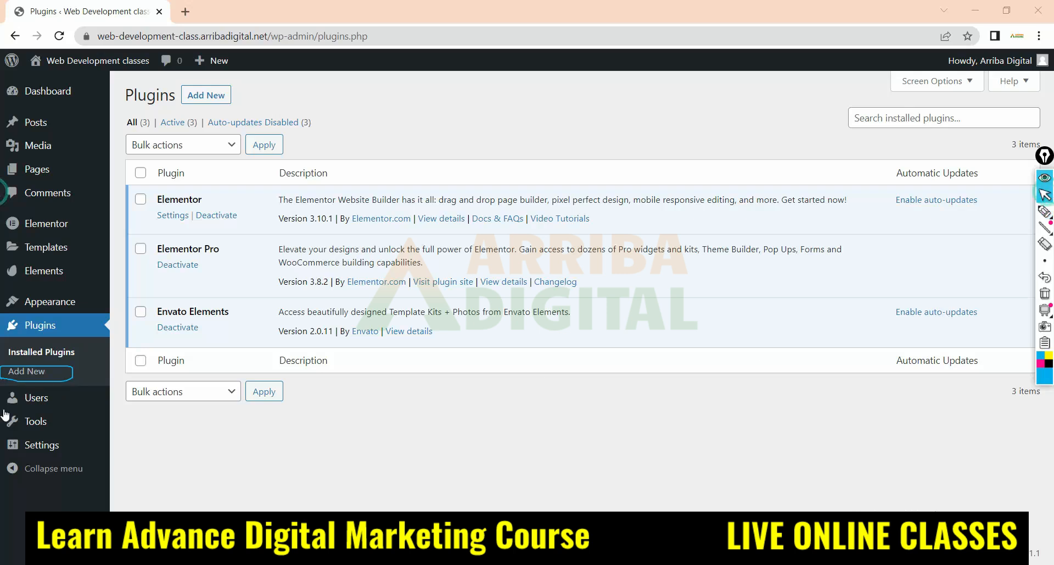
Open the Add Plugins page and browse the featured plugins down to the popular tags and back
left_click(39, 374)
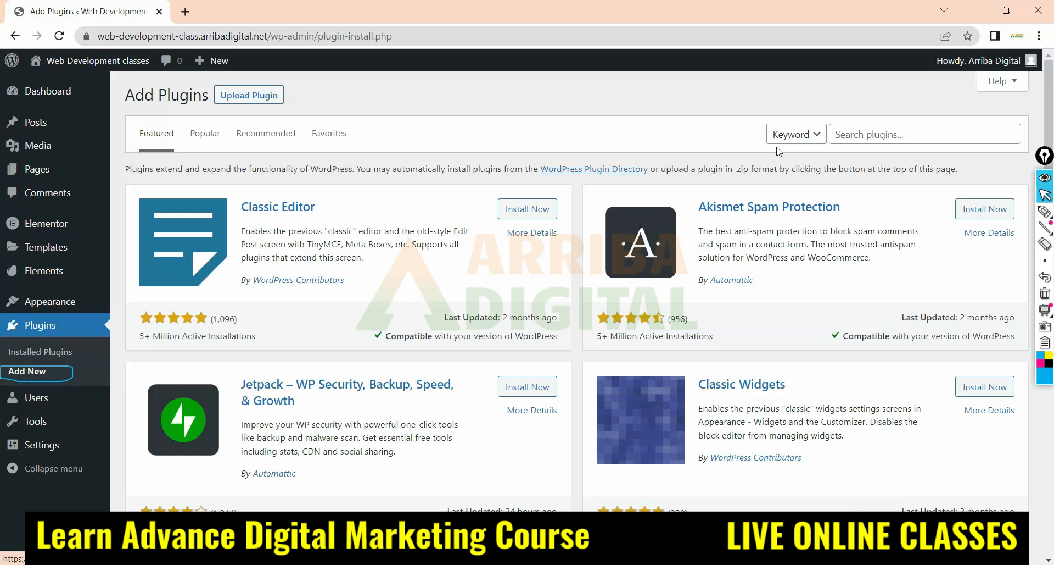
left_click(31, 372)
scroll(579, 316, "down", 15)
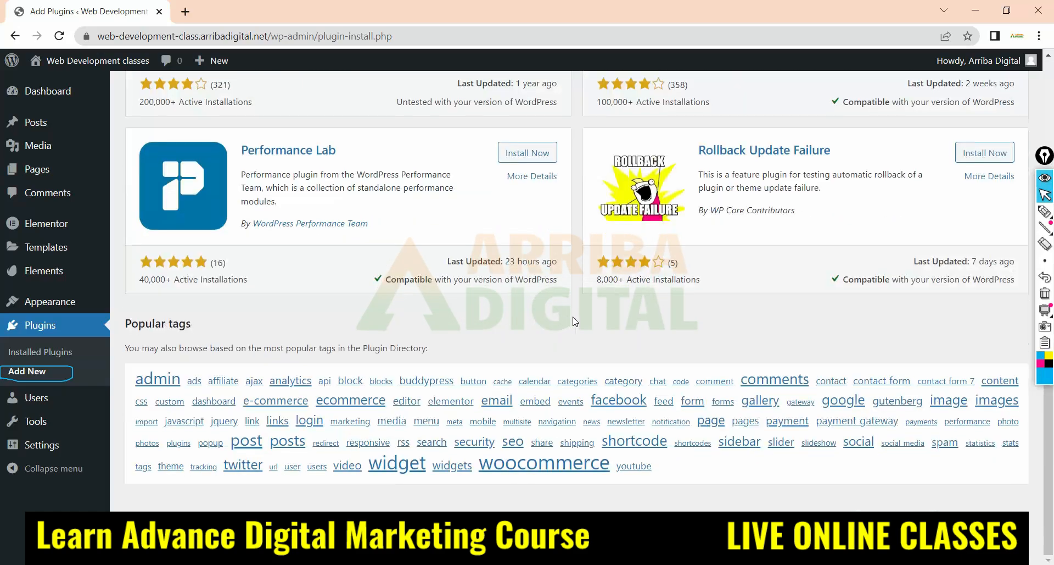
scroll(575, 321, "up", 15)
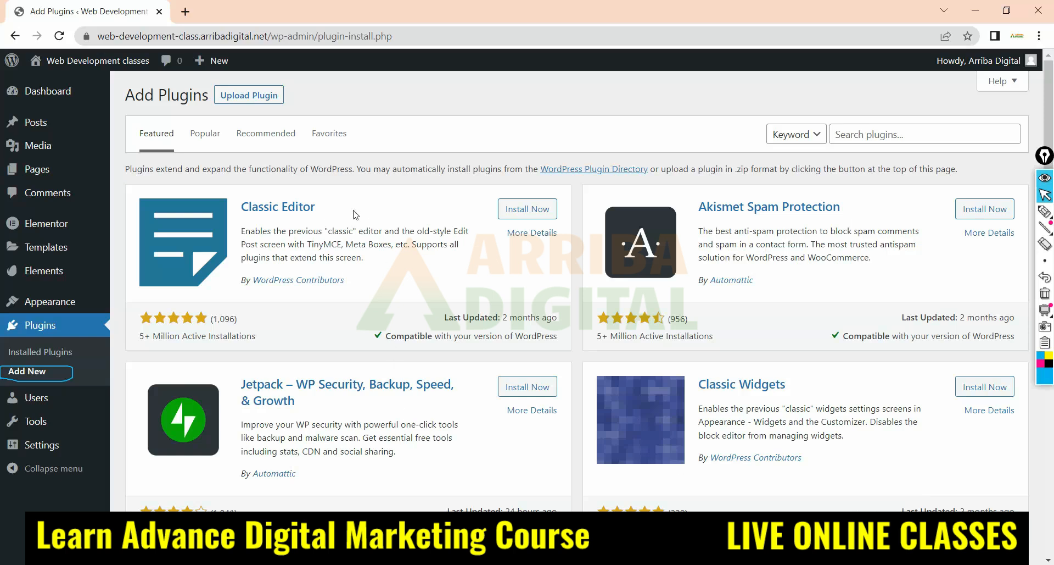
Circle the Upload Plugin option on the Add Plugins page, and erase all marks
left_click(1045, 211)
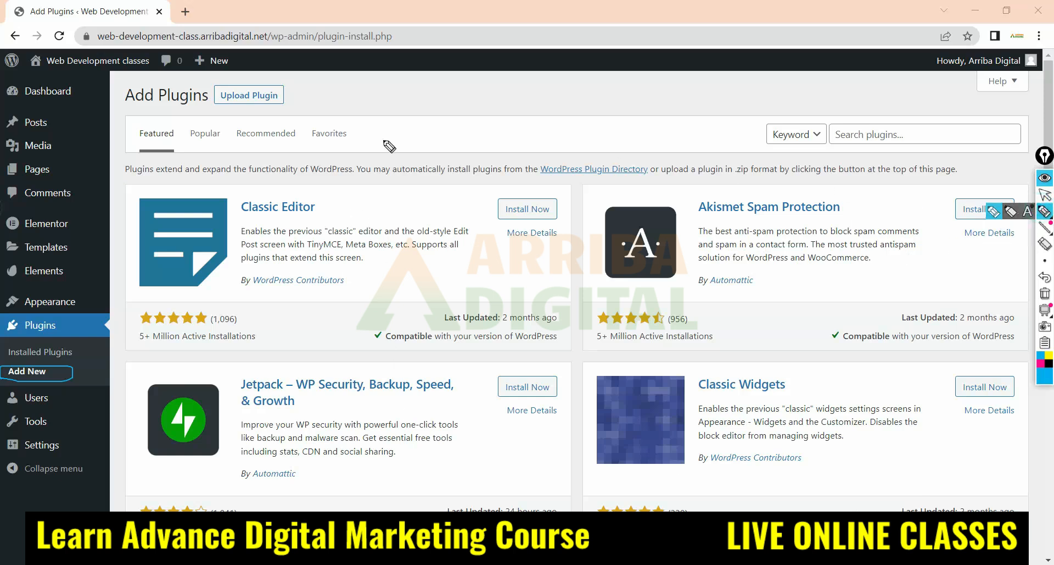
mouse_move(301, 82)
left_mouse_down()
mouse_move(285, 76)
mouse_move(220, 103)
mouse_move(309, 104)
mouse_move(254, 82)
mouse_move(222, 96)
mouse_move(241, 120)
mouse_move(309, 97)
mouse_move(297, 113)
left_mouse_up()
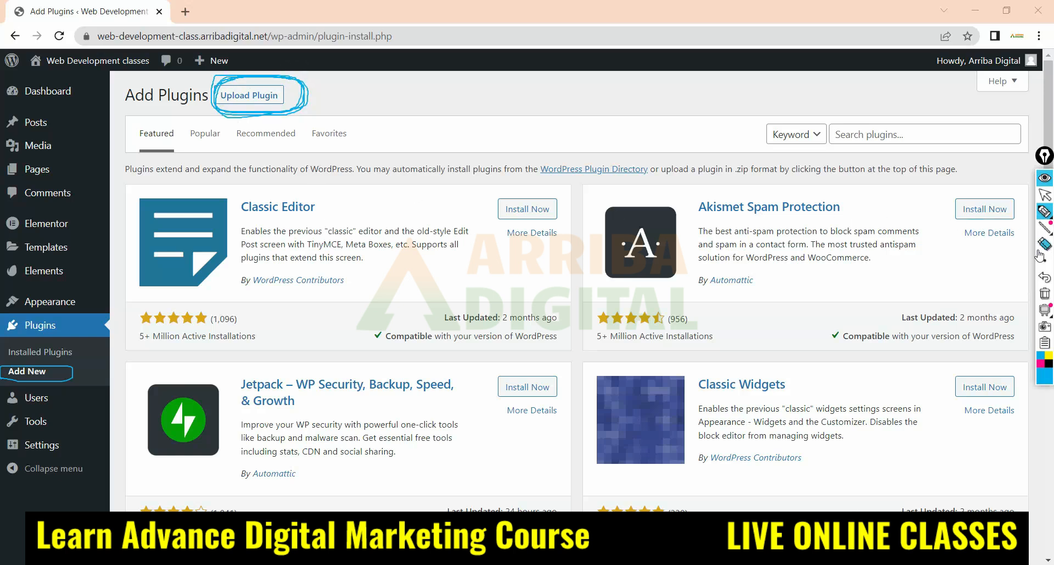
left_click(1046, 295)
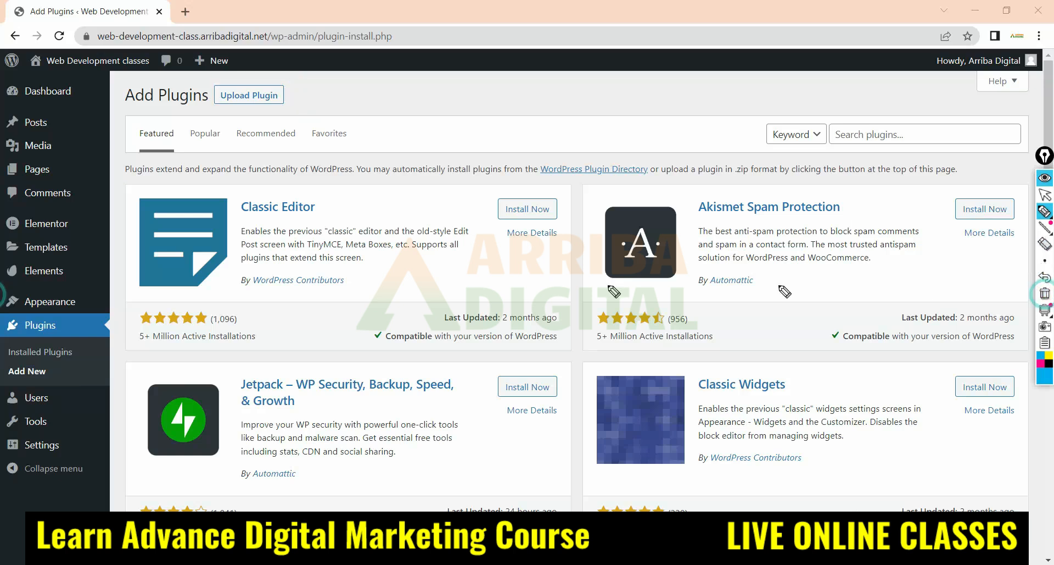
left_click(1045, 195)
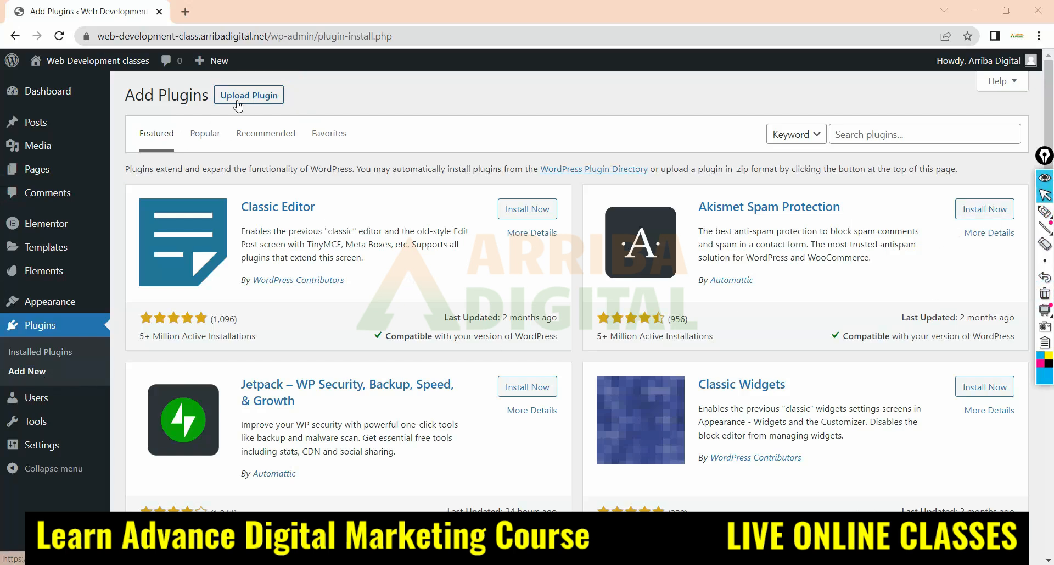
Revisit the installed plugins list and return to the Add Plugins page to look through the featured plugins
left_click(41, 352)
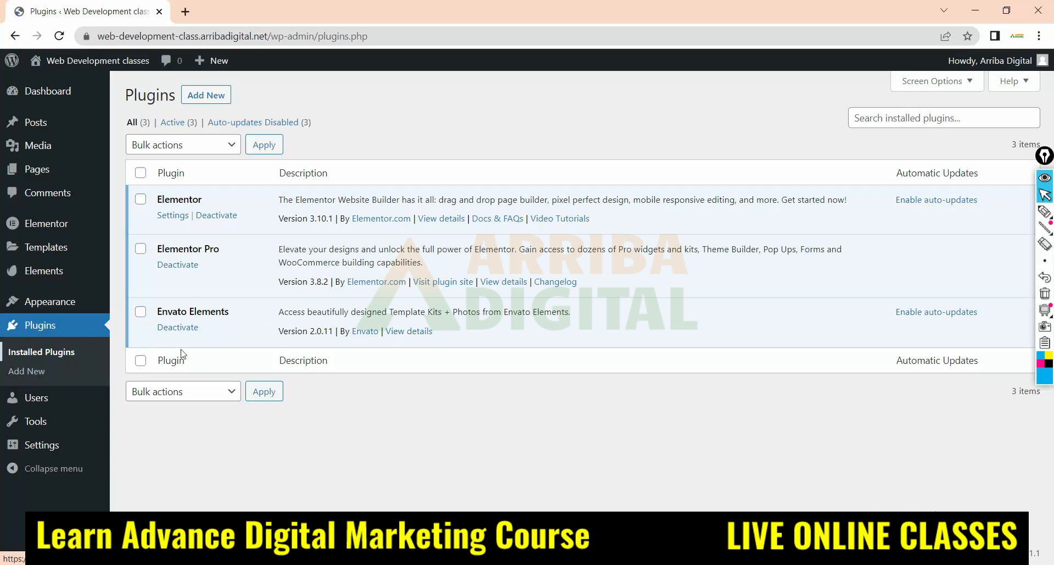
left_click(27, 370)
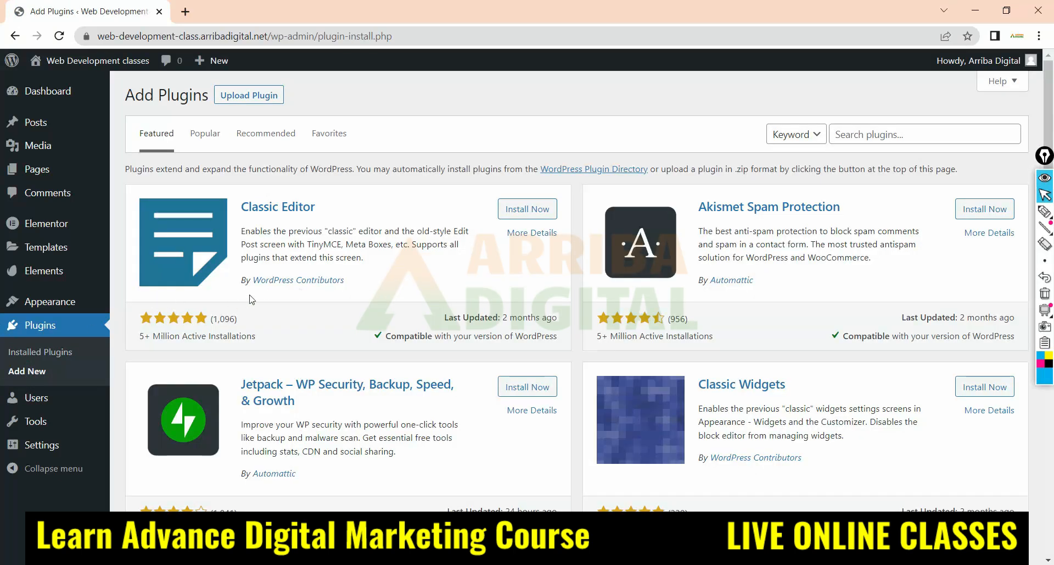
scroll(212, 250, "down", 3)
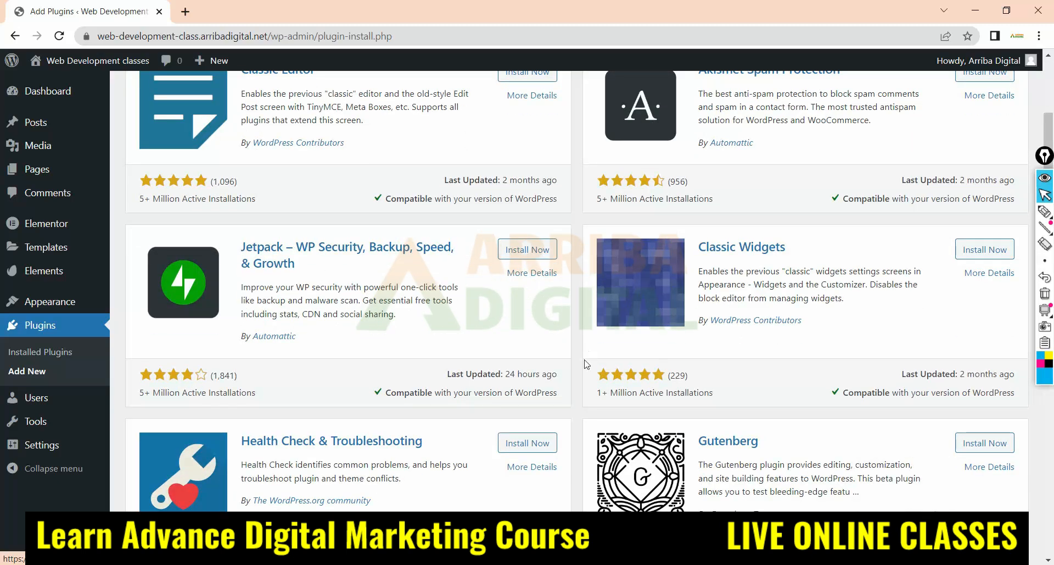
Look at the Users and Tools options, and open the Import page to view the available import systems
mouse_move(70, 399)
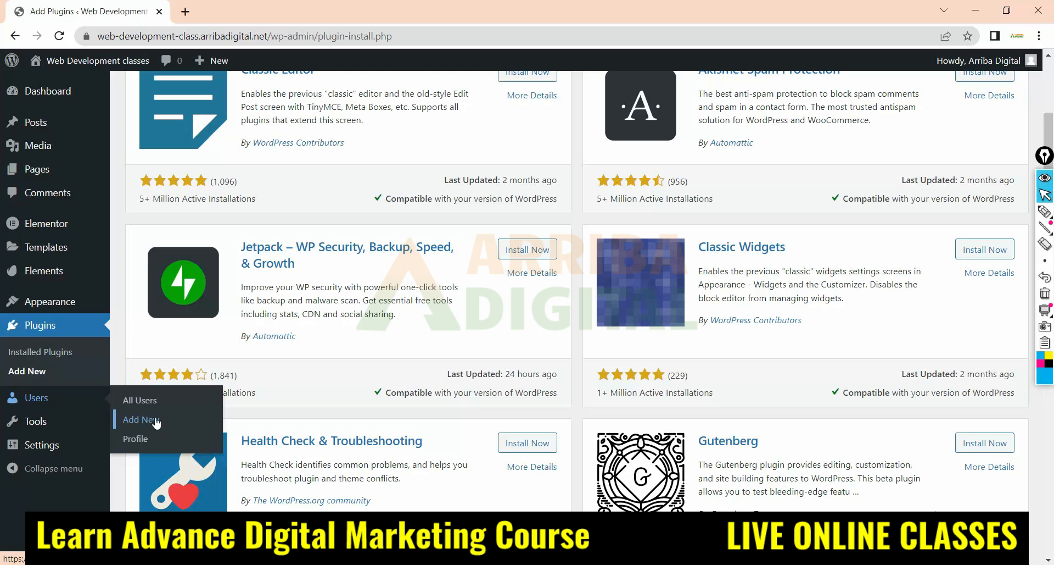
mouse_move(43, 430)
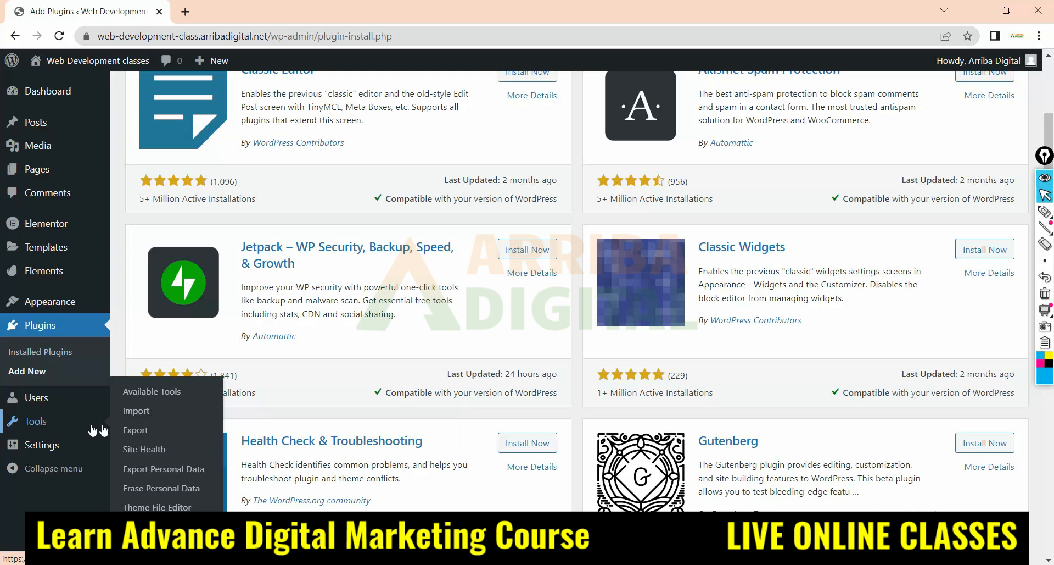
left_click(34, 423)
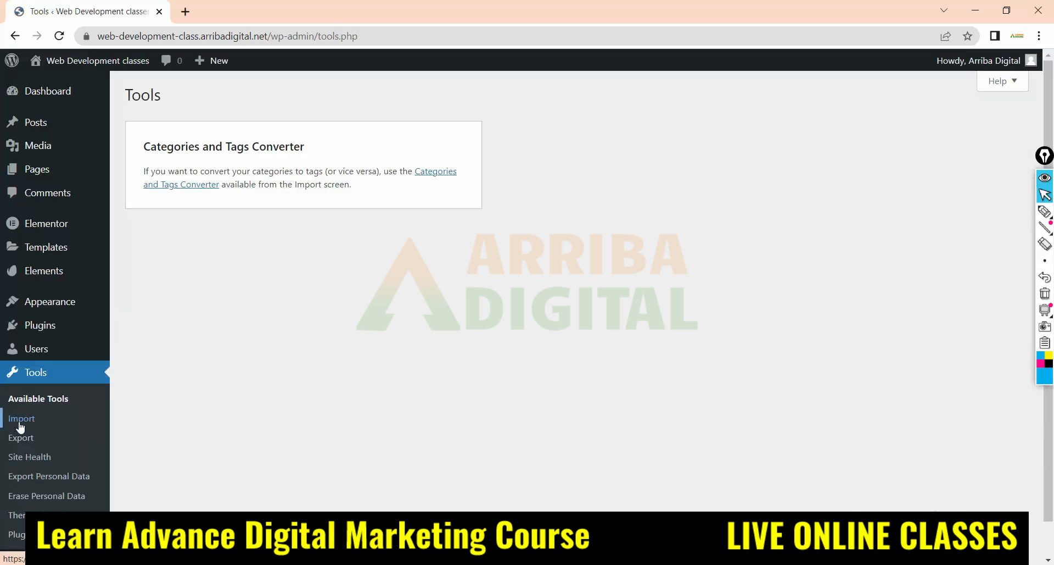
left_click(20, 425)
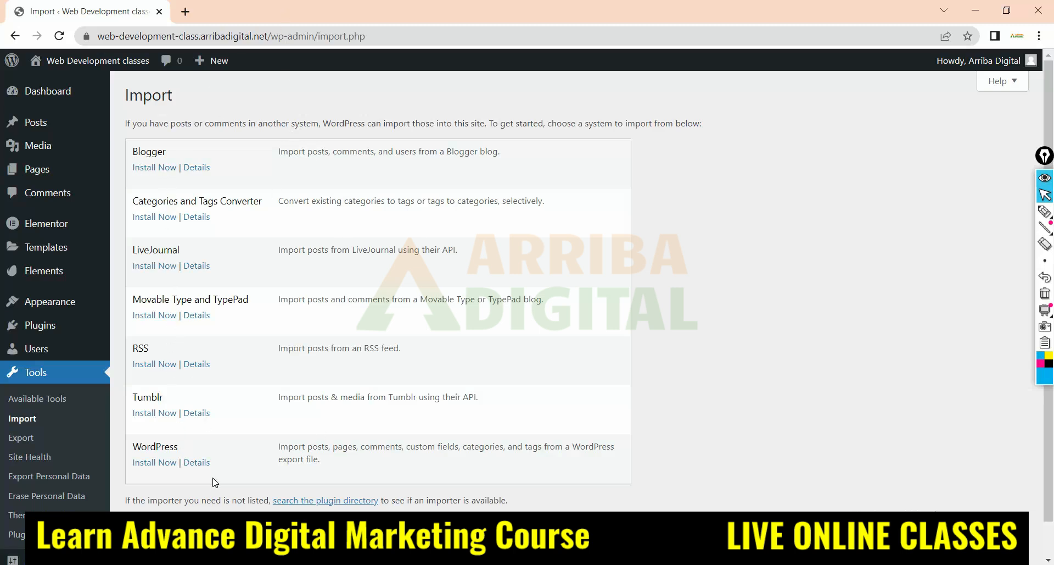
Open the Export page and choose Posts as the content to export to view its filter options
left_click(20, 437)
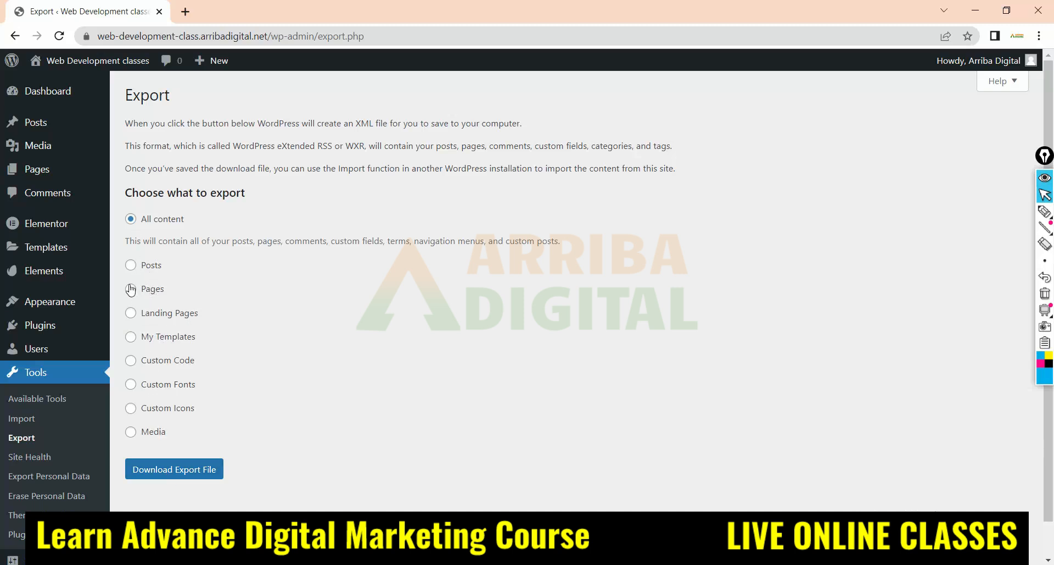
left_click(130, 266)
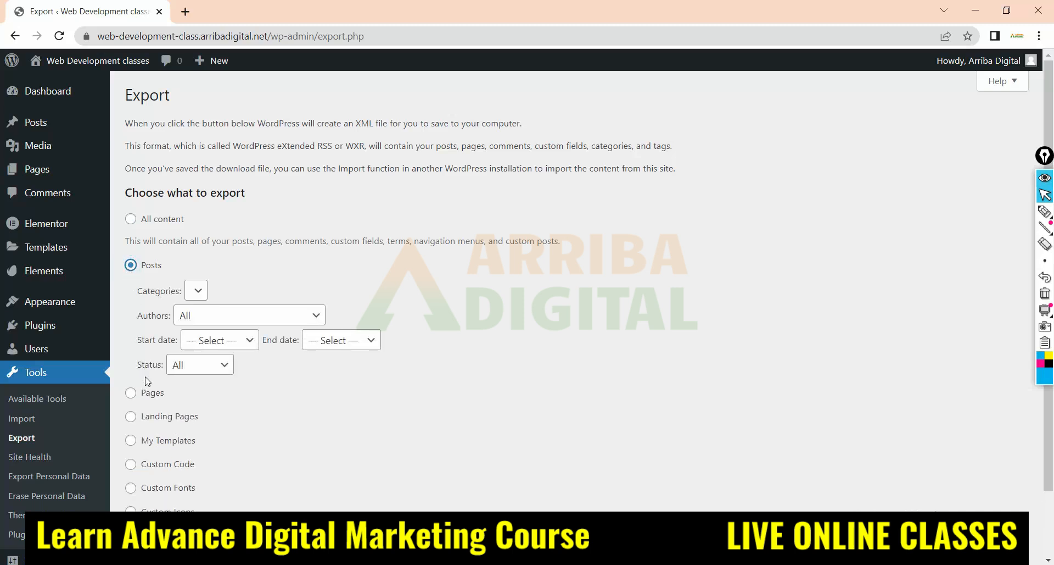
scroll(183, 383, "down", 2)
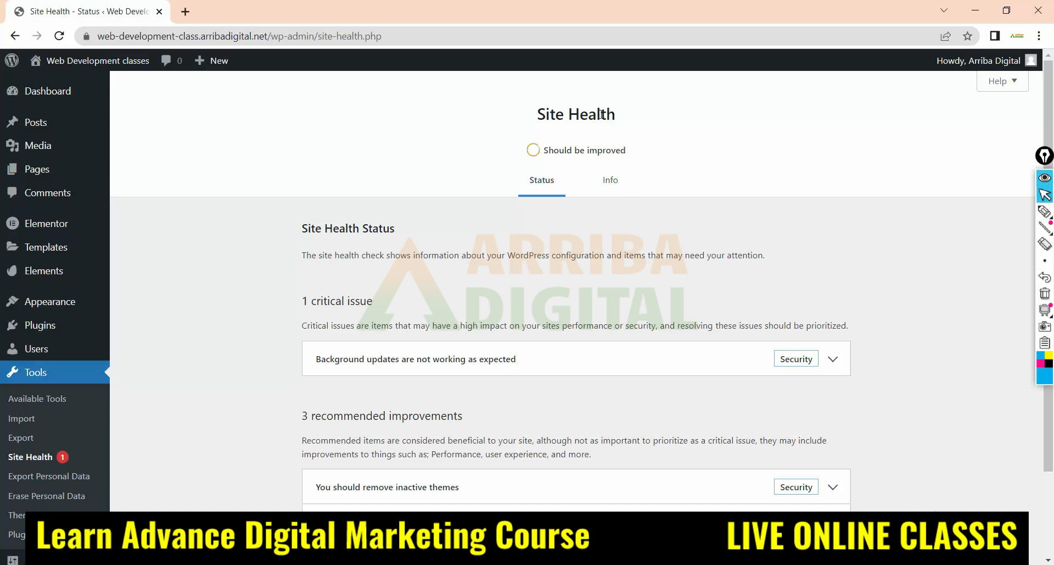
Review the Site Health status issues, and view the Export Personal Data and Erase Personal Data request pages
scroll(573, 259, "down", 2)
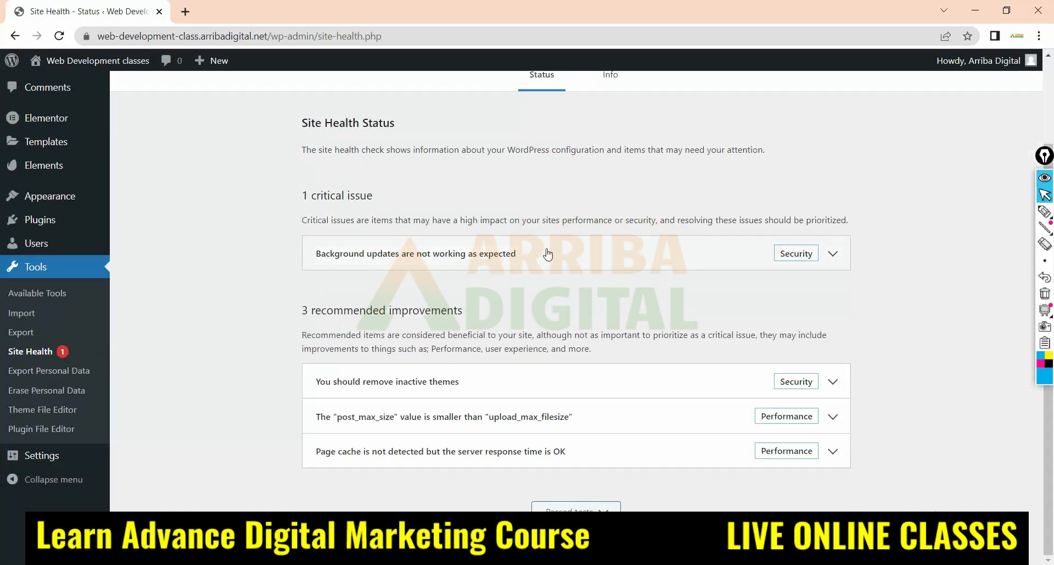
scroll(546, 252, "up", 2)
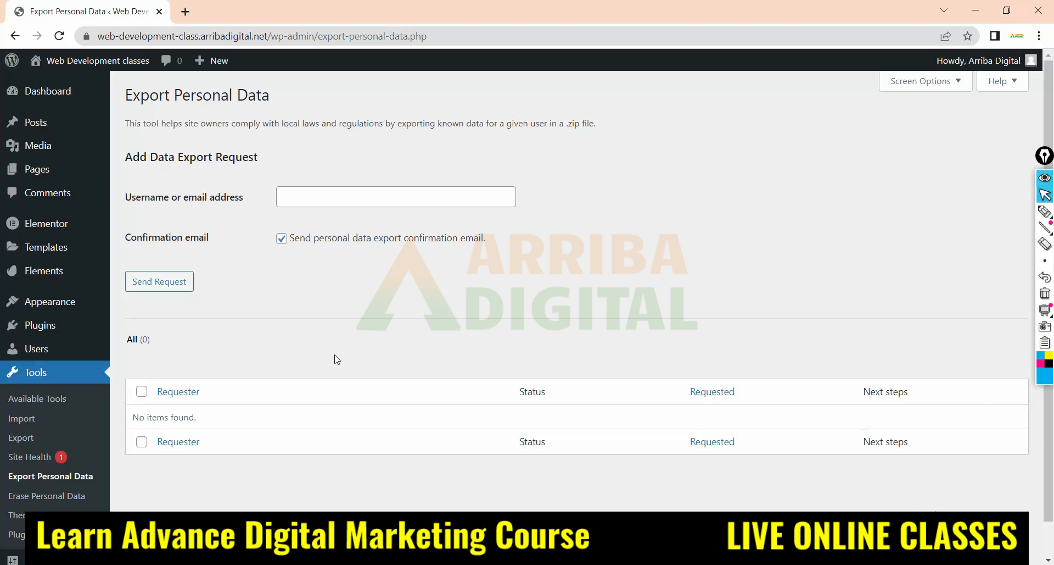
scroll(229, 298, "down", 1)
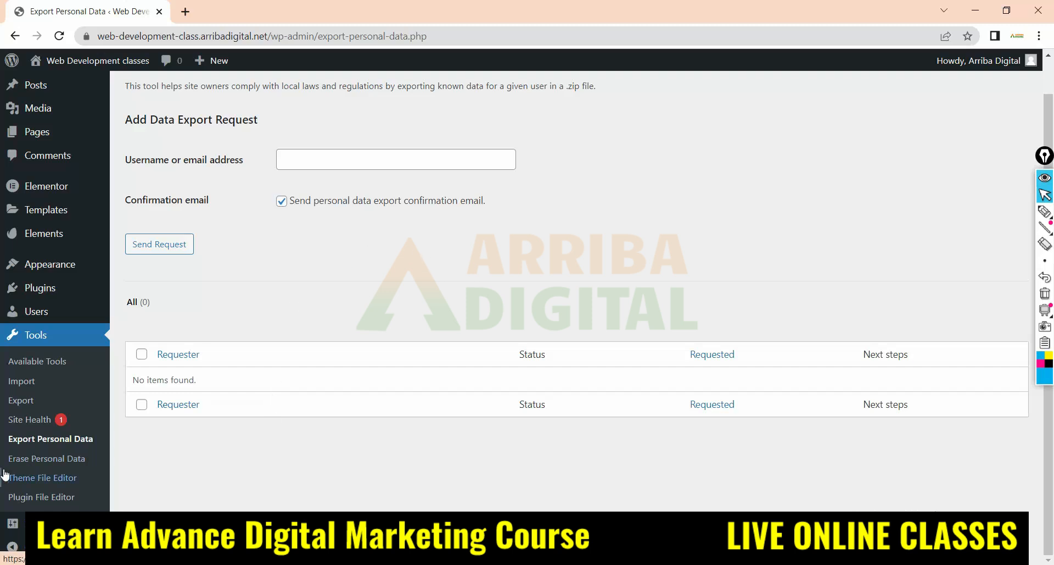
left_click(22, 459)
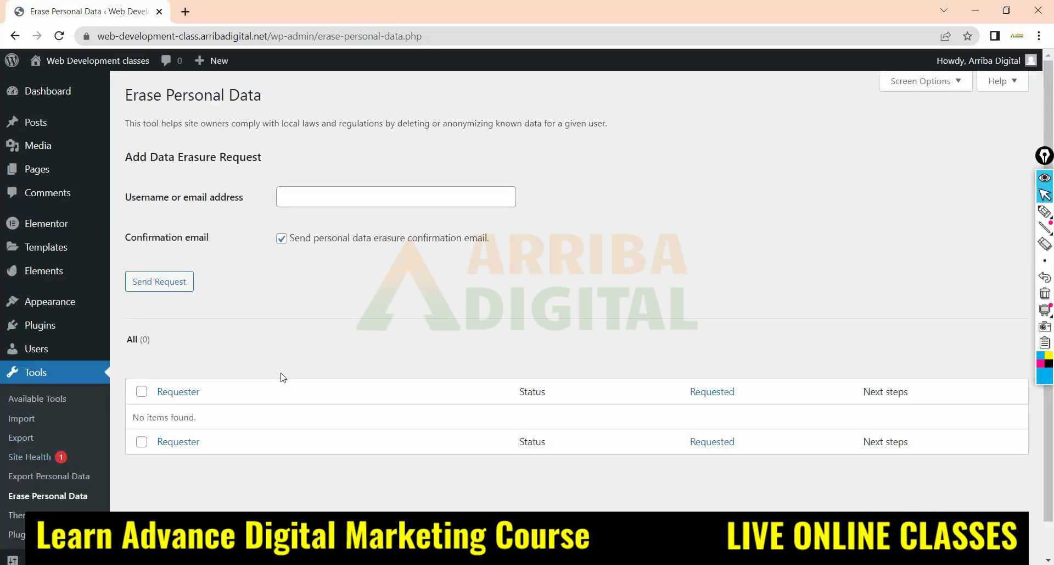
View the Theme File Editor, and open the Plugin File Editor, acknowledging the warning about direct plugin edits
scroll(292, 365, "down", 1)
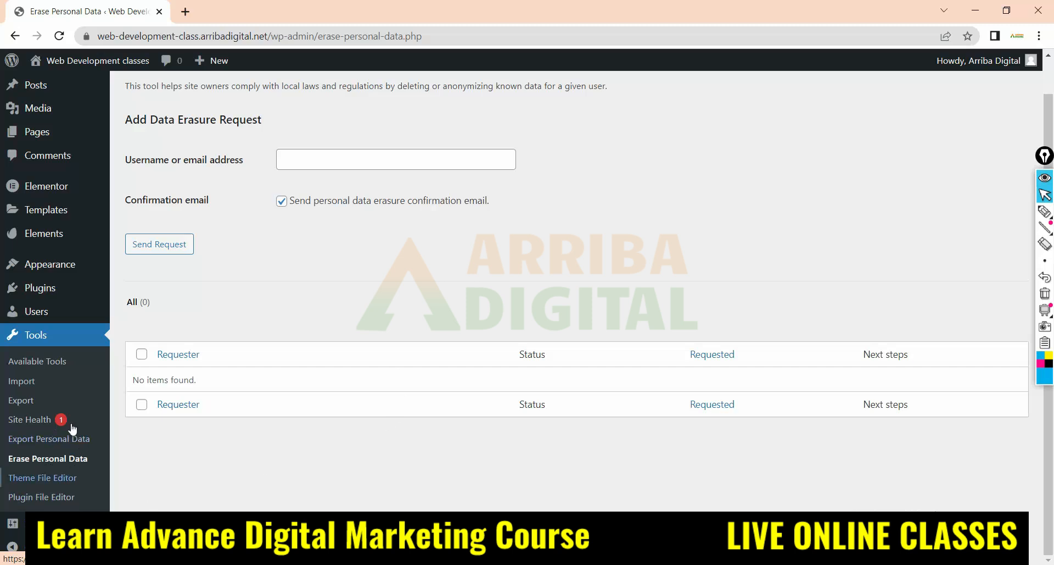
left_click(14, 481)
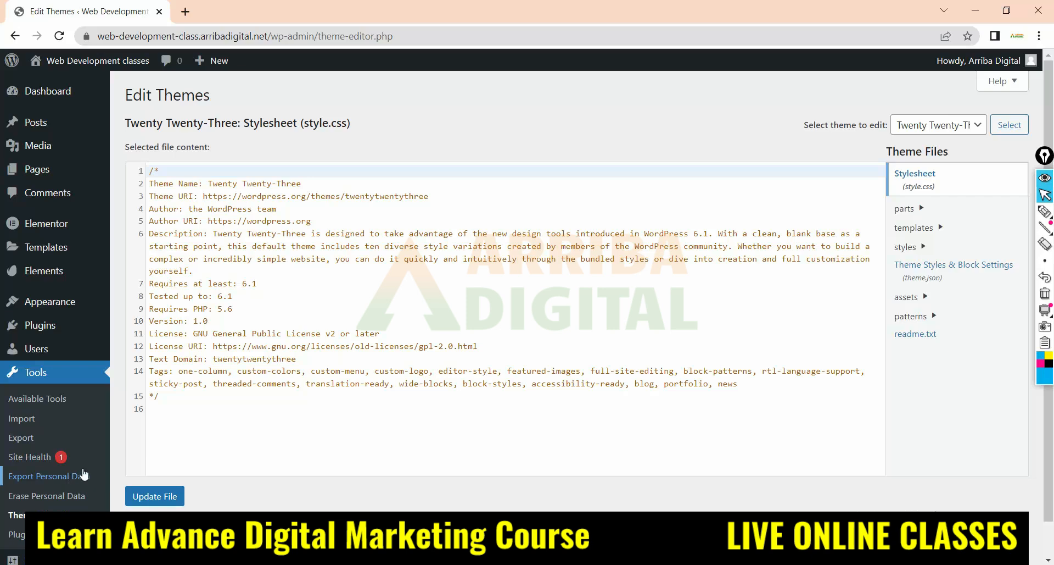
scroll(33, 484, "down", 1)
left_click(33, 497)
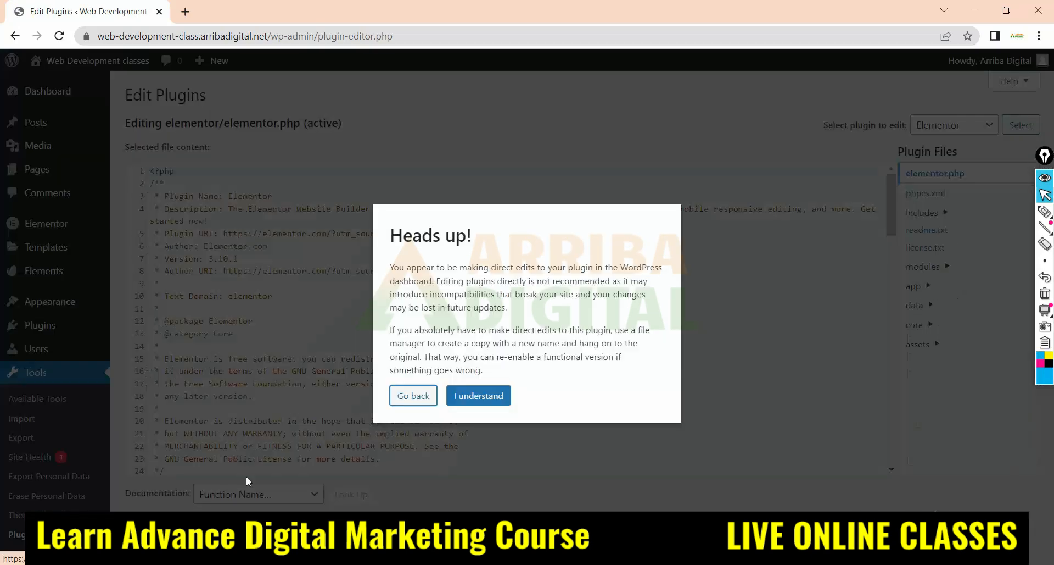
left_click(480, 396)
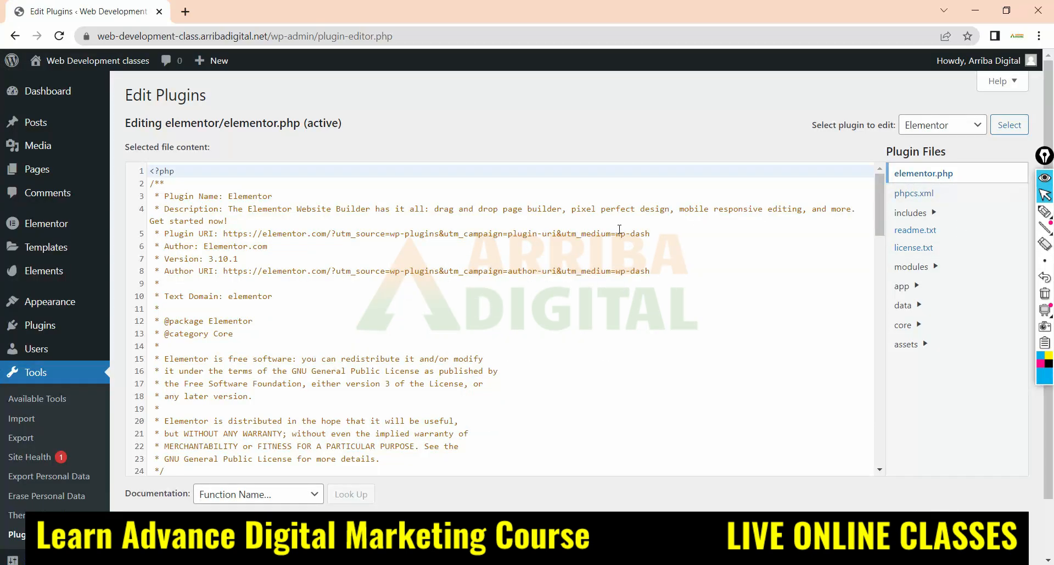
Look through the code of the Elementor plugin's elementor.php file and highlight the end of the ELEMENTOR_PLUGIN_BASE line
scroll(450, 266, "down", 15)
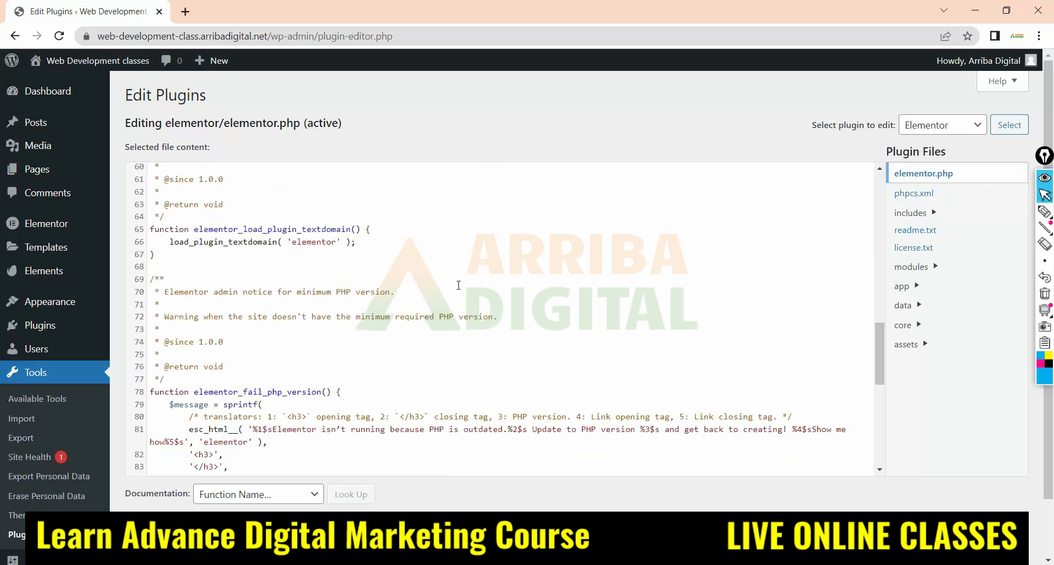
scroll(459, 285, "down", 4)
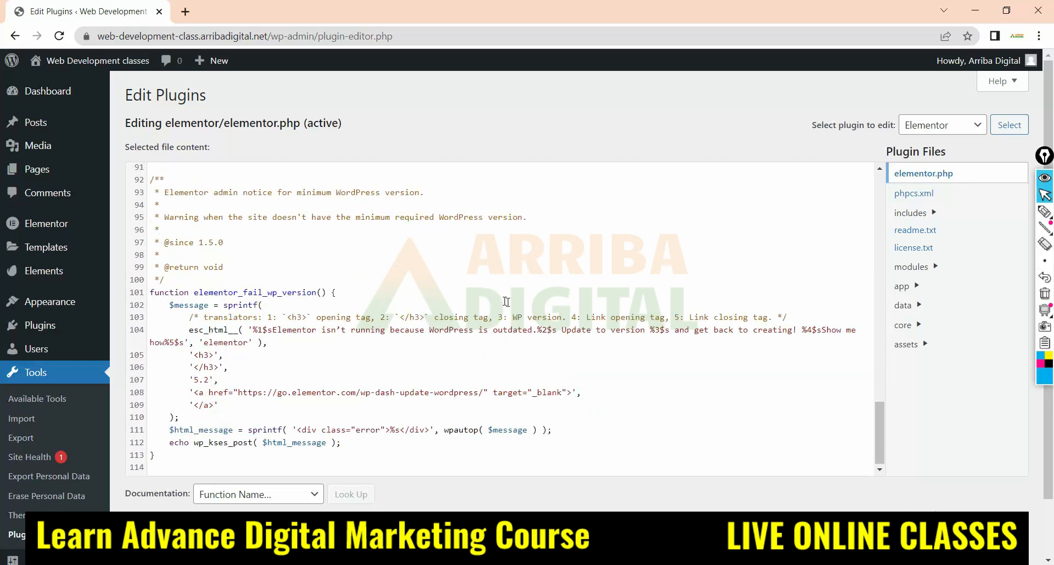
scroll(529, 311, "down", 1)
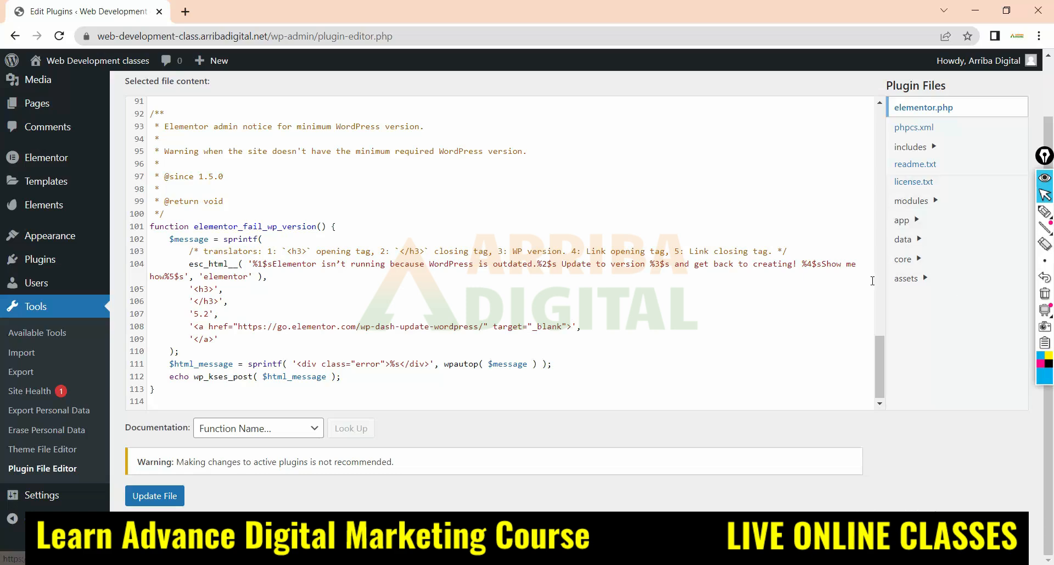
scroll(860, 283, "up", 5)
scroll(859, 284, "up", 15)
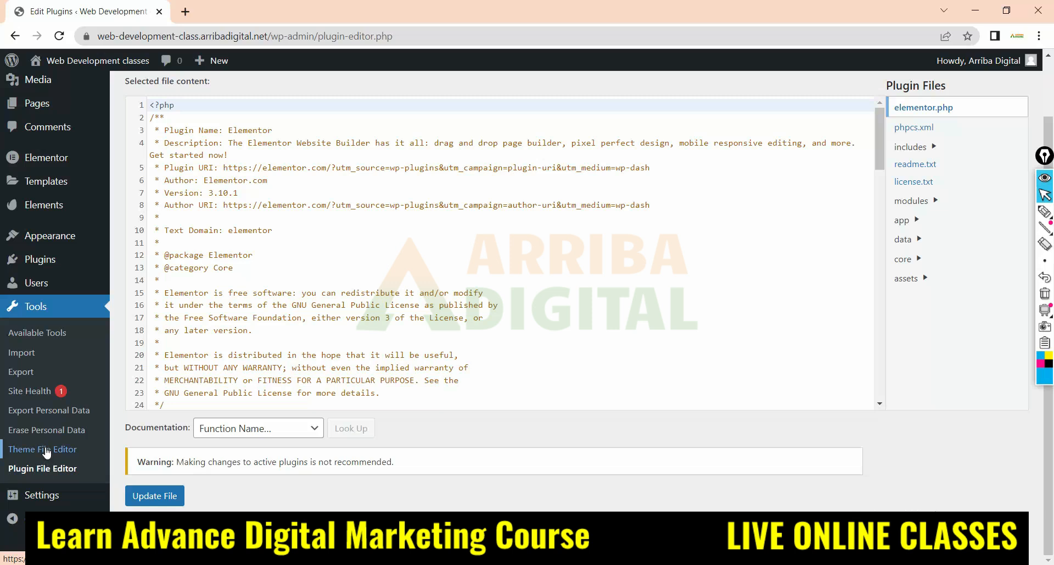
scroll(487, 294, "down", 4)
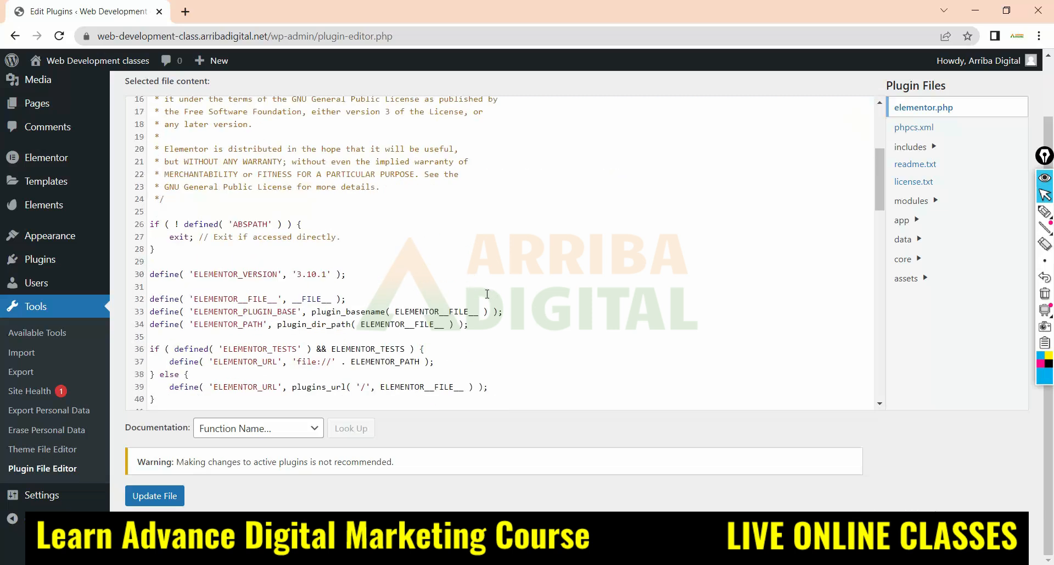
scroll(487, 294, "down", 1)
left_click(509, 242)
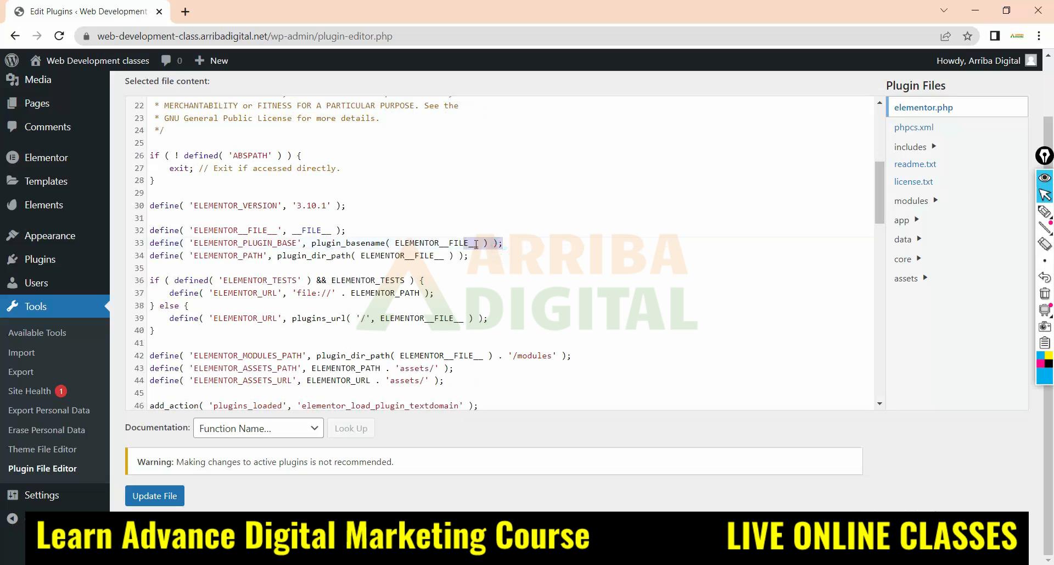
left_click_drag(508, 242, 408, 239)
Open the General Settings and enter "Basic to Advance classes" as the site's tagline
mouse_move(42, 494)
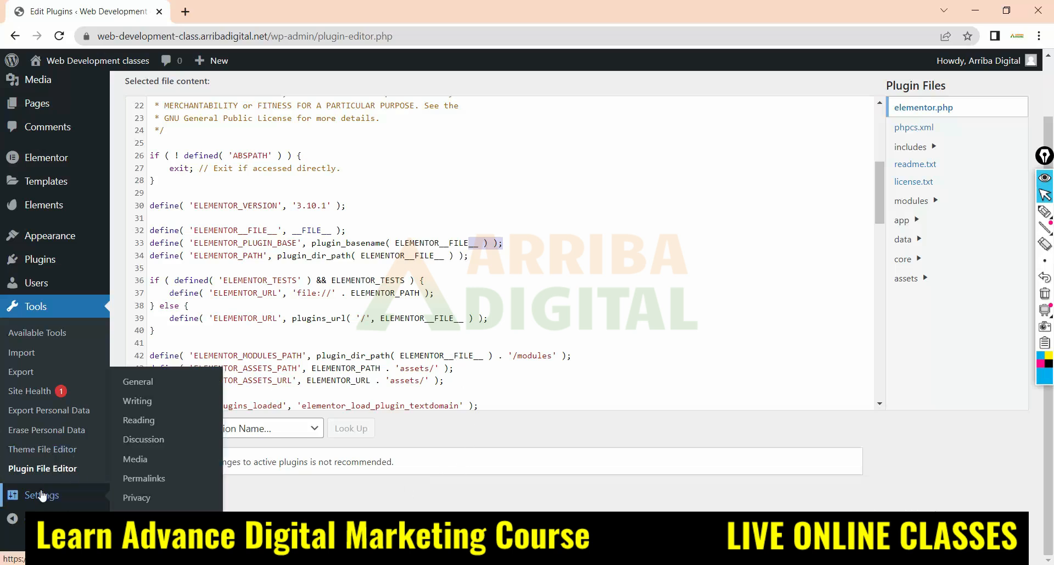
left_click(42, 494)
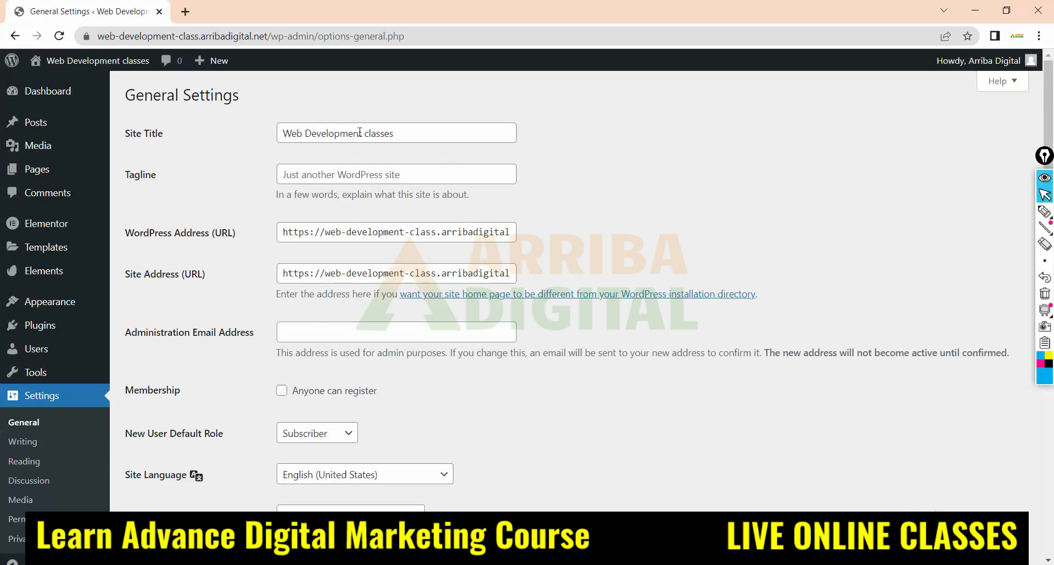
left_click(324, 179)
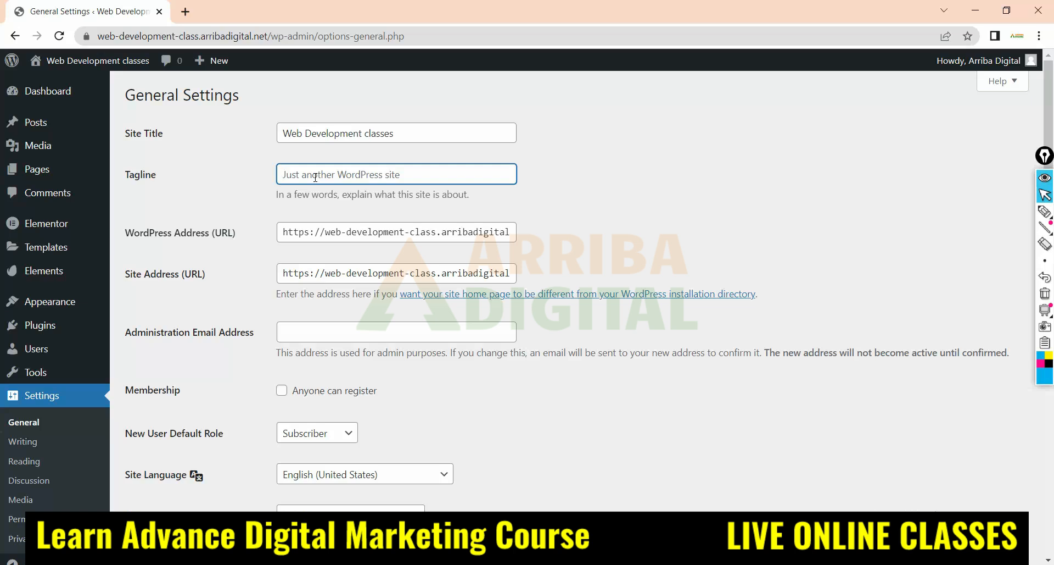
type("Basic to Advance")
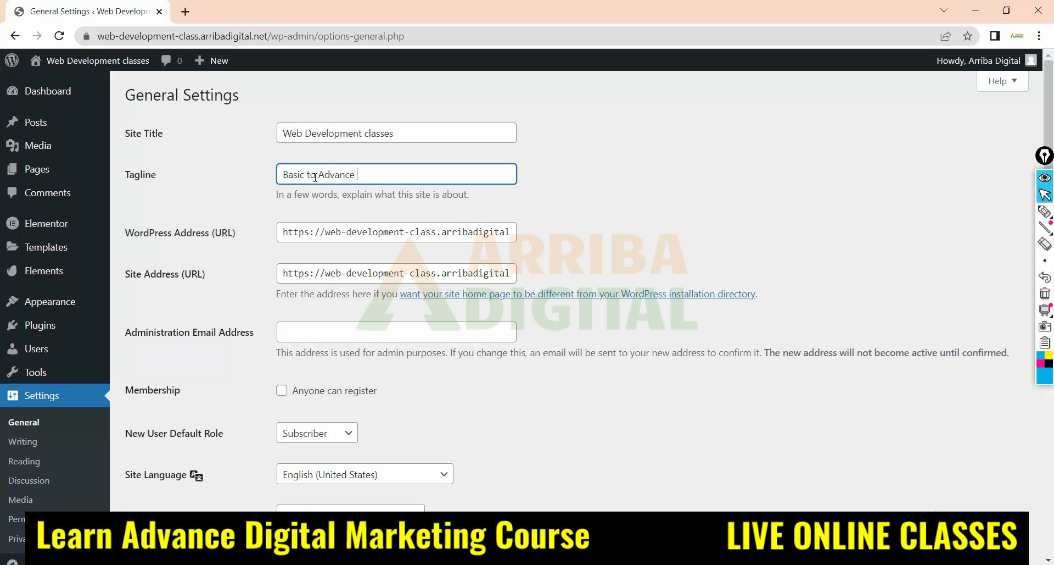
type("classes")
left_click(554, 211)
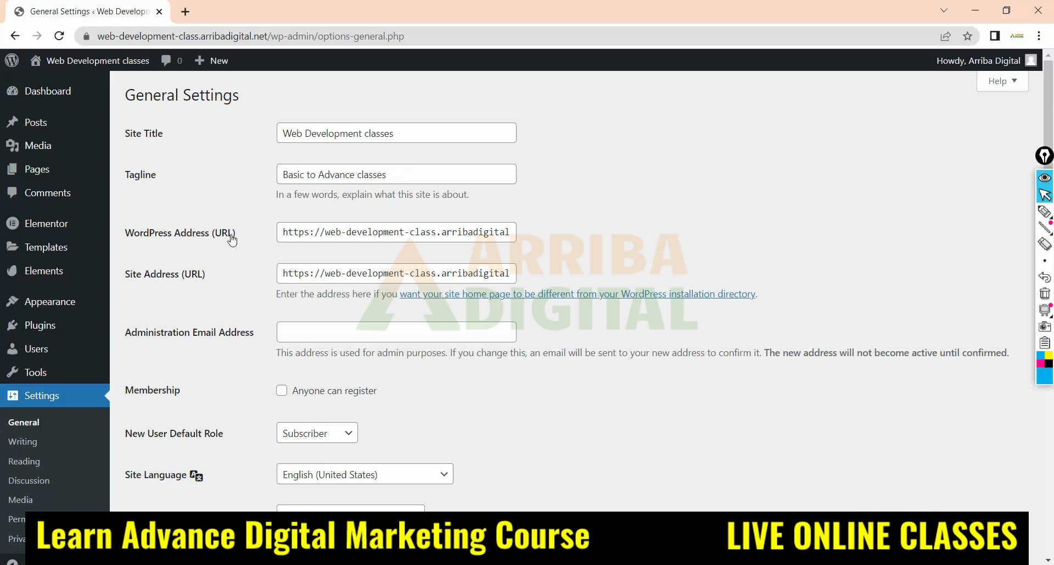
Highlight the full WordPress Address (URL) in the General Settings to point it out
triple_click(331, 237)
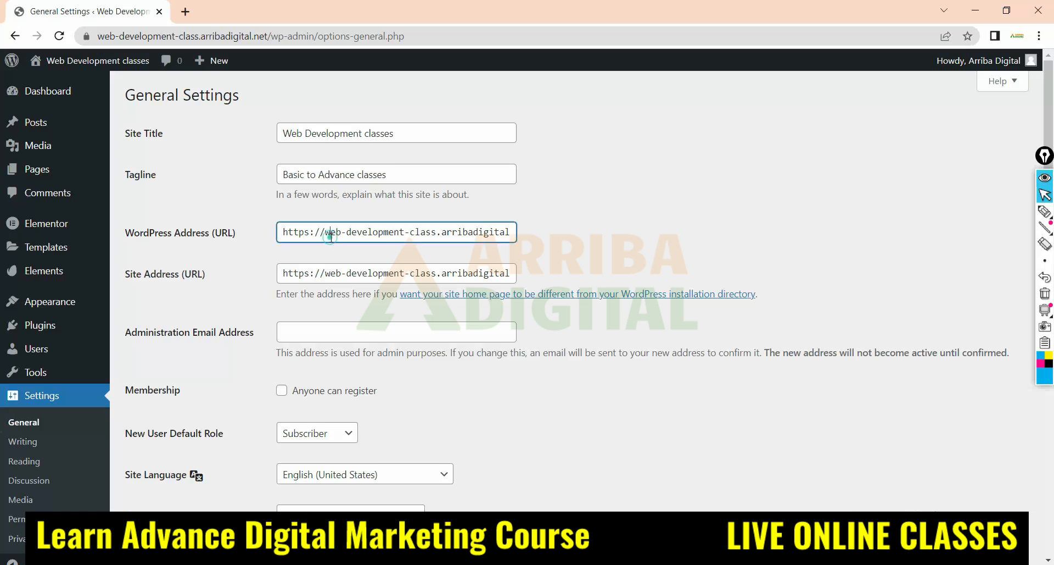
left_click(537, 240)
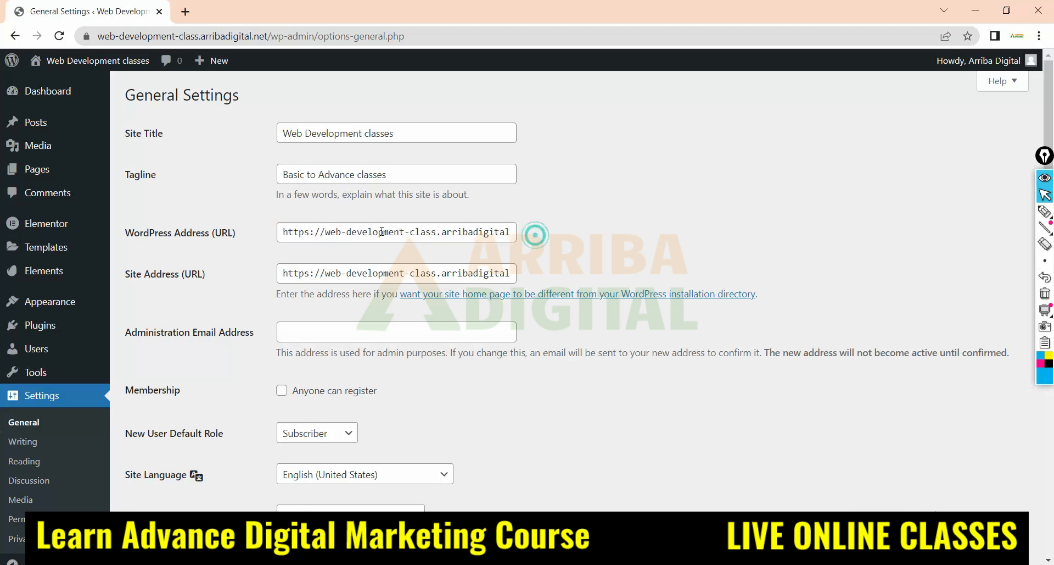
triple_click(365, 232)
left_click(288, 232)
triple_click(287, 231)
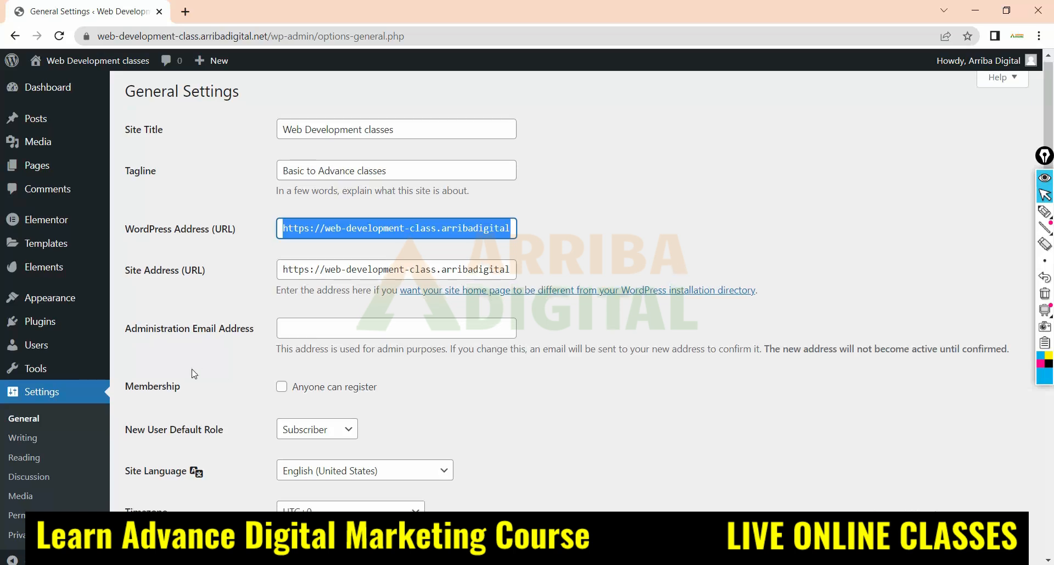
View the available choices for New User Default Role and Site Language, closing each list without picking another option
scroll(231, 322, "down", 3)
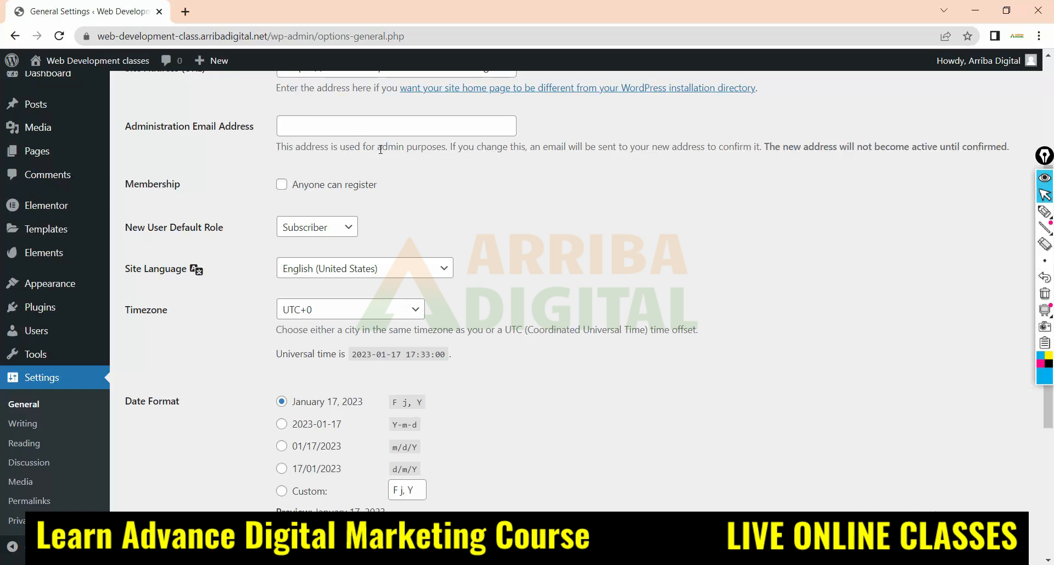
scroll(380, 150, "down", 2)
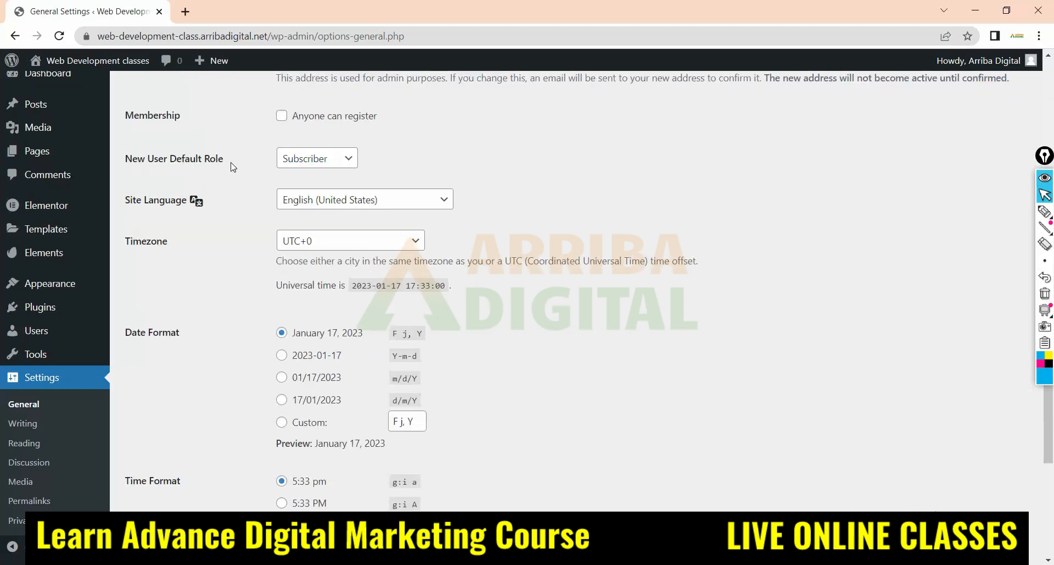
left_click(318, 158)
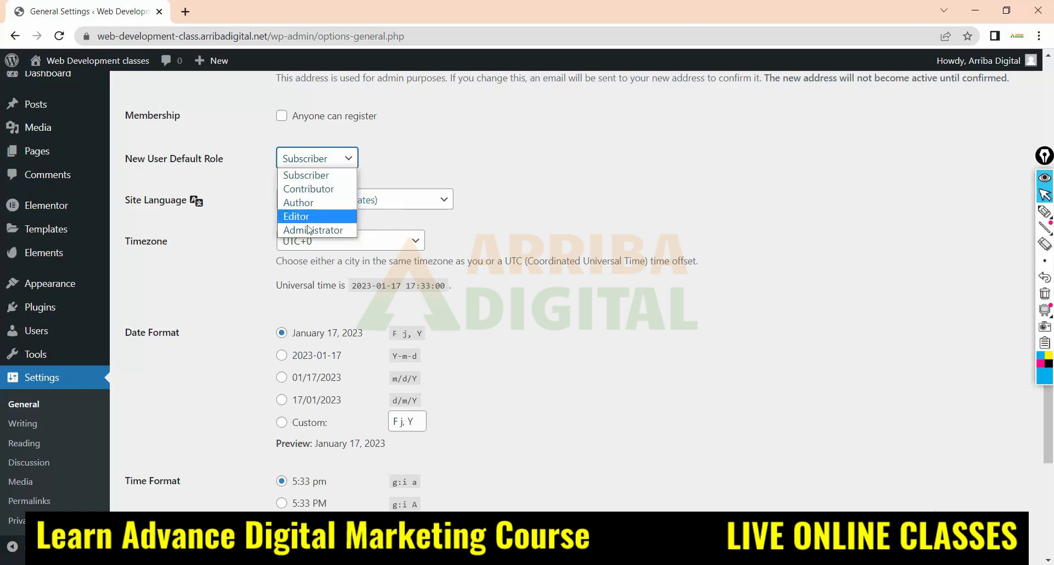
left_click(530, 239)
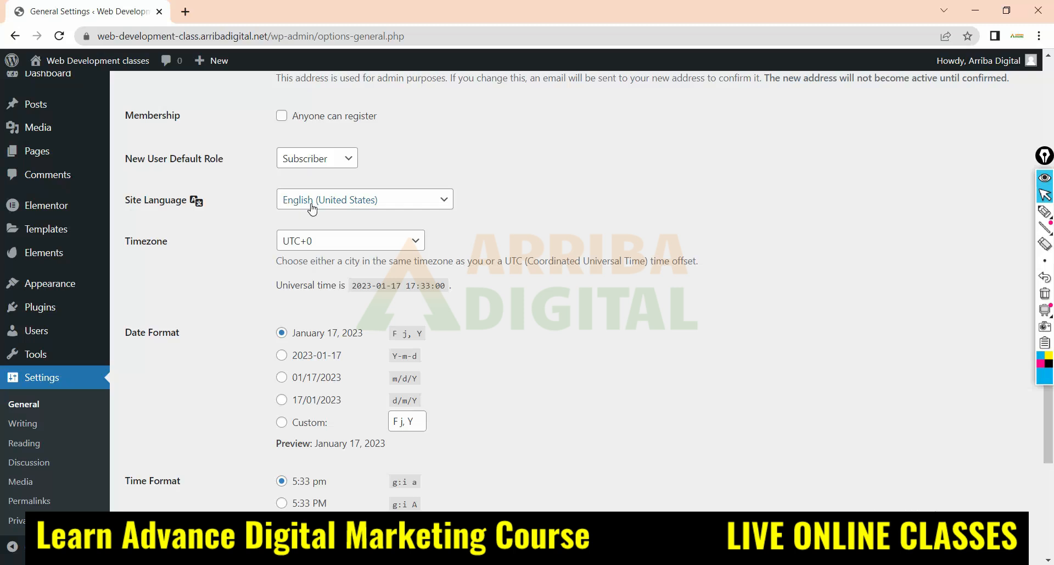
left_click(428, 205)
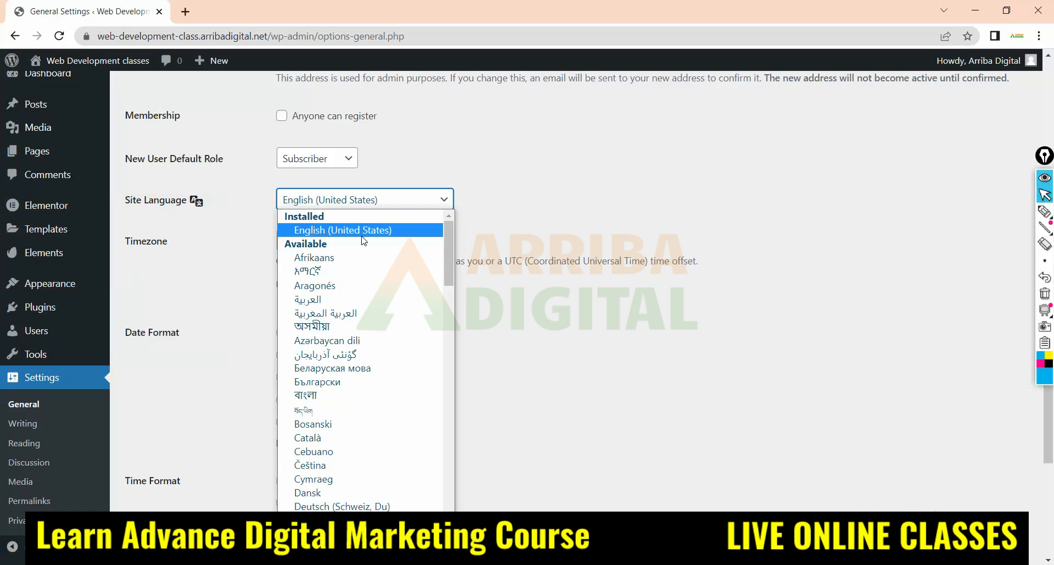
mouse_move(66, 254)
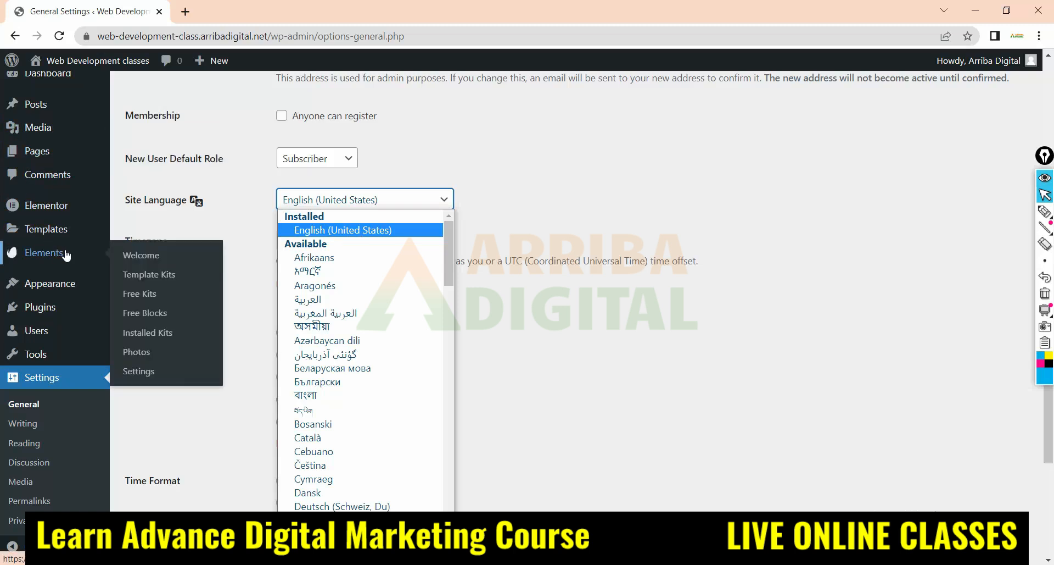
left_click(248, 255)
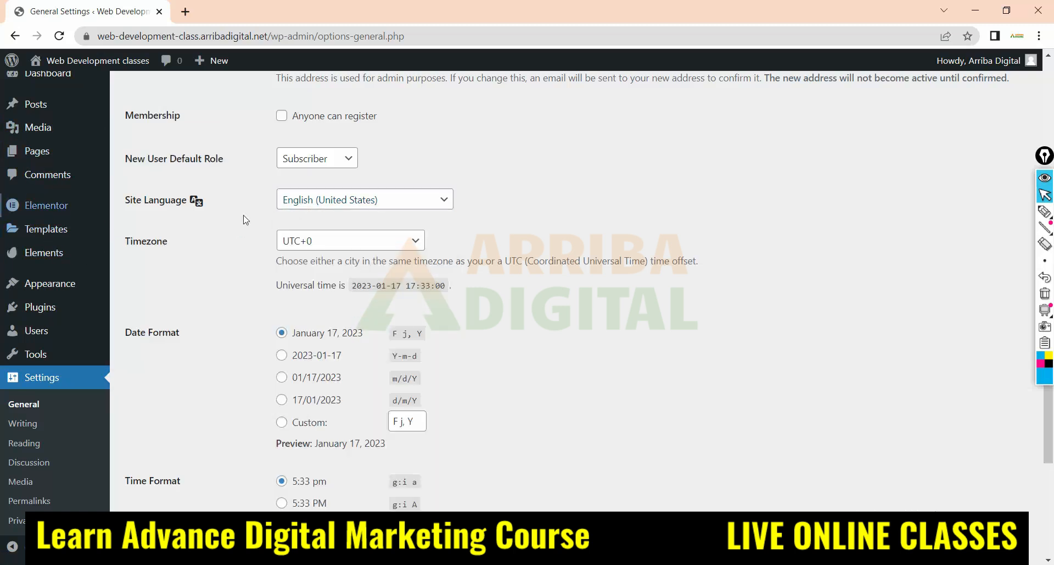
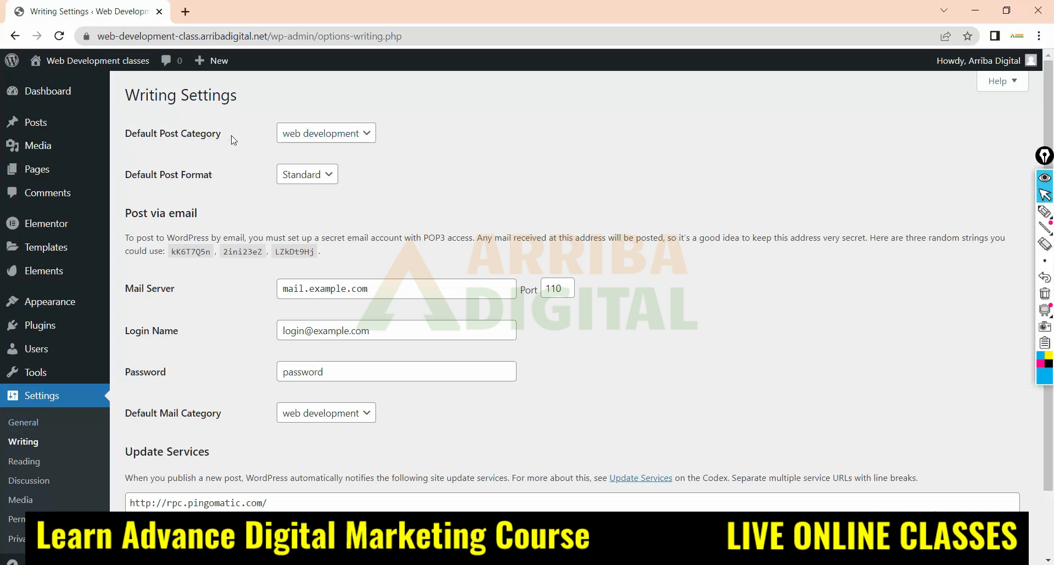
Circle the Default Post Category setting and its web development value with the pen annotation tool
left_click(359, 136)
left_click(365, 135)
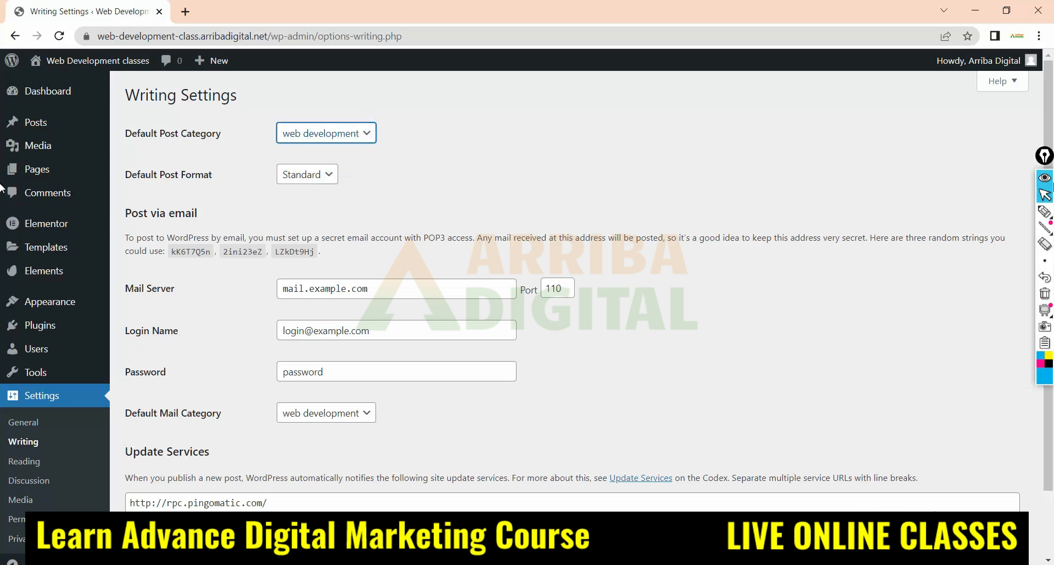
left_click(1045, 211)
mouse_move(120, 145)
left_mouse_down()
mouse_move(376, 137)
mouse_move(141, 137)
mouse_move(121, 148)
left_mouse_up()
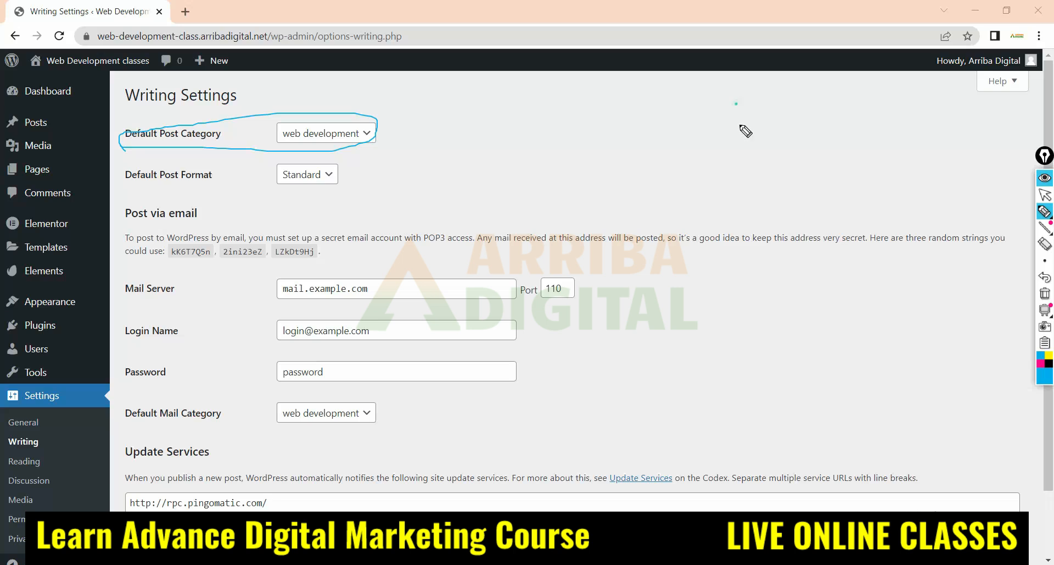
Handwrite "Post" between two lines on the blank area and sketch strokes for post content beside it
mouse_move(740, 125)
left_mouse_down()
mouse_move(764, 116)
mouse_move(778, 144)
left_mouse_up()
left_click_drag(750, 84, 802, 82)
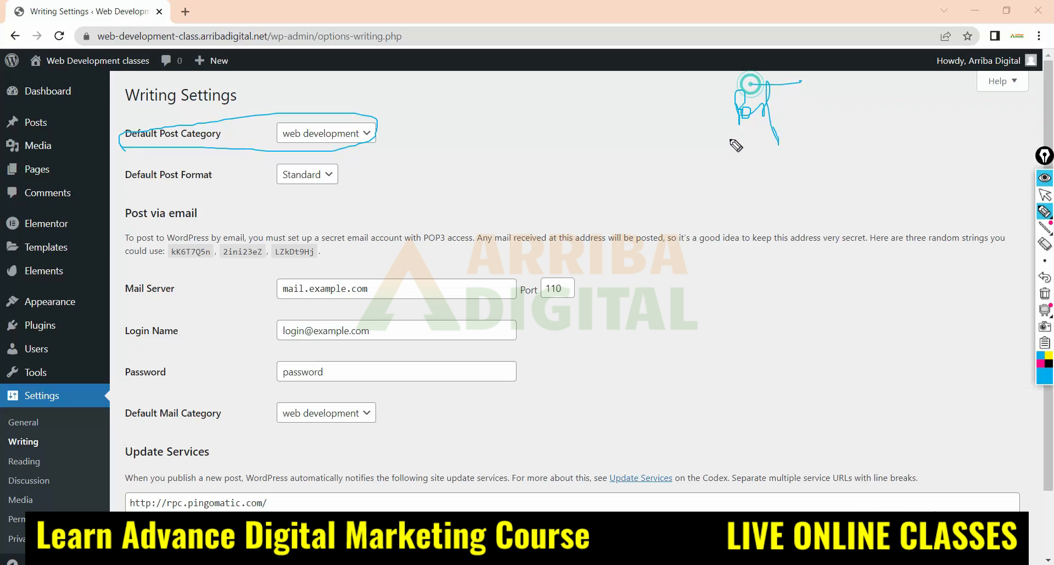
left_click_drag(731, 138, 801, 118)
left_click_drag(469, 108, 652, 86)
left_click_drag(502, 143, 618, 137)
left_click_drag(504, 173, 654, 202)
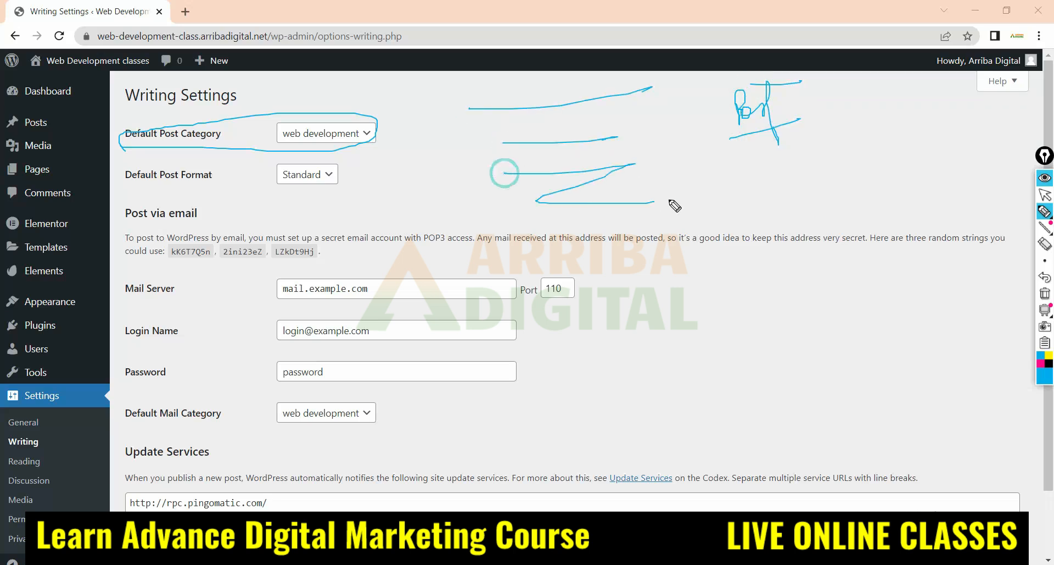
Sketch an oval with an arrow leading to it, circle the web development category, and erase all the annotations
mouse_move(804, 179)
left_mouse_down()
mouse_move(837, 165)
mouse_move(807, 172)
left_mouse_up()
left_click_drag(292, 147, 295, 125)
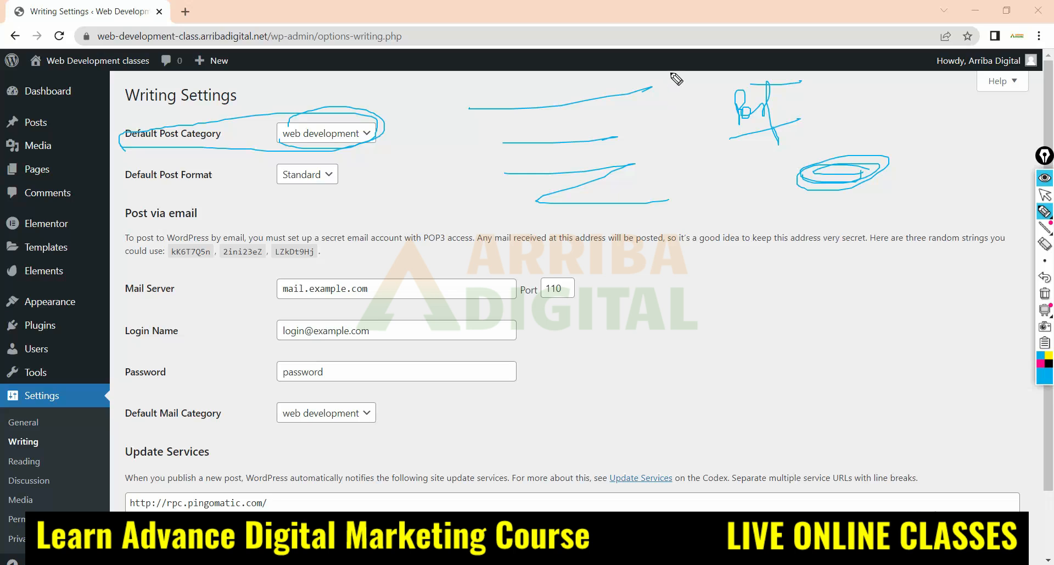
mouse_move(671, 73)
left_mouse_down()
mouse_move(696, 228)
mouse_move(714, 174)
mouse_move(780, 175)
mouse_move(767, 178)
left_mouse_up()
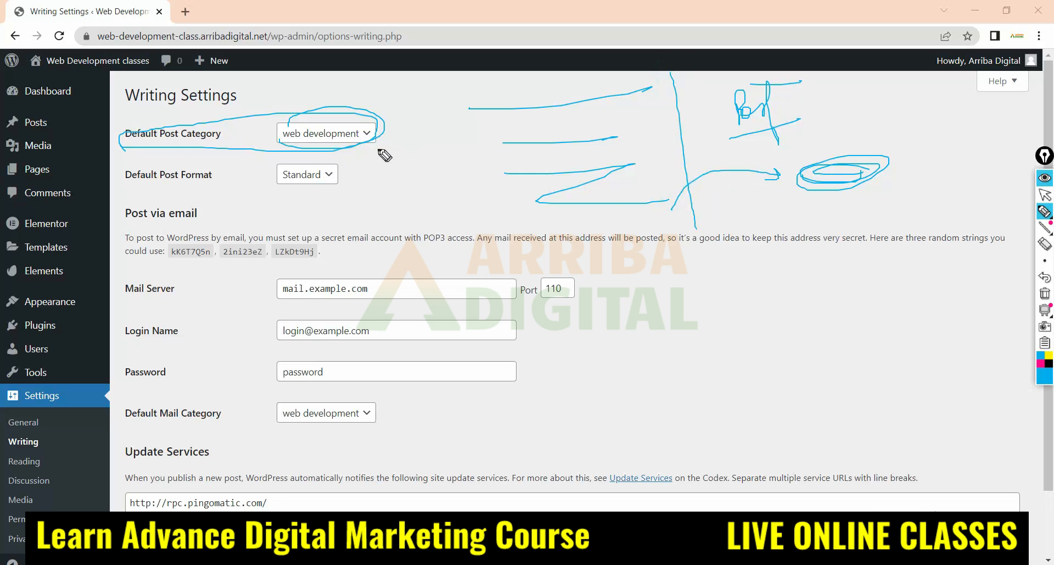
left_click_drag(378, 147, 433, 124)
left_click(1046, 248)
mouse_move(788, 152)
left_mouse_down()
mouse_move(647, 125)
mouse_move(838, 180)
mouse_move(207, 141)
mouse_move(416, 141)
left_mouse_up()
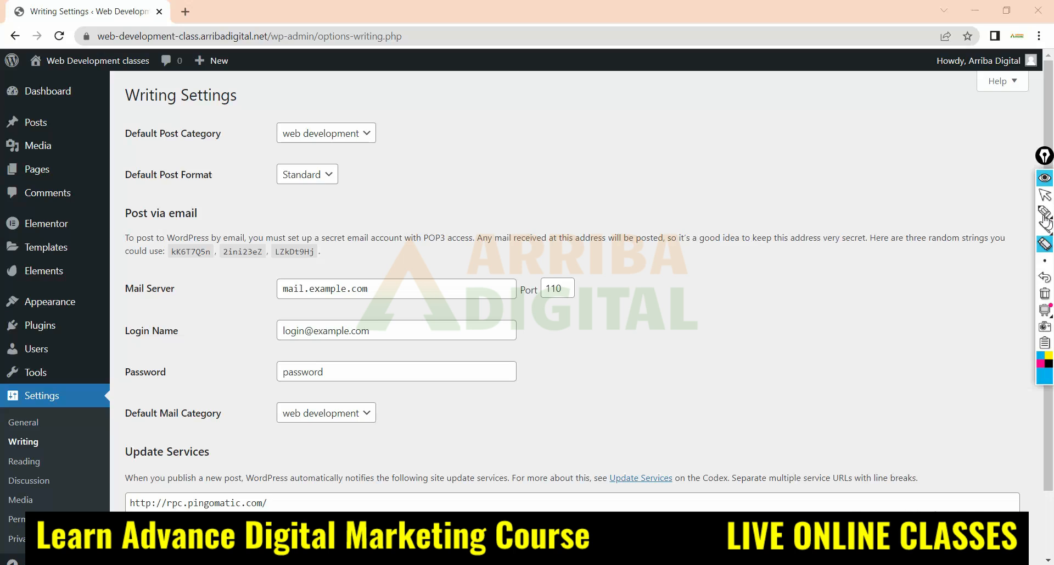
left_click(1046, 196)
View the available choices for Default Post Category and Default Post Format, keeping web development and Standard
mouse_move(55, 123)
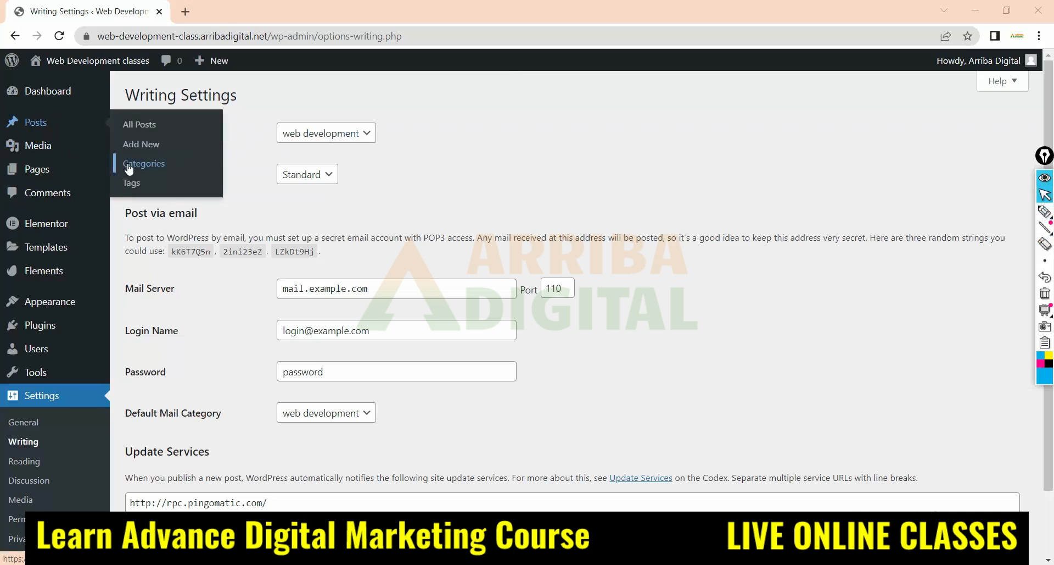
left_click(324, 133)
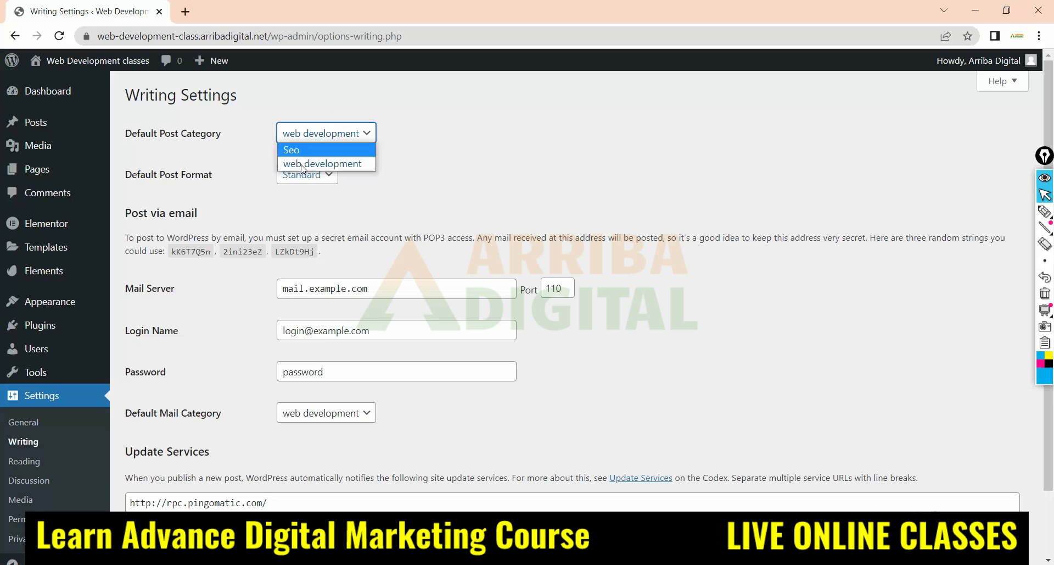
left_click(401, 150)
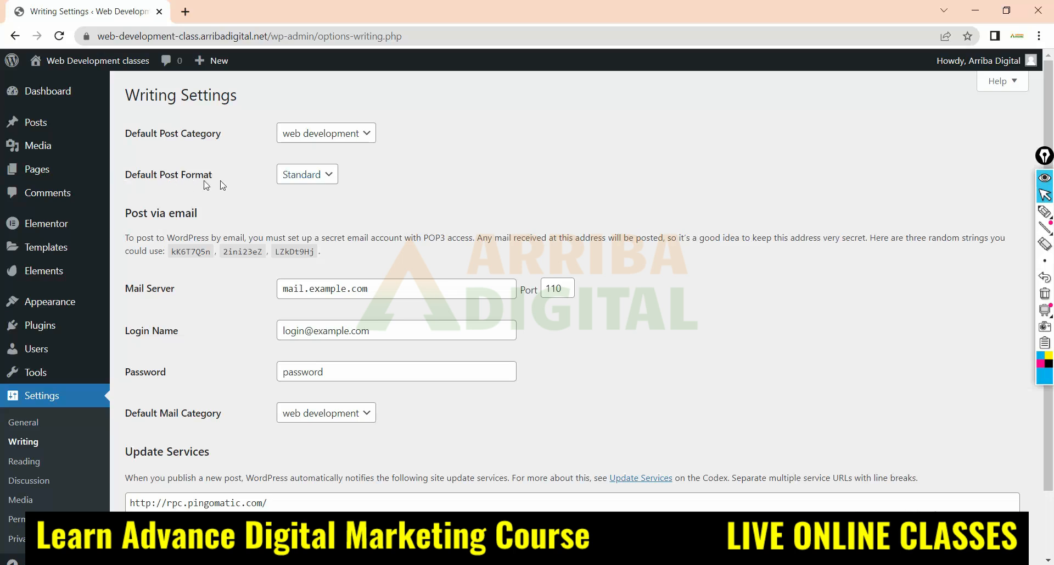
left_click(320, 173)
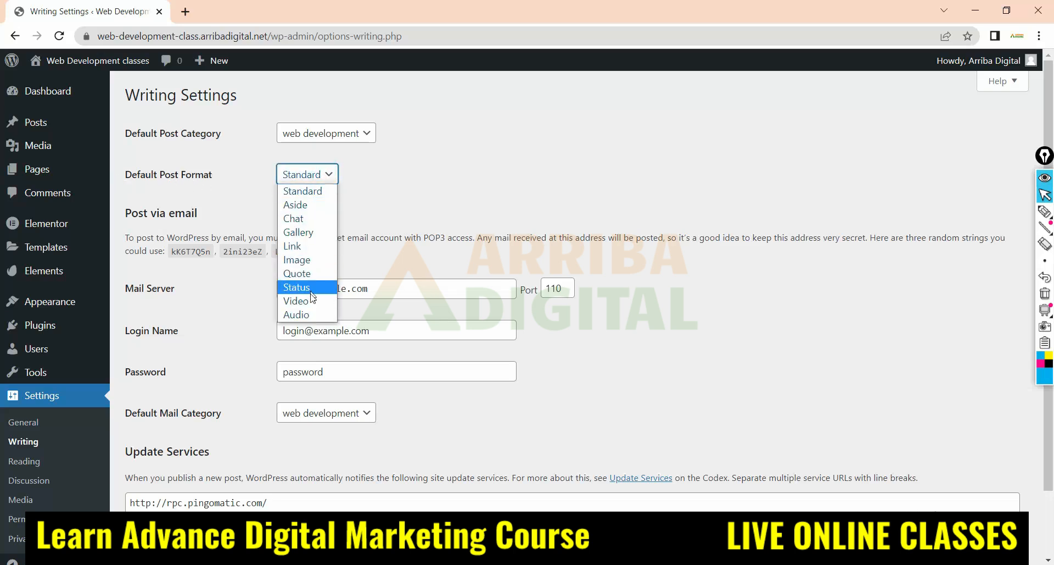
left_click(307, 193)
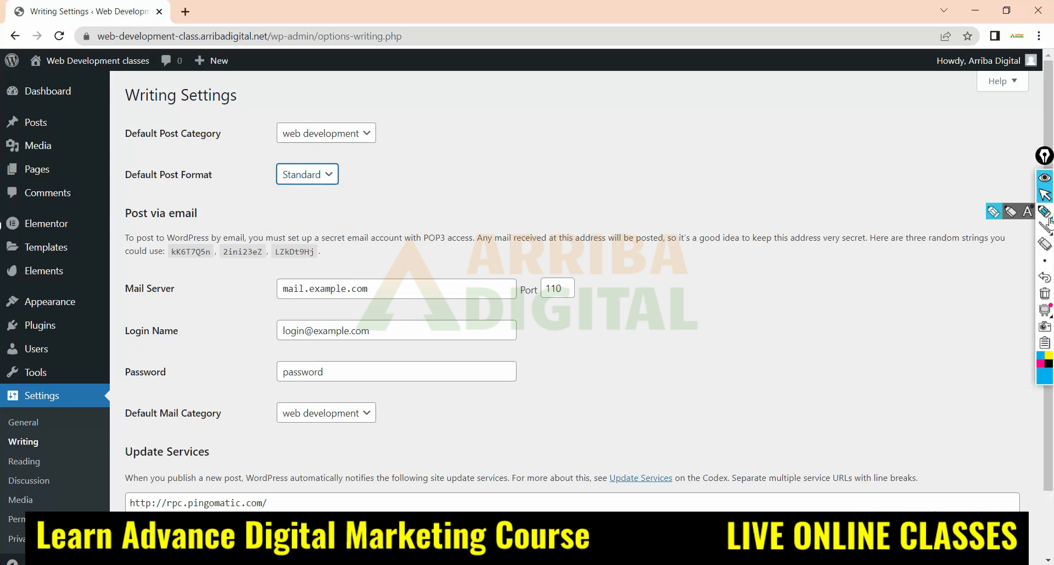
left_click(329, 180)
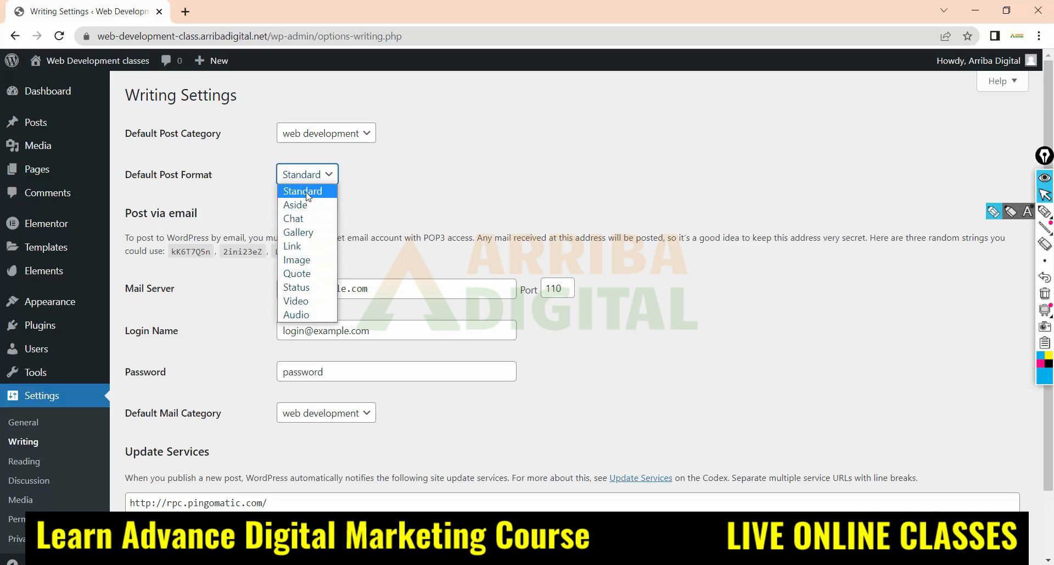
left_click(385, 198)
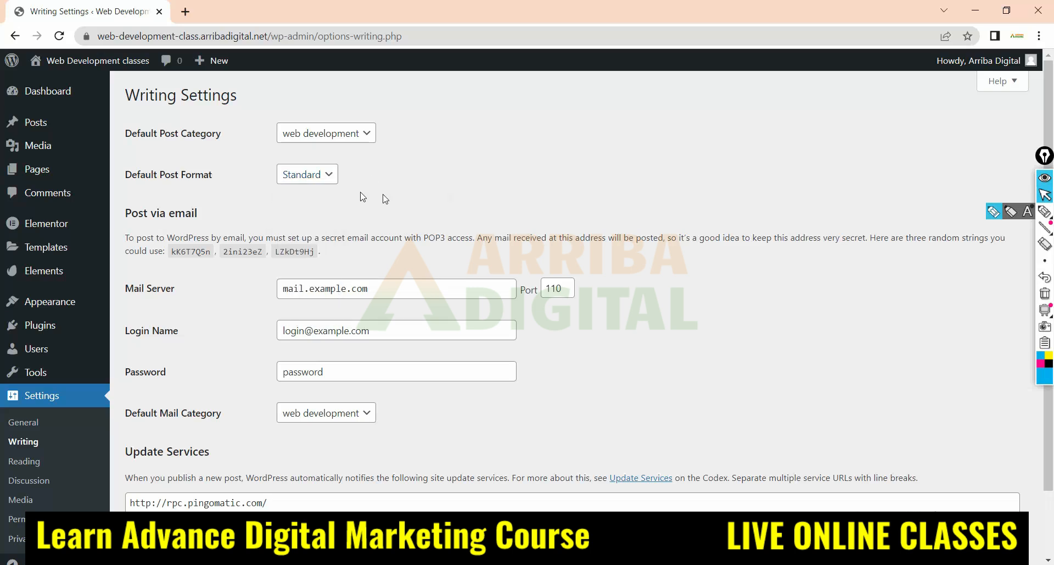
Open the Reading Settings and circle the "Blog pages show at most" setting with the pen
left_click(29, 462)
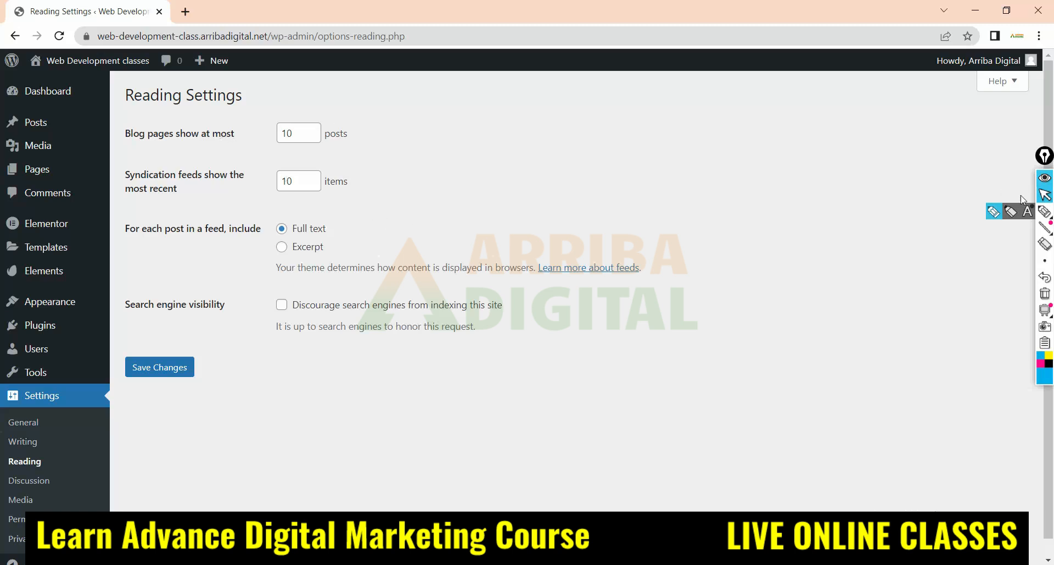
left_click(1043, 211)
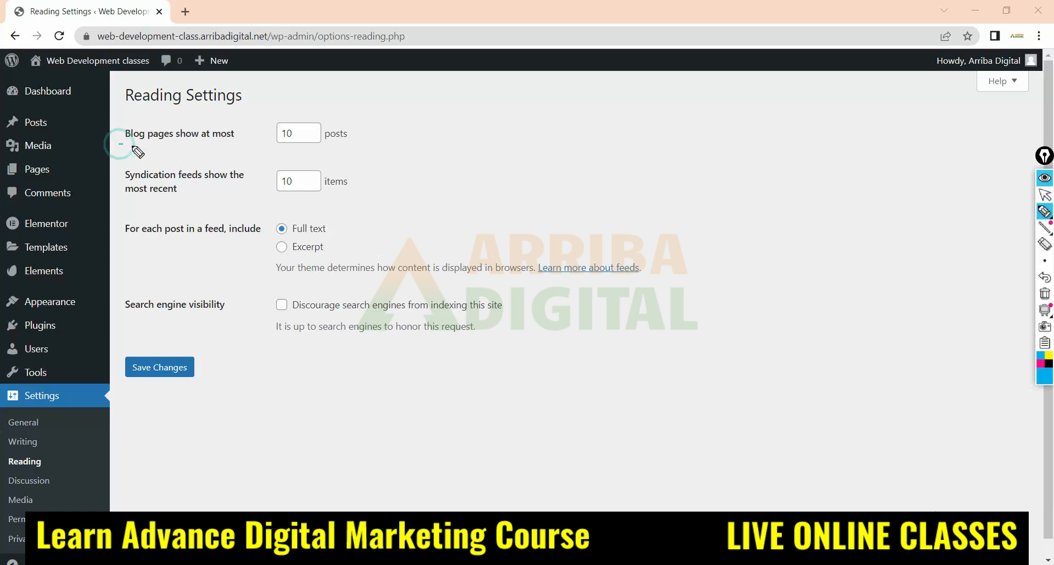
mouse_move(120, 144)
left_mouse_down()
mouse_move(372, 147)
mouse_move(212, 117)
mouse_move(122, 134)
mouse_move(119, 144)
left_mouse_up()
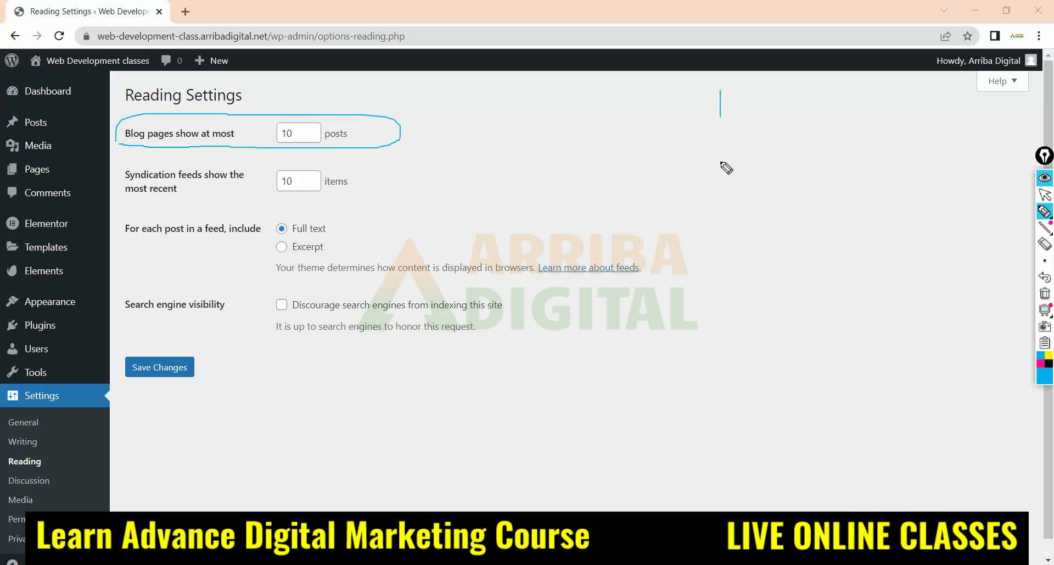
Sketch a large page outline on the blank area, start post marks inside it, and tick the 10 posts value
mouse_move(727, 168)
left_mouse_down()
mouse_move(944, 351)
mouse_move(724, 94)
left_mouse_up()
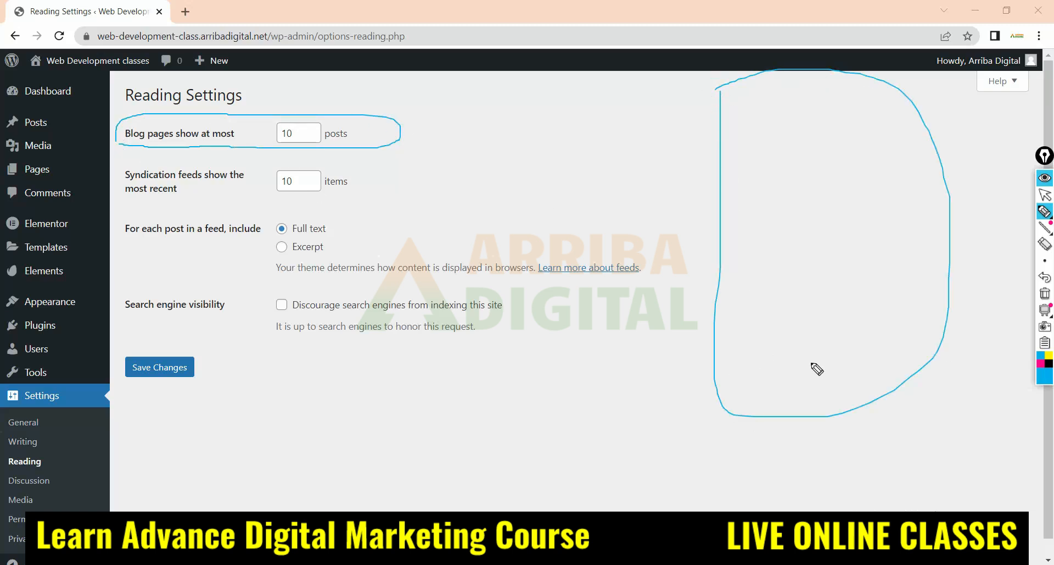
left_click_drag(780, 143, 796, 144)
left_click_drag(291, 153, 318, 141)
left_click_drag(778, 198, 778, 217)
left_click_drag(789, 189, 803, 188)
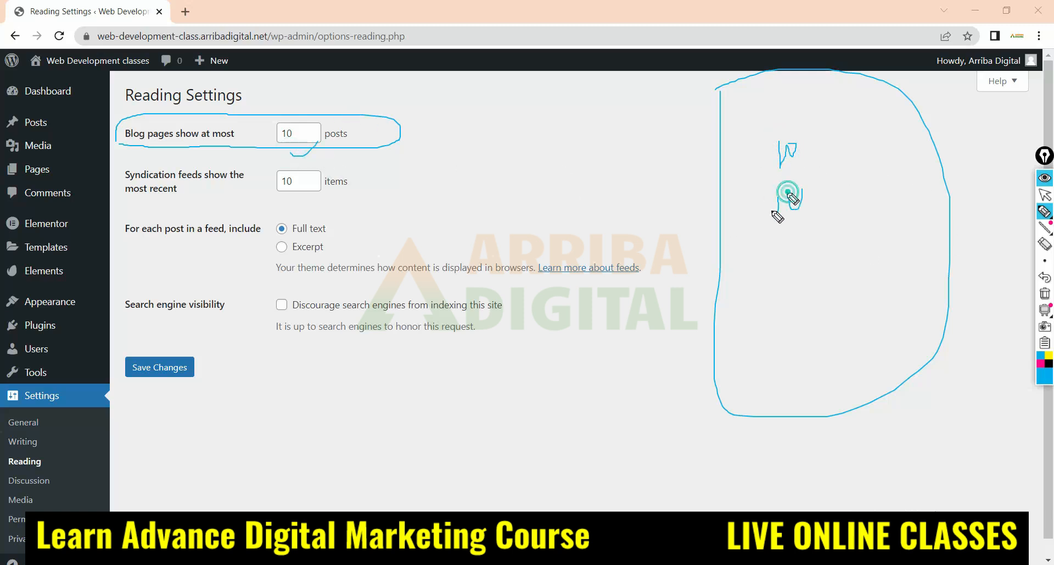
Sketch a column of post shapes down to the end of the page outline and clear all the annotations
left_click_drag(768, 247, 772, 280)
left_click_drag(776, 142, 792, 144)
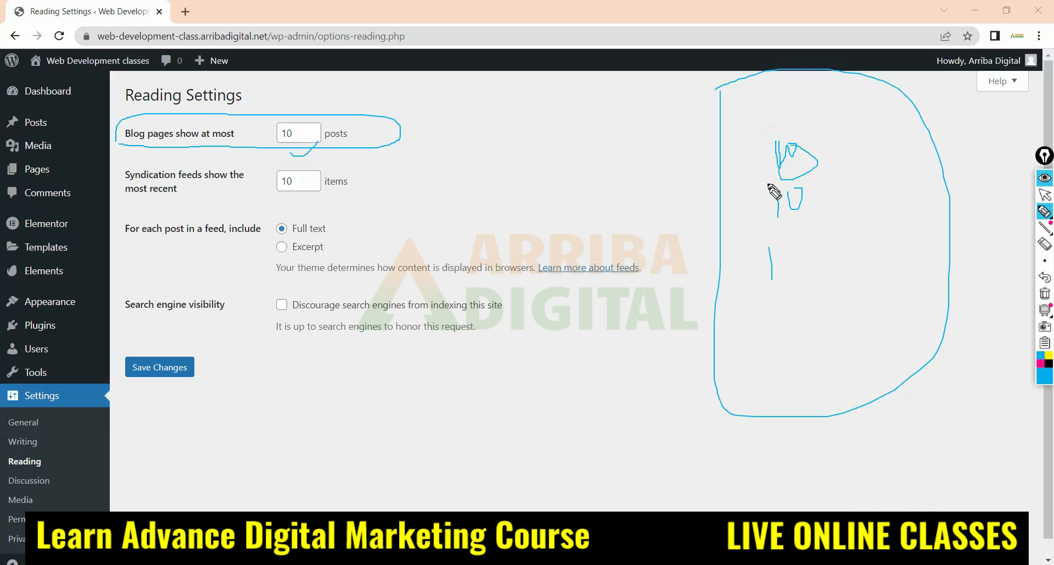
left_click_drag(774, 193, 803, 188)
left_click_drag(770, 250, 799, 224)
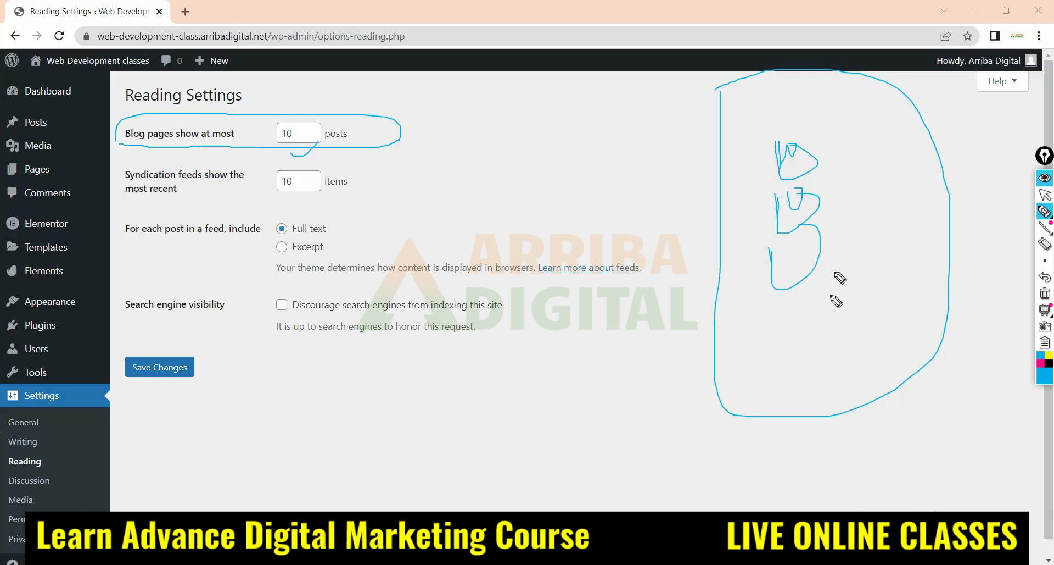
mouse_move(795, 304)
left_mouse_down()
mouse_move(822, 379)
mouse_move(847, 336)
left_mouse_up()
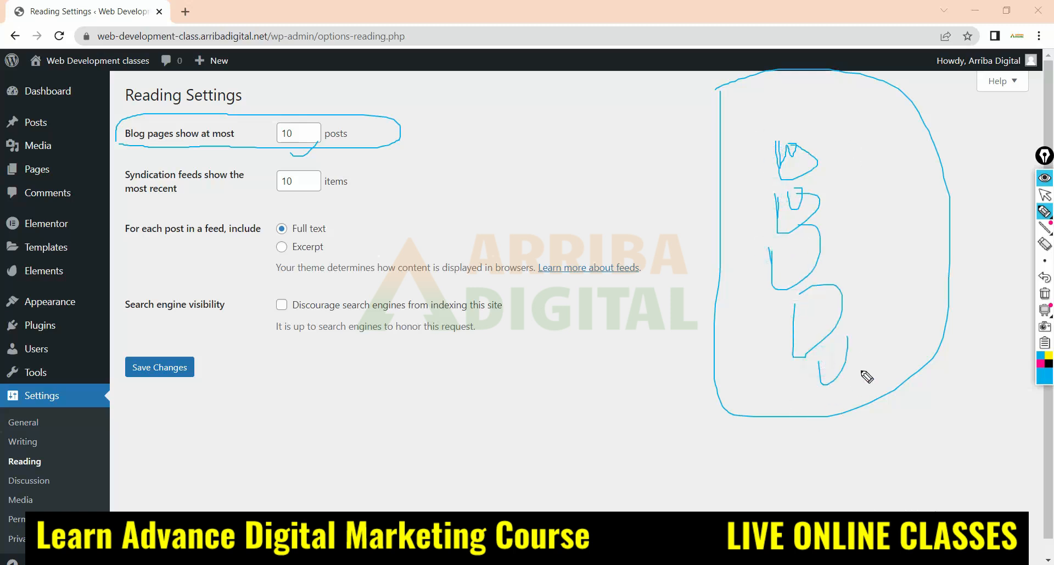
mouse_move(816, 399)
left_mouse_down()
mouse_move(848, 404)
mouse_move(948, 387)
left_mouse_up()
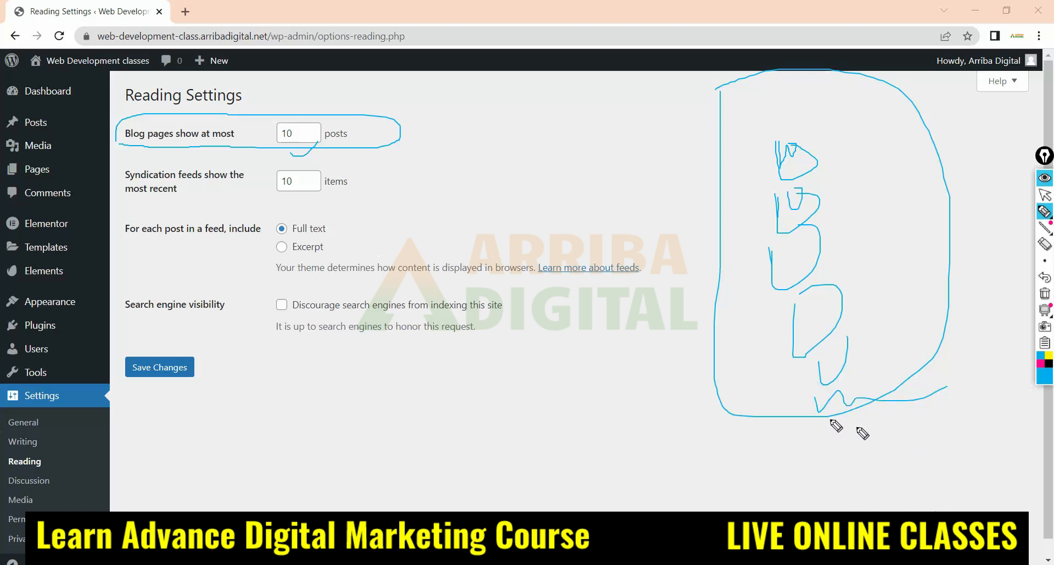
left_click_drag(882, 439, 967, 372)
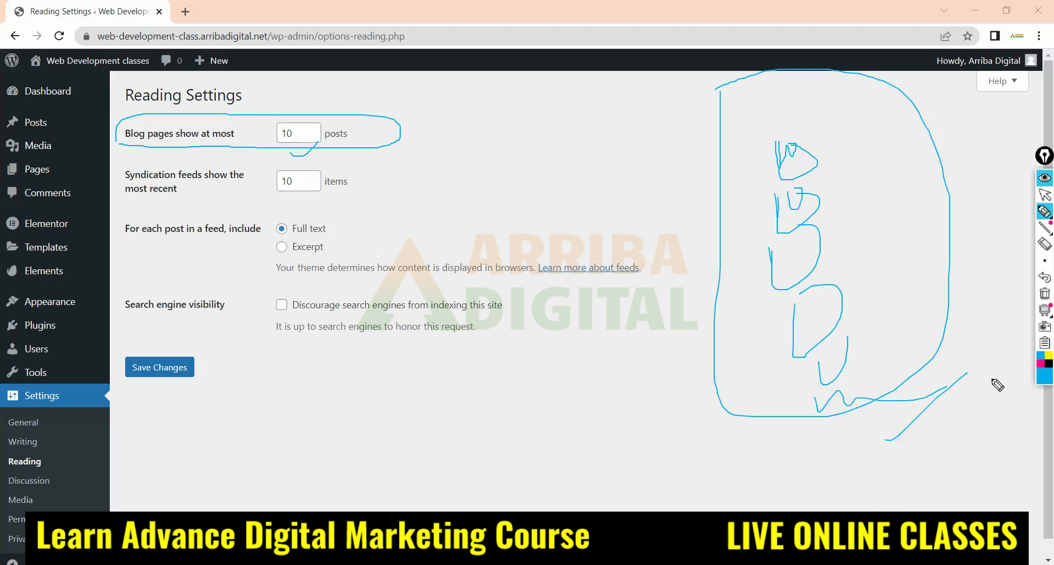
left_click(1045, 293)
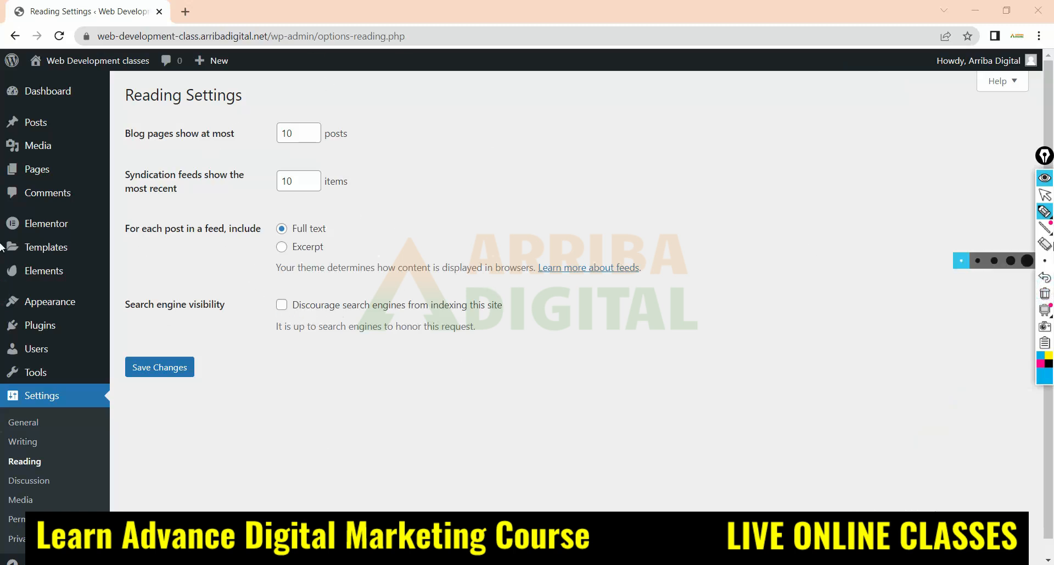
left_click(1045, 194)
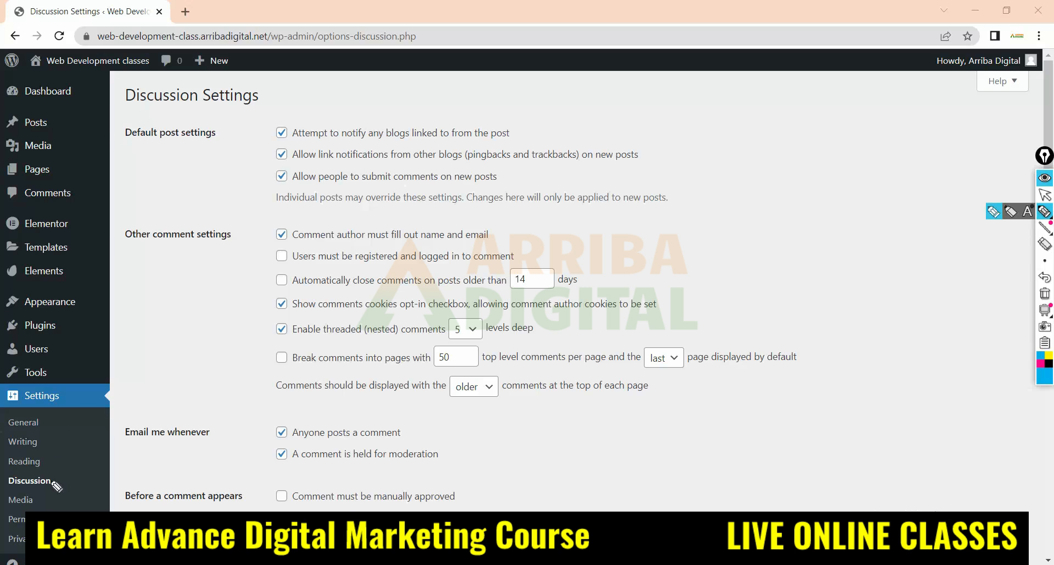
In the Discussion Settings, circle the Default post settings heading and mark its options, underlining "Attempt to notify any blogs linked to from the post"
mouse_move(57, 476)
left_mouse_down()
mouse_move(24, 470)
mouse_move(75, 476)
left_mouse_up()
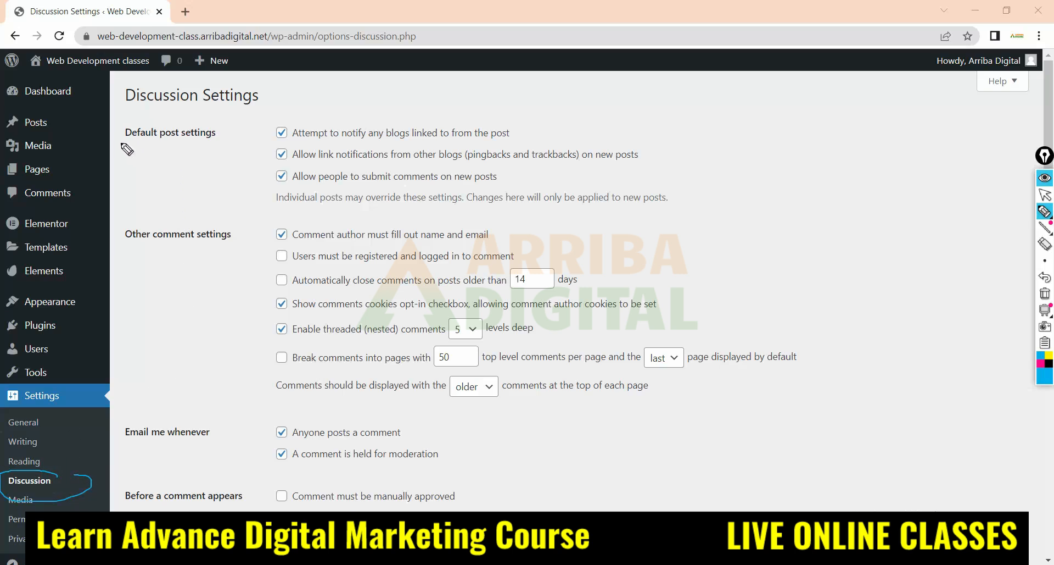
mouse_move(121, 144)
left_mouse_down()
mouse_move(196, 146)
mouse_move(181, 116)
mouse_move(121, 144)
left_mouse_up()
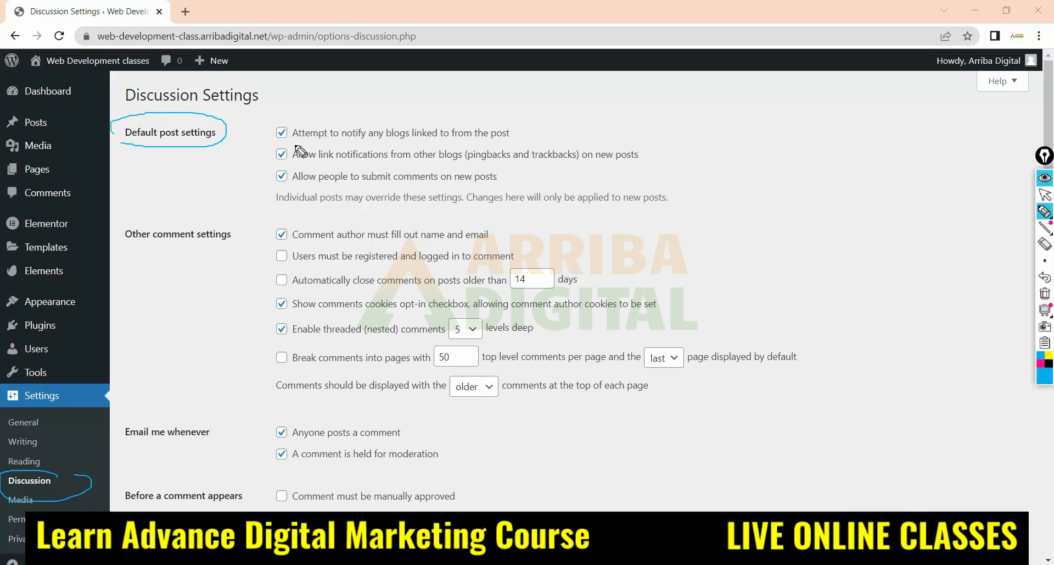
left_click_drag(504, 142, 565, 123)
left_click_drag(612, 156, 685, 146)
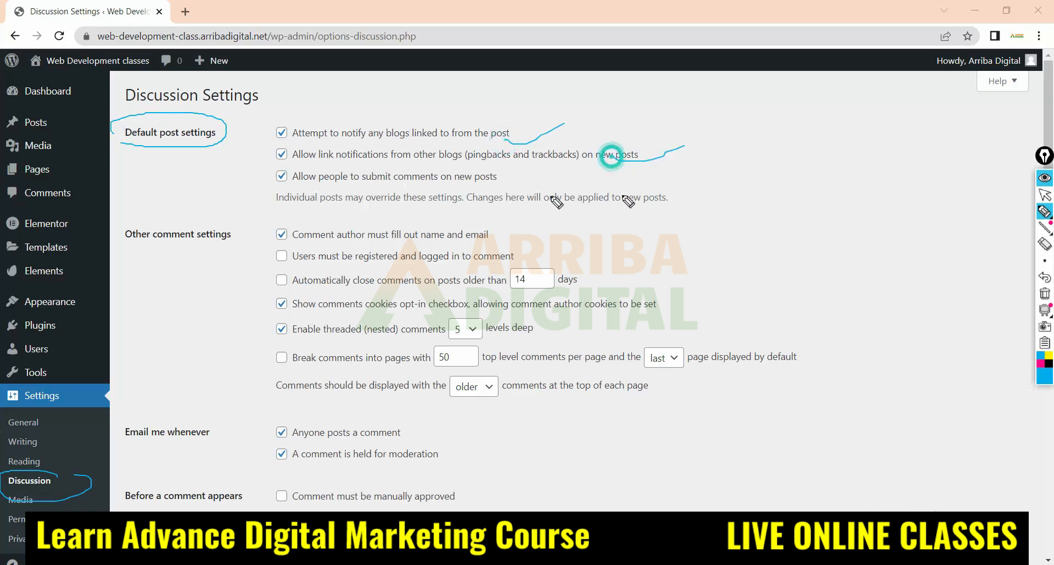
left_click(512, 178)
left_click_drag(511, 179, 561, 181)
left_click_drag(587, 207, 651, 192)
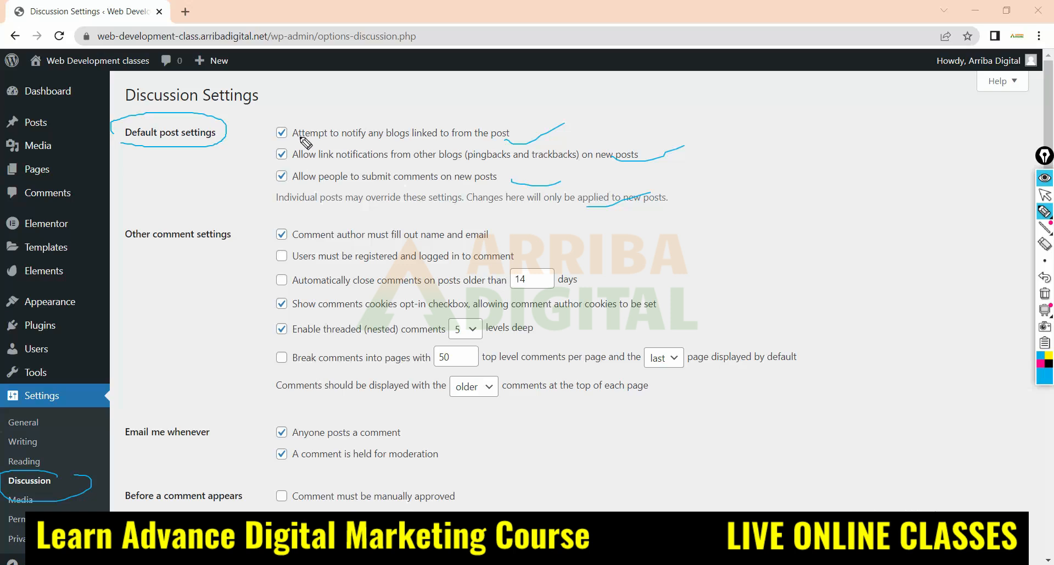
left_click_drag(270, 141, 487, 140)
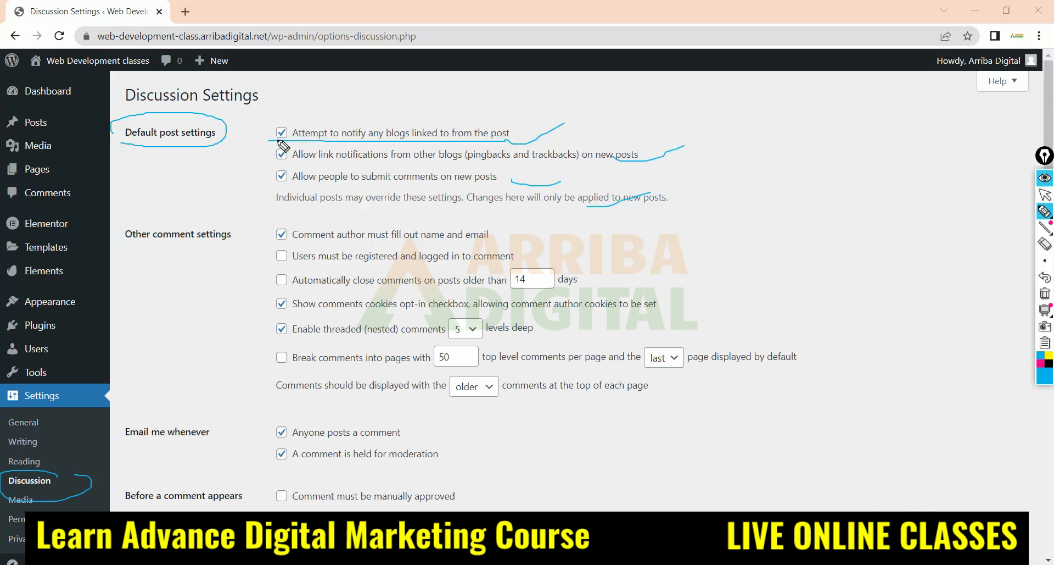
Sketch a page outline with three comment lines and mark "Allow people to submit comments on new posts" and its checkbox with the pen
mouse_move(806, 99)
left_mouse_down()
mouse_move(806, 168)
mouse_move(936, 231)
mouse_move(869, 95)
mouse_move(803, 97)
left_mouse_up()
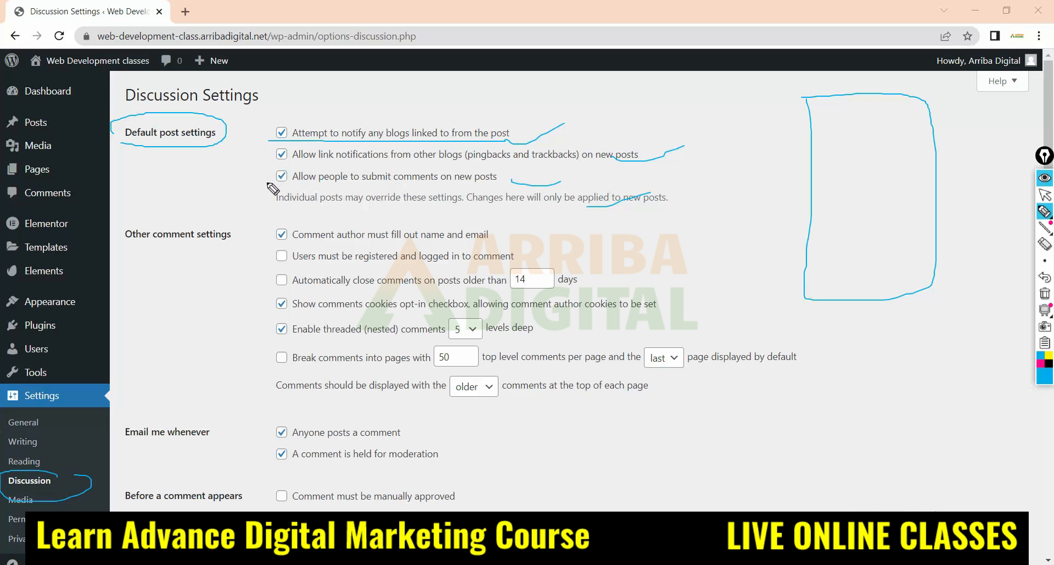
mouse_move(267, 181)
left_mouse_down()
mouse_move(497, 175)
mouse_move(261, 177)
left_mouse_up()
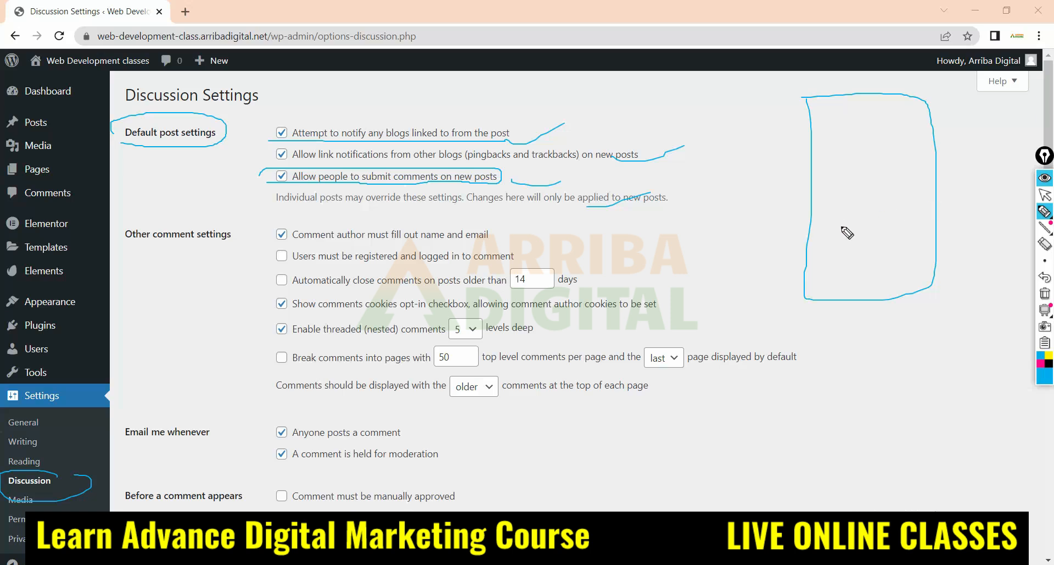
left_click_drag(841, 226, 926, 224)
left_click_drag(841, 246, 907, 246)
left_click_drag(825, 273, 913, 264)
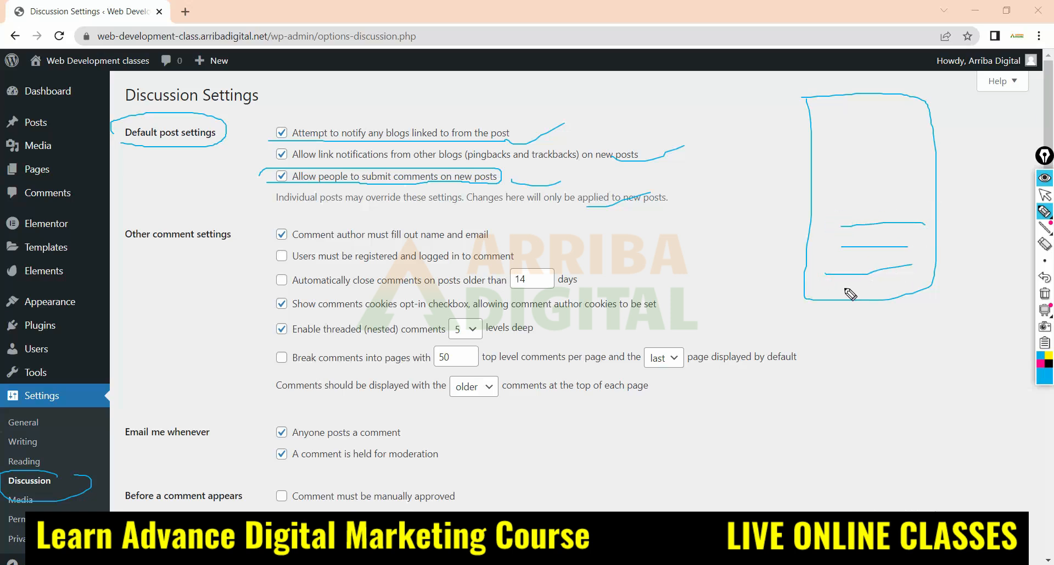
left_click(282, 175)
mouse_move(284, 171)
left_mouse_down()
mouse_move(278, 179)
mouse_move(288, 168)
left_mouse_up()
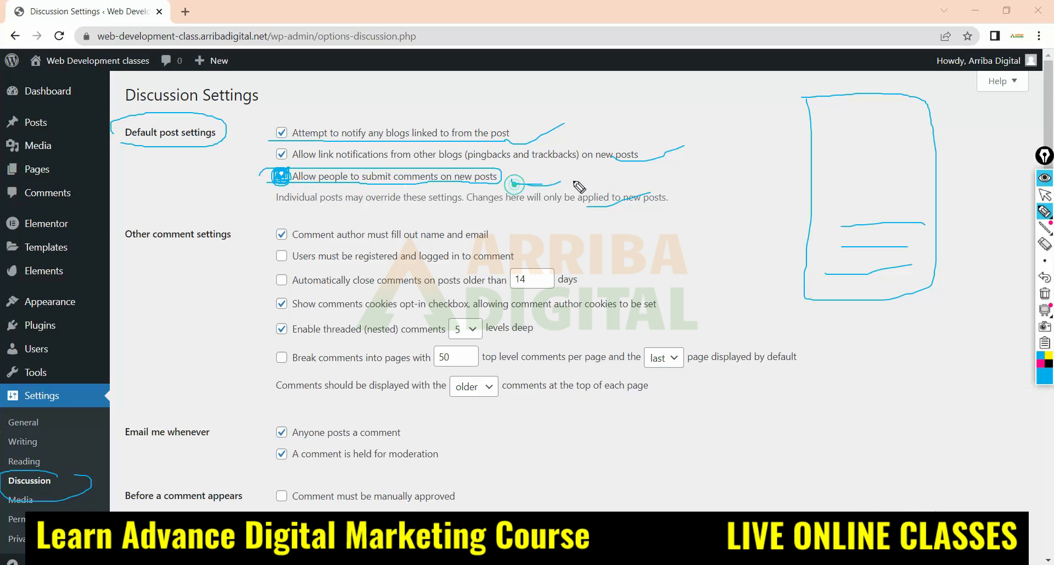
Circle the Other comment settings heading, bracket its list of options and outline the comment lines in the page sketch
left_click_drag(543, 183, 574, 180)
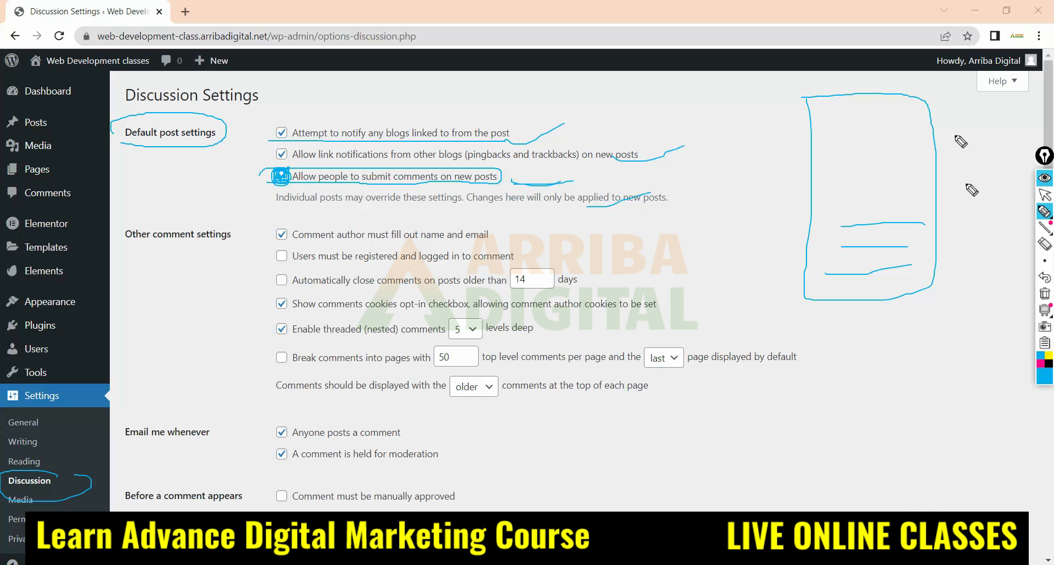
mouse_move(1045, 214)
mouse_move(127, 248)
left_mouse_down()
mouse_move(250, 242)
mouse_move(154, 216)
mouse_move(122, 243)
left_mouse_up()
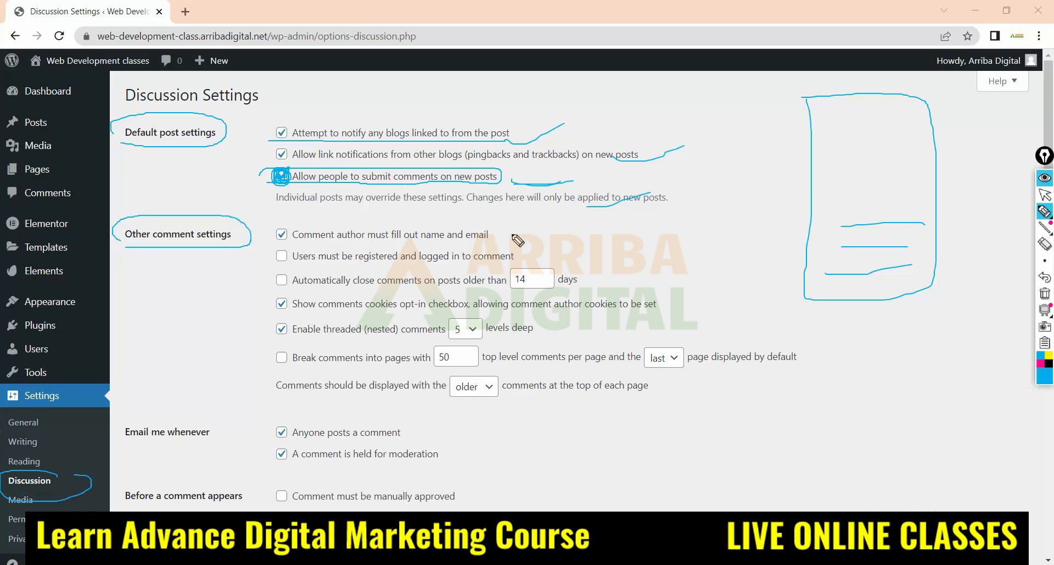
mouse_move(263, 226)
left_mouse_down()
mouse_move(246, 351)
mouse_move(262, 382)
left_mouse_up()
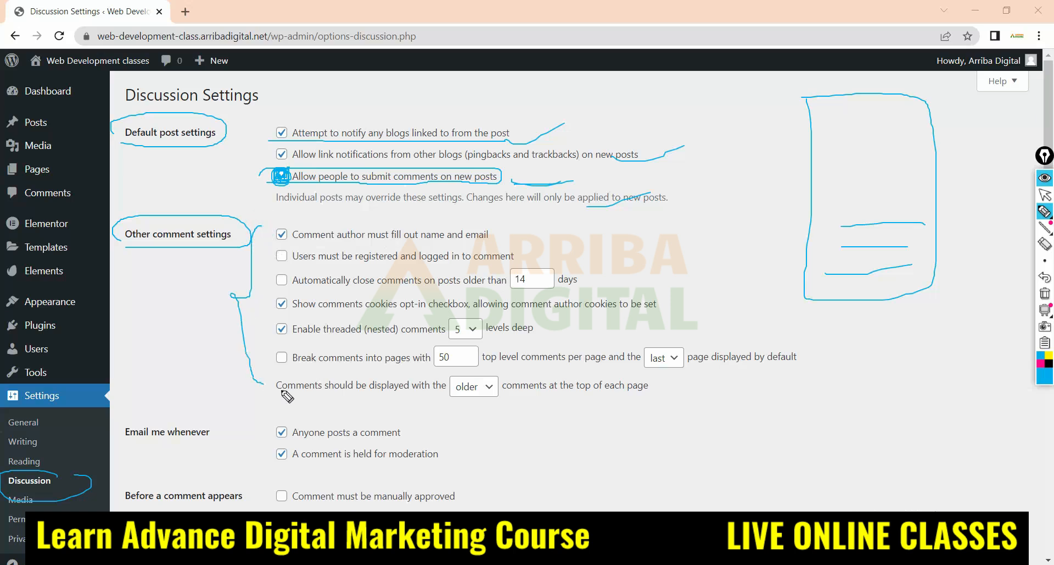
mouse_move(823, 228)
left_mouse_down()
mouse_move(828, 272)
mouse_move(910, 274)
mouse_move(842, 225)
left_mouse_up()
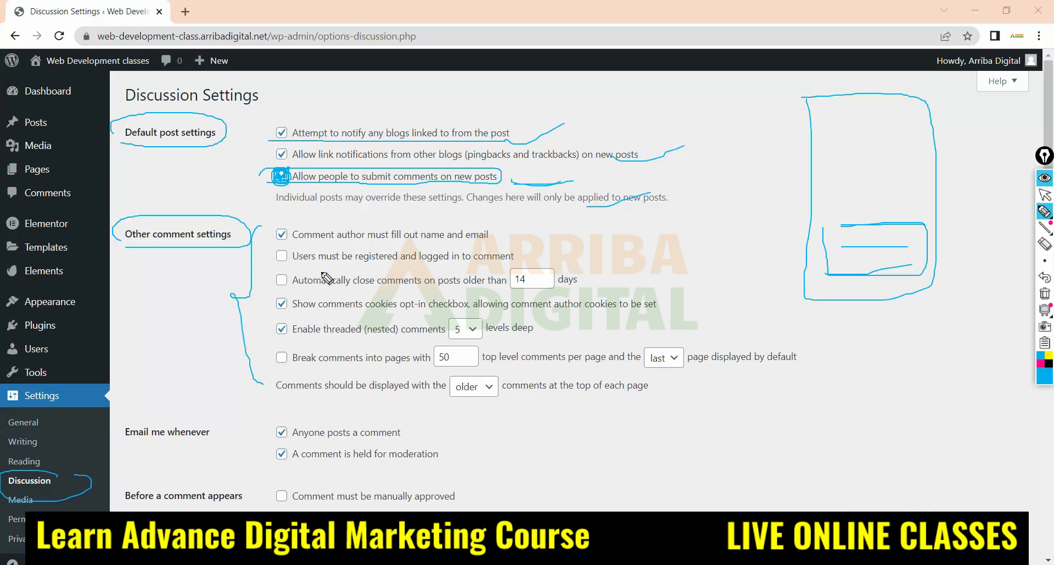
Draw lines across the Other comment settings options and clear all the annotations
left_click_drag(269, 252, 515, 256)
left_click_drag(215, 293, 688, 256)
left_click_drag(292, 345, 590, 360)
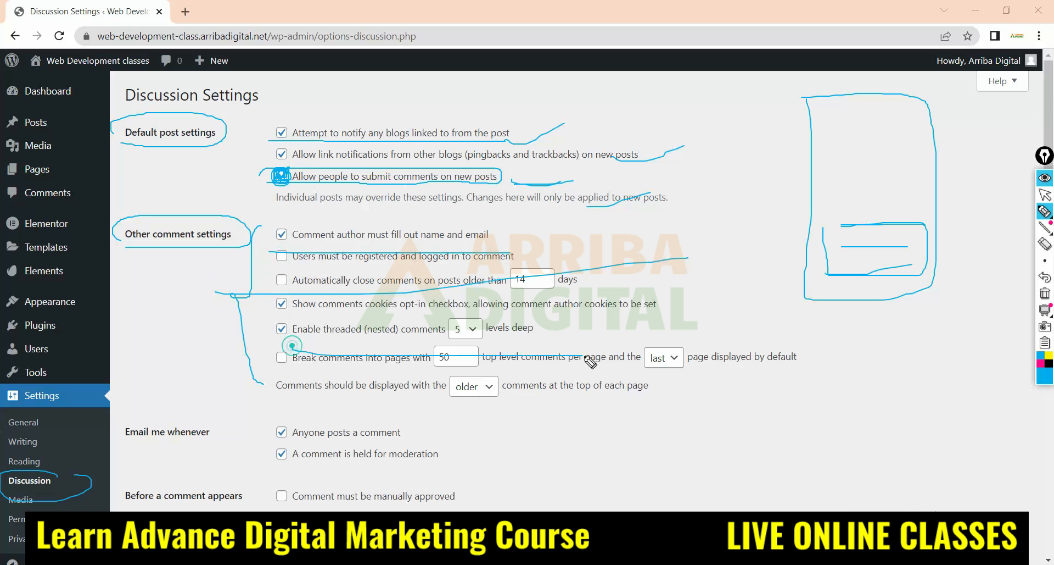
left_click_drag(236, 407, 630, 383)
key("Escape")
Highlight the "Before a comment appears" setting and toggle "Comment must be manually approved" on and back off
scroll(185, 268, "down", 3)
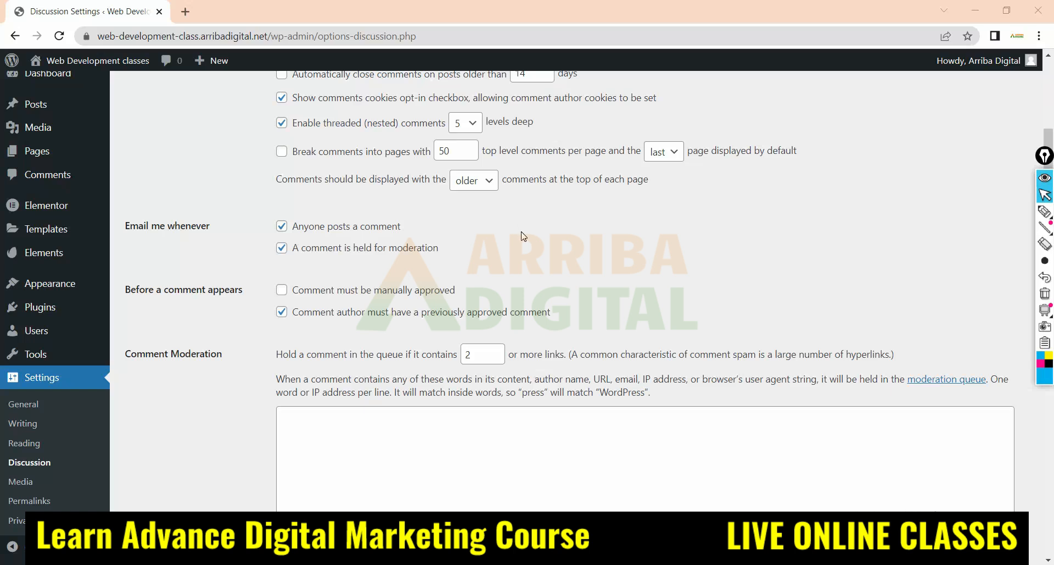
scroll(523, 236, "down", 1)
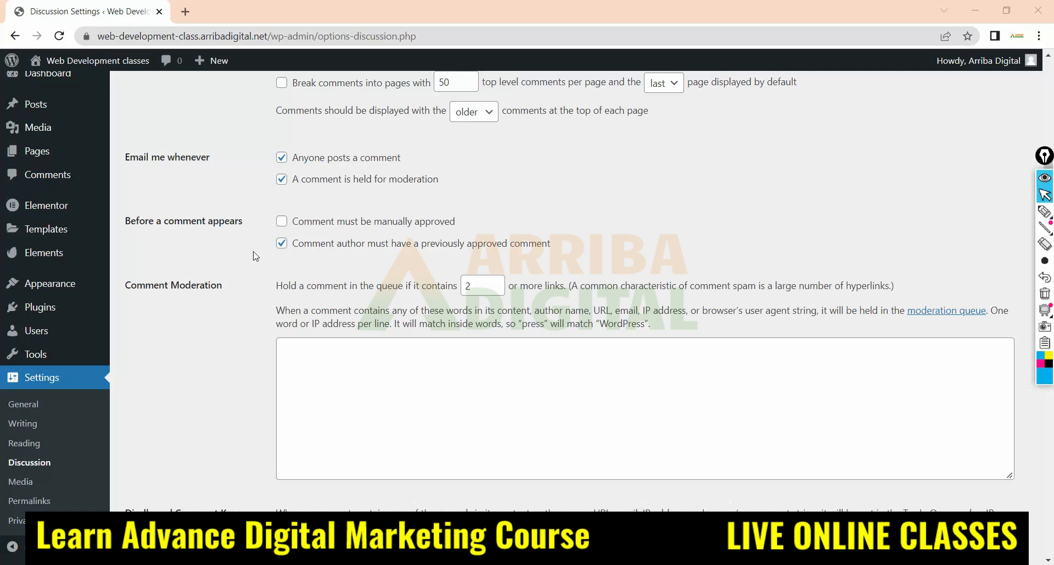
left_click_drag(128, 219, 278, 264)
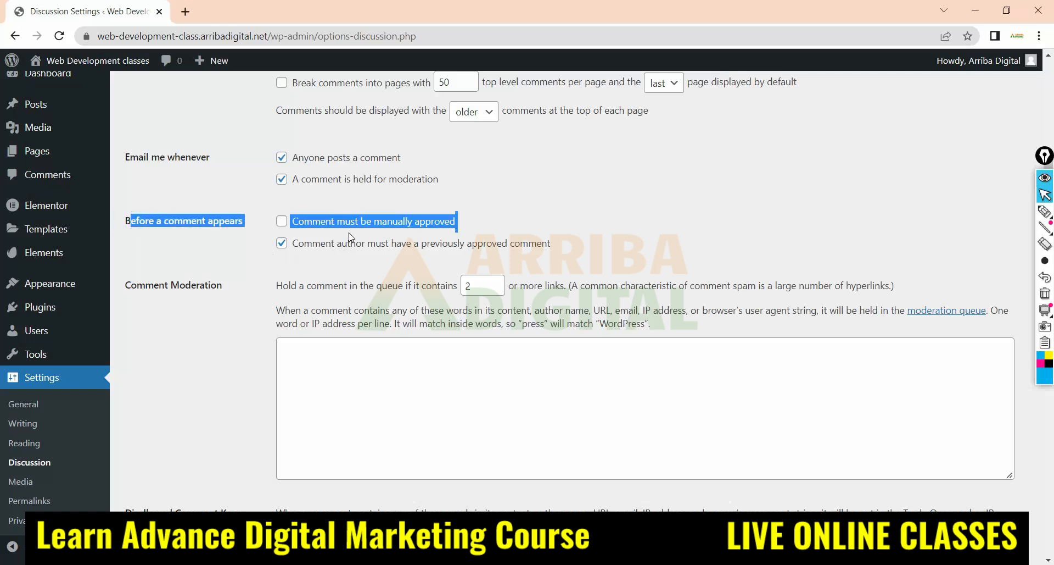
left_click(283, 222)
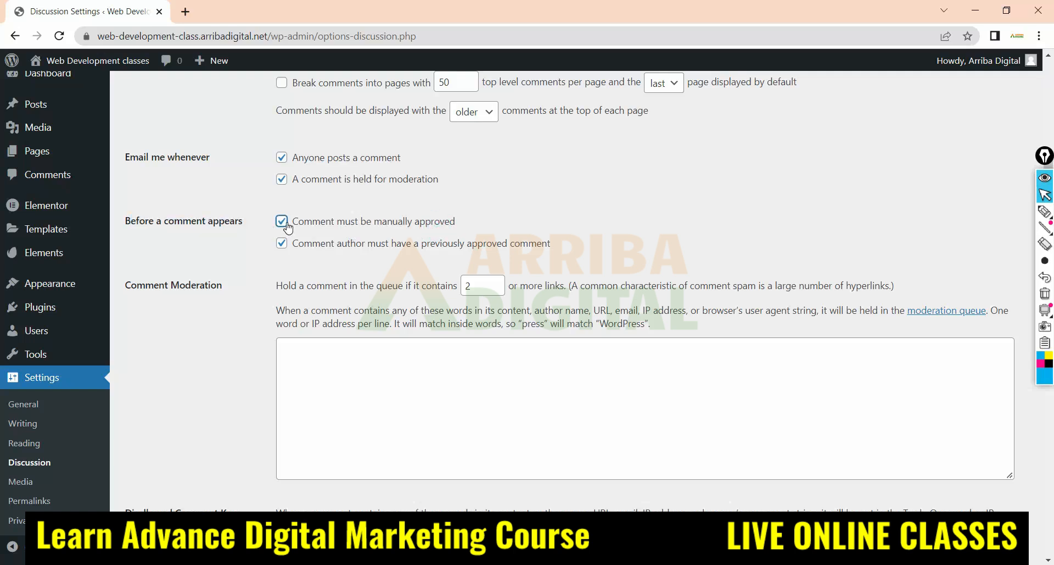
left_click(282, 222)
left_click(282, 221)
left_click(1044, 211)
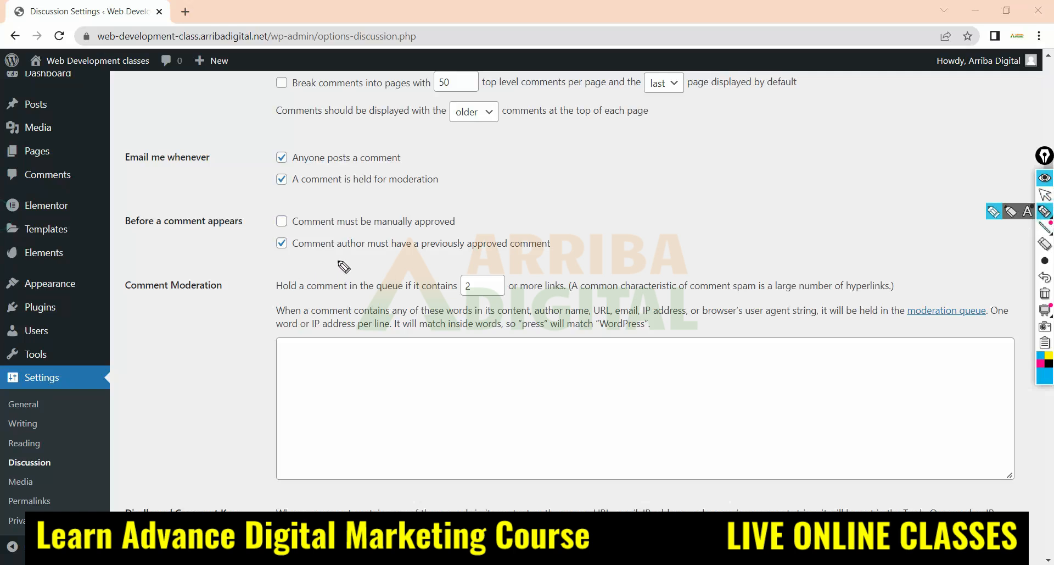
mouse_move(295, 253)
left_mouse_down()
mouse_move(566, 246)
mouse_move(462, 236)
mouse_move(295, 250)
left_mouse_up()
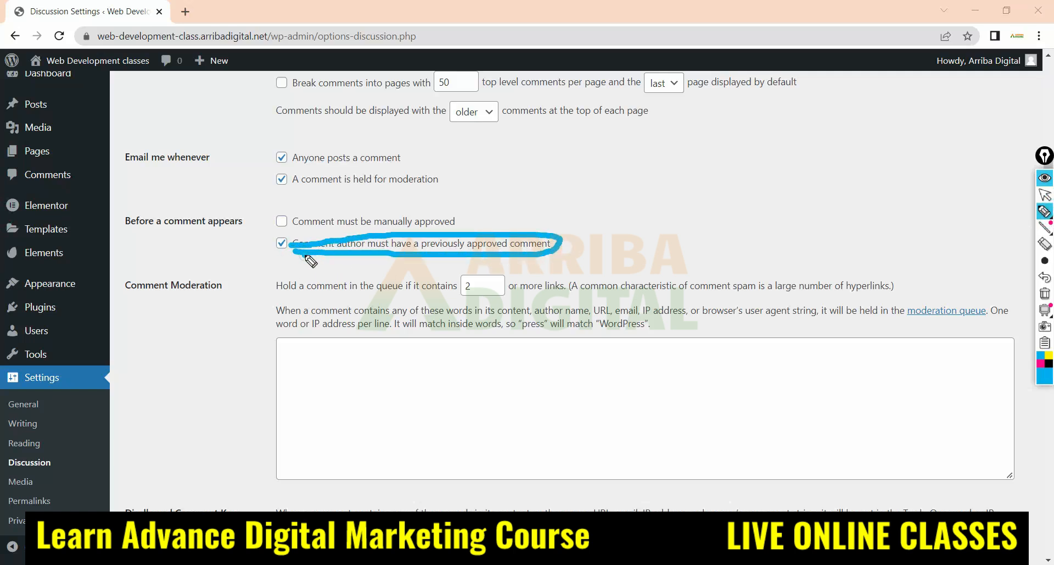
left_click(792, 224)
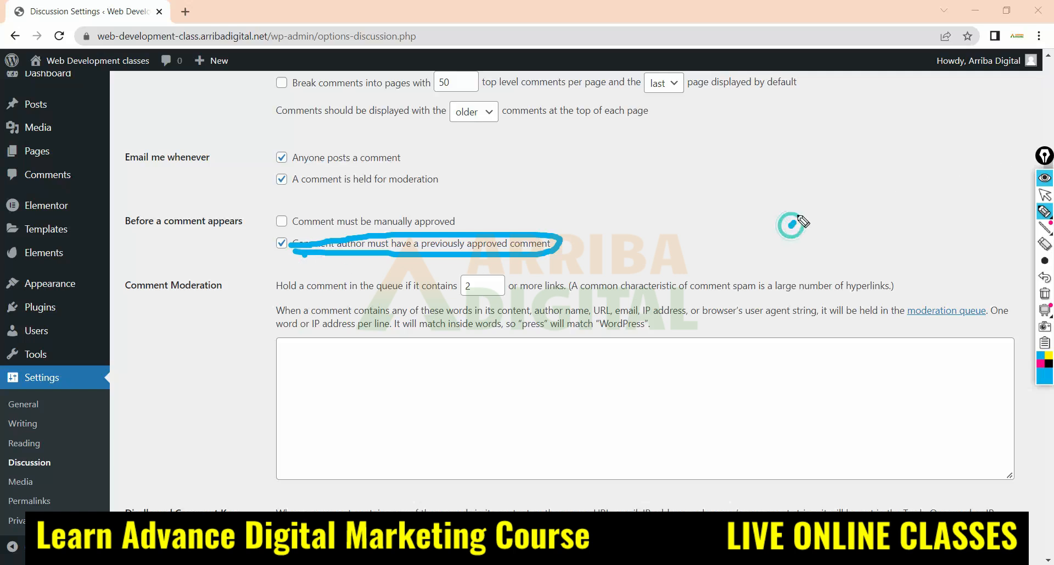
mouse_move(800, 220)
left_mouse_down()
mouse_move(802, 202)
mouse_move(791, 195)
mouse_move(793, 224)
mouse_move(786, 193)
mouse_move(802, 219)
left_mouse_up()
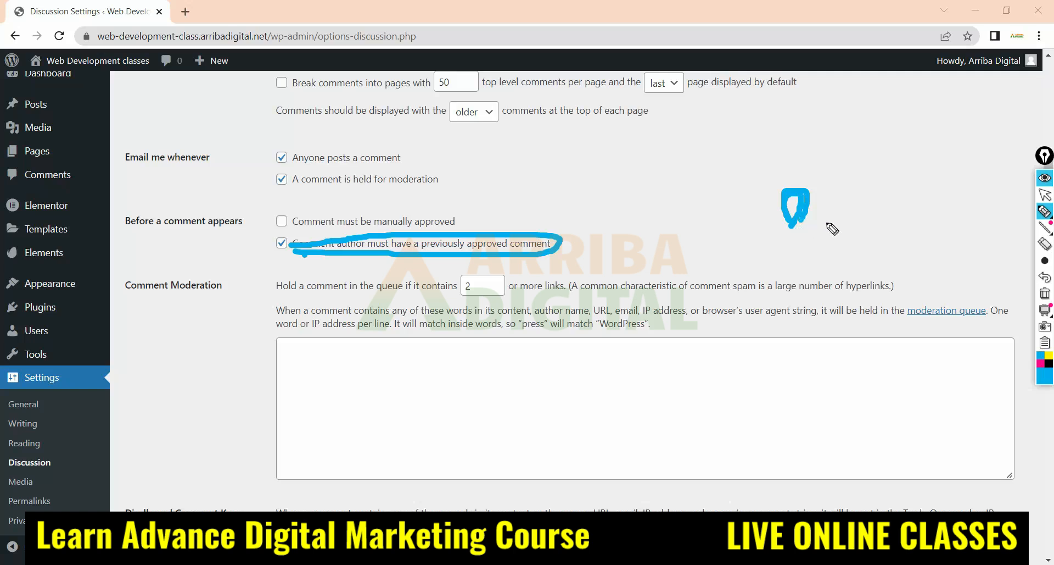
Circle "Comment author must have a previously approved comment" with a thin pen, add a mark after it and erase the annotations
left_click(1045, 213)
mouse_move(268, 253)
left_mouse_down()
mouse_move(549, 254)
mouse_move(470, 235)
mouse_move(275, 238)
mouse_move(269, 253)
left_mouse_up()
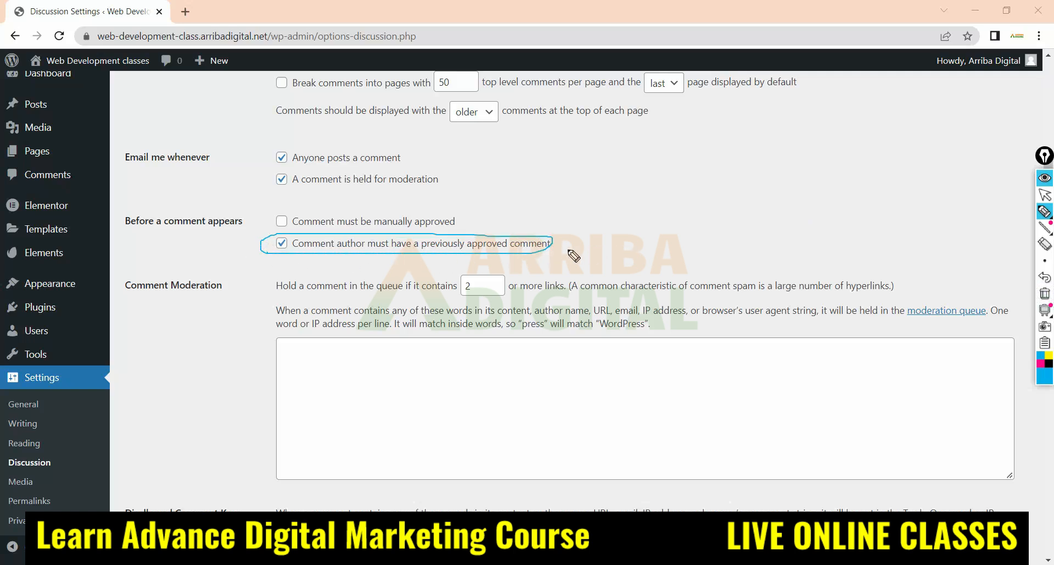
left_click(535, 254)
mouse_move(546, 255)
left_mouse_down()
mouse_move(612, 214)
mouse_move(622, 231)
mouse_move(593, 242)
left_mouse_up()
left_click(1045, 243)
left_click(1045, 194)
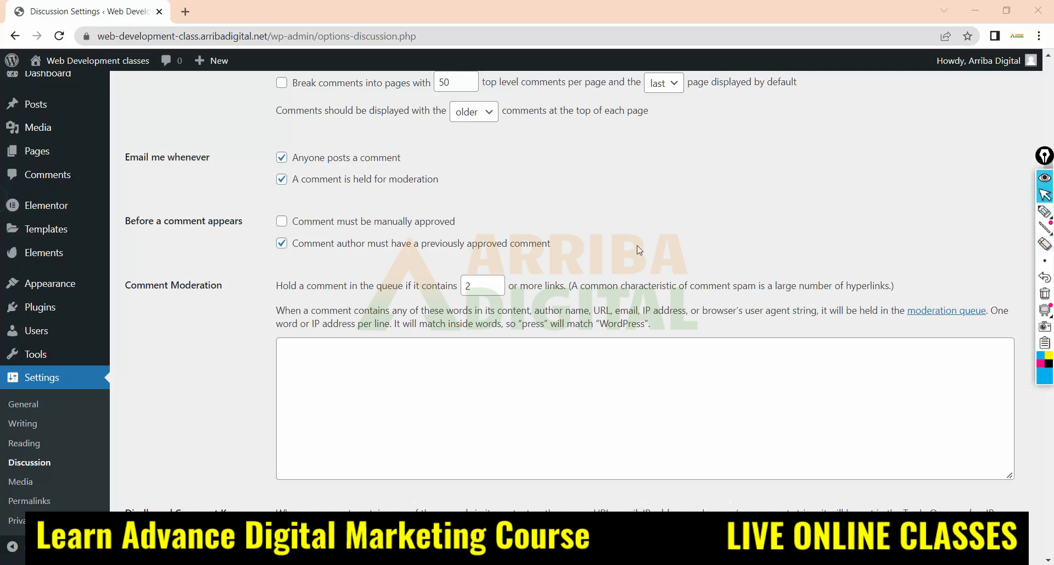
Circle "Hold a comment in the queue if it contains 2 or more links" under Comment Moderation and trace the 2
scroll(538, 256, "down", 1)
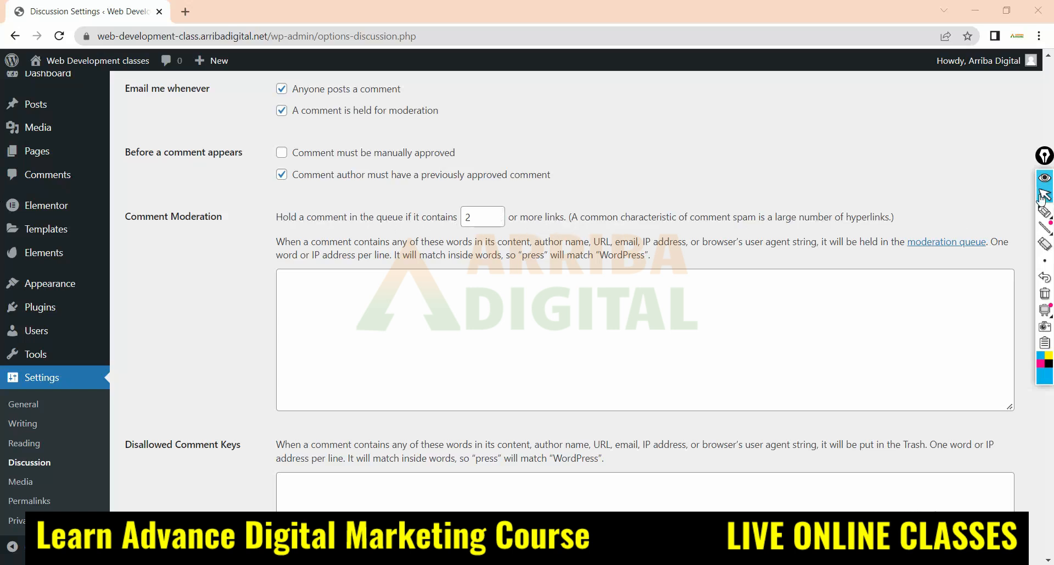
mouse_move(1045, 214)
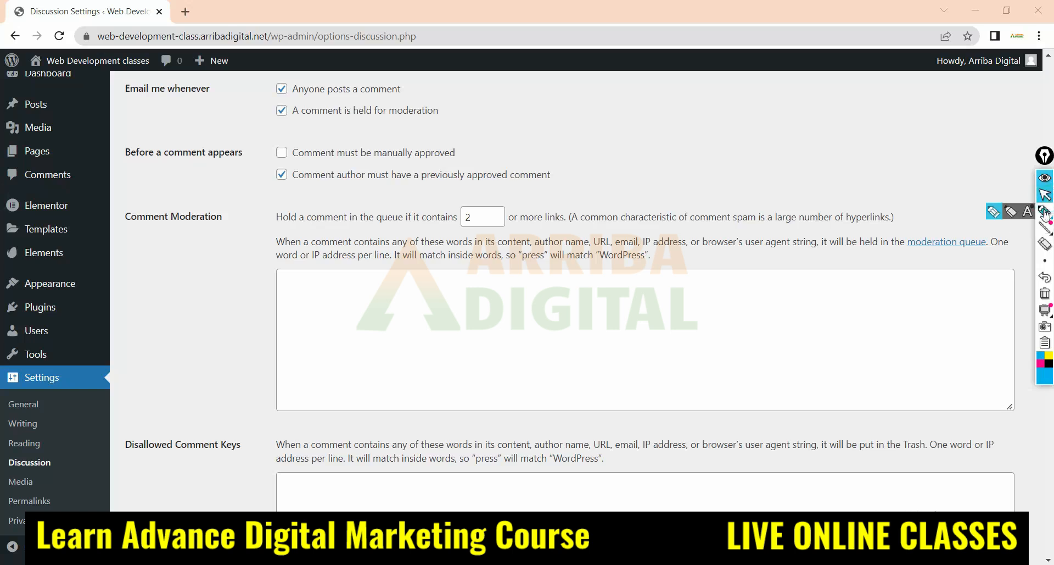
left_click(1047, 212)
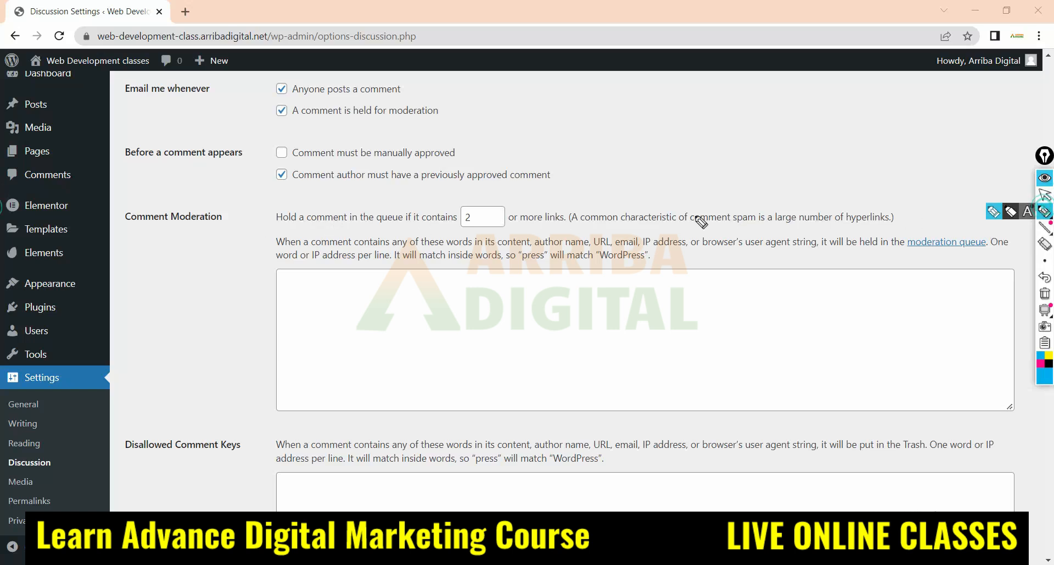
mouse_move(268, 232)
left_mouse_down()
mouse_move(564, 233)
mouse_move(569, 213)
mouse_move(346, 210)
mouse_move(275, 230)
mouse_move(305, 233)
left_mouse_up()
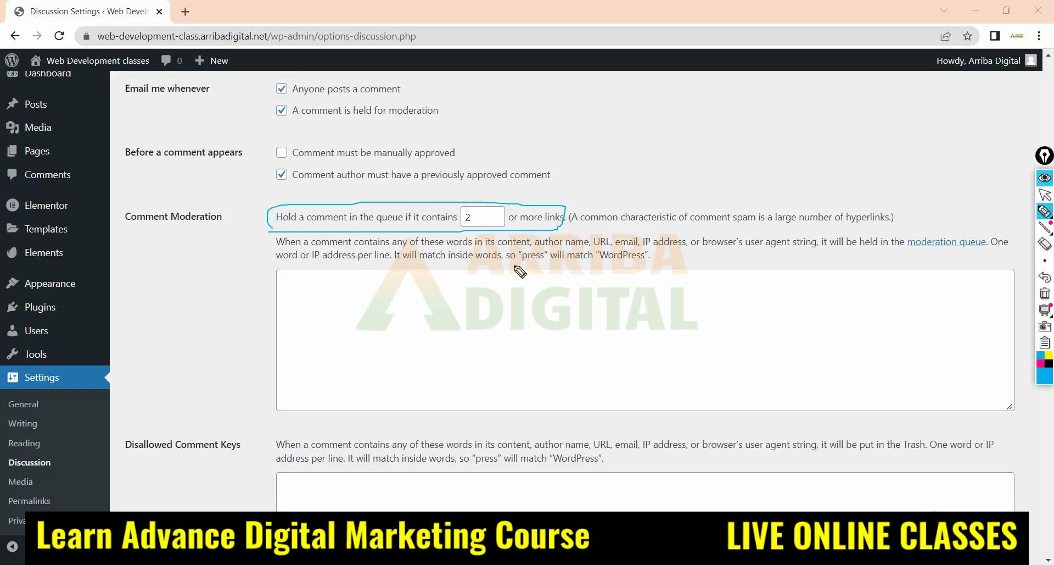
left_click(466, 215)
Sketch comment and link lines in the Comment Moderation text box and mark the link limit value again
left_click_drag(303, 276, 526, 272)
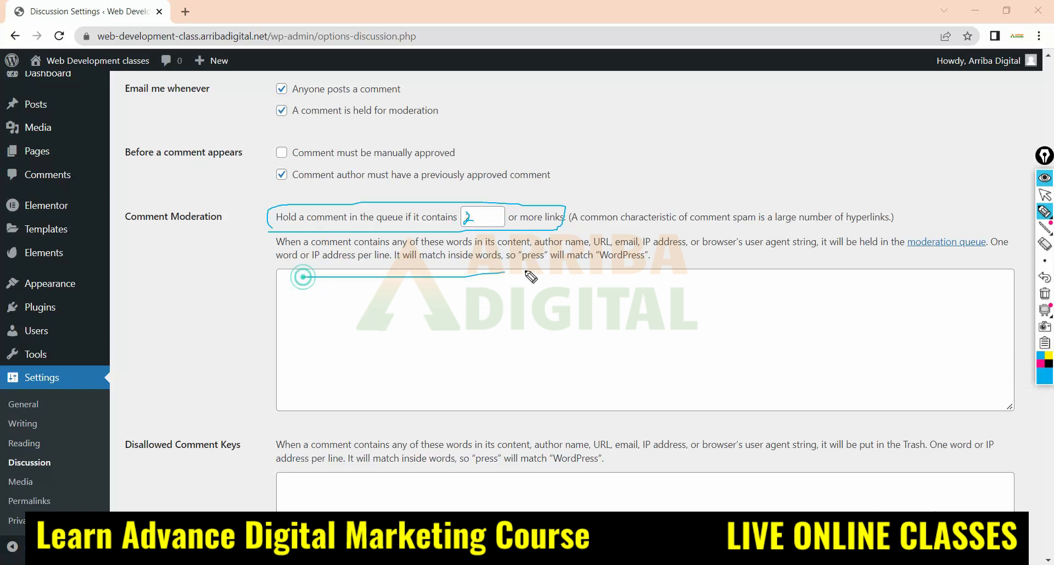
left_click_drag(383, 296, 626, 299)
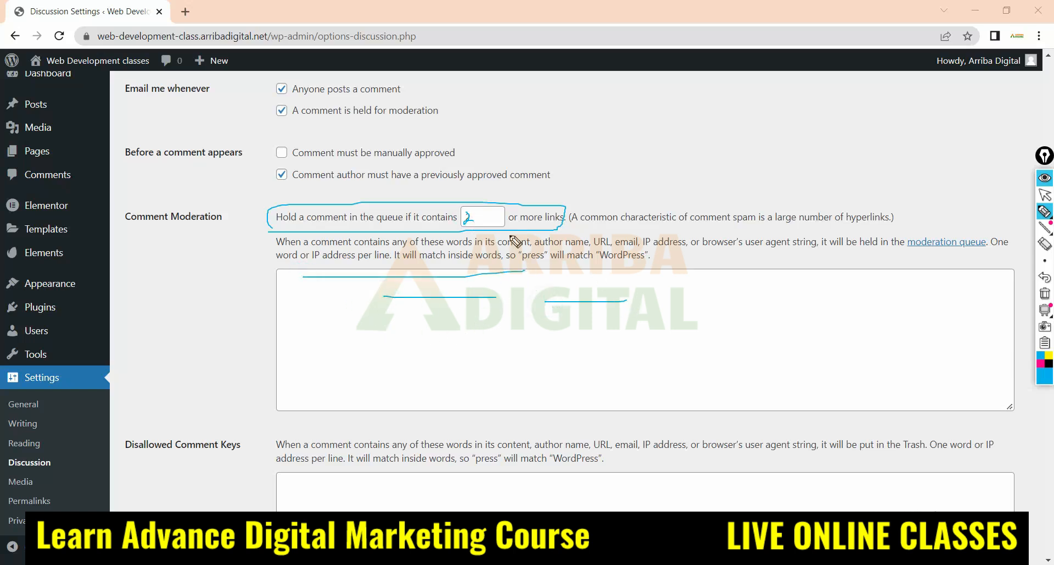
left_click_drag(466, 215, 477, 221)
left_click_drag(461, 310, 485, 298)
left_click(427, 371)
Erase all the pen marks from the Comment Moderation section and return to the normal pointer
left_click(1042, 242)
mouse_move(309, 180)
left_mouse_down()
mouse_move(452, 291)
mouse_move(375, 288)
left_mouse_up()
mouse_move(470, 209)
left_mouse_down()
mouse_move(500, 266)
mouse_move(670, 256)
left_mouse_up()
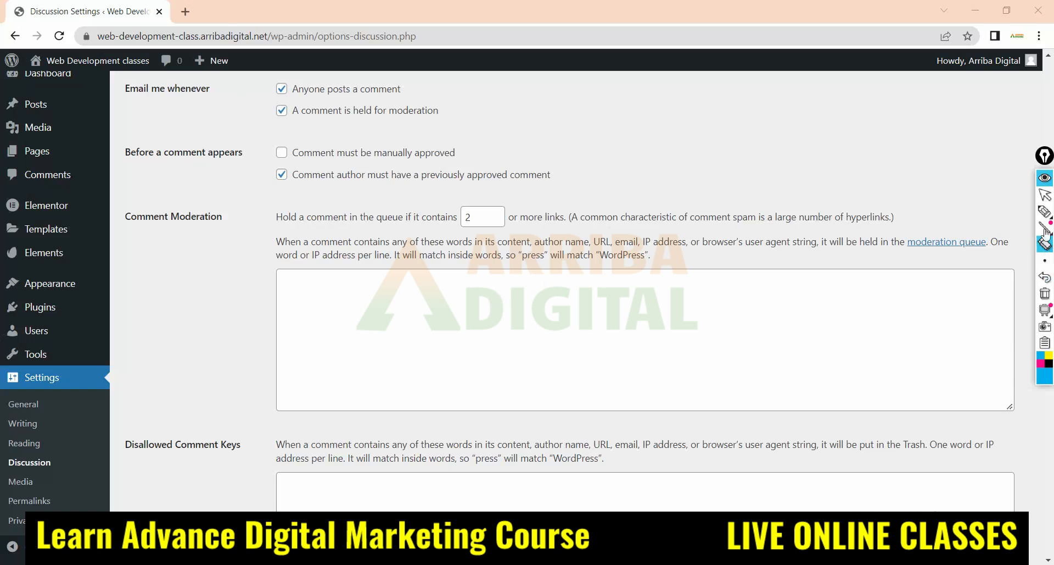
left_click(1045, 194)
Circle the Disallowed Comment Keys heading and handwrite "keyword" with a line beneath it in its text box
scroll(248, 376, "down", 1)
scroll(249, 377, "down", 1)
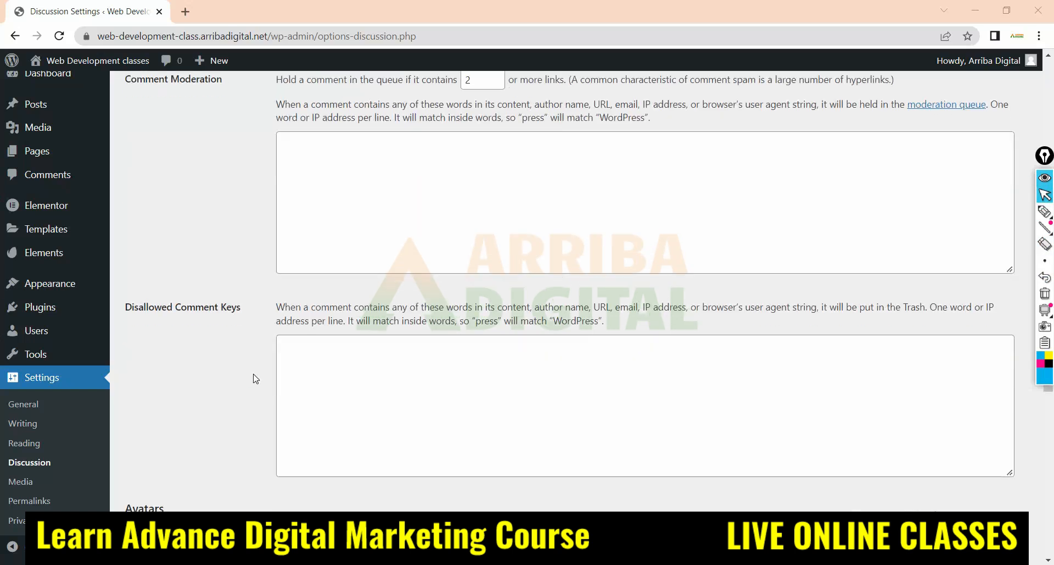
scroll(255, 379, "down", 2)
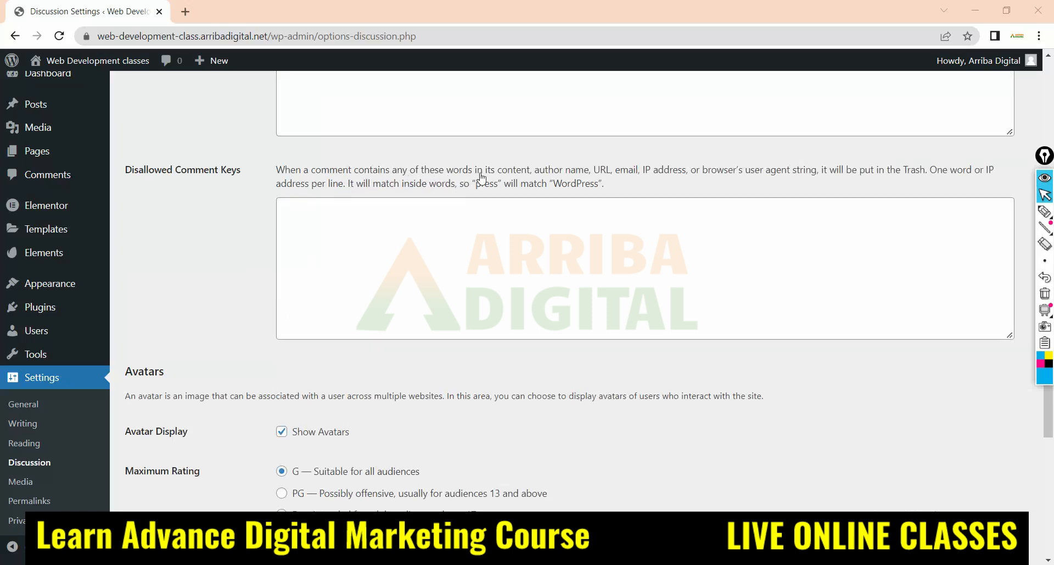
left_click(1044, 210)
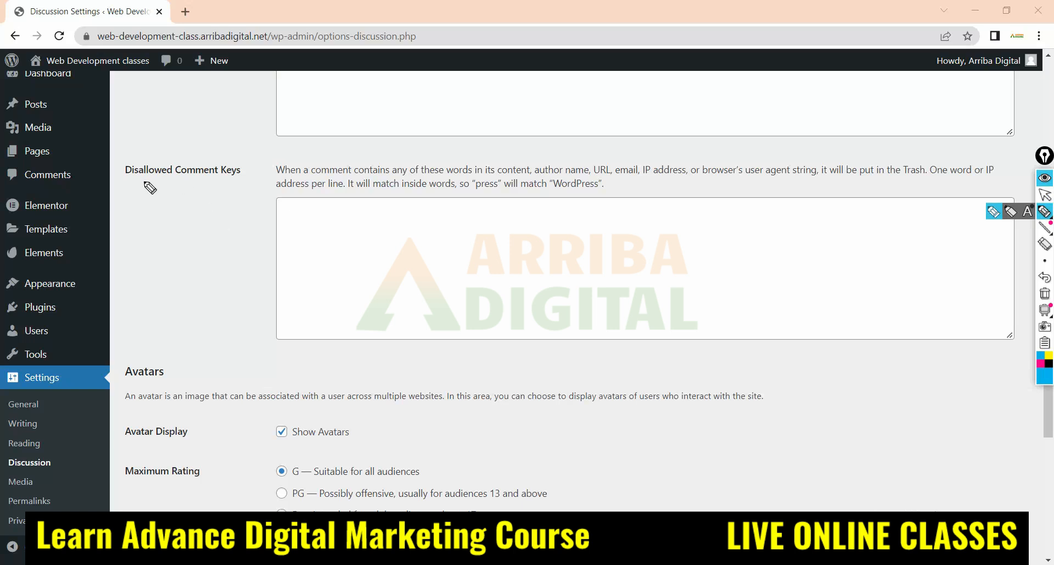
mouse_move(126, 182)
left_mouse_down()
mouse_move(218, 182)
mouse_move(189, 160)
mouse_move(120, 170)
mouse_move(132, 184)
left_mouse_up()
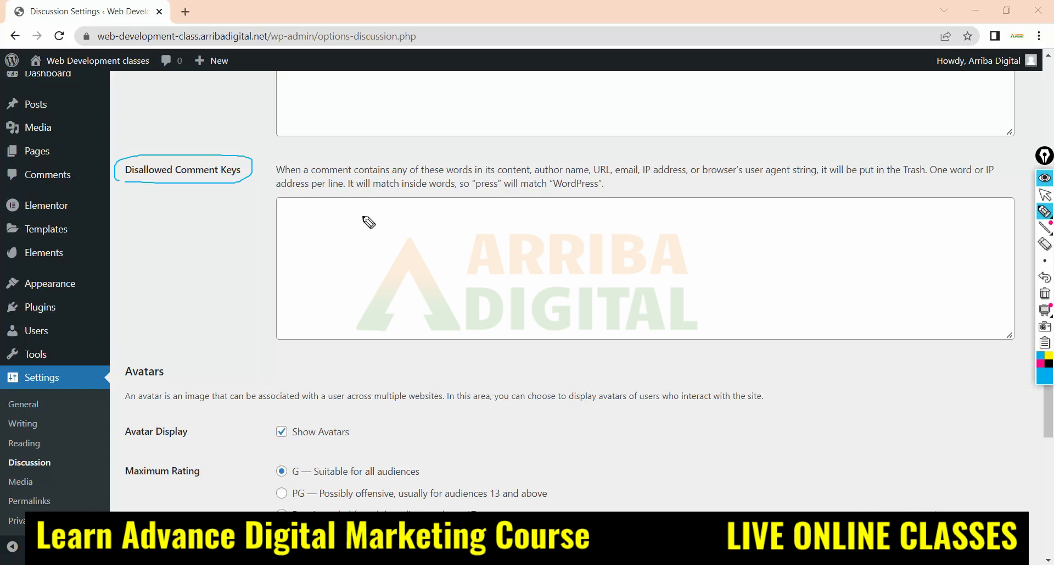
mouse_move(362, 209)
left_mouse_down()
mouse_move(405, 223)
mouse_move(418, 206)
mouse_move(448, 217)
mouse_move(473, 208)
left_mouse_up()
left_click_drag(349, 248, 576, 221)
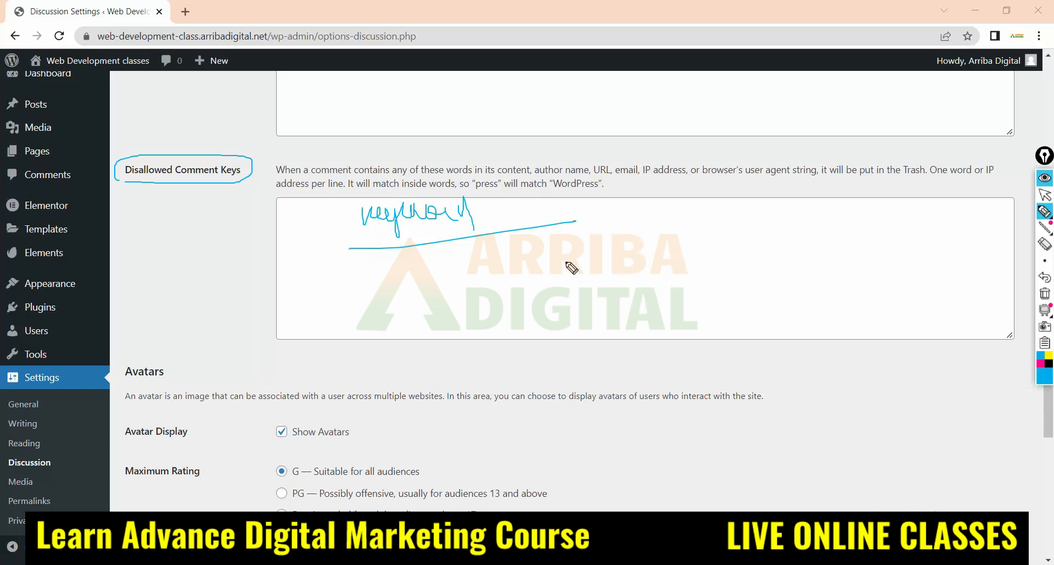
Handwrite "Paid" as an example disallowed word, emphasizing it with a thick underline and arrows
mouse_move(622, 250)
left_mouse_down()
mouse_move(637, 236)
mouse_move(668, 253)
mouse_move(700, 228)
mouse_move(714, 260)
mouse_move(734, 263)
left_mouse_up()
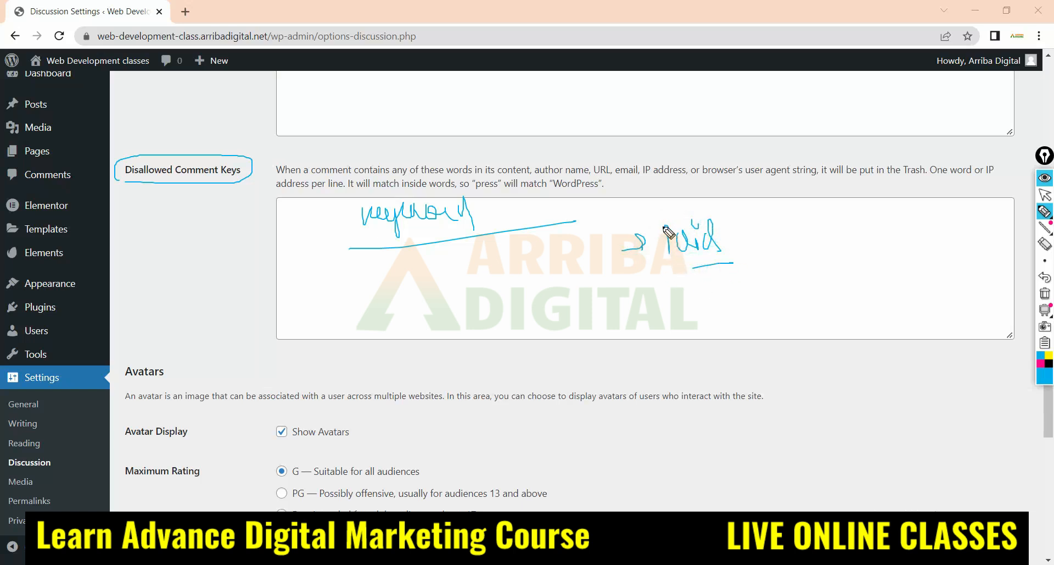
mouse_move(663, 222)
left_mouse_down()
mouse_move(671, 247)
mouse_move(679, 240)
mouse_move(668, 233)
mouse_move(676, 240)
left_mouse_up()
mouse_move(690, 265)
left_mouse_down()
mouse_move(664, 270)
mouse_move(719, 266)
mouse_move(659, 270)
mouse_move(705, 271)
left_mouse_up()
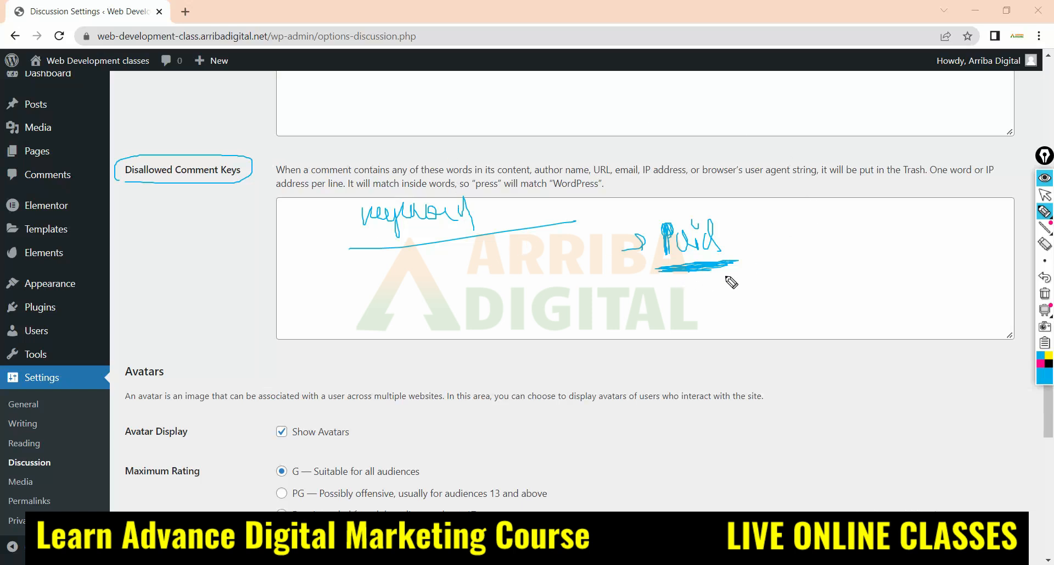
mouse_move(729, 273)
left_mouse_down()
mouse_move(762, 318)
mouse_move(729, 269)
mouse_move(747, 273)
left_mouse_up()
left_click_drag(693, 225, 696, 224)
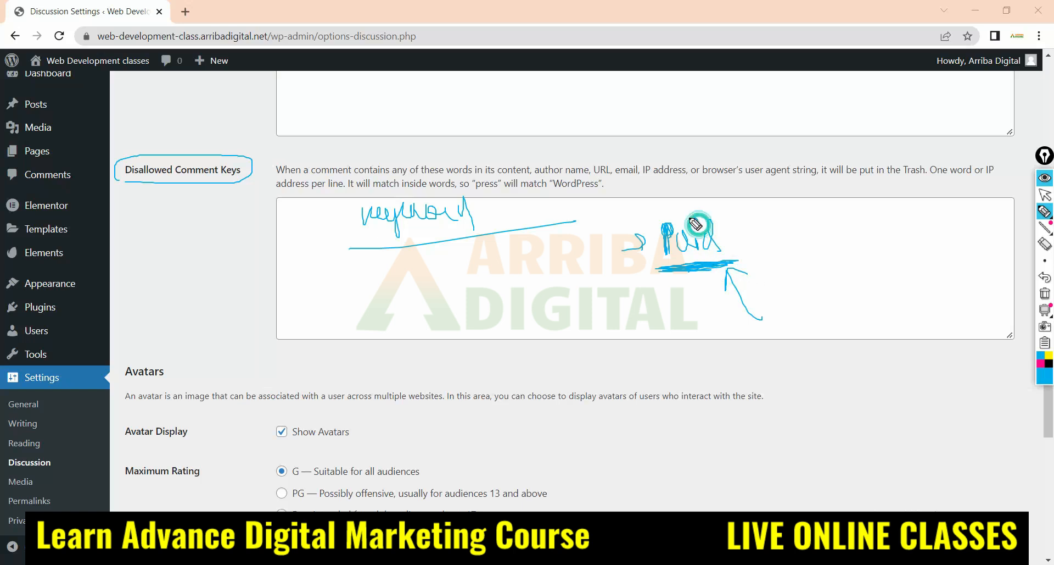
mouse_move(770, 248)
left_mouse_down()
mouse_move(833, 238)
mouse_move(823, 252)
left_mouse_up()
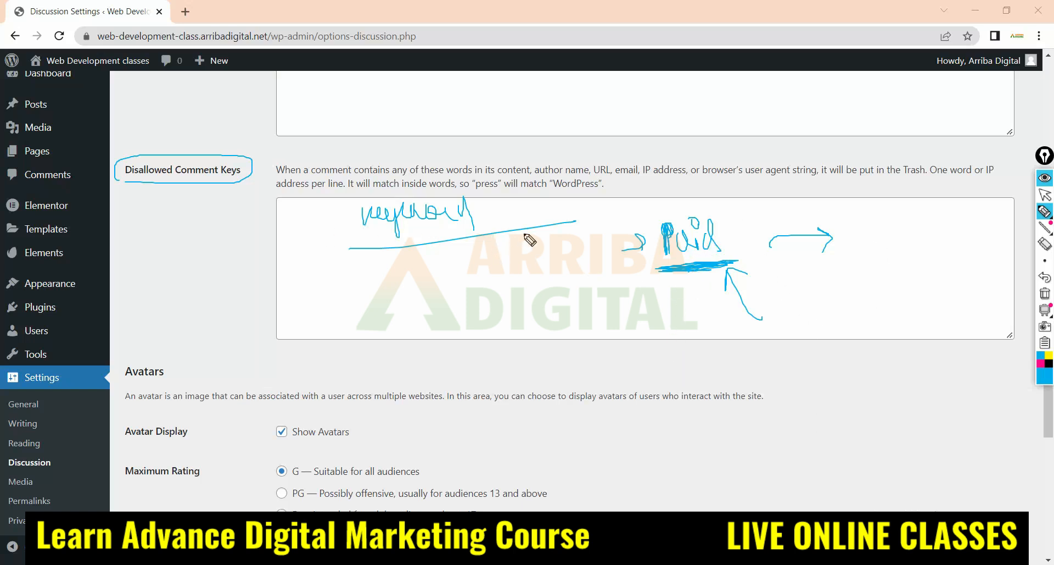
left_click_drag(505, 219, 502, 237)
Erase the handwriting inside the Disallowed Comment Keys text box, keeping the circle around the heading
mouse_move(1046, 260)
left_click(1045, 243)
mouse_move(829, 258)
left_mouse_down()
mouse_move(675, 235)
mouse_move(670, 271)
mouse_move(465, 240)
mouse_move(447, 214)
left_mouse_up()
left_click_drag(734, 242, 699, 288)
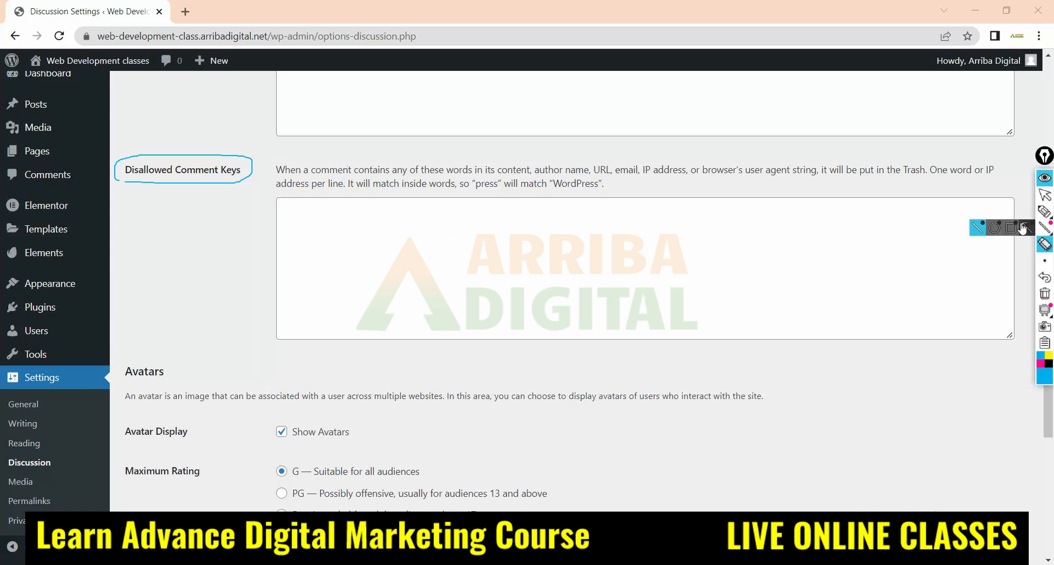
left_click(1045, 194)
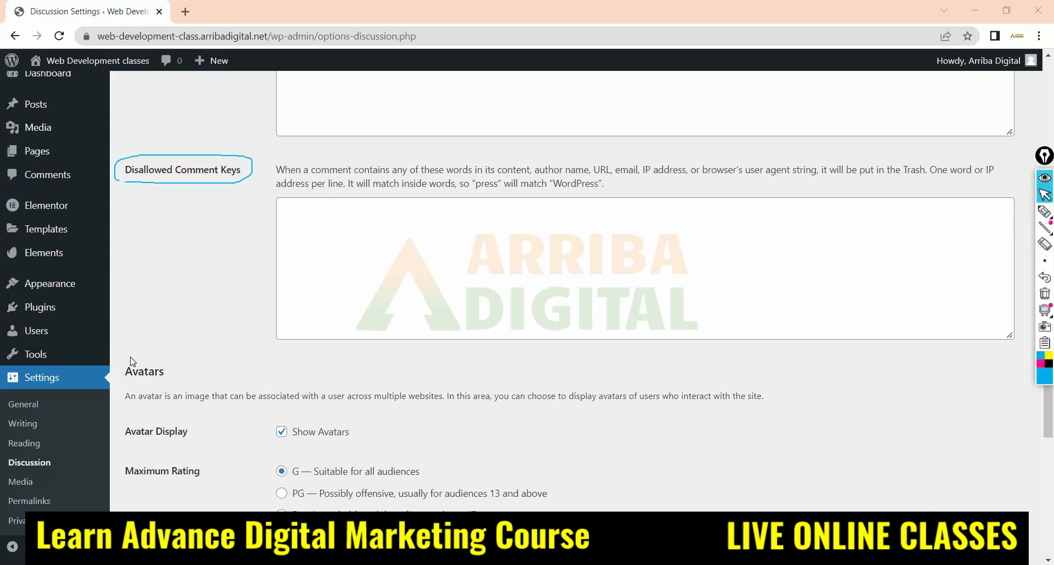
Look through the Avatars options for display, maximum rating and default avatar on the Discussion Settings page
scroll(157, 342, "down", 3)
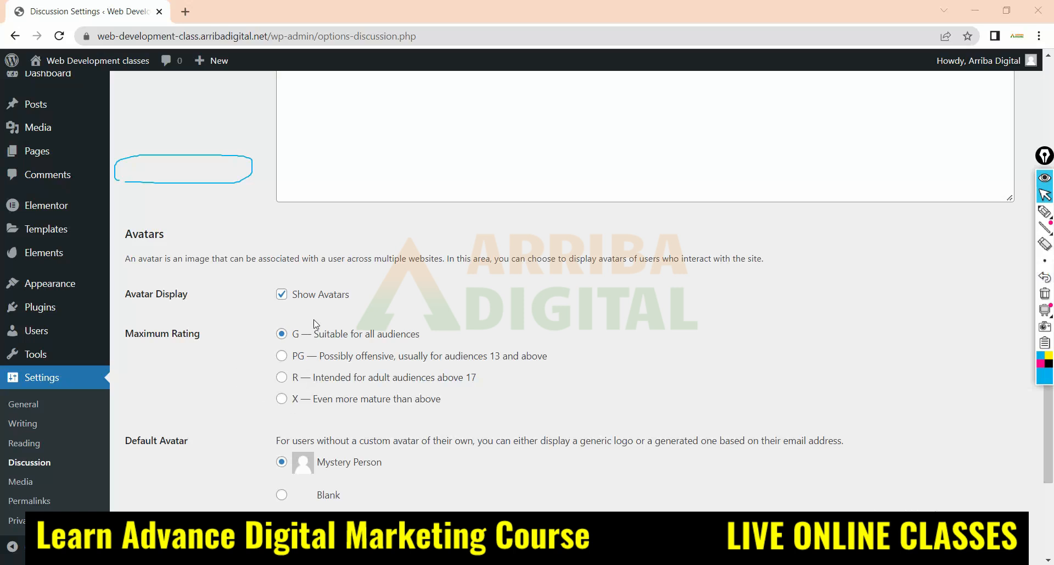
scroll(308, 338, "down", 1)
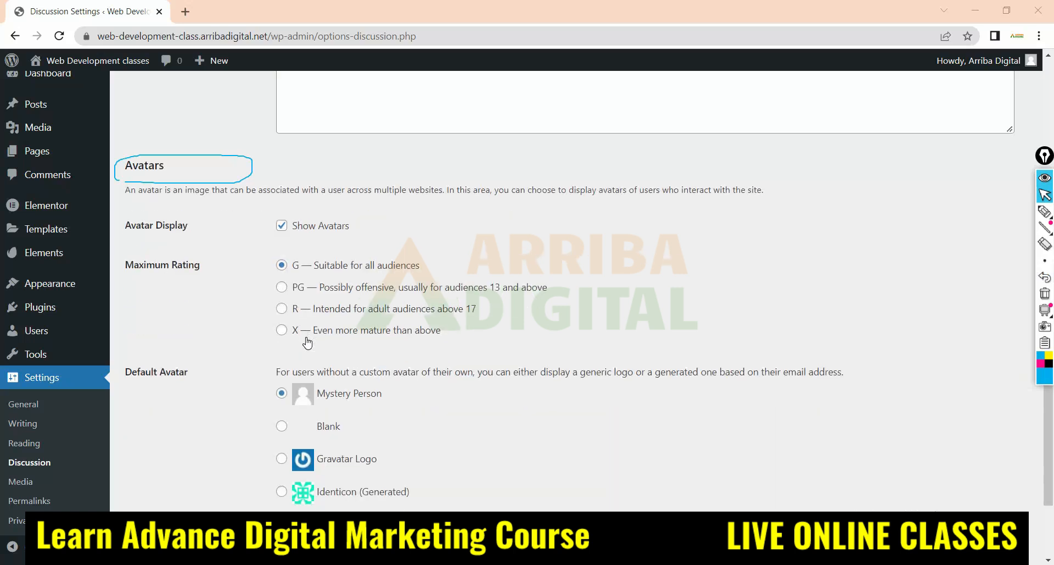
scroll(308, 342, "down", 2)
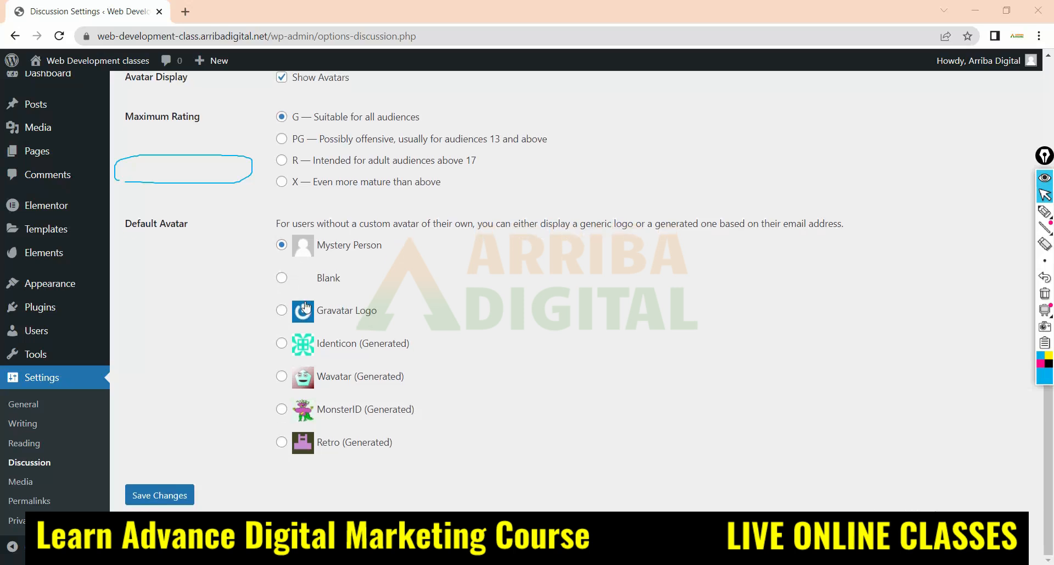
Erase the leftover pen circle, choose the smallest stroke size and return to the normal pointer
scroll(313, 472, "up", 1)
scroll(321, 496, "up", 3)
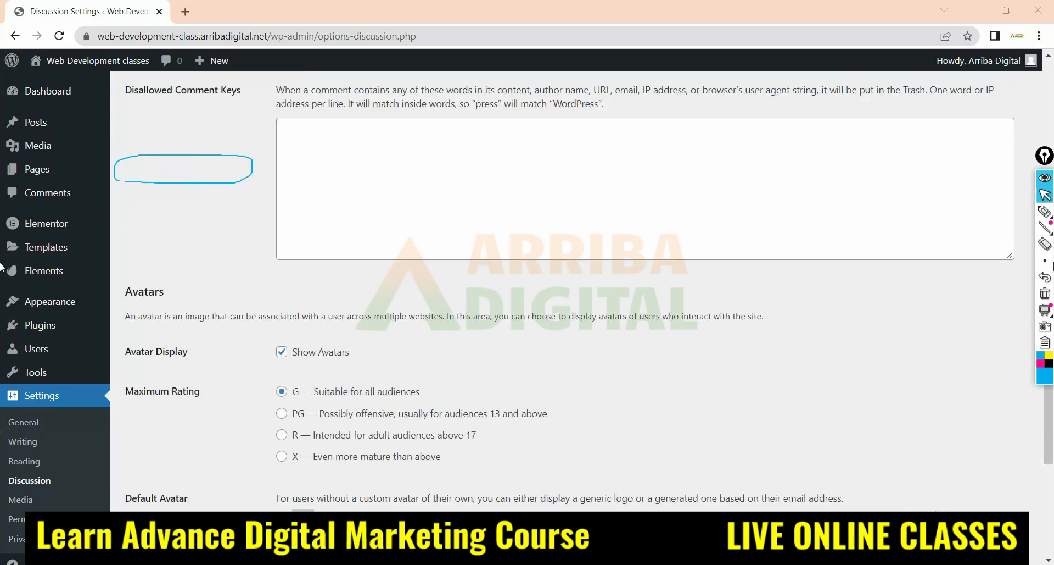
left_click_drag(263, 140, 208, 177)
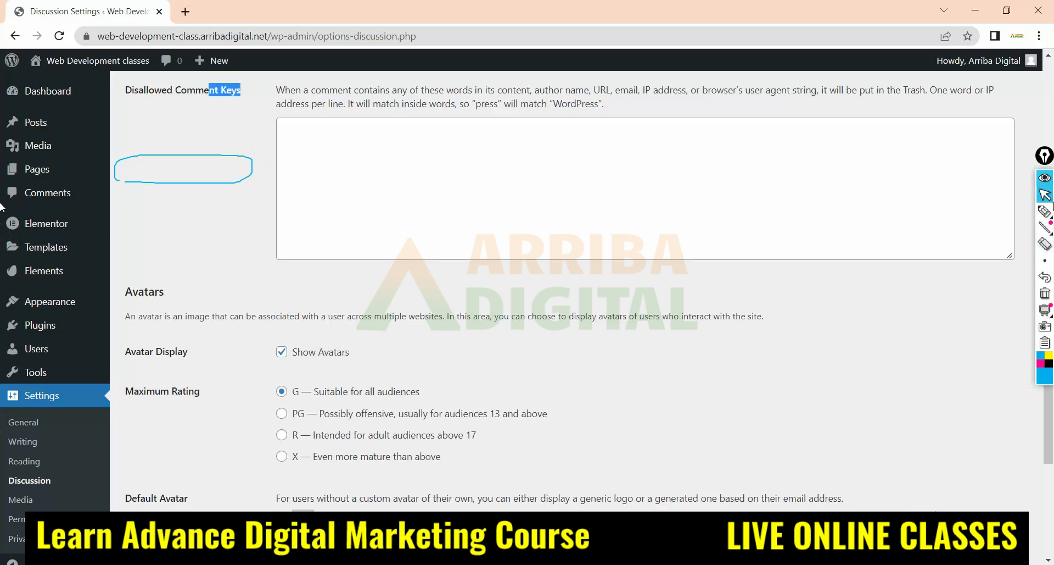
left_click(1045, 243)
left_click(116, 170)
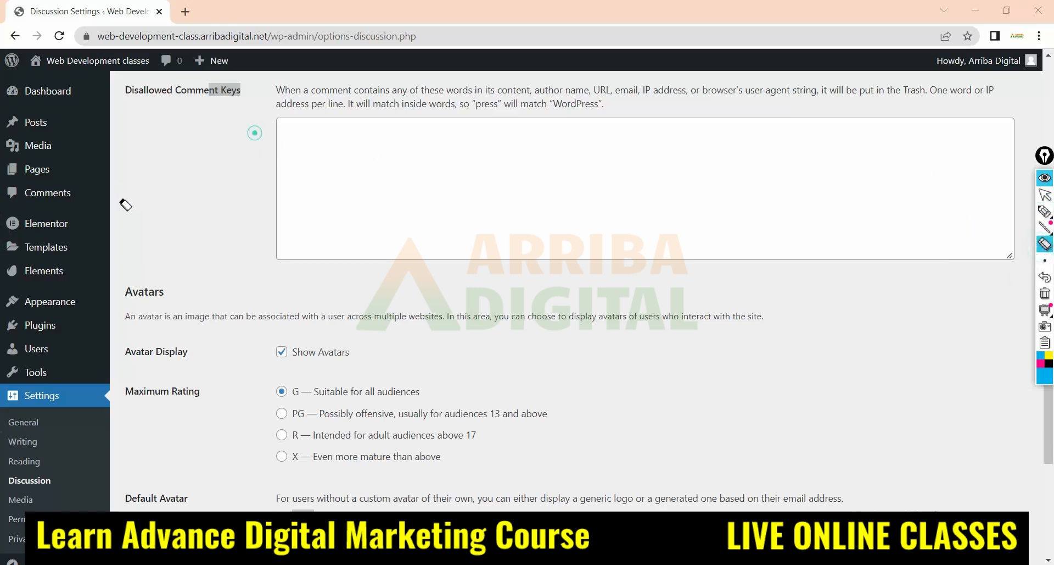
left_click(1046, 263)
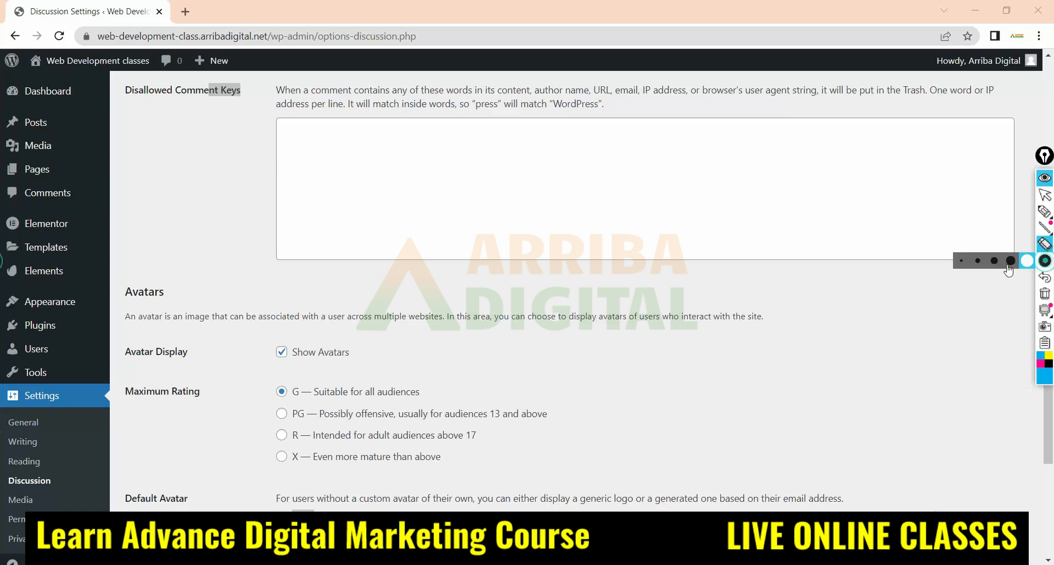
left_click(960, 262)
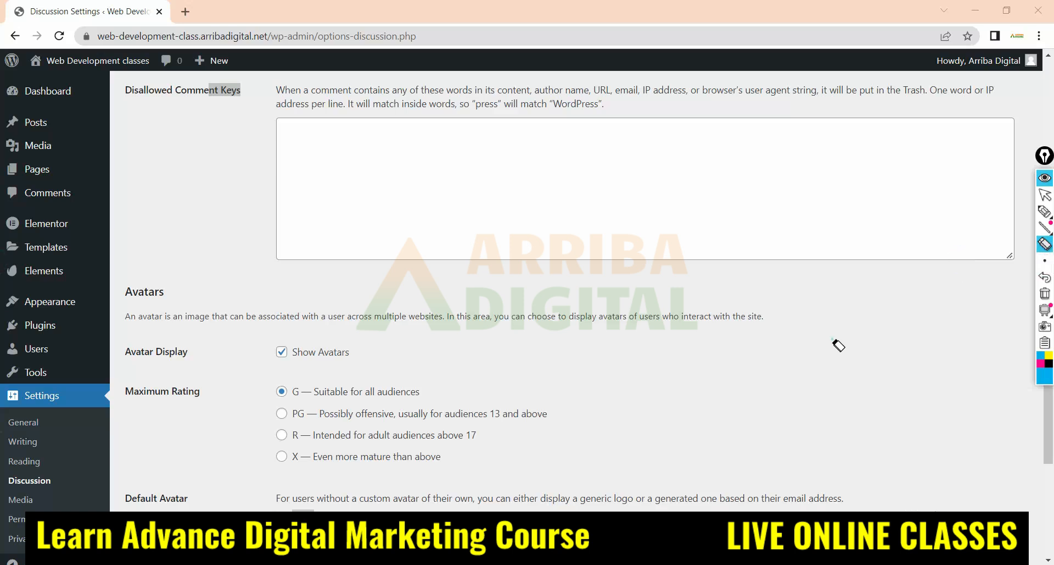
left_click(1045, 194)
Open the Media Settings and underline the thumbnail width and height values with the pen
scroll(242, 388, "down", 5)
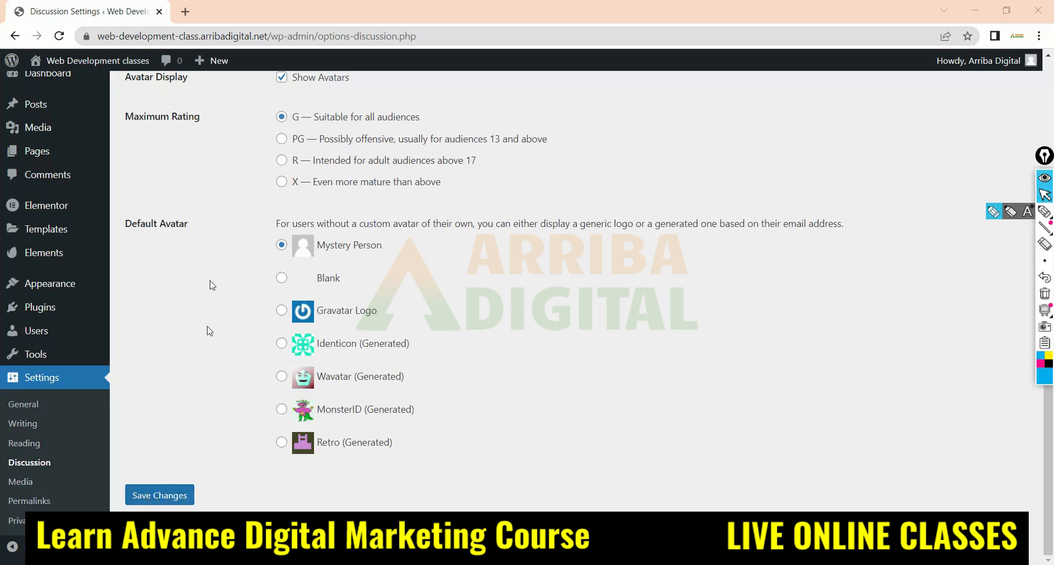
scroll(352, 360, "up", 10)
scroll(354, 354, "up", 5)
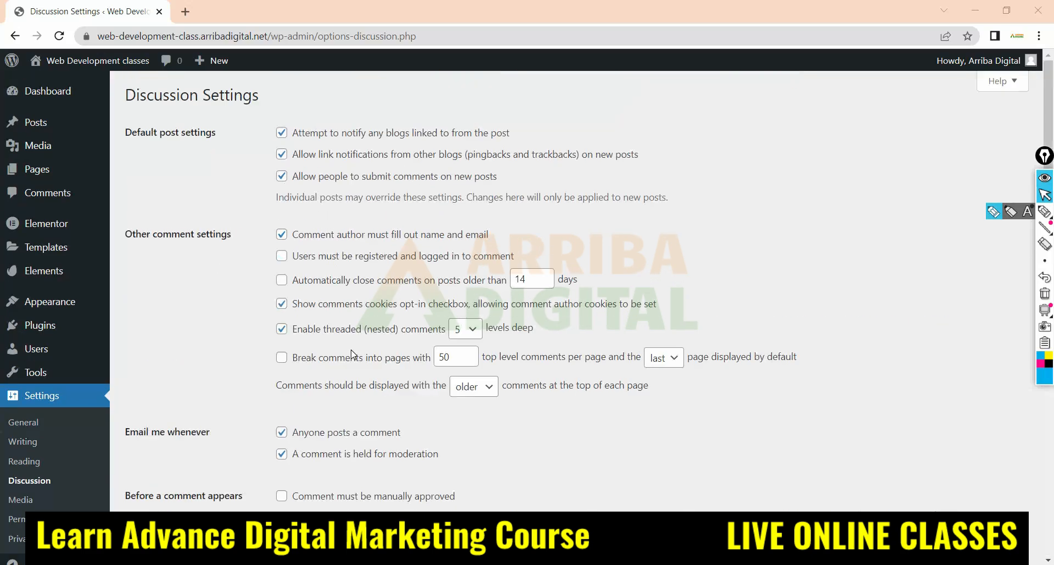
scroll(306, 246, "down", 15)
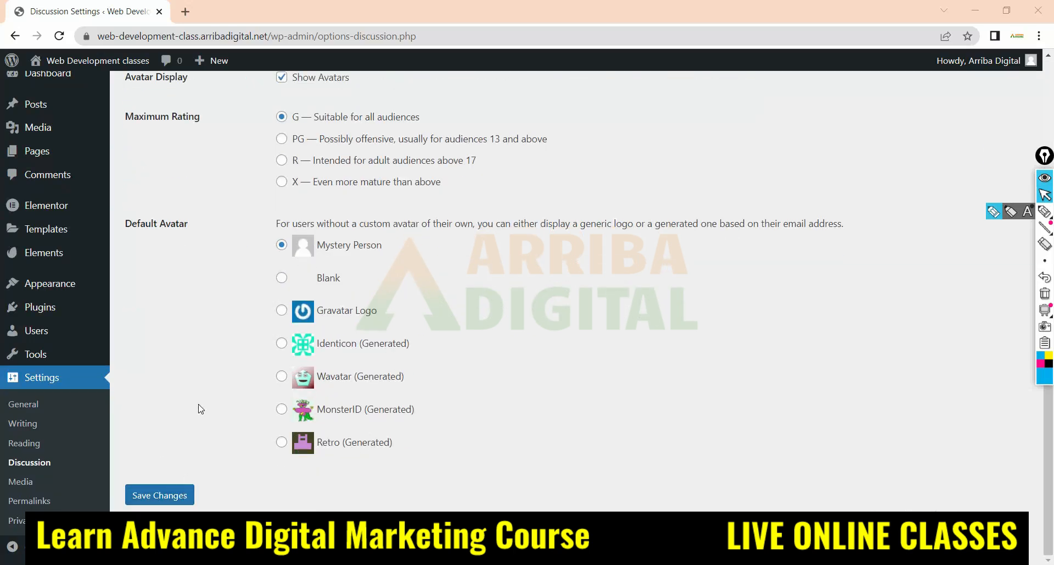
left_click(20, 482)
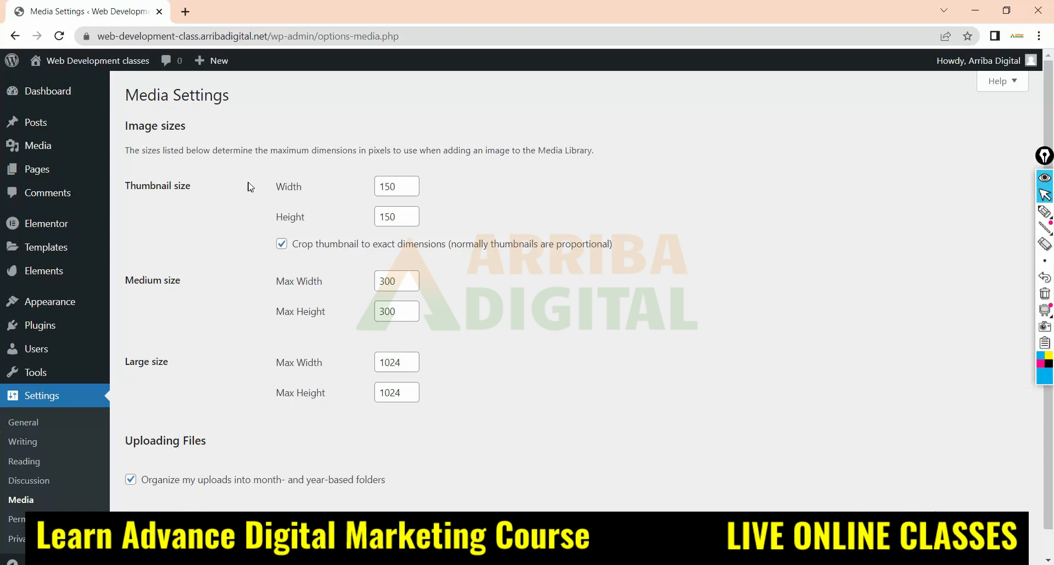
left_click(1045, 212)
left_click_drag(375, 197, 442, 197)
left_click_drag(363, 223, 411, 223)
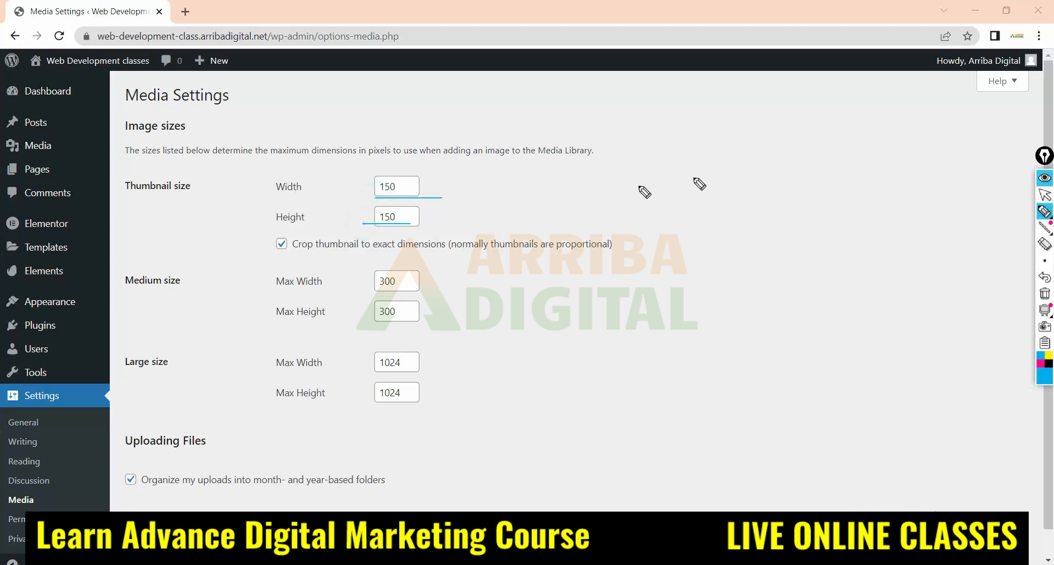
Sketch a thumbnail box with text lines beside it and a smaller box, and mark the thumbnail width value
left_click_drag(697, 133, 698, 169)
mouse_move(706, 203)
left_mouse_down()
mouse_move(757, 196)
mouse_move(684, 130)
left_mouse_up()
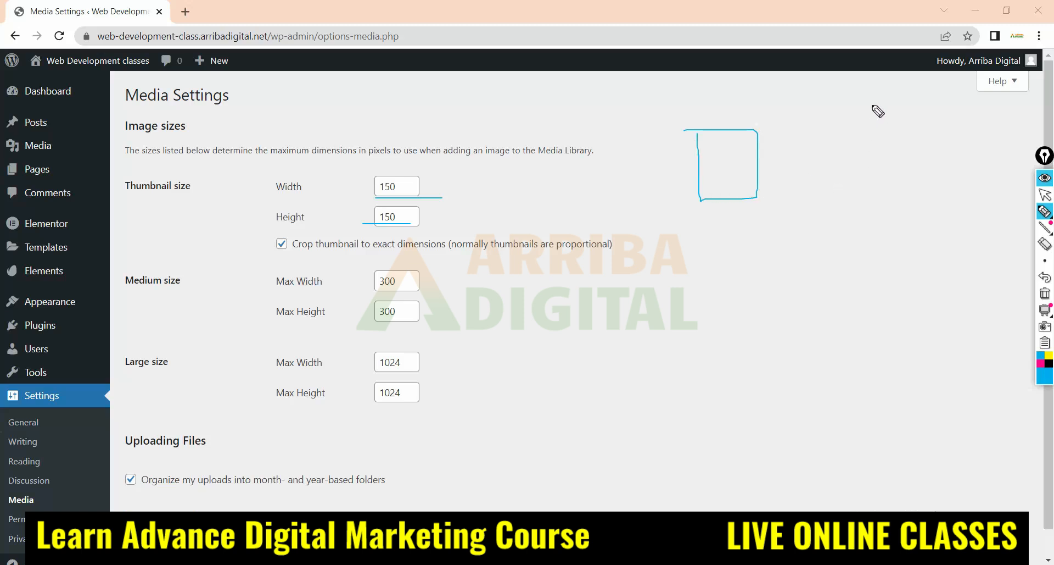
mouse_move(872, 105)
left_mouse_down()
mouse_move(905, 141)
mouse_move(868, 106)
left_mouse_up()
mouse_move(709, 142)
left_mouse_down()
mouse_move(810, 137)
mouse_move(820, 169)
mouse_move(808, 187)
left_mouse_up()
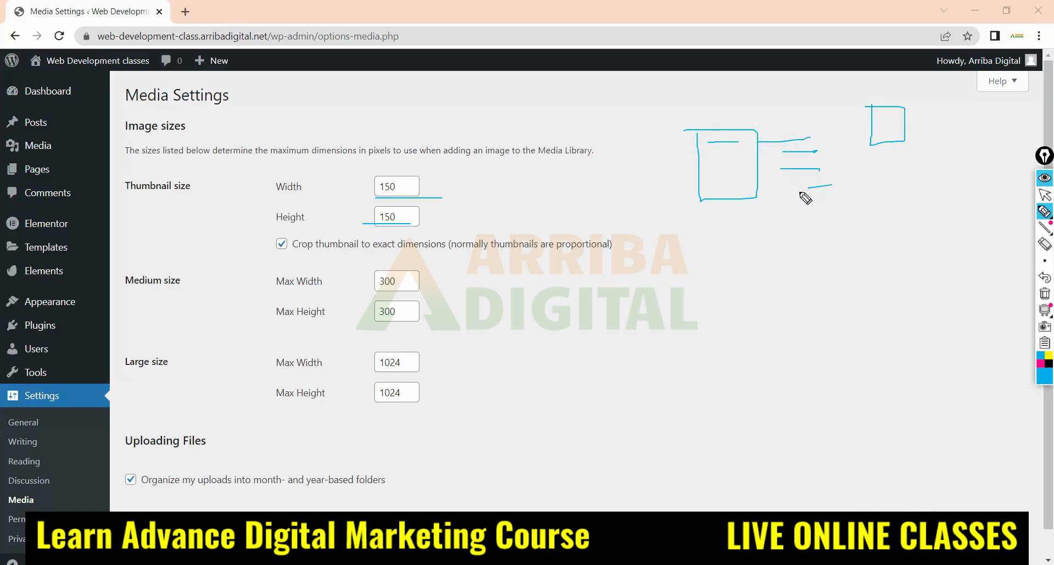
mouse_move(768, 141)
left_mouse_down()
mouse_move(830, 142)
mouse_move(818, 154)
mouse_move(850, 185)
left_mouse_up()
mouse_move(691, 128)
left_mouse_down()
mouse_move(699, 201)
mouse_move(755, 196)
mouse_move(758, 133)
mouse_move(691, 128)
left_mouse_up()
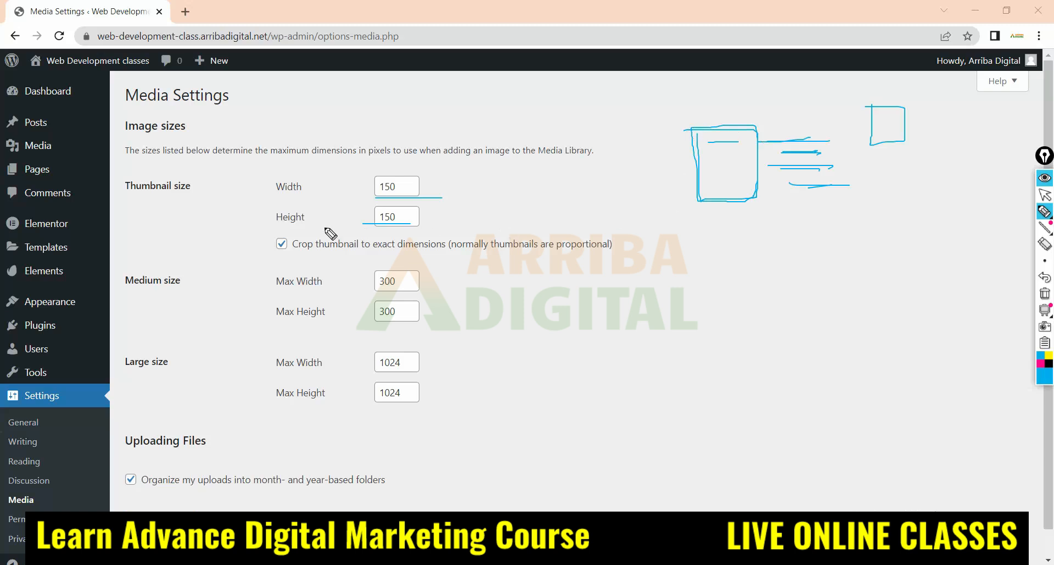
mouse_move(426, 172)
left_mouse_down()
mouse_move(430, 233)
mouse_move(424, 165)
mouse_move(369, 199)
mouse_move(396, 192)
mouse_move(385, 182)
left_mouse_up()
Erase all the pen marks from the Media Settings page and return to the normal pointer
left_click(1045, 243)
mouse_move(449, 186)
left_mouse_down()
mouse_move(341, 269)
mouse_move(406, 147)
left_mouse_up()
mouse_move(787, 142)
left_mouse_down()
mouse_move(863, 134)
mouse_move(789, 122)
mouse_move(906, 163)
left_mouse_up()
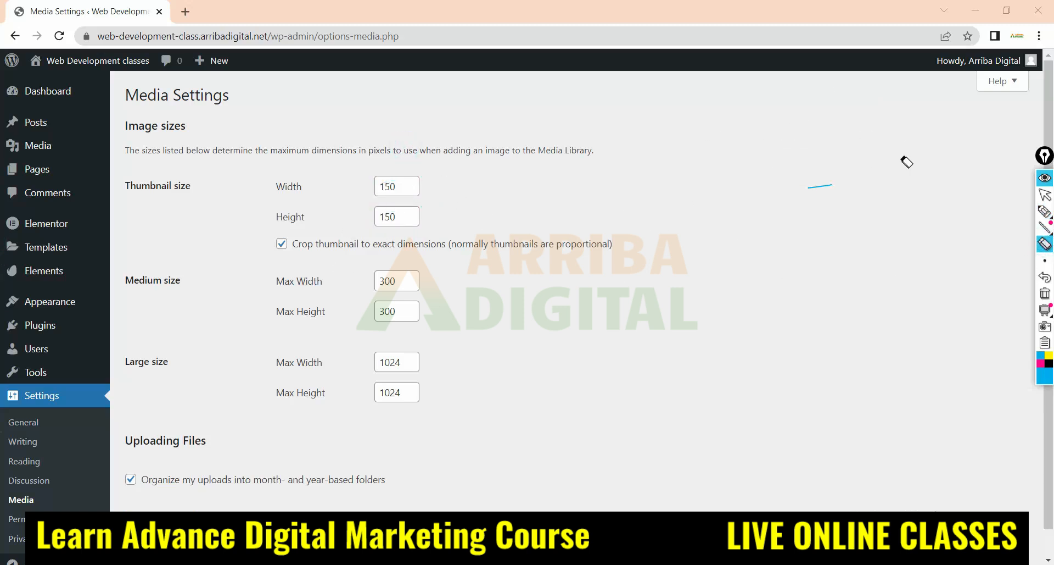
left_click_drag(800, 213, 835, 192)
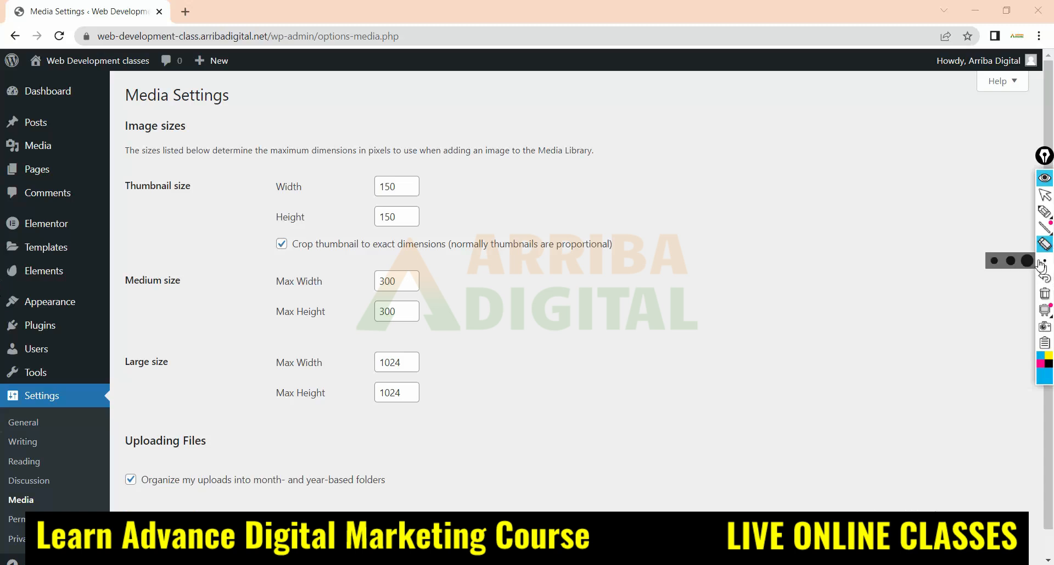
left_click(1045, 195)
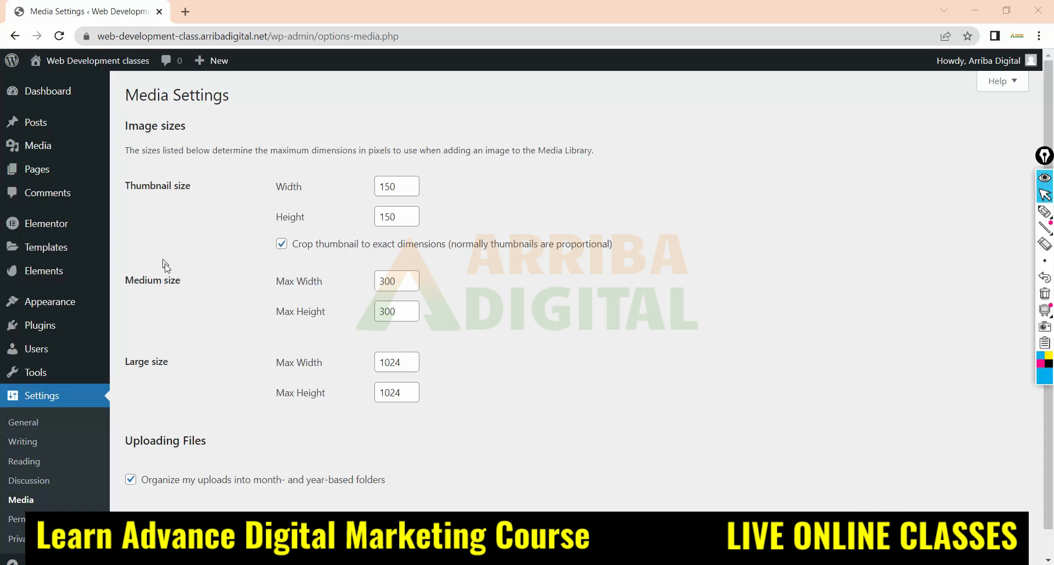
Open the Permalink Settings and handwrite "url" with a line beneath it near the Plain option
scroll(83, 385, "down", 1)
left_click(17, 493)
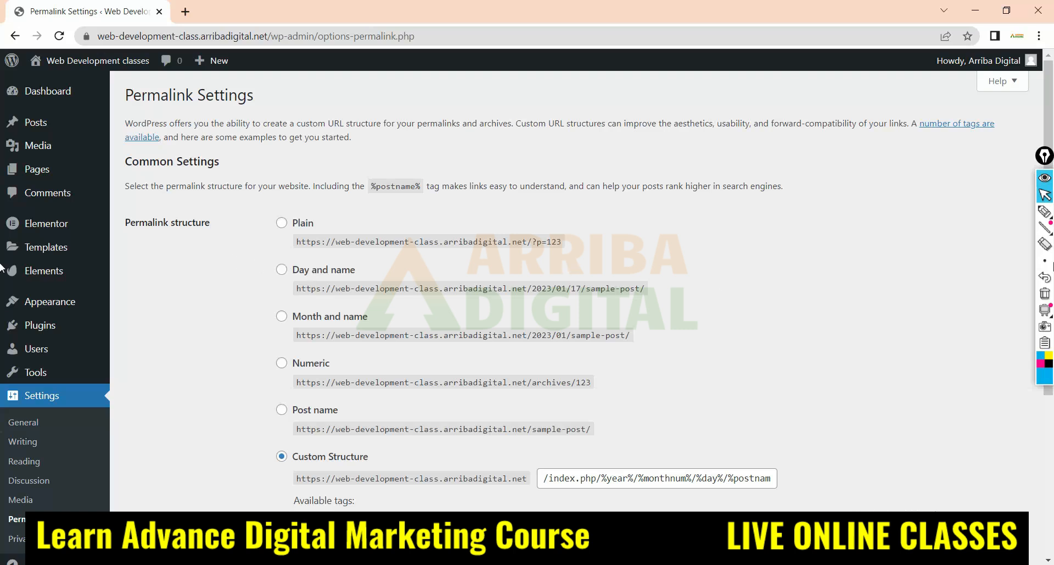
left_click(1043, 213)
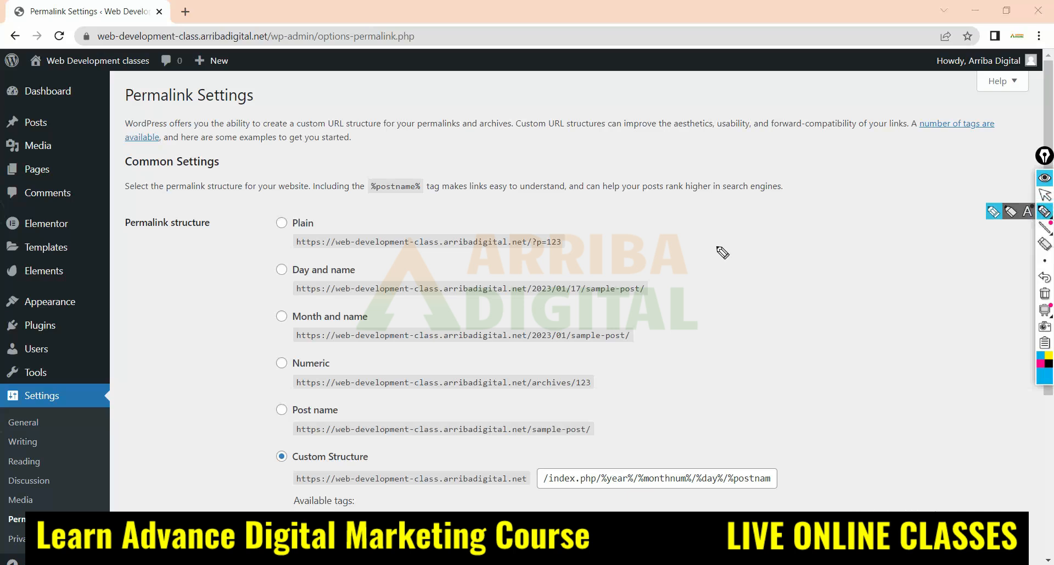
mouse_move(717, 206)
left_mouse_down()
mouse_move(730, 218)
mouse_move(753, 190)
mouse_move(761, 222)
left_mouse_up()
left_click_drag(693, 236, 775, 235)
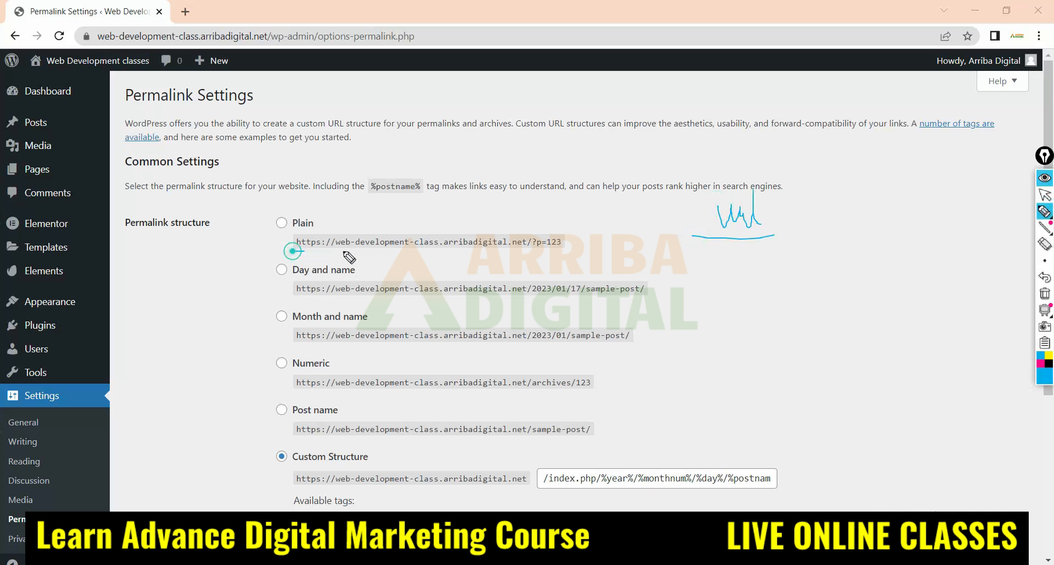
Outline the site address in the Plain permalink example and draw a divider and an underline after it
mouse_move(292, 252)
left_mouse_down()
mouse_move(514, 254)
mouse_move(529, 242)
mouse_move(411, 232)
left_mouse_up()
left_click_drag(339, 235, 285, 253)
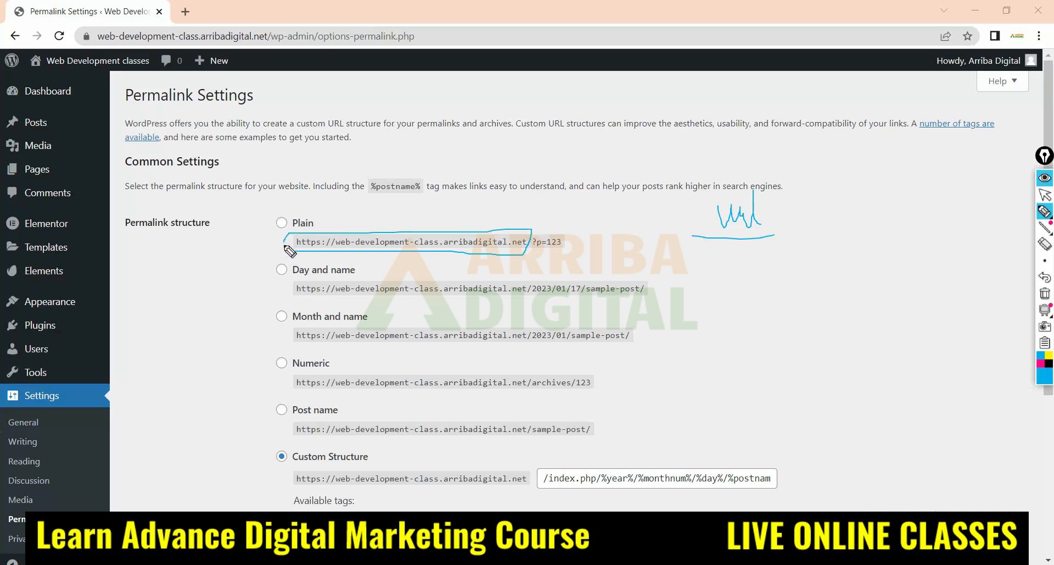
mouse_move(538, 208)
left_mouse_down()
mouse_move(531, 265)
mouse_move(745, 250)
left_mouse_up()
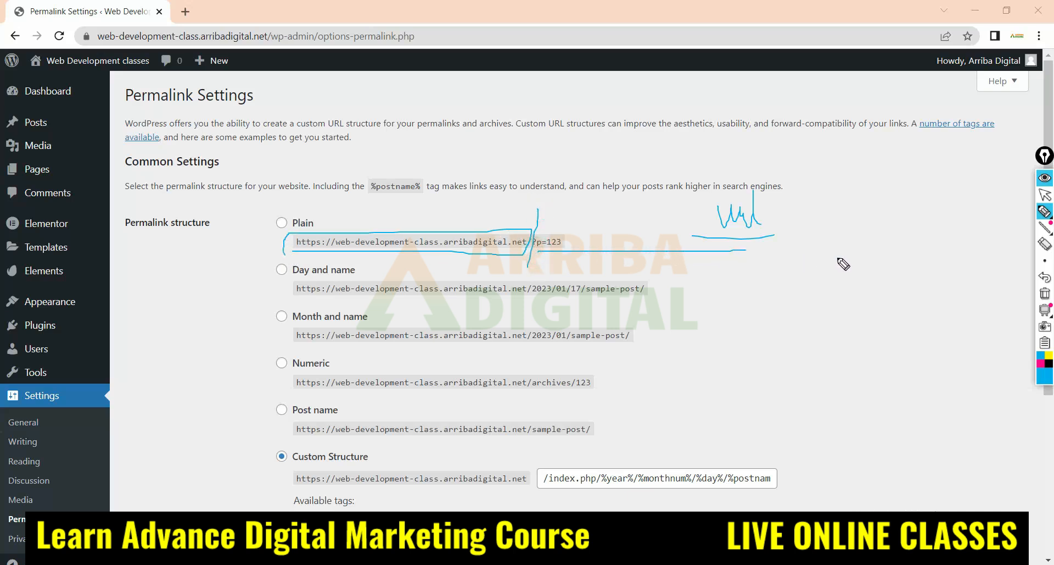
Handwrite a slug label after the divider, add a plus sign before it, and draw arrows linking the parts to "url"
mouse_move(569, 214)
left_mouse_down()
mouse_move(561, 233)
mouse_move(592, 228)
mouse_move(604, 301)
mouse_move(594, 241)
mouse_move(642, 245)
left_mouse_up()
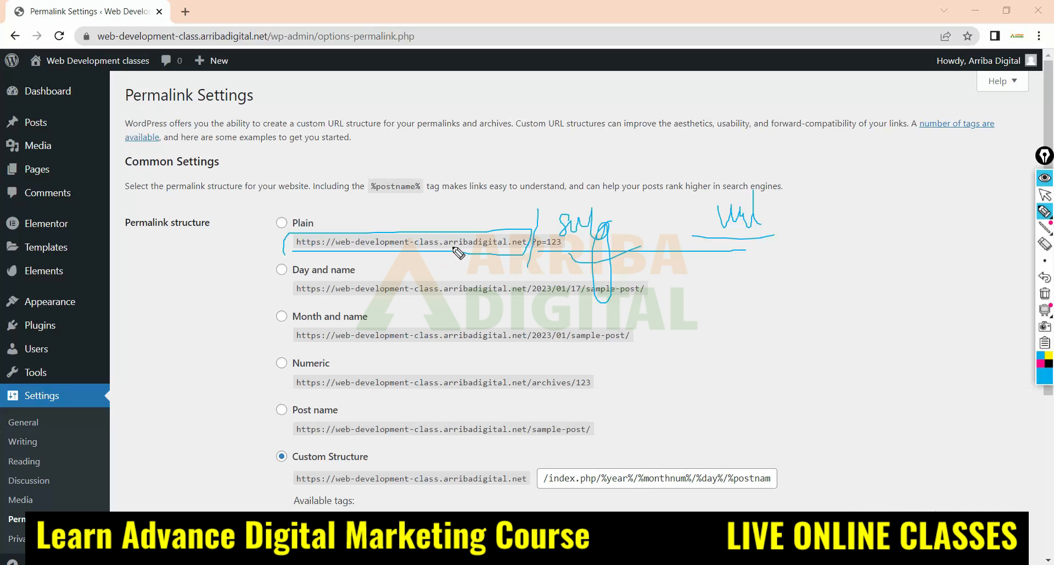
mouse_move(459, 198)
left_mouse_down()
mouse_move(464, 211)
mouse_move(538, 203)
left_mouse_up()
mouse_move(484, 180)
left_mouse_down()
mouse_move(538, 176)
mouse_move(560, 208)
mouse_move(720, 186)
left_mouse_up()
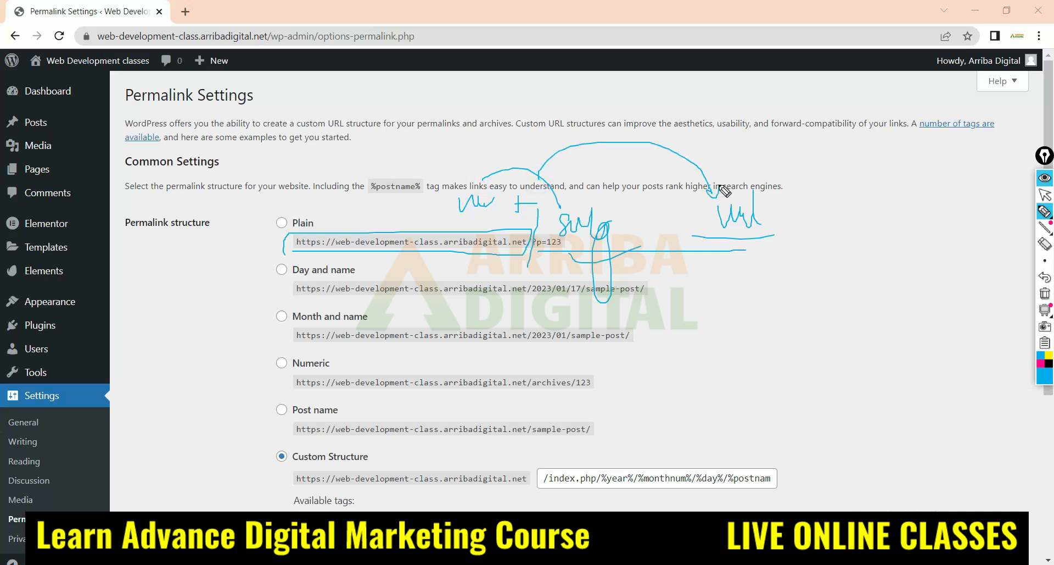
Erase all the pen marks from the Permalink Settings page and return to the normal pointer
left_click(1047, 244)
mouse_move(712, 130)
left_mouse_down()
mouse_move(572, 227)
mouse_move(694, 242)
mouse_move(421, 229)
mouse_move(503, 247)
left_mouse_up()
left_click(1046, 195)
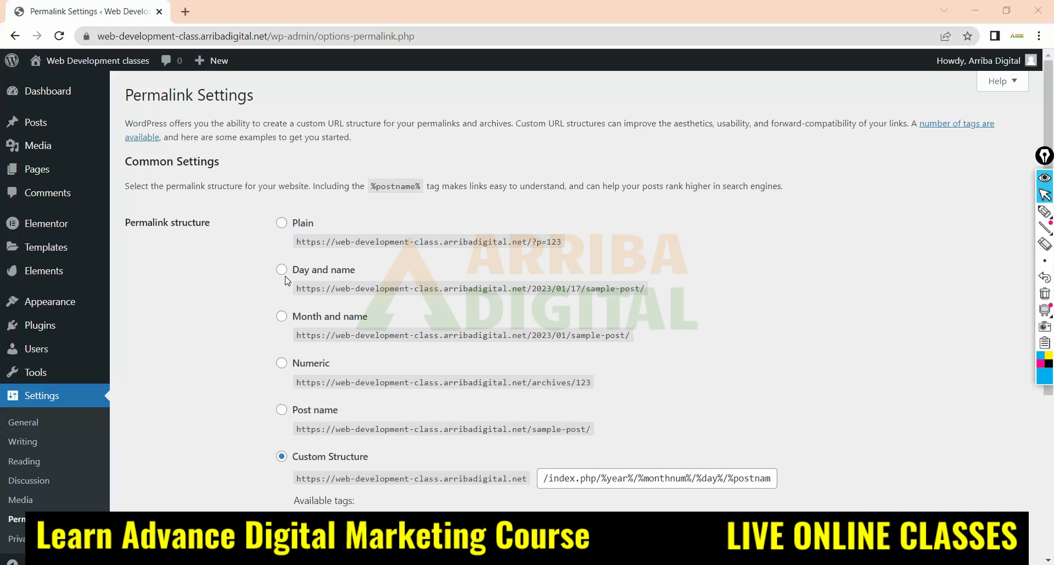
Switch the permalink structure through Month and name, Day and name, Numeric and Post name, ending on Custom Structure
left_click(283, 319)
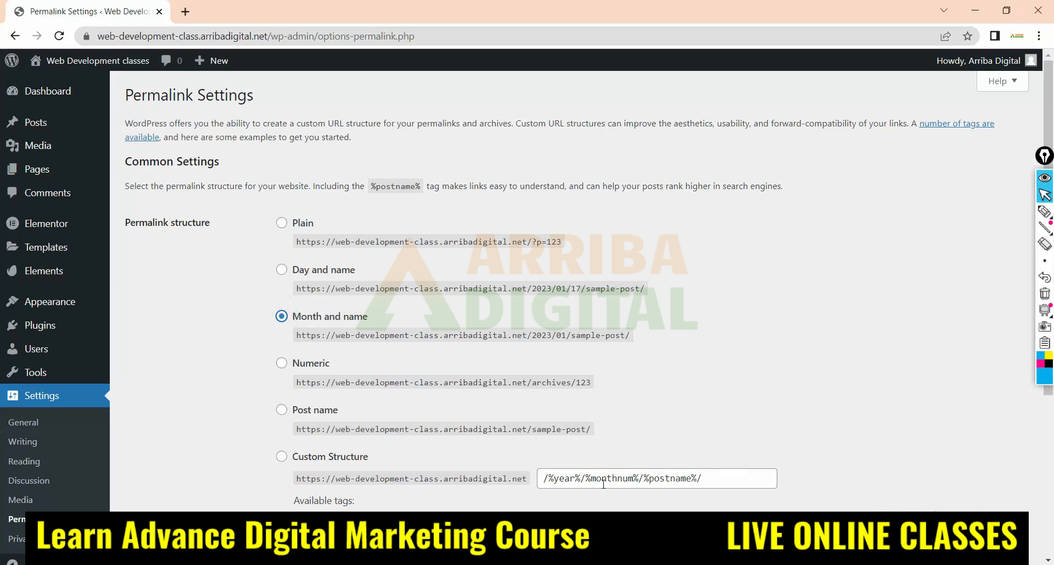
left_click(281, 269)
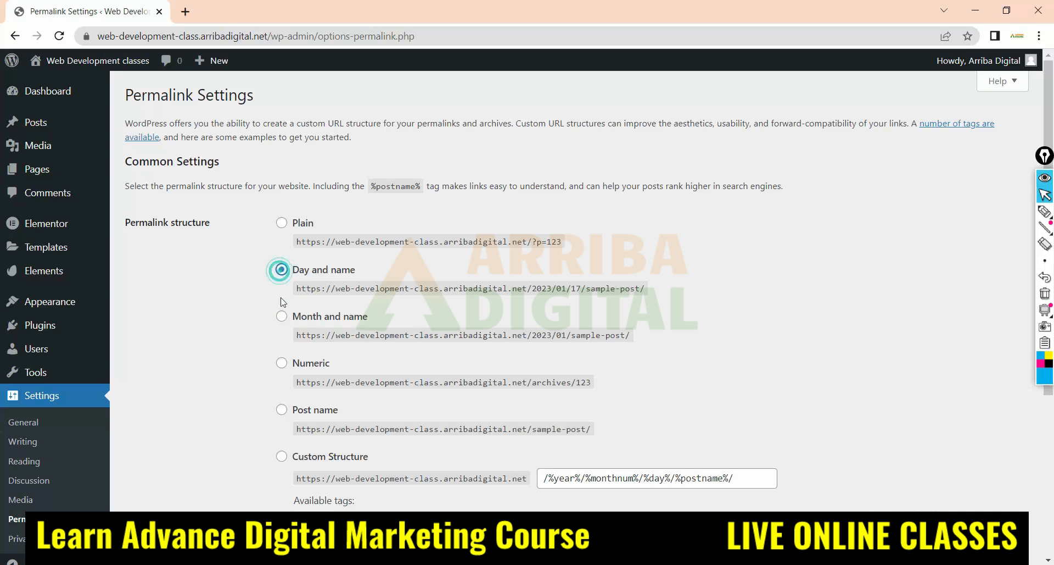
left_click(282, 363)
left_click(283, 409)
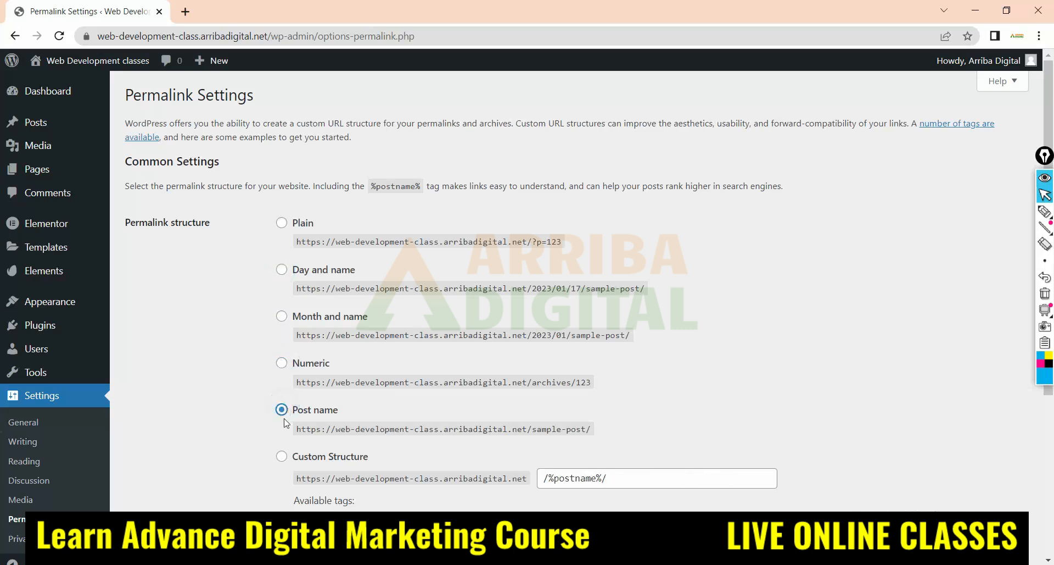
left_click(282, 455)
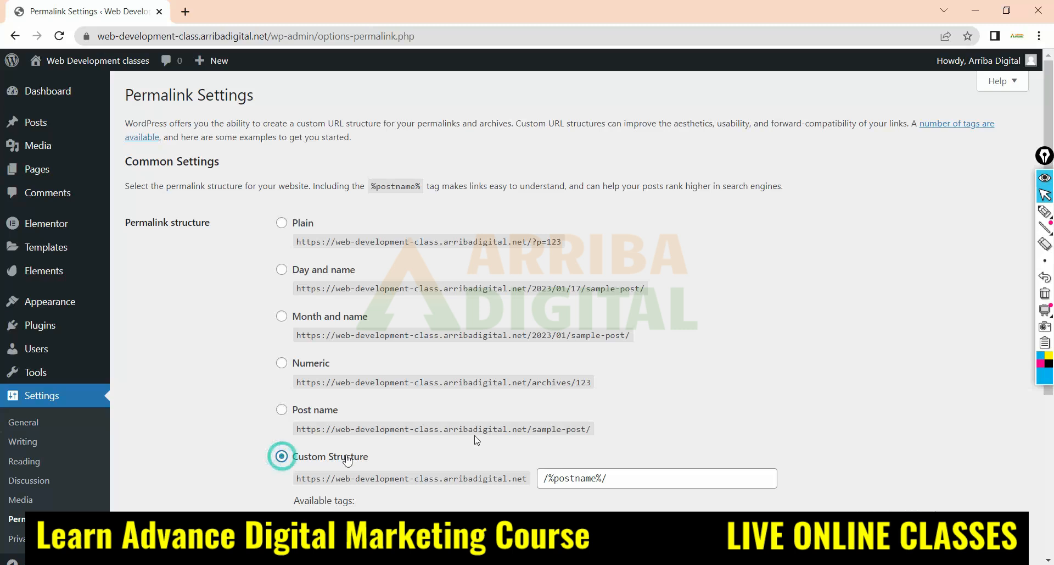
Add the %monthnum%, %day%, %hour%, %minute%, %second% and %post_id% tags to the custom permalink structure
scroll(836, 330, "down", 3)
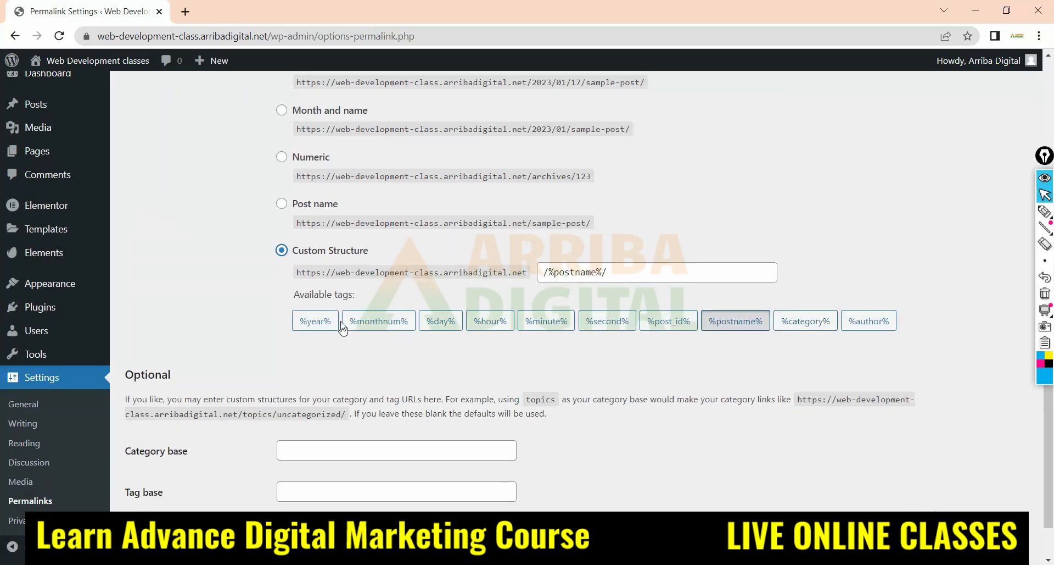
left_click(387, 323)
left_click(442, 323)
left_click(490, 321)
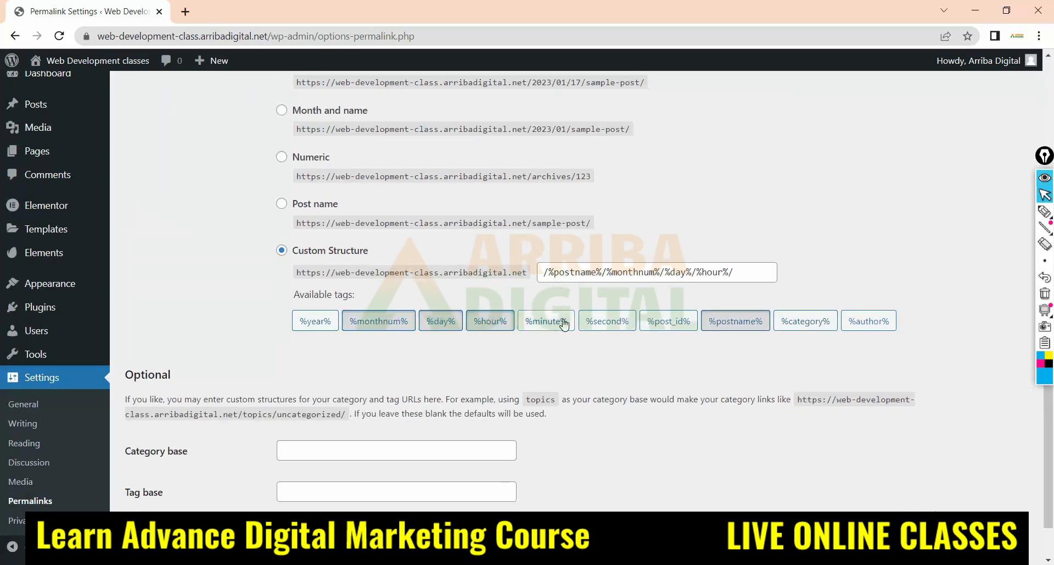
left_click(546, 321)
left_click(607, 321)
left_click(643, 322)
Remove the %hour%, %minute%, %post_id% and %second% tags from the custom permalink structure
left_click(490, 321)
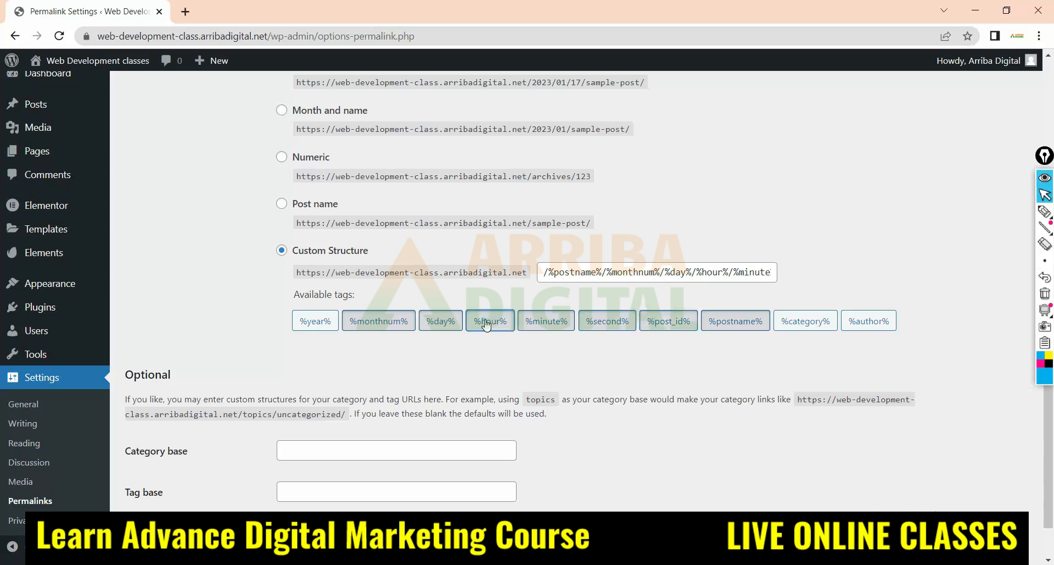
left_click(546, 321)
left_click(642, 323)
left_click(607, 322)
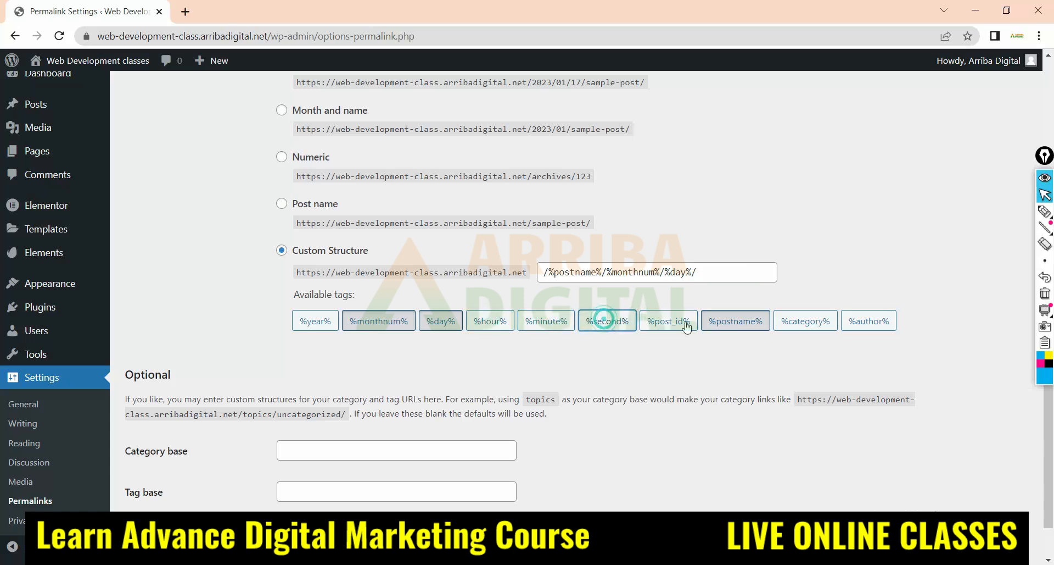
Replace the %postname%, %monthnum% and %day% tags in the custom permalink structure with %day% and %hour%
left_click(736, 322)
left_click(448, 322)
left_click(407, 320)
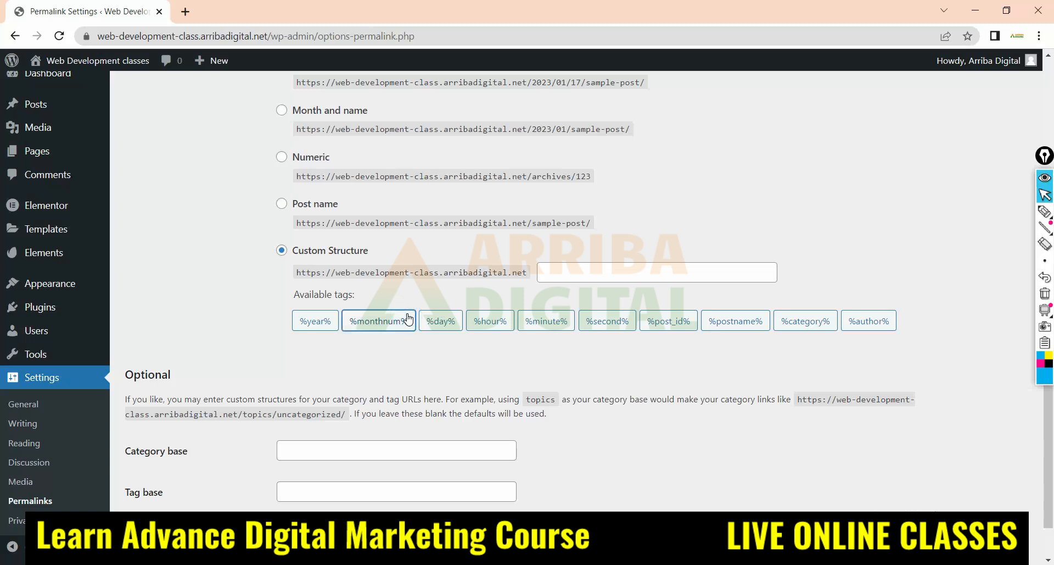
left_click(441, 321)
left_click(489, 321)
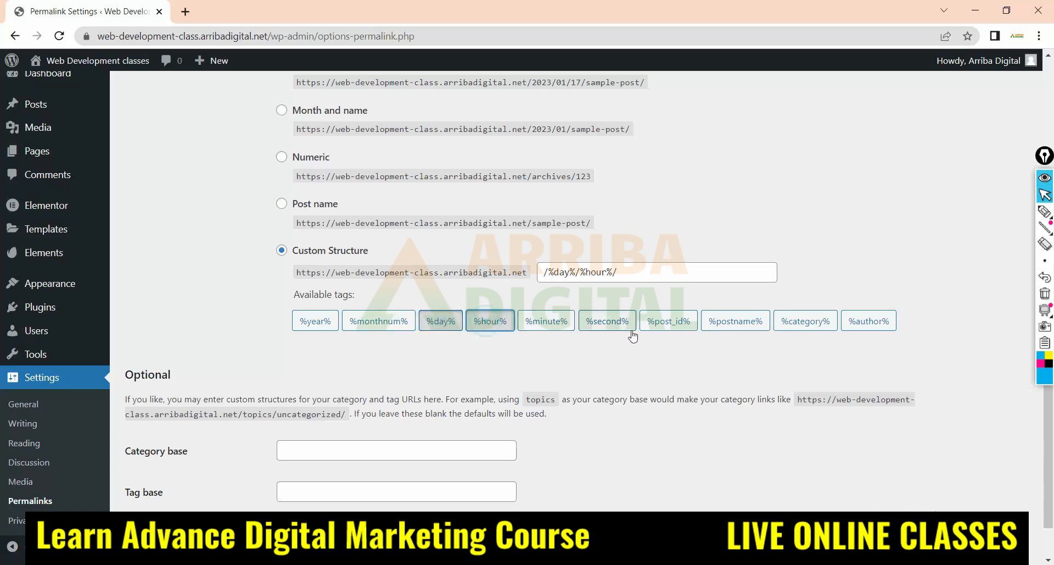
scroll(250, 327, "up", 1)
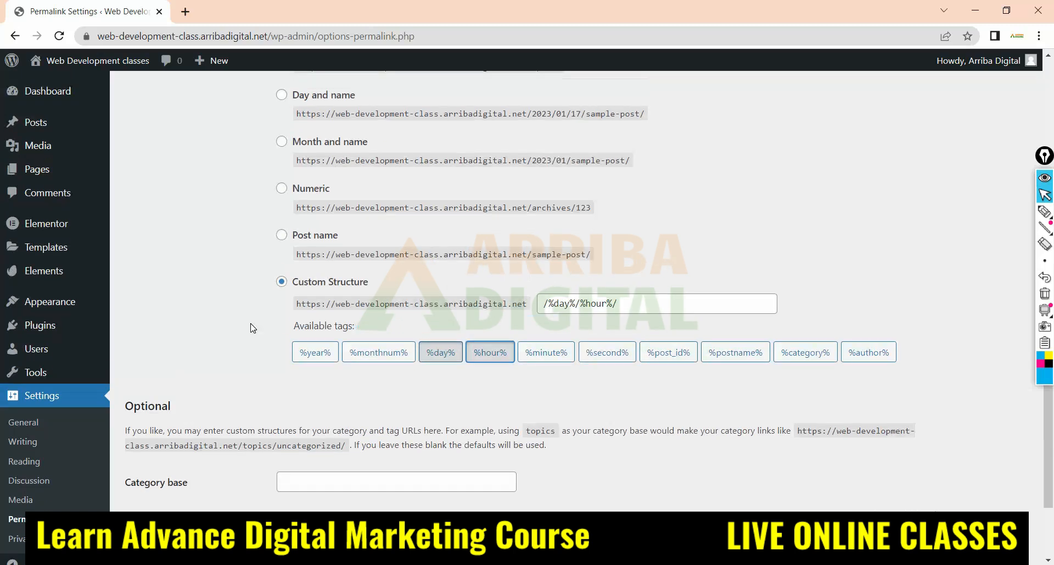
scroll(250, 327, "down", 2)
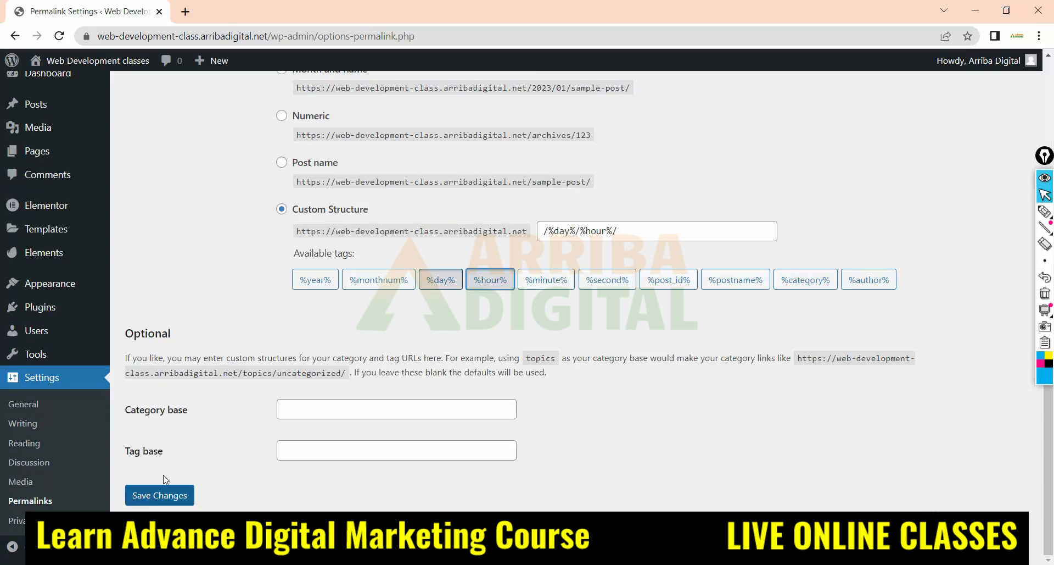
scroll(201, 298, "up", 5)
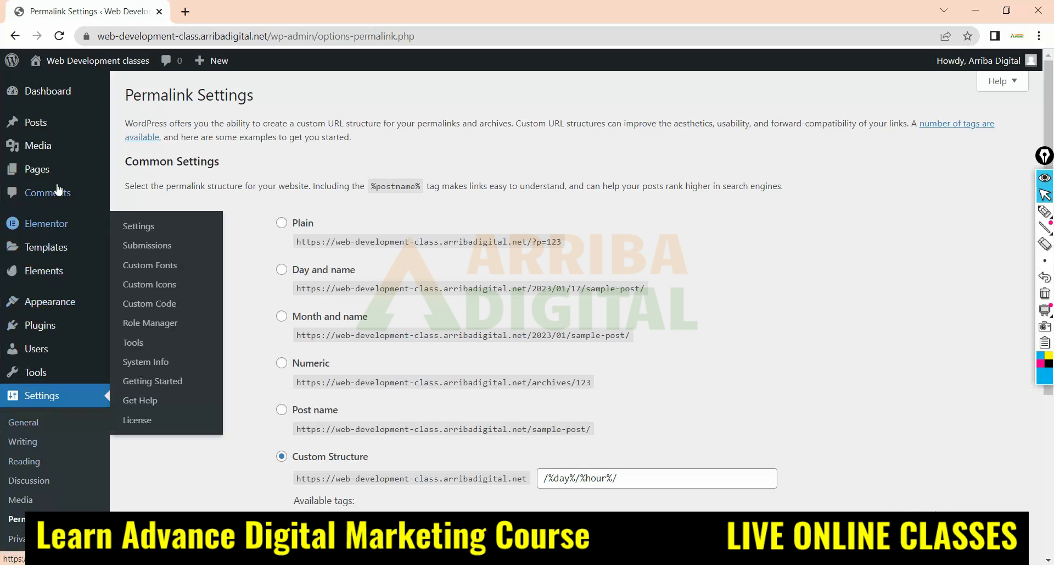
Open the installed themes list and go on to the Add Themes page
mouse_move(44, 305)
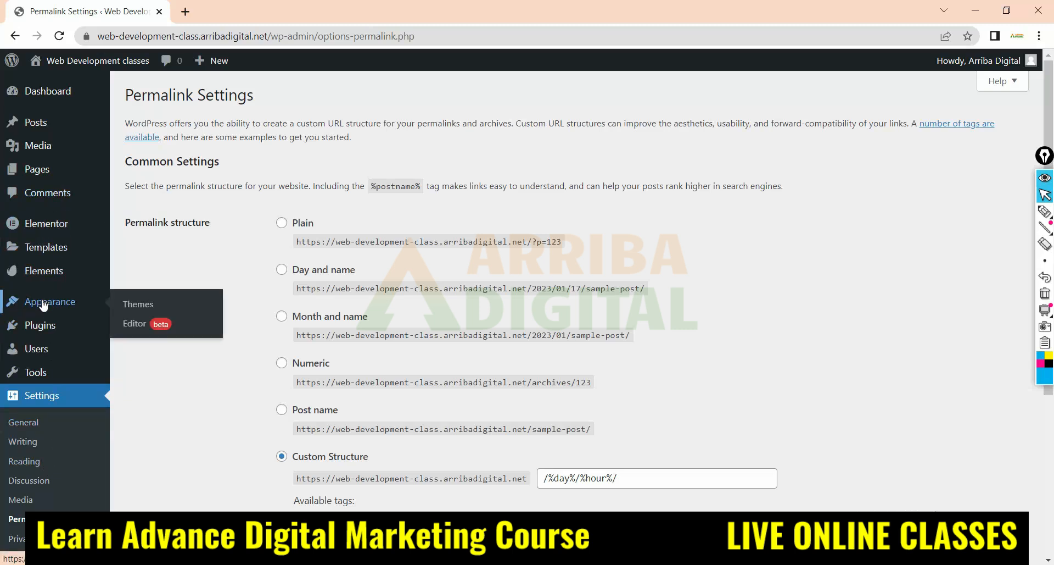
left_click(137, 308)
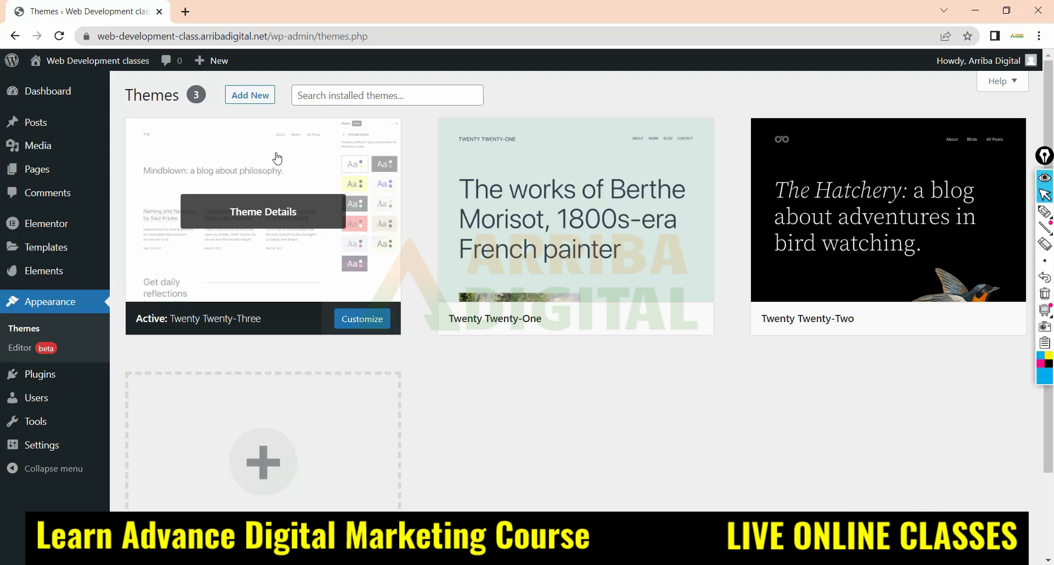
mouse_move(49, 222)
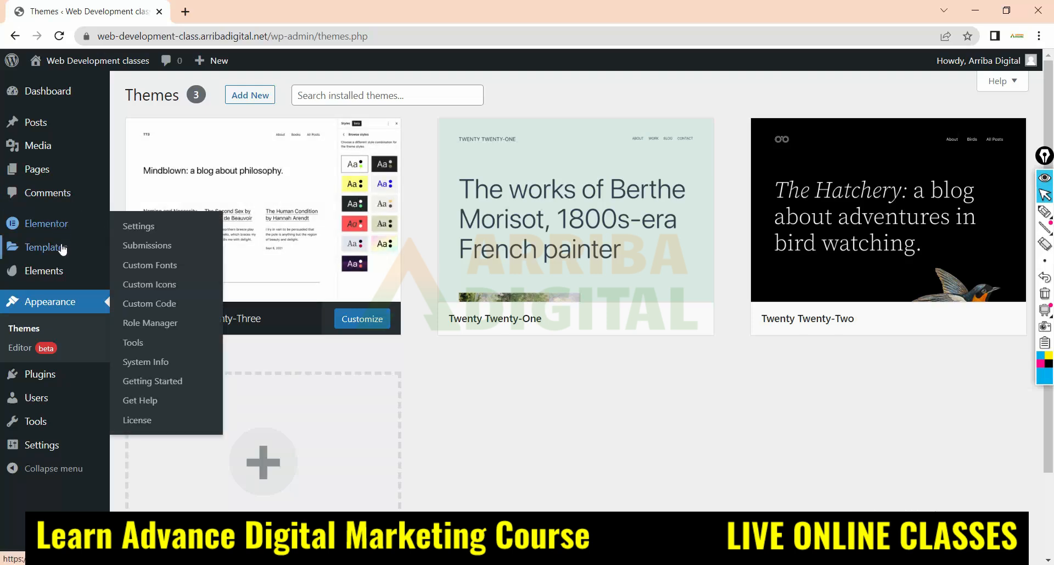
left_click(250, 99)
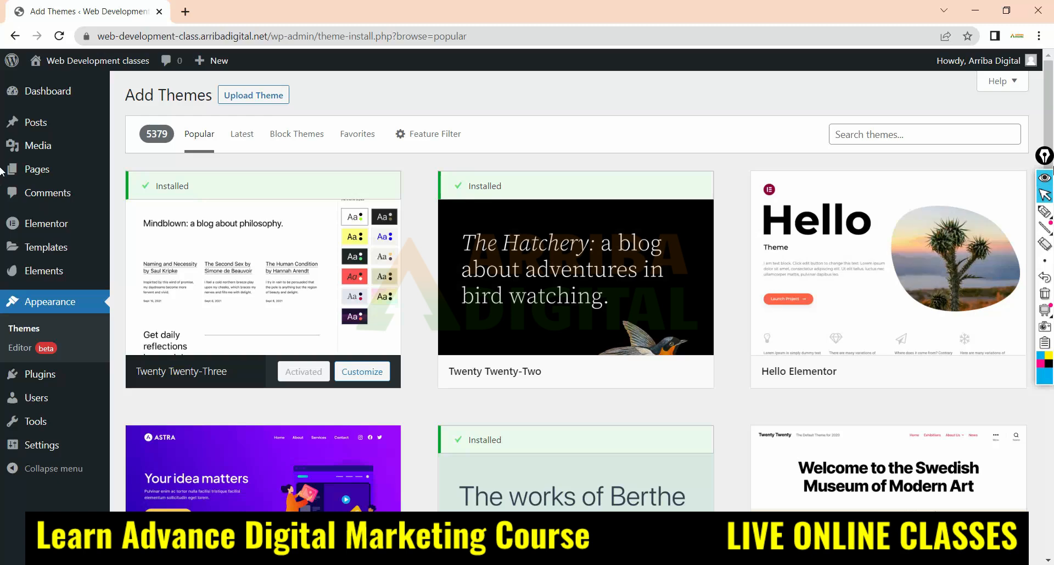
Preview the Hello Elementor theme, close the preview, and install and activate the theme
left_click(876, 264)
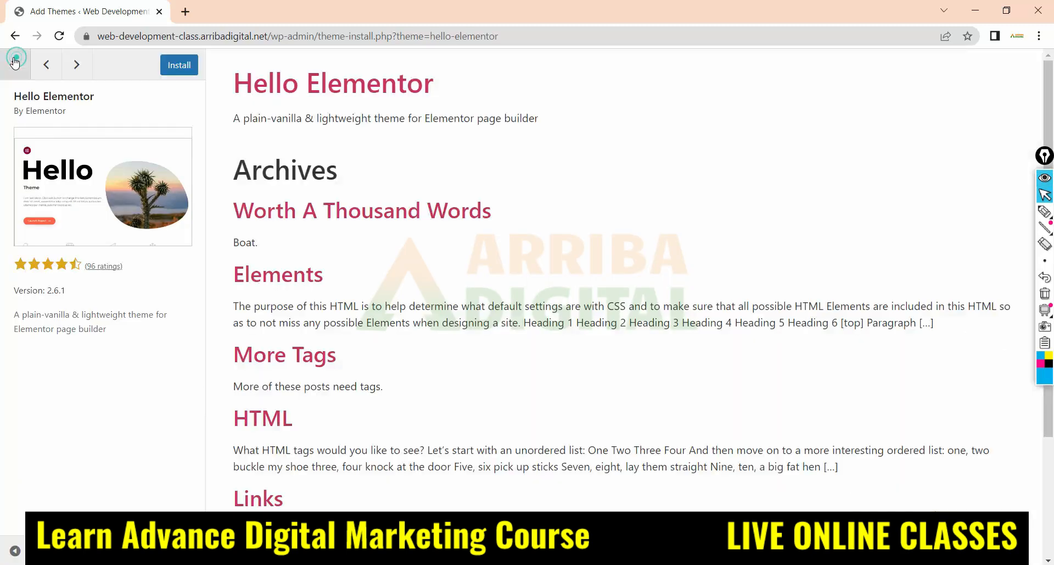
left_click(15, 60)
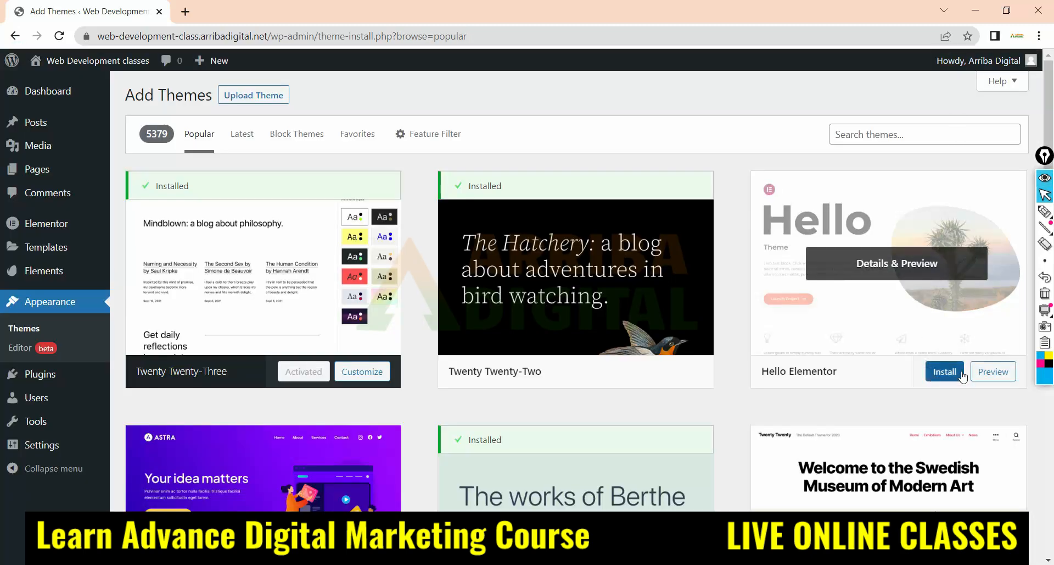
left_click(948, 377)
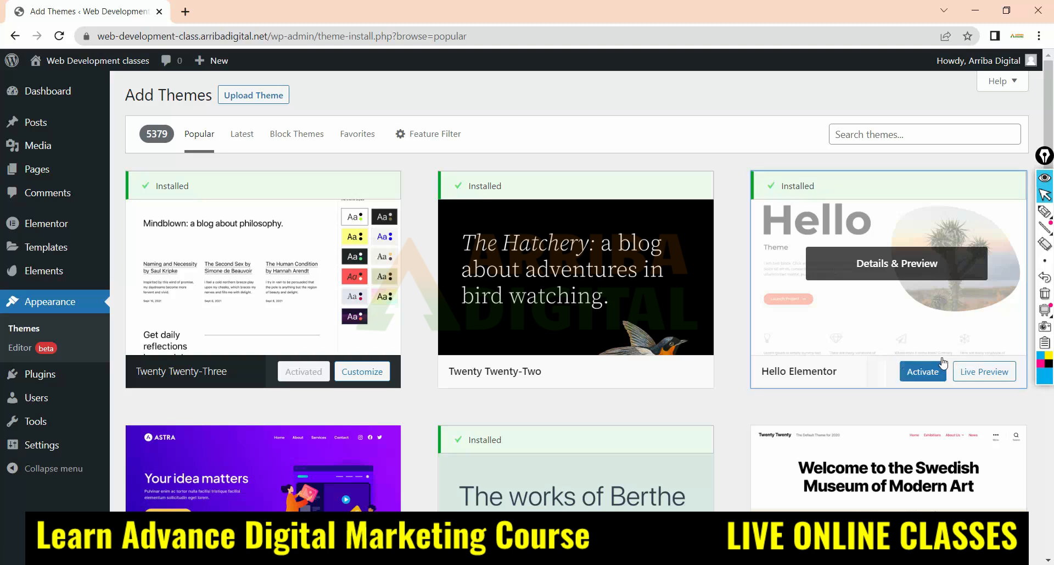
left_click(922, 376)
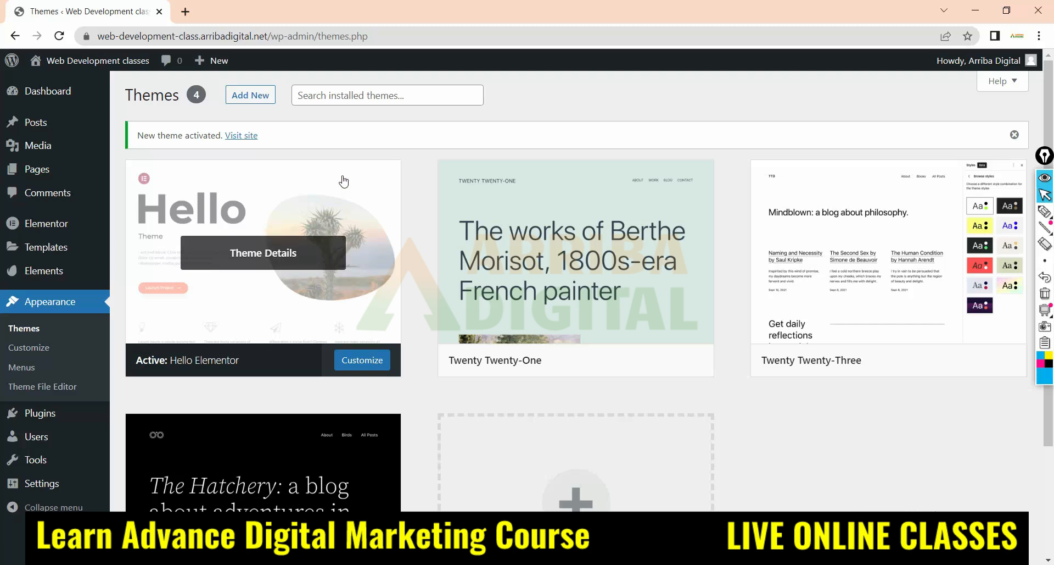
Show the .zip theme upload form on the Add Themes page and view its file chooser without selecting a file
left_click(263, 98)
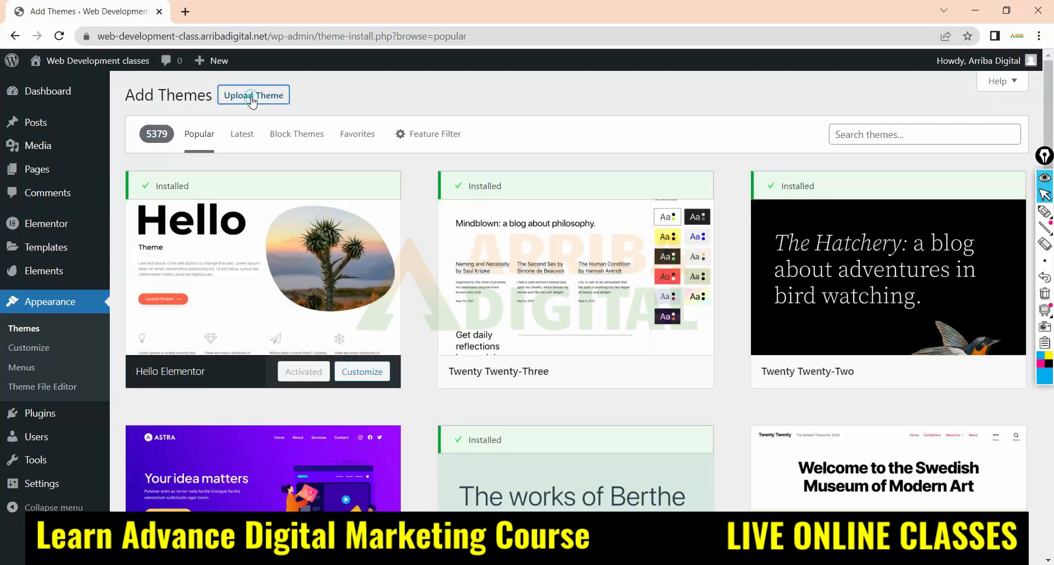
left_click(254, 102)
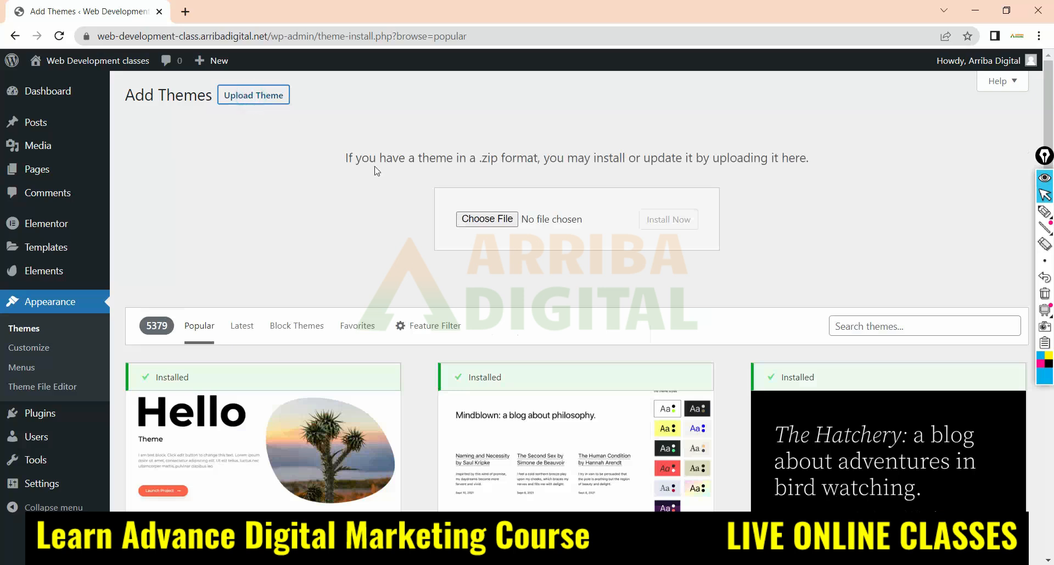
left_click(486, 222)
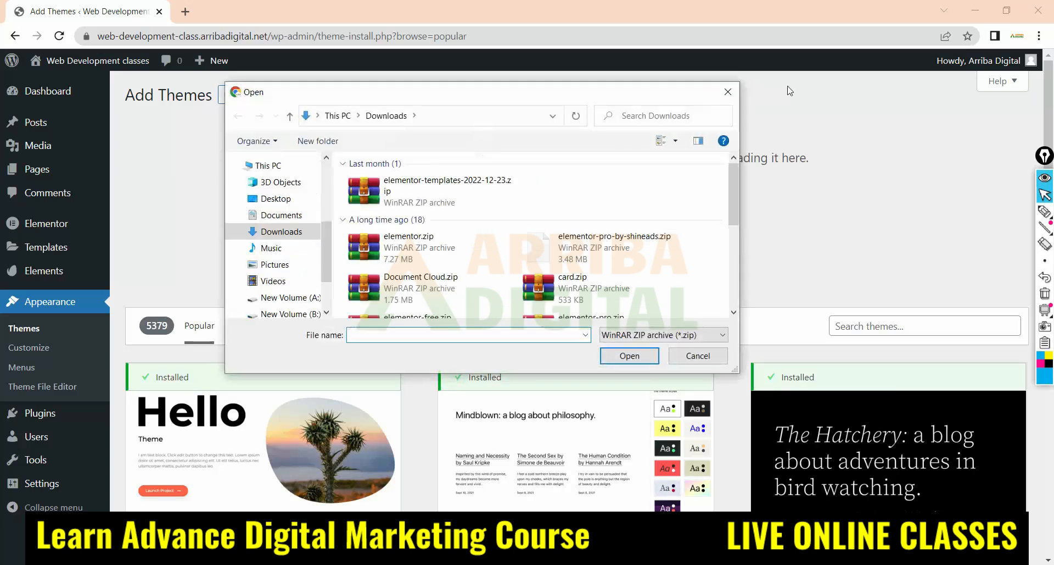
left_click(729, 91)
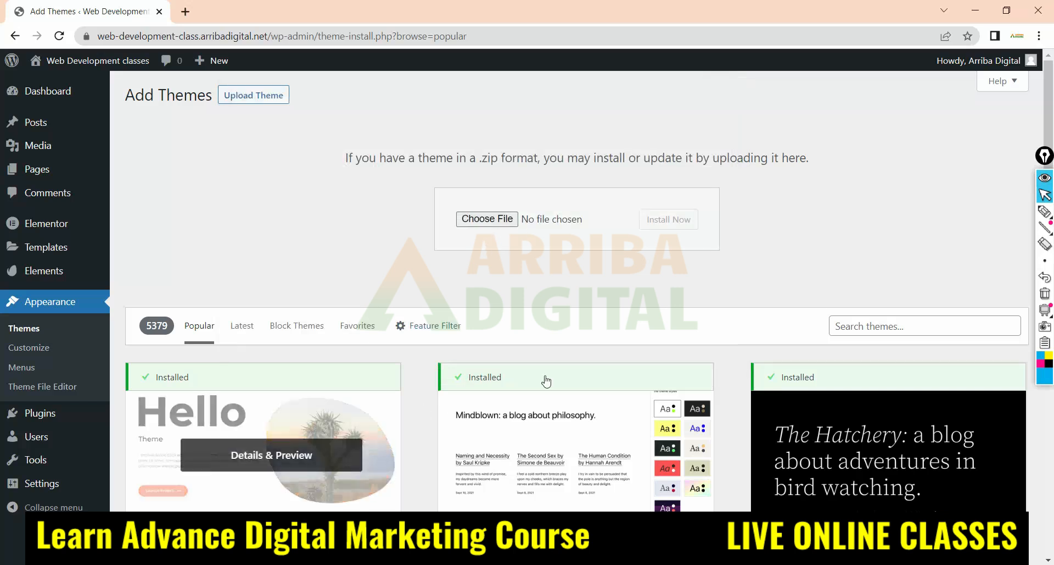
Look at the theme search and browse the popular themes, then return to the installed themes list
left_click(851, 323)
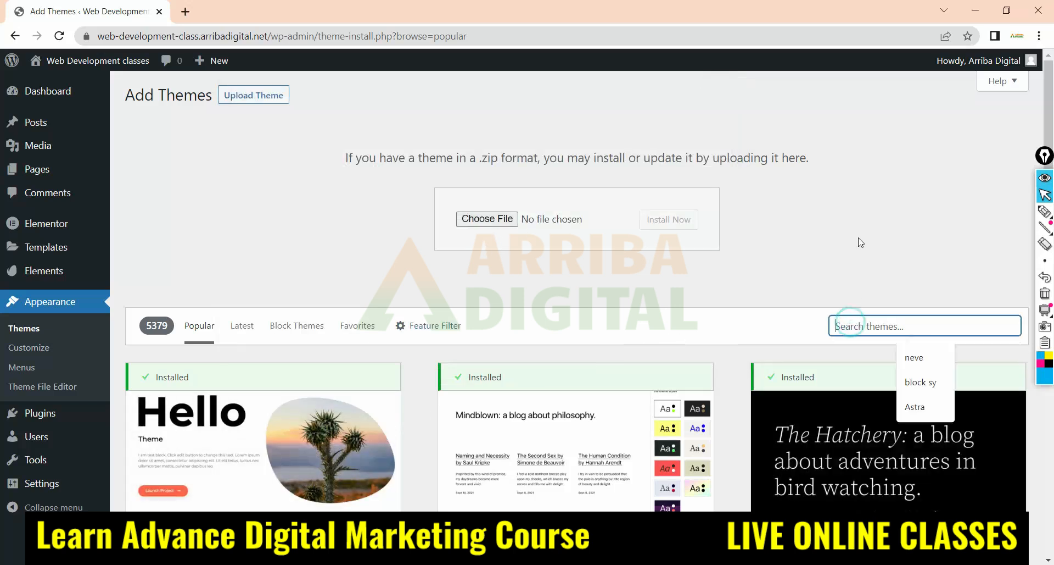
scroll(845, 216, "down", 2)
scroll(748, 255, "down", 2)
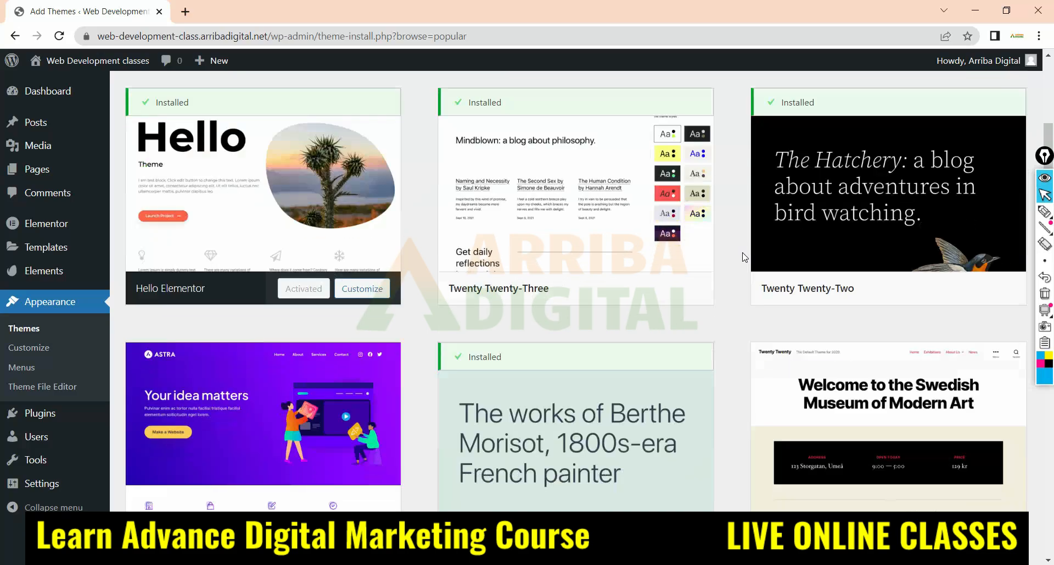
scroll(722, 400, "down", 8)
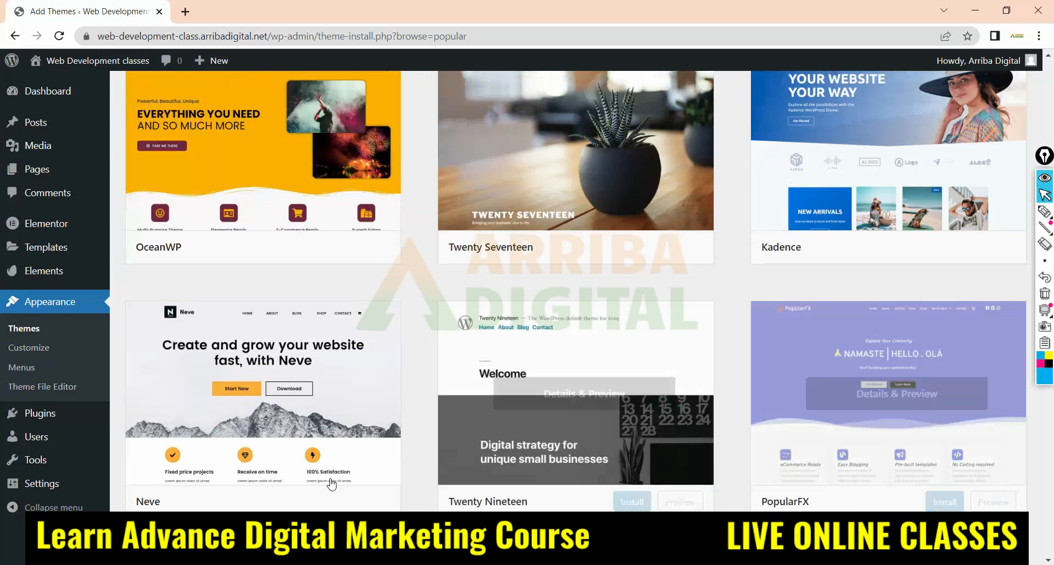
scroll(904, 449, "up", 5)
scroll(792, 394, "down", 3)
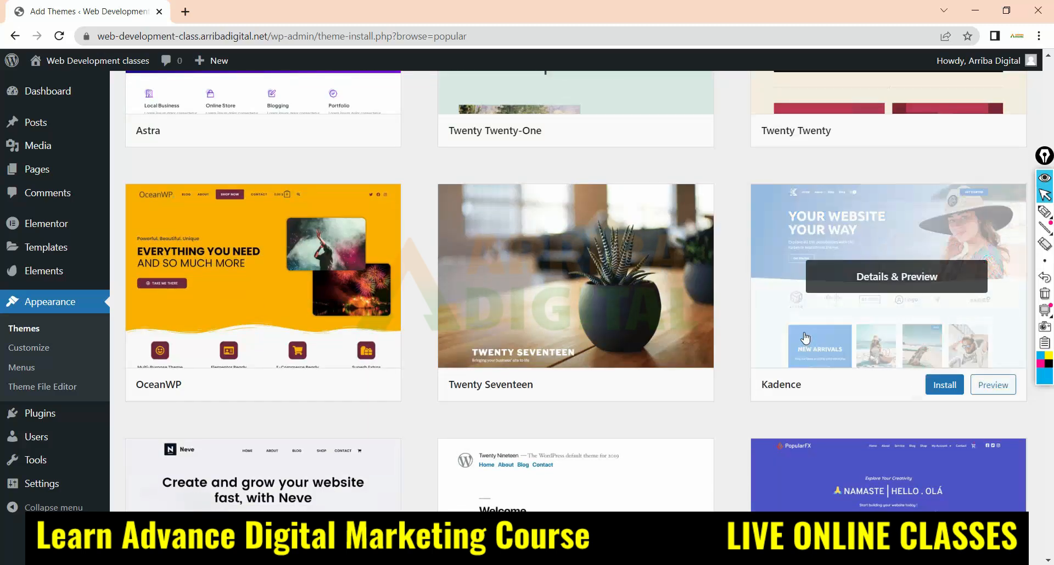
scroll(467, 340, "up", 10)
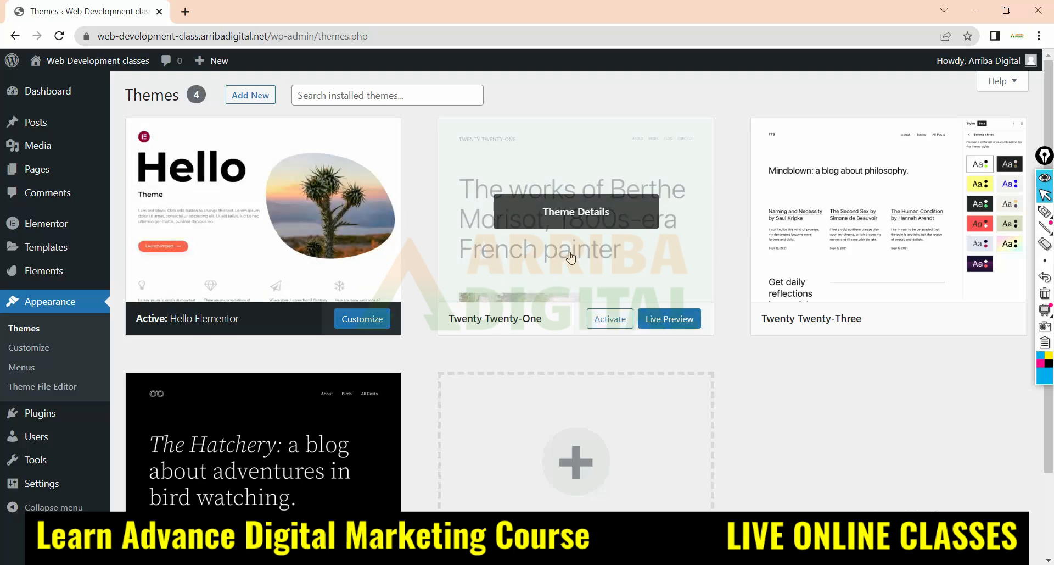
Delete the Twenty Twenty-One theme from its theme details
scroll(571, 258, "down", 1)
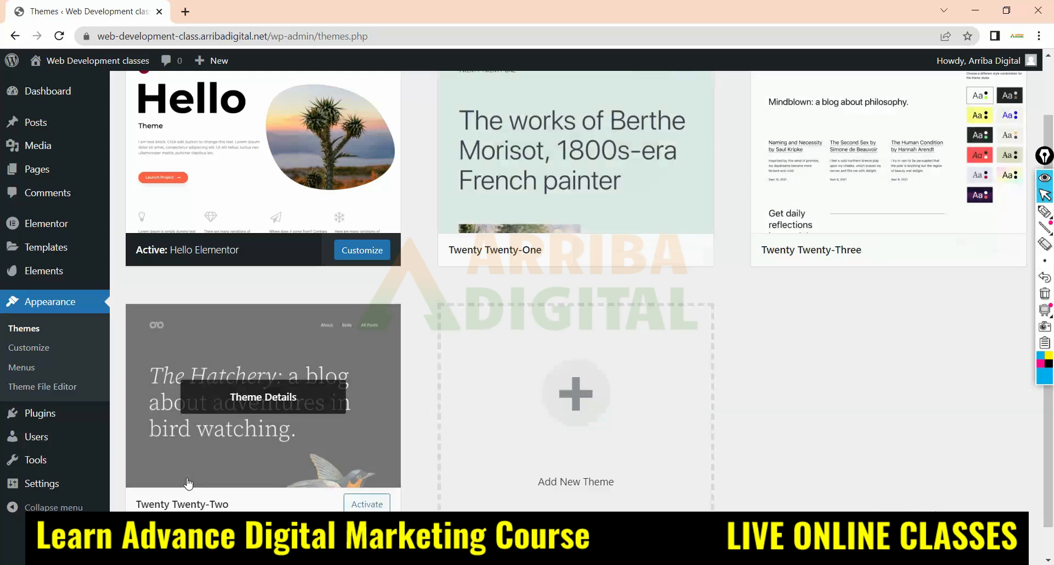
left_click(540, 204)
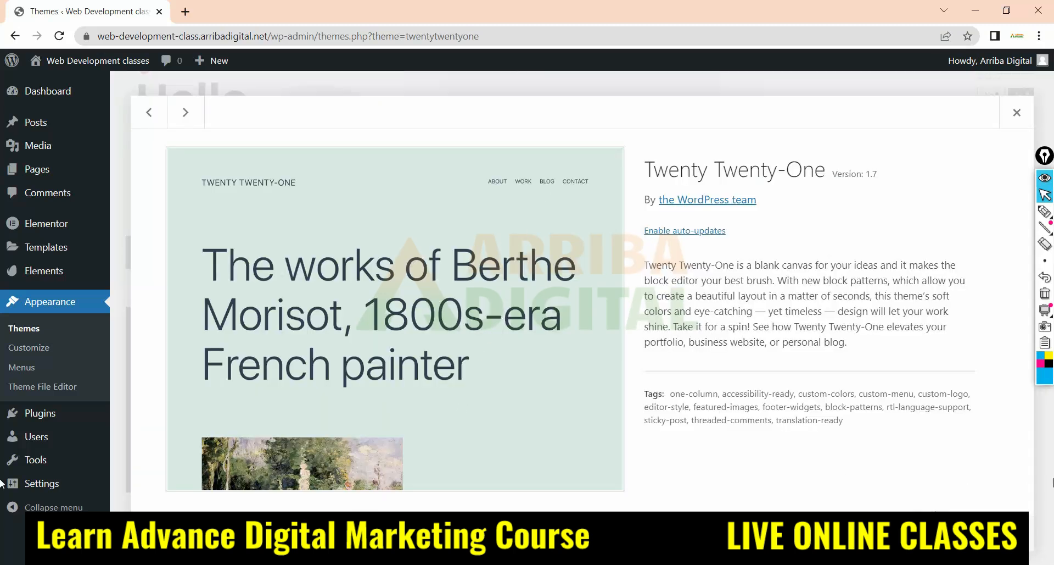
left_click(1006, 536)
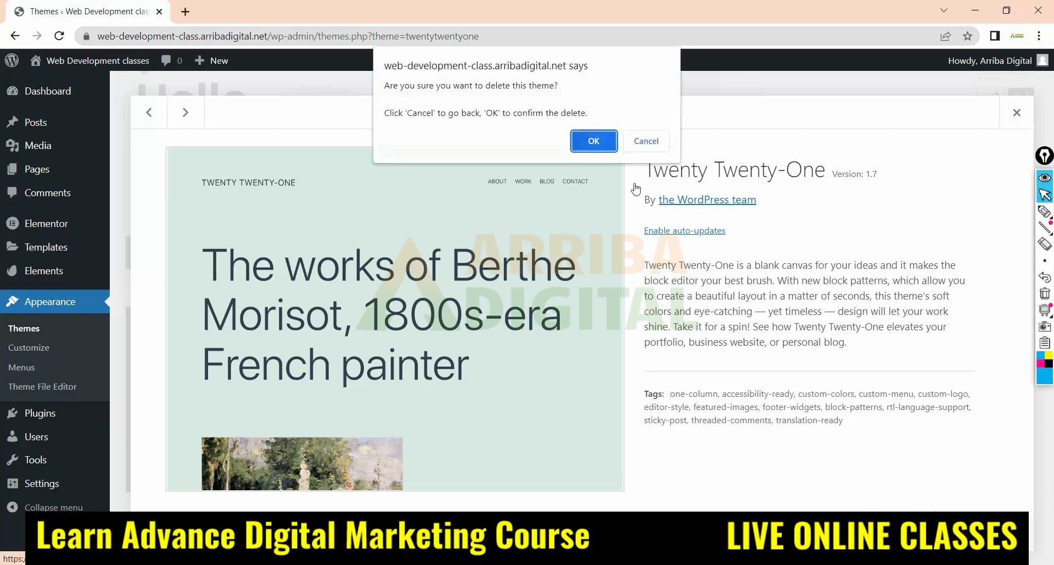
left_click(597, 141)
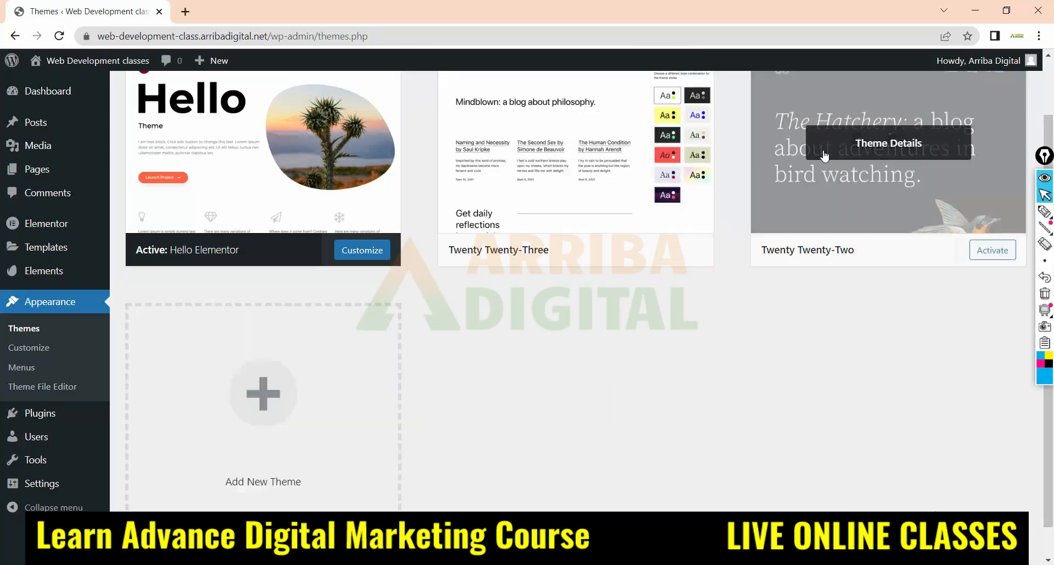
Delete the Twenty Twenty-Three theme from its theme details
left_click(551, 156)
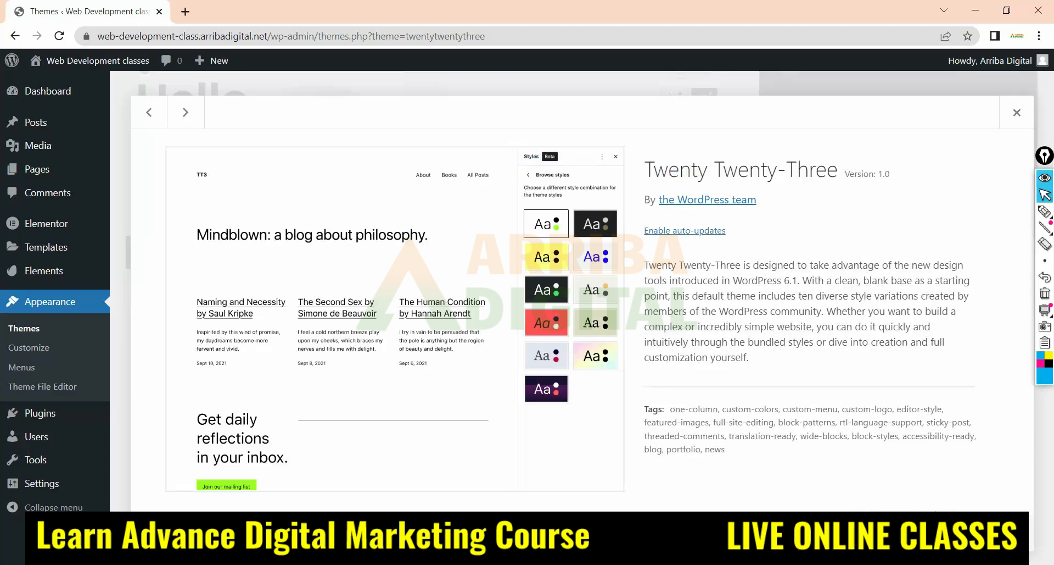
left_click(1006, 536)
left_click(580, 144)
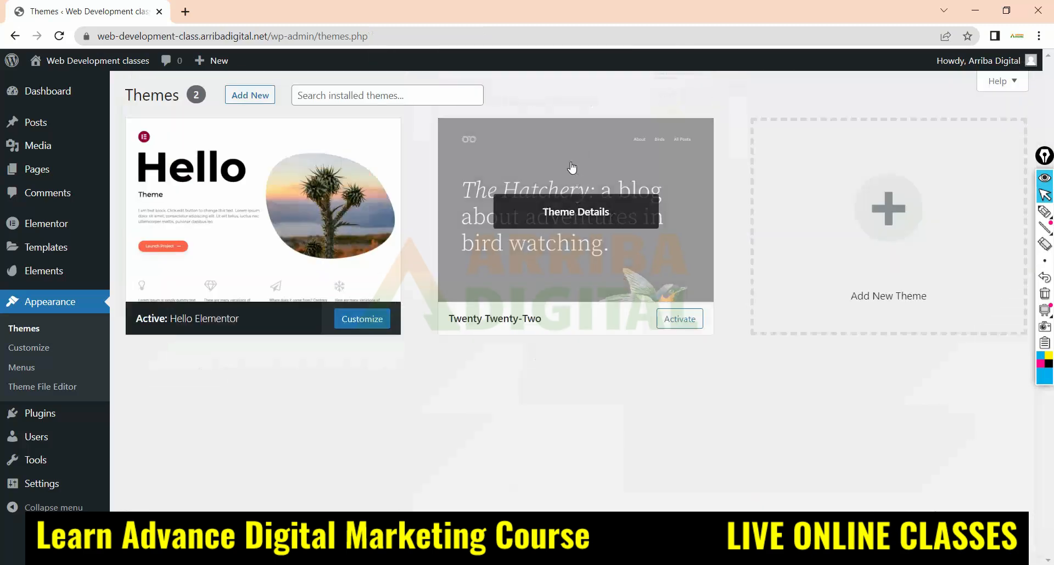
Delete the Twenty Twenty-Two theme from its theme details
left_click(571, 165)
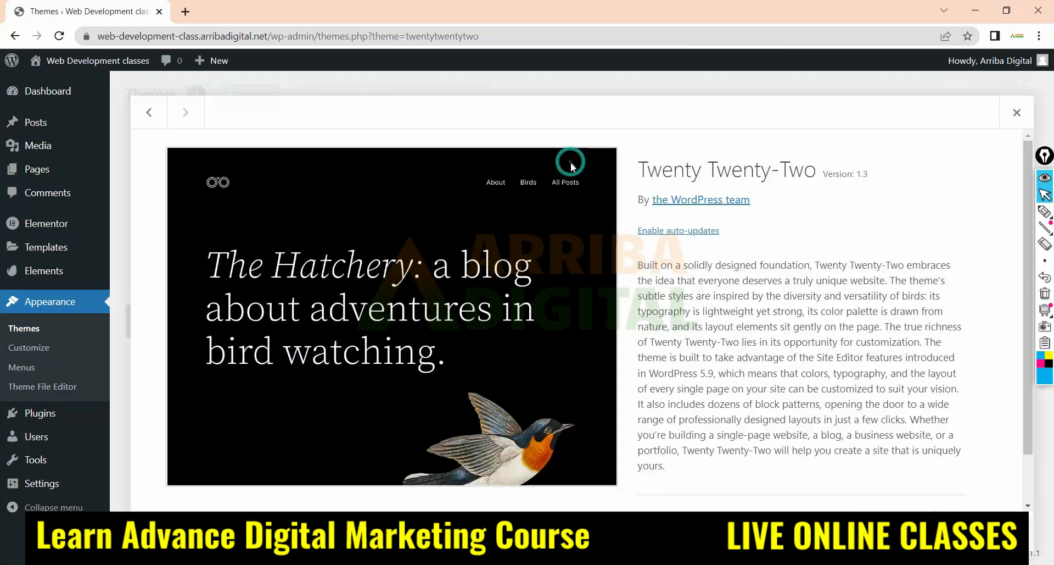
left_click(1007, 536)
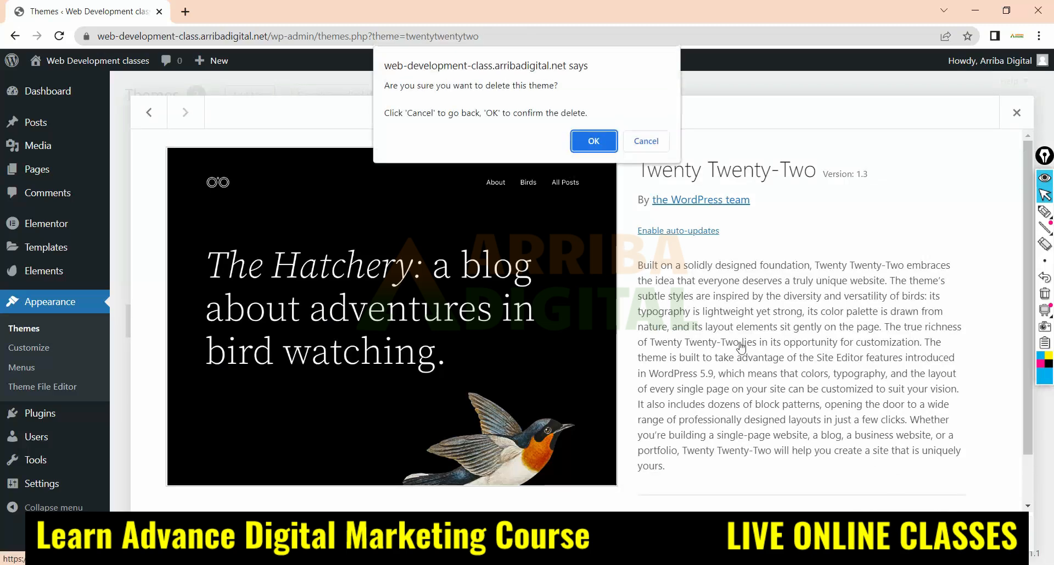
left_click(594, 141)
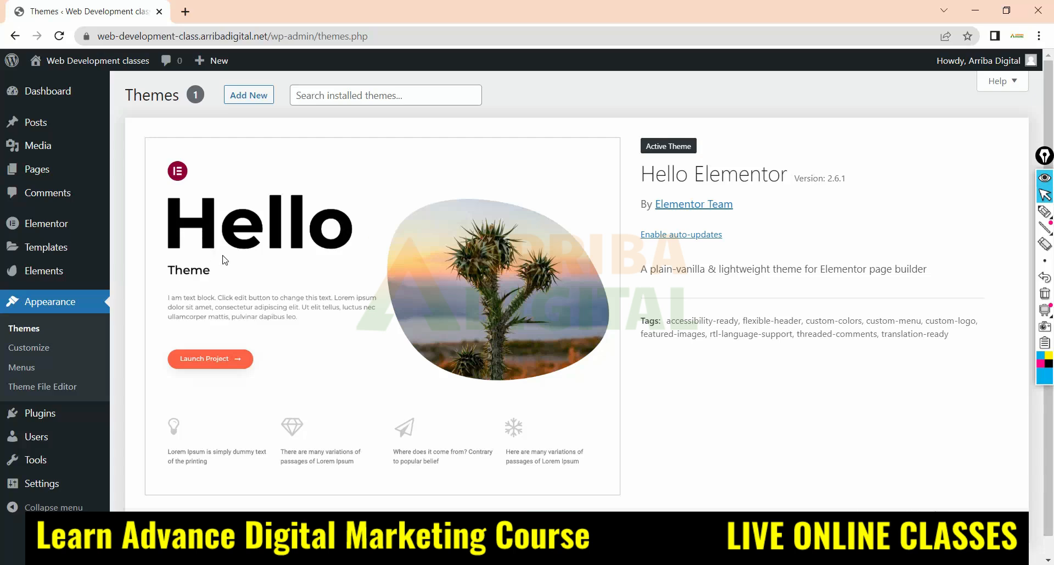
Open the Customizer for the active Hello Elementor theme
left_click(571, 106)
left_click(22, 346)
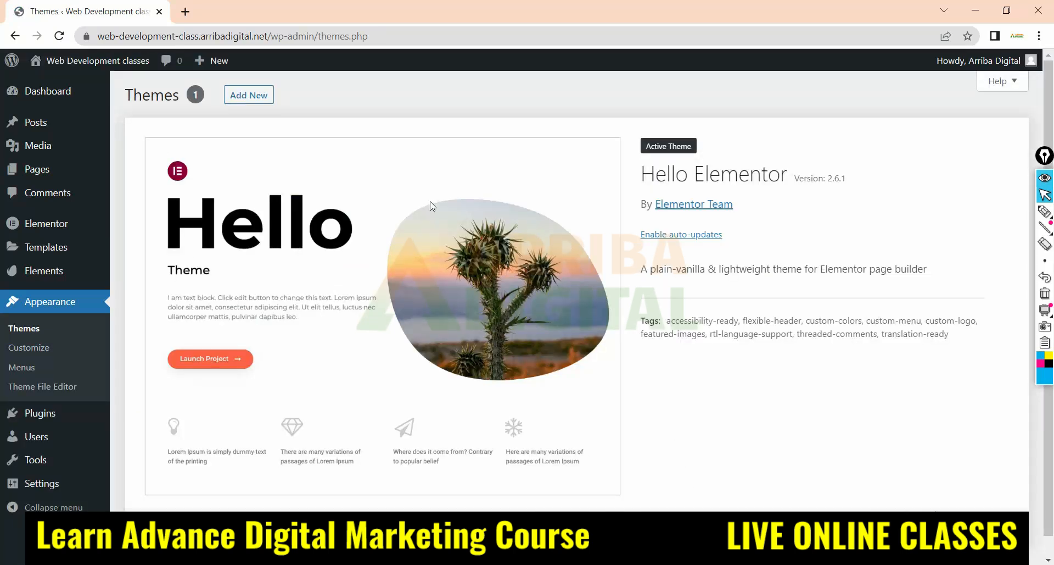
left_click(28, 346)
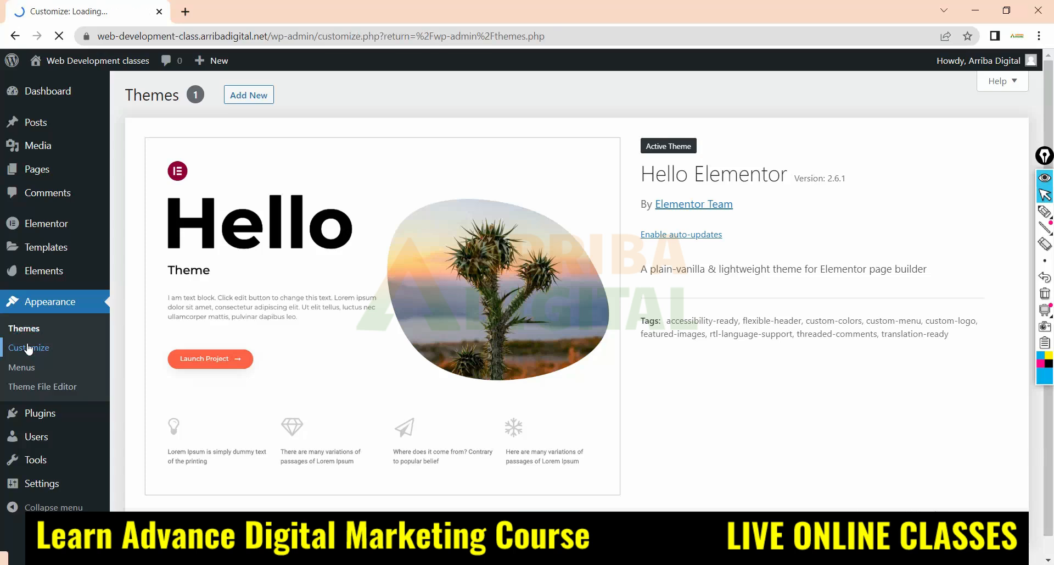